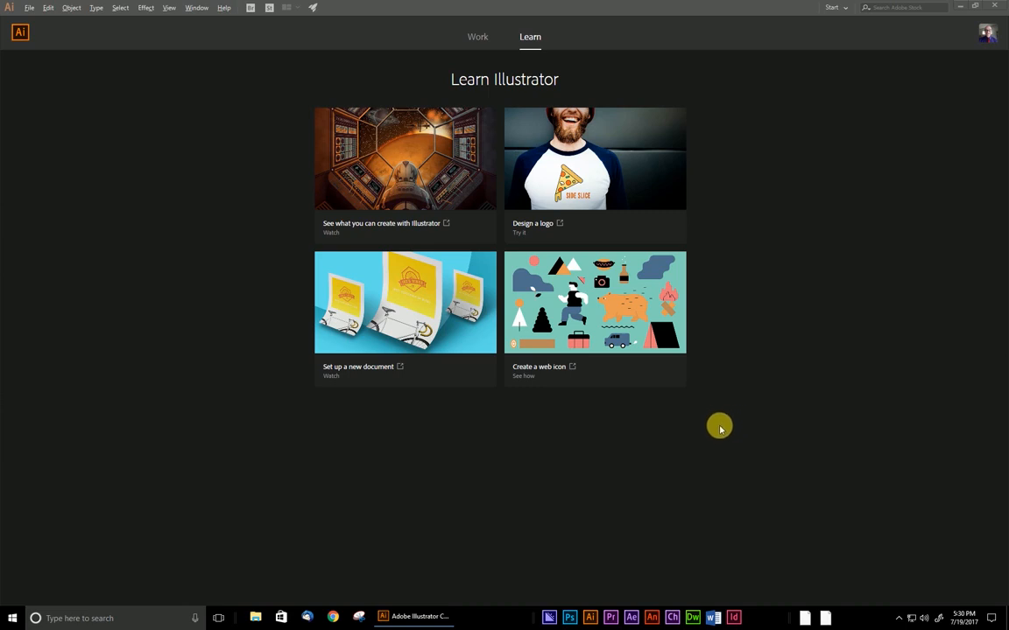
- Start a new print document from the Letter preset with its units set to inches
{"action": "left_click", "coordinate": [30, 8]}
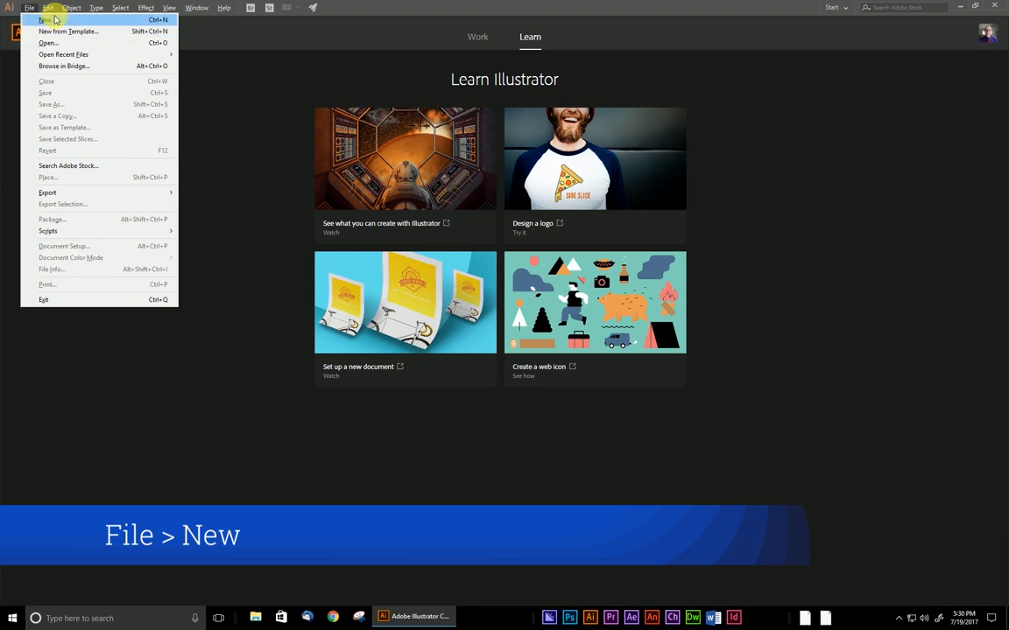
{"action": "left_click", "coordinate": [49, 20]}
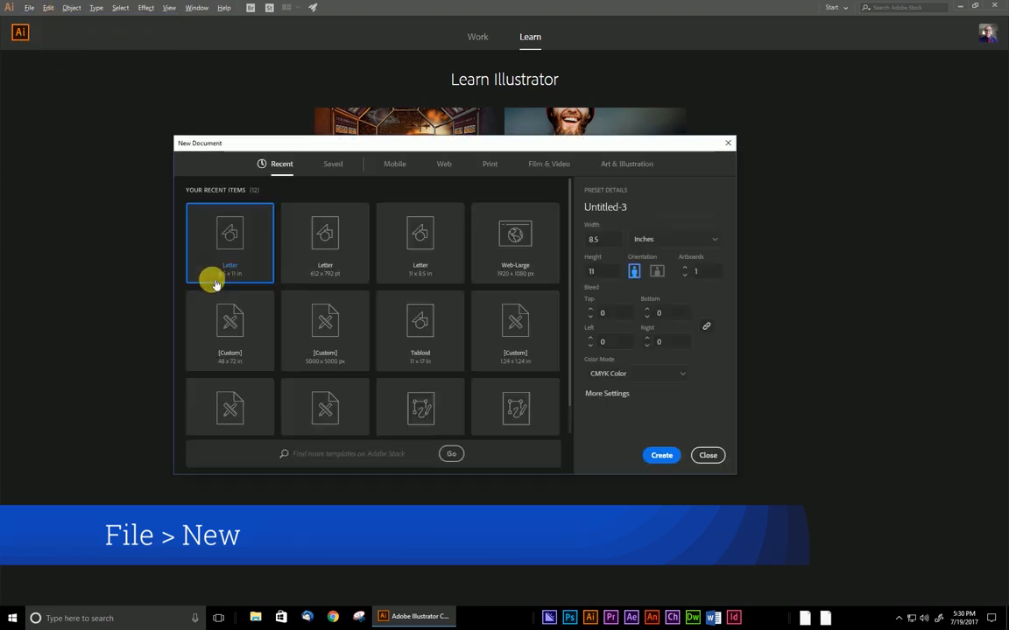
{"action": "left_click", "coordinate": [489, 165]}
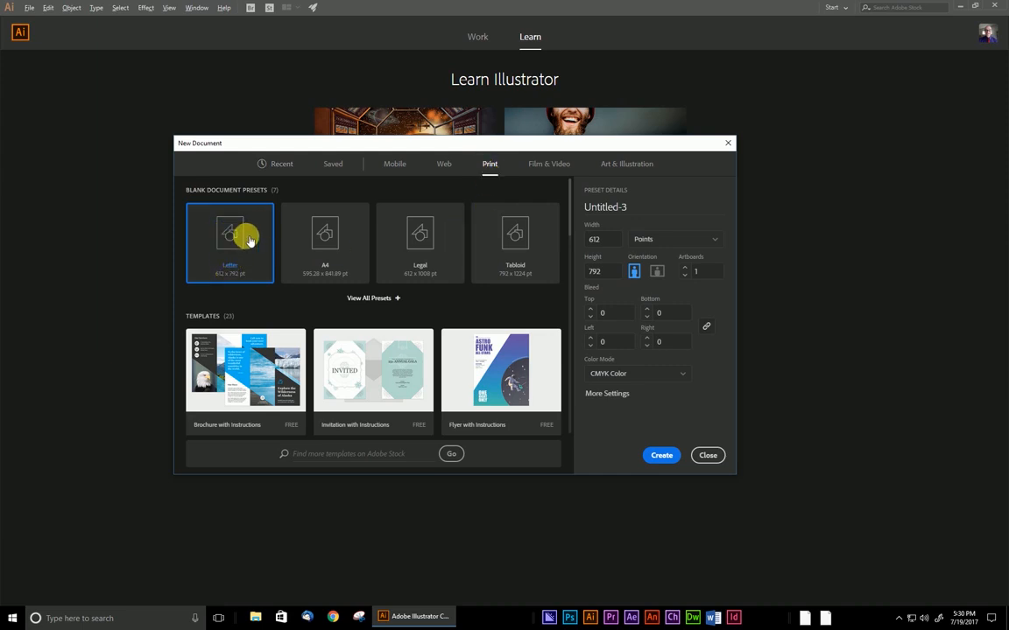
{"action": "left_click", "coordinate": [648, 242]}
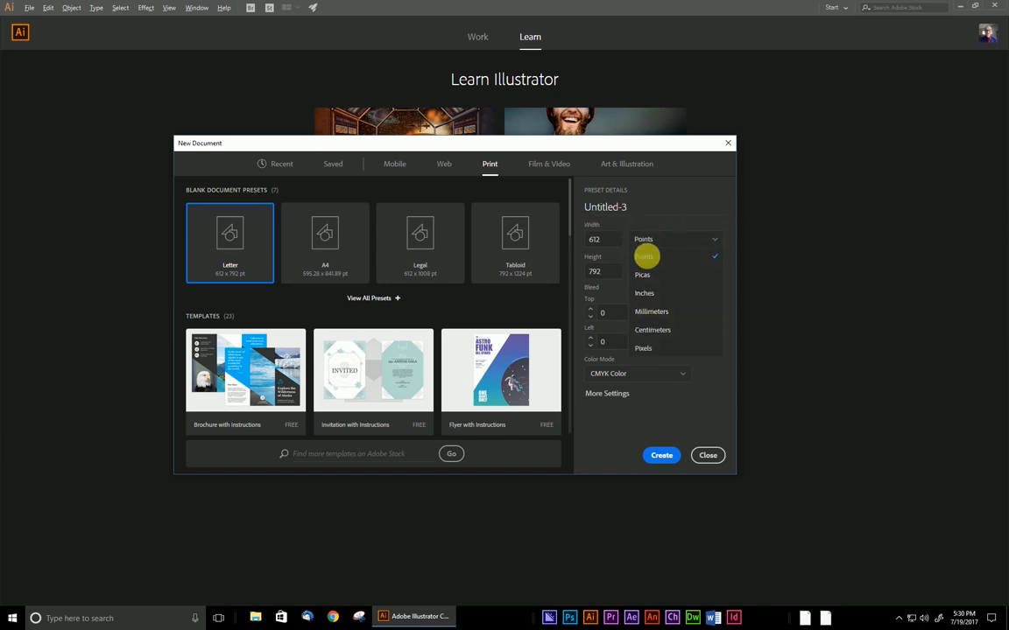
{"action": "left_click", "coordinate": [645, 296]}
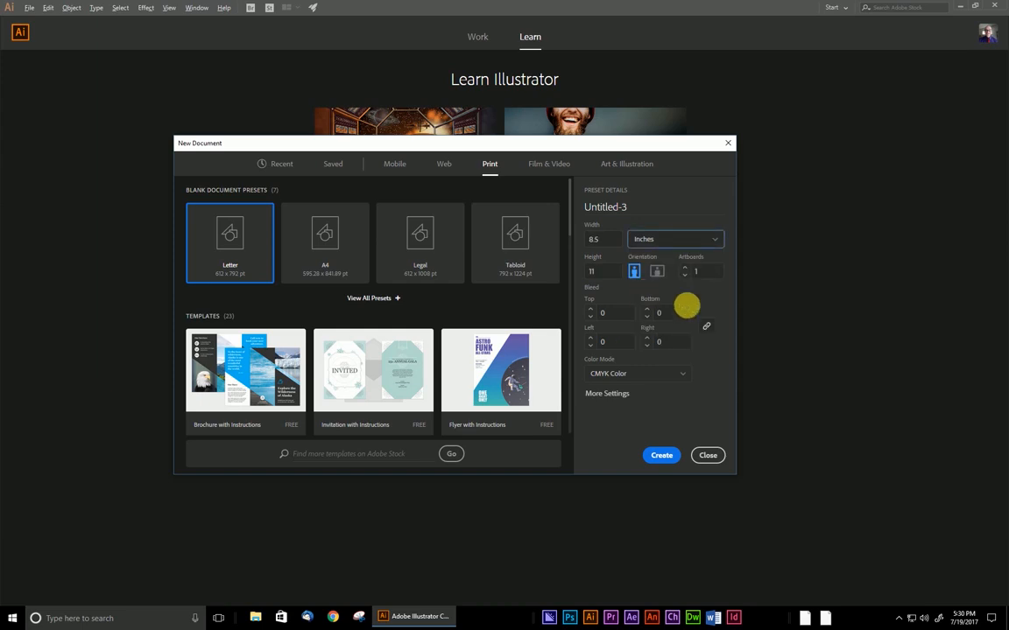
- Name the new document "Block-Lightsaber" and create it
{"action": "left_click", "coordinate": [601, 242]}
{"action": "left_click", "coordinate": [612, 209]}
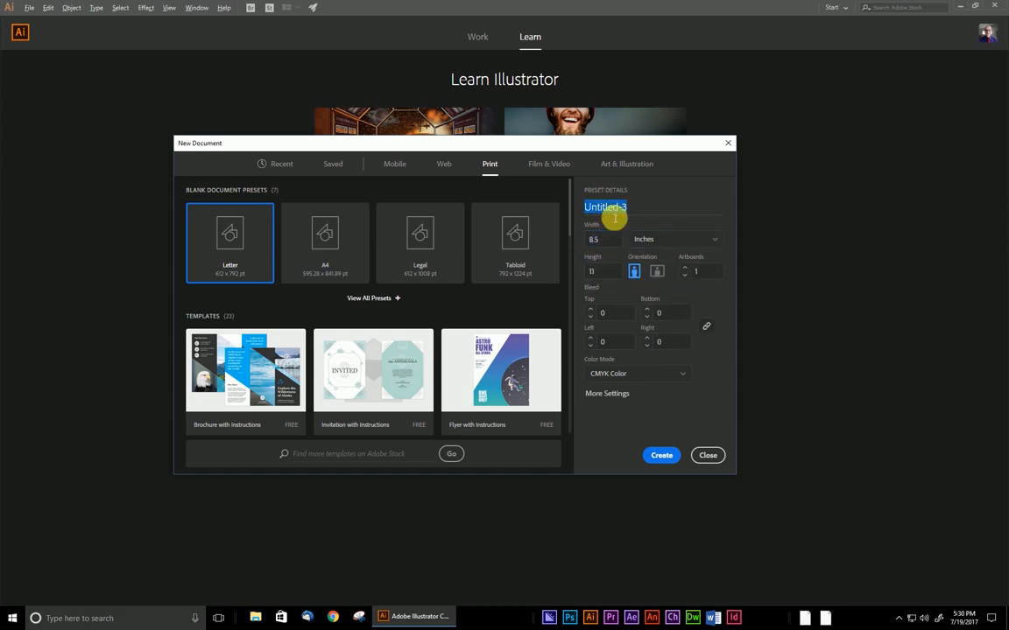
{"action": "type", "text": "Lightsaber"}
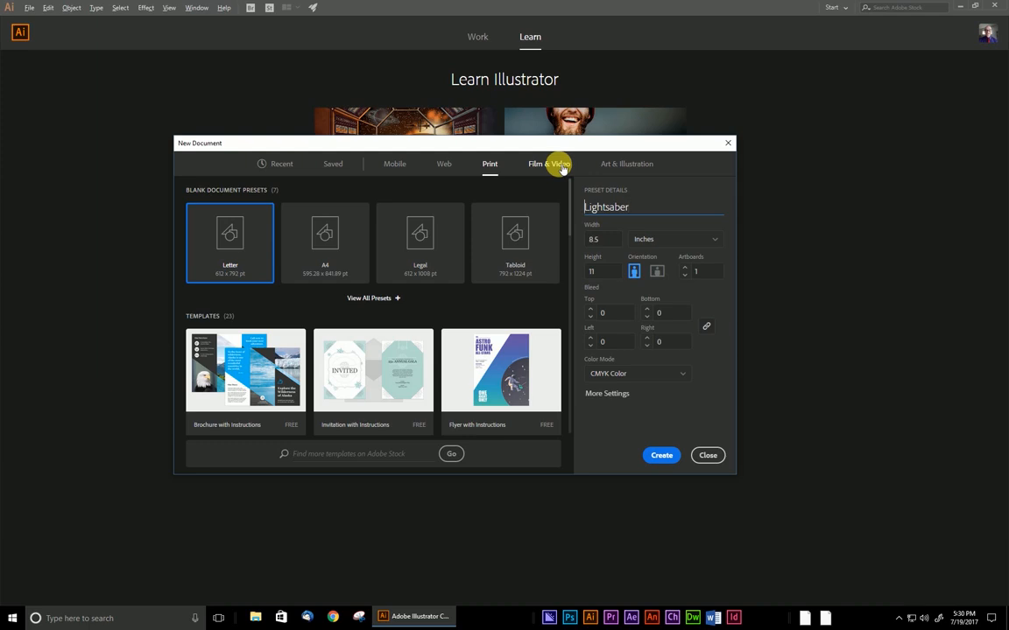
{"action": "type", "text": "Blocvk"}
{"action": "key", "text": "BackSpace"}
{"action": "key", "text": "BackSpace"}
{"action": "type", "text": "k-"}
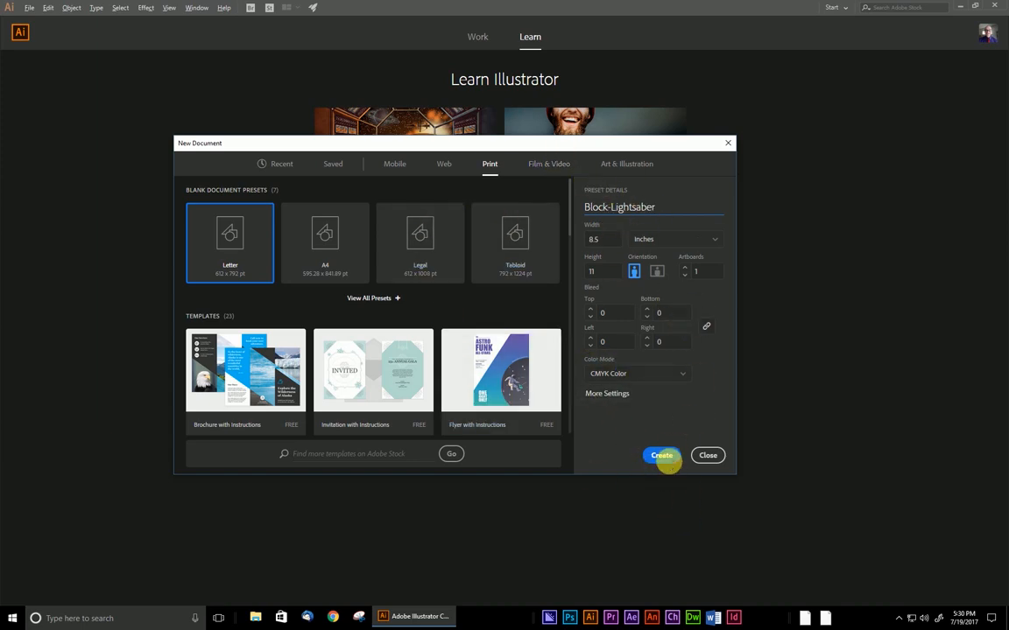
{"action": "left_click", "coordinate": [665, 457]}
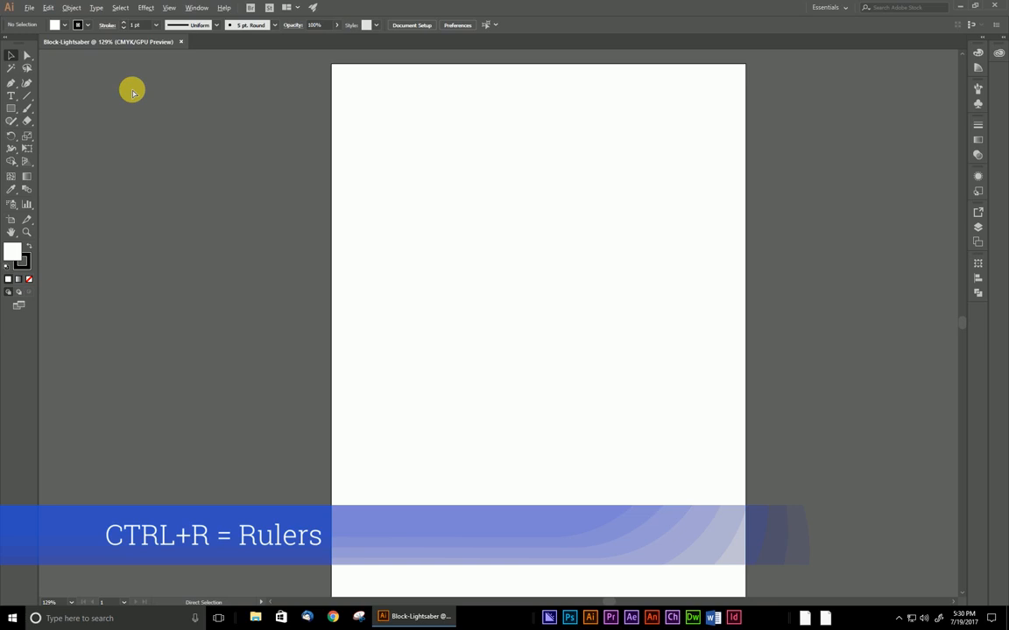
- Show the rulers and hide the artboards
{"action": "key", "text": "ctrl+r"}
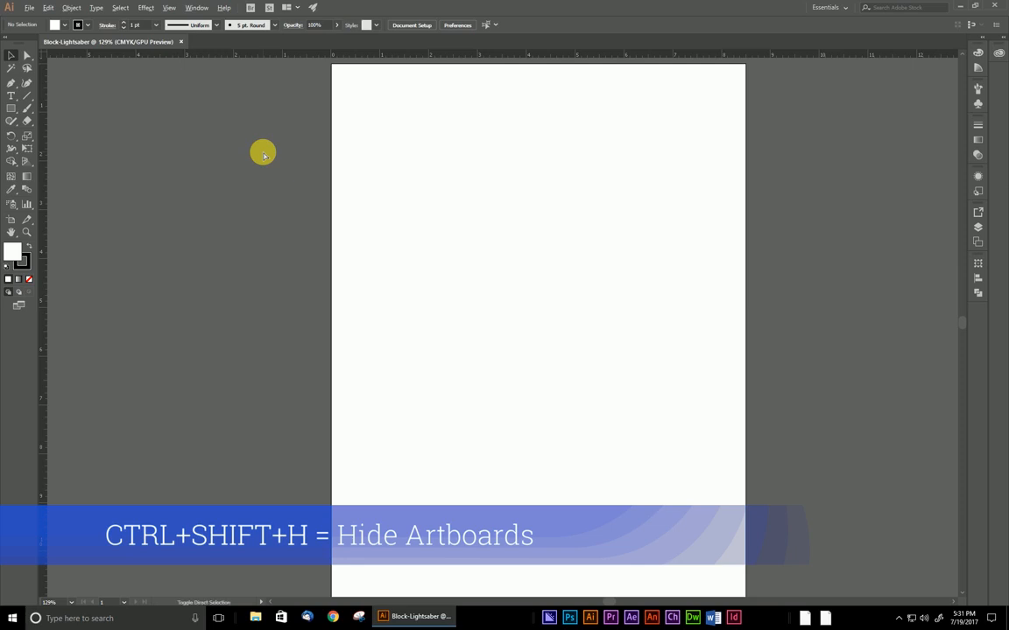
{"action": "key", "text": "ctrl+shift+h"}
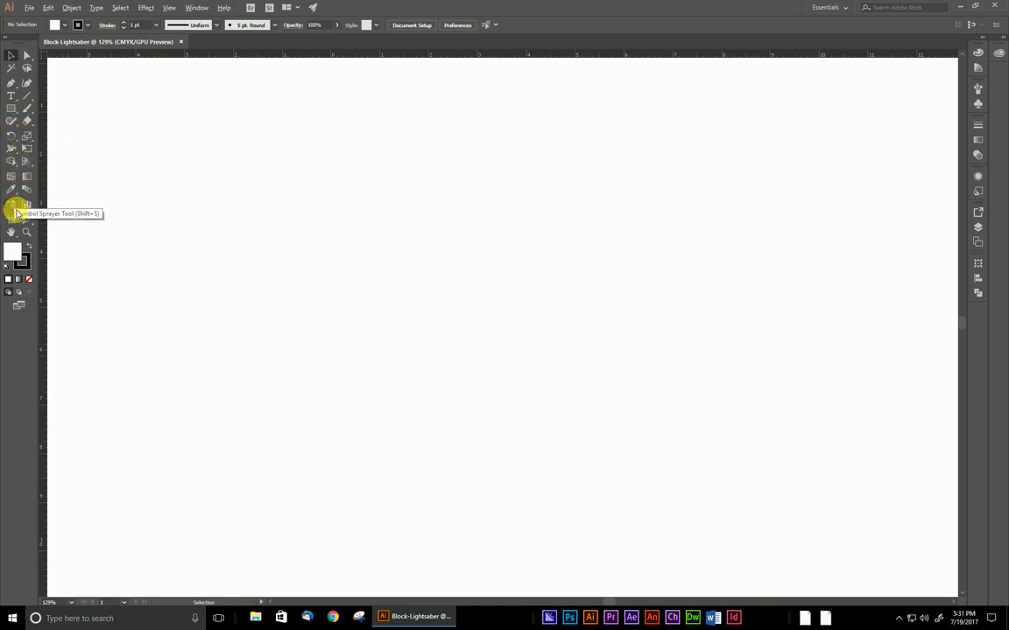
{"action": "left_click", "coordinate": [12, 113]}
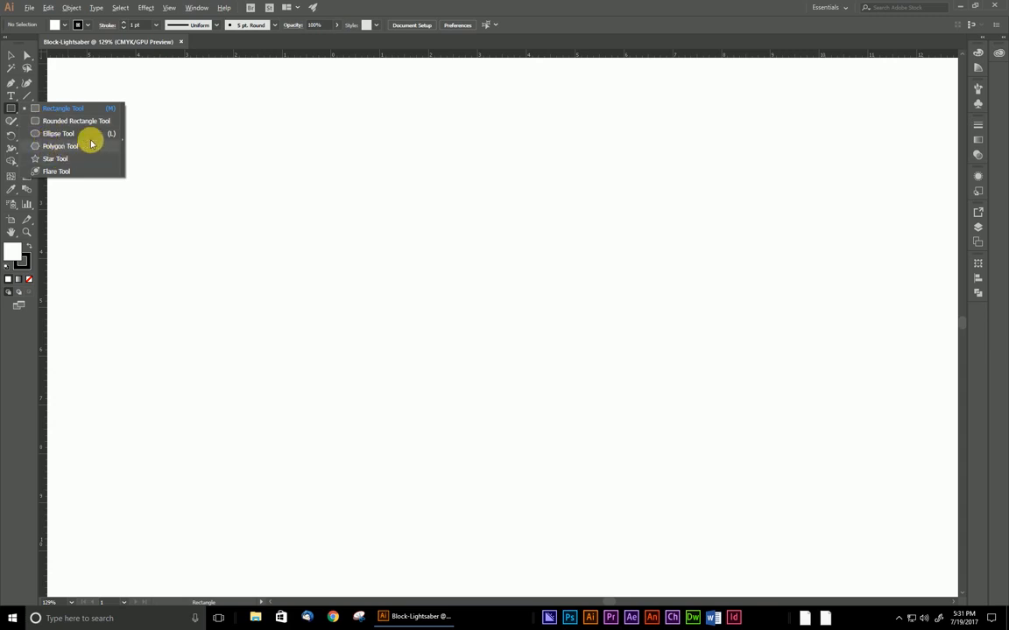
{"action": "left_click", "coordinate": [174, 131]}
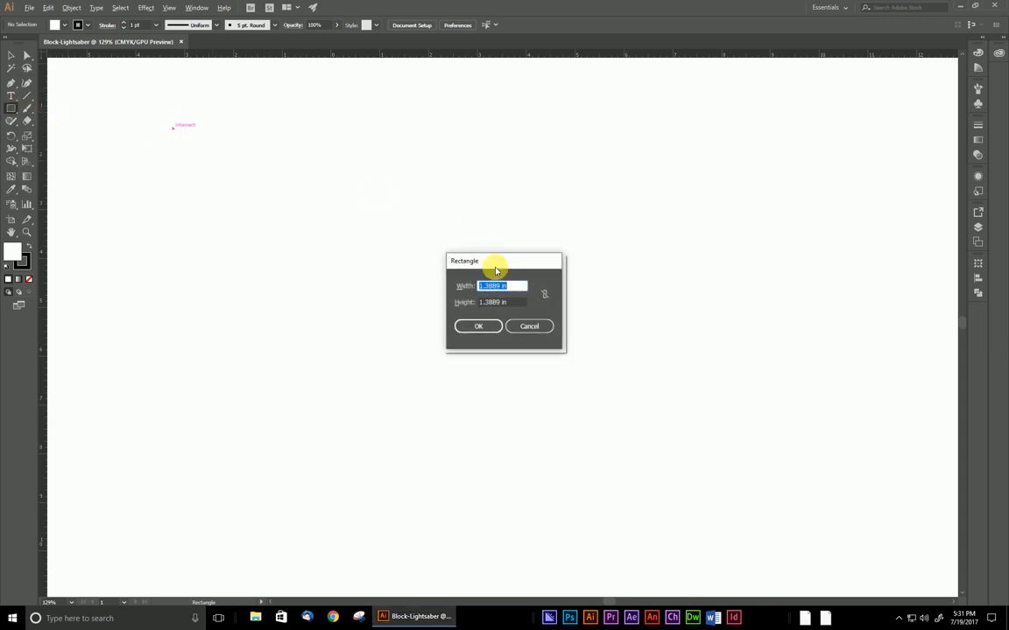
{"action": "left_click", "coordinate": [517, 324]}
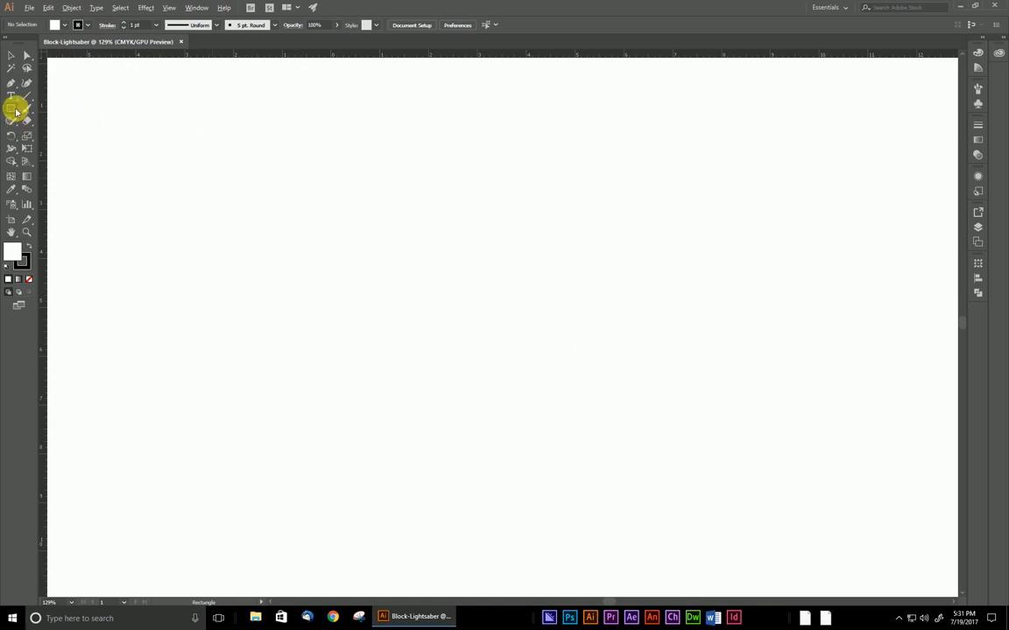
- Tear off the group of shape tools as a floating palette and place it beside the main tool set
{"action": "left_click", "coordinate": [15, 110]}
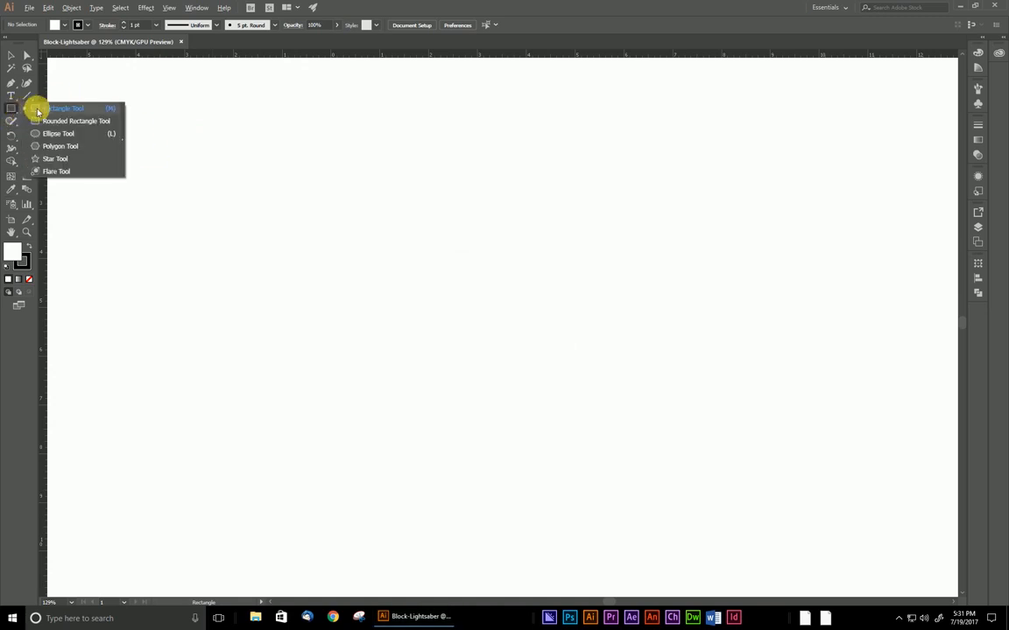
{"action": "left_click", "coordinate": [123, 142]}
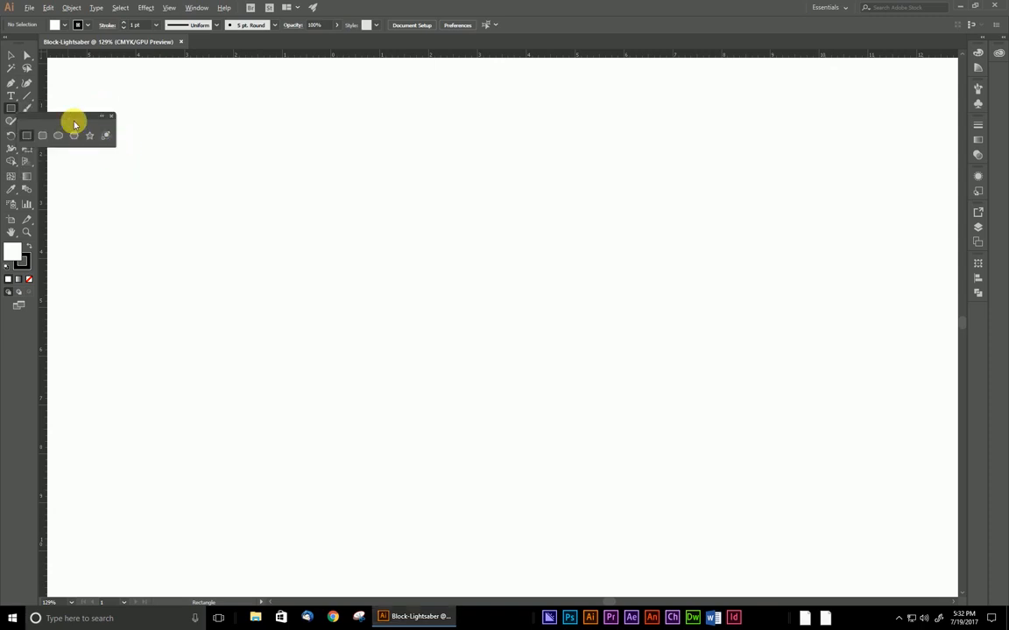
{"action": "left_click_drag", "start_coordinate": [74, 117], "coordinate": [107, 68]}
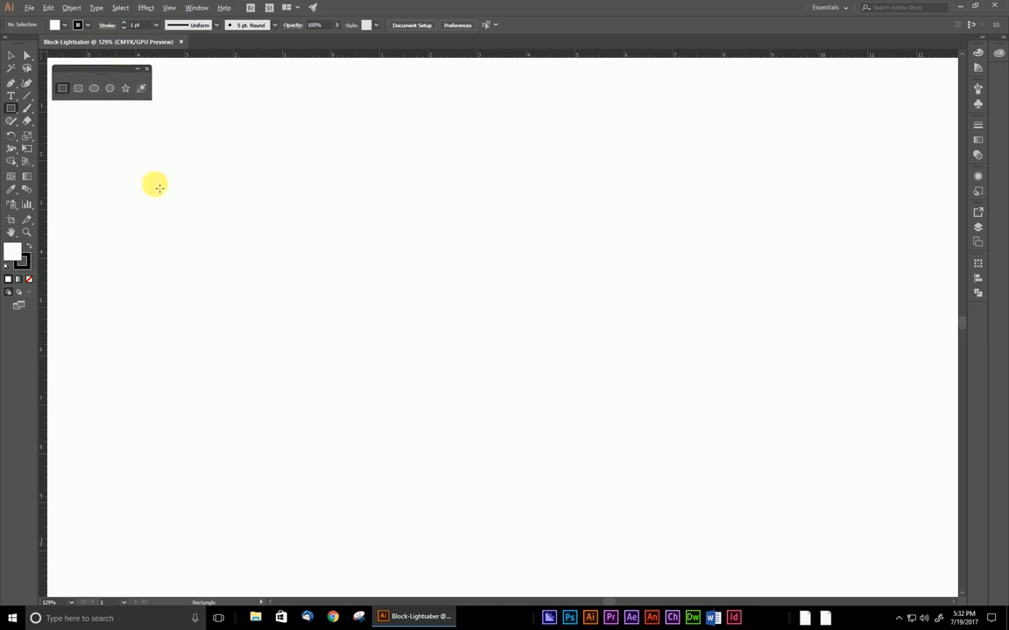
{"action": "left_click", "coordinate": [99, 89]}
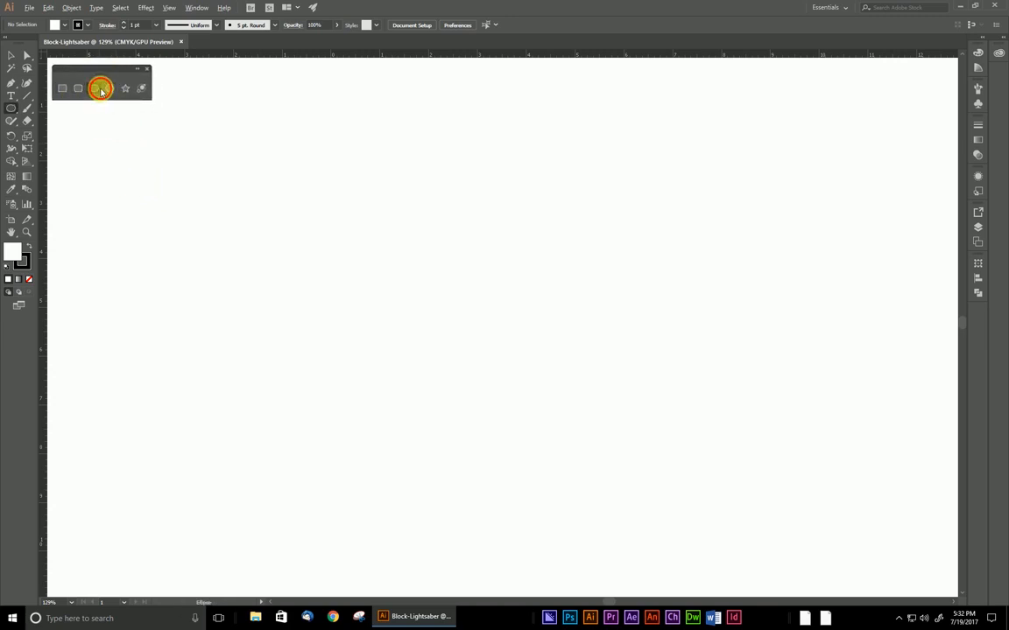
{"action": "left_click", "coordinate": [59, 87]}
{"action": "left_click", "coordinate": [126, 89]}
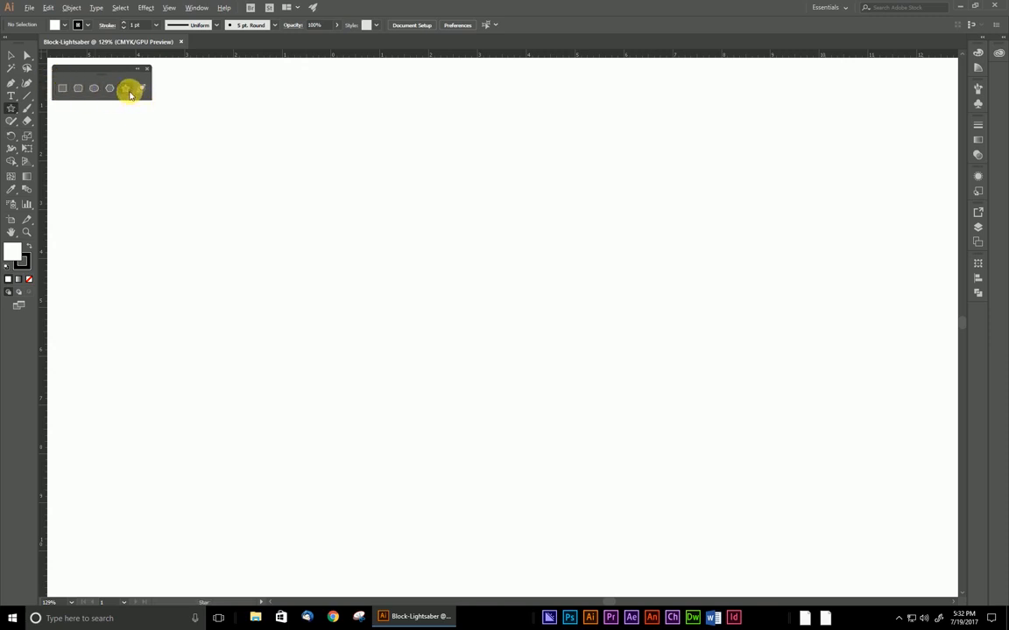
{"action": "left_click", "coordinate": [63, 88]}
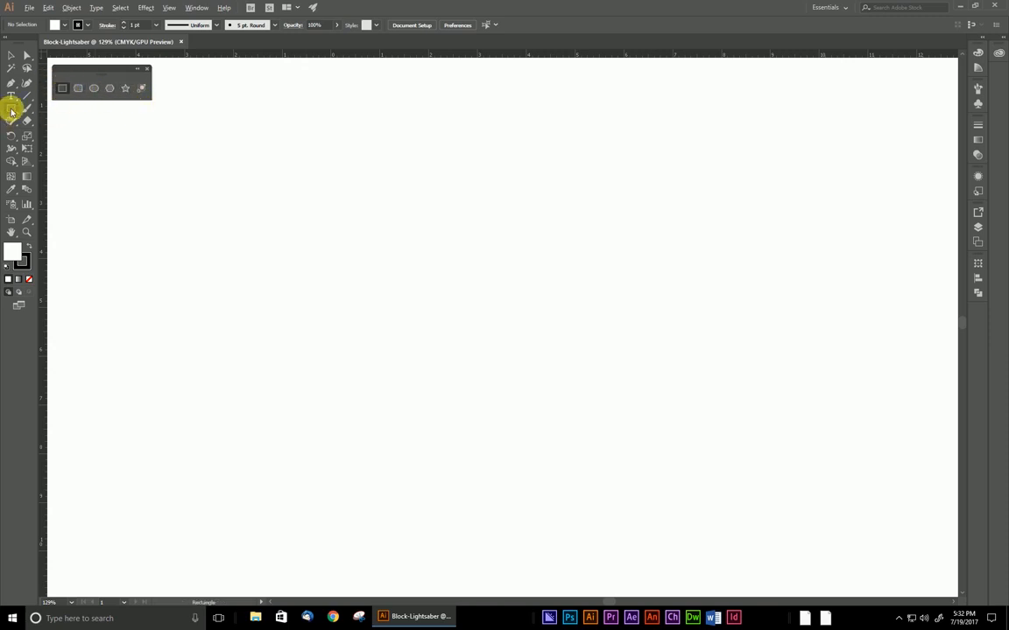
{"action": "left_click", "coordinate": [12, 109]}
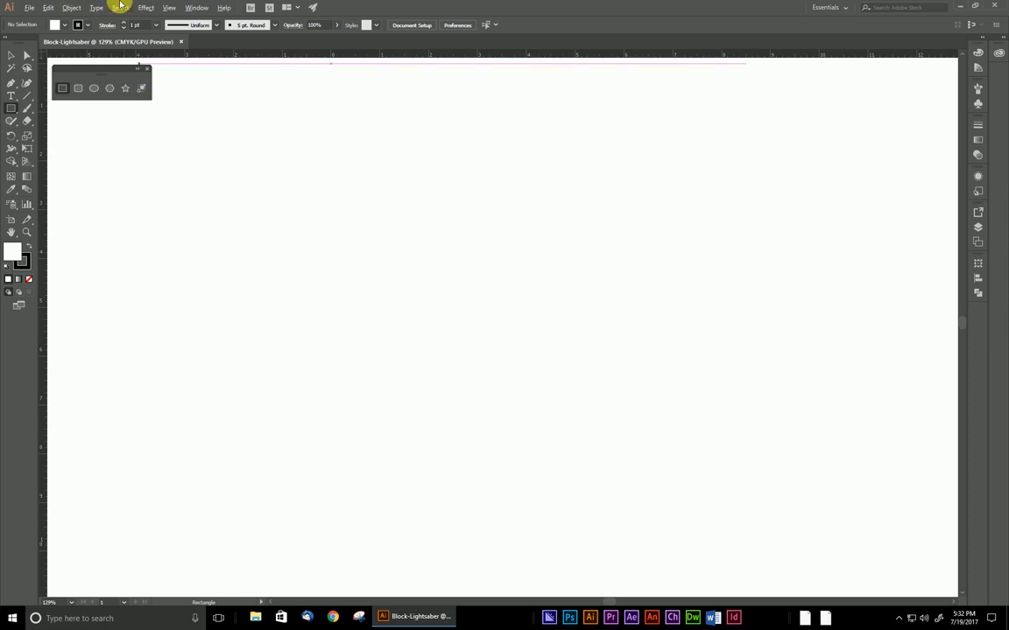
- Create a tall rectangle 1.5 in wide and 9 in high with the Rectangle tool
{"action": "left_click", "coordinate": [64, 91]}
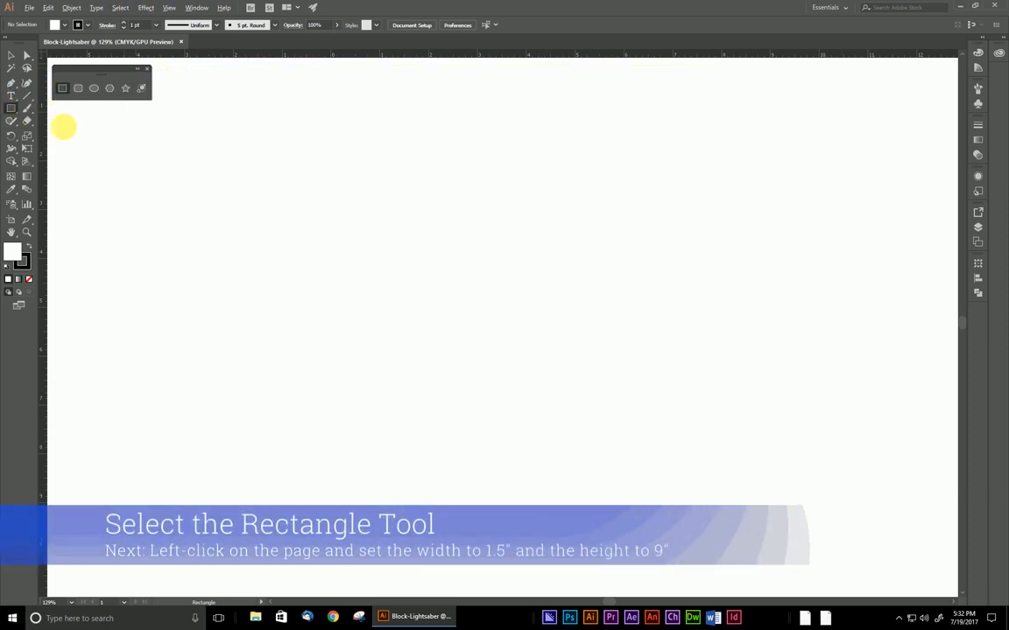
{"action": "left_click", "coordinate": [387, 132]}
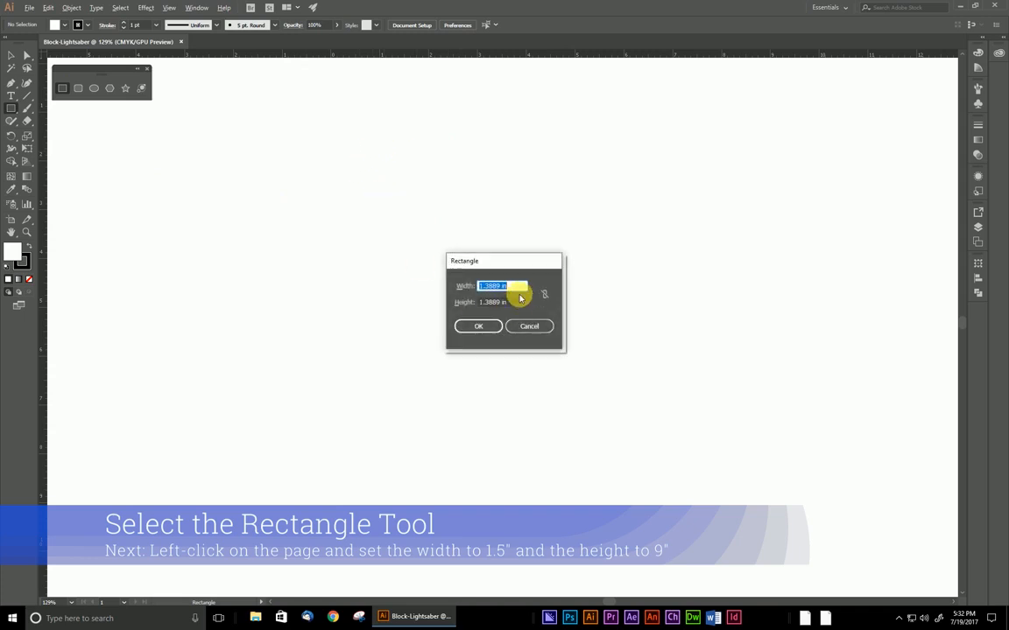
{"action": "type", "text": "1.5"}
{"action": "key", "text": "Tab"}
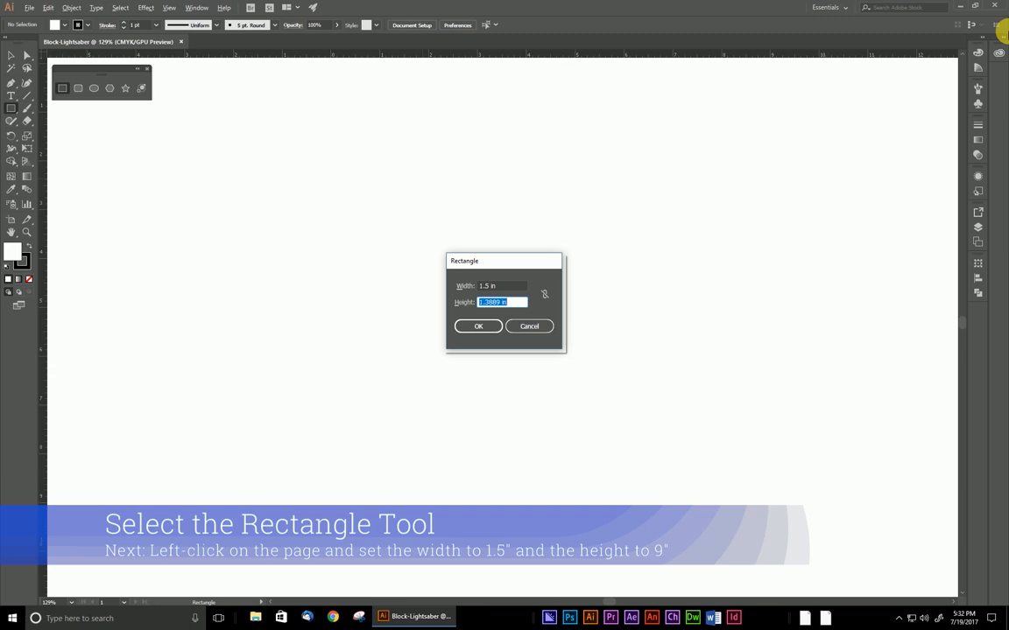
{"action": "type", "text": "9"}
{"action": "key", "text": "Tab"}
{"action": "left_click", "coordinate": [475, 329]}
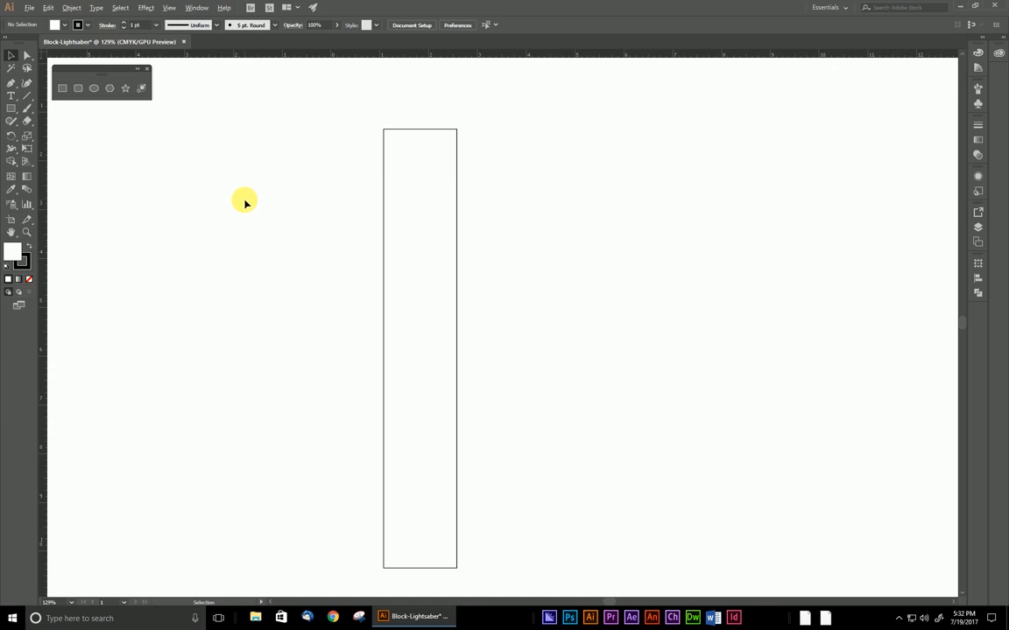
- Create a rounded rectangle 3 in wide and 3 in high with a 1 in corner radius beside the tall rectangle
{"action": "left_click", "coordinate": [78, 94]}
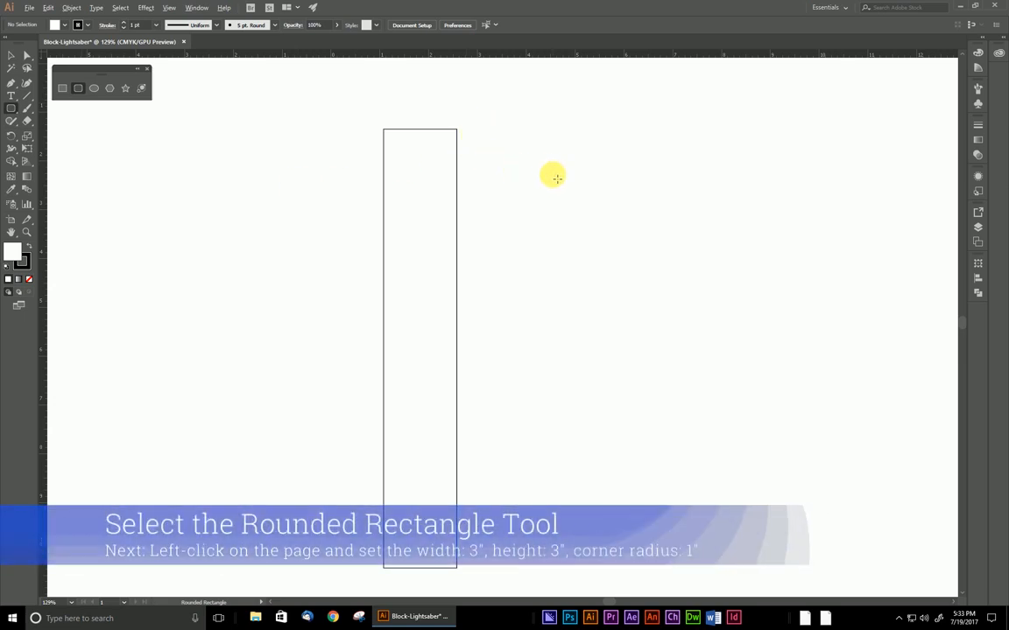
{"action": "left_click", "coordinate": [523, 306]}
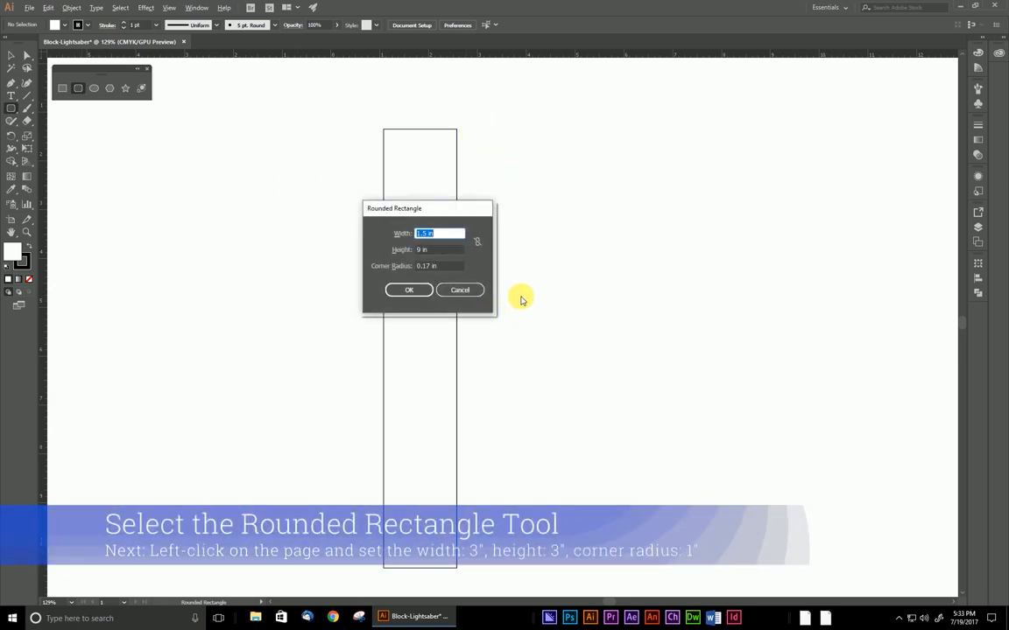
{"action": "type", "text": "3"}
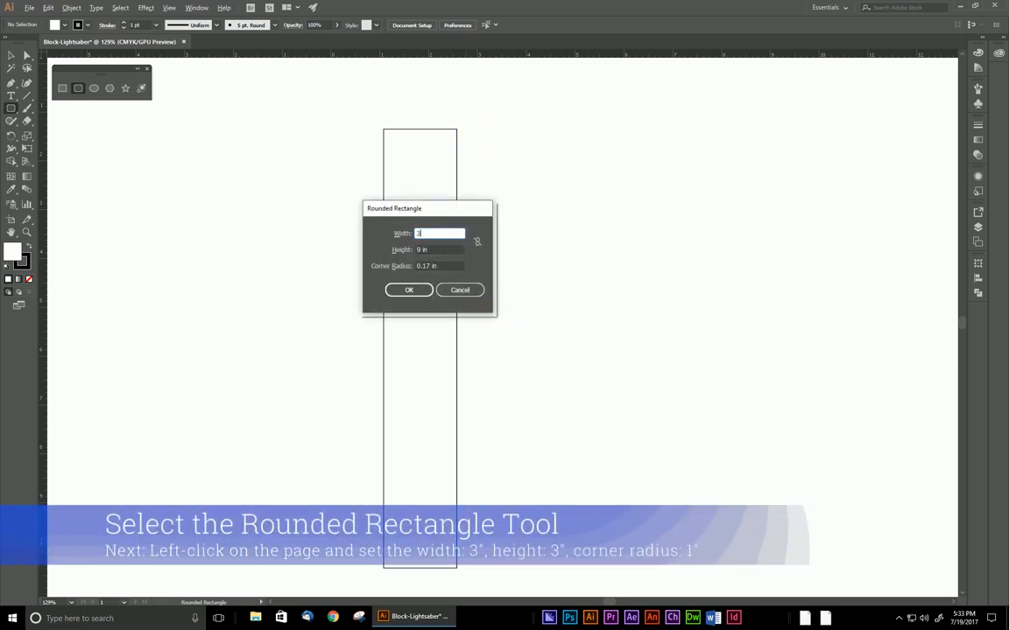
{"action": "key", "text": "Tab"}
{"action": "type", "text": "3"}
{"action": "key", "text": "Tab"}
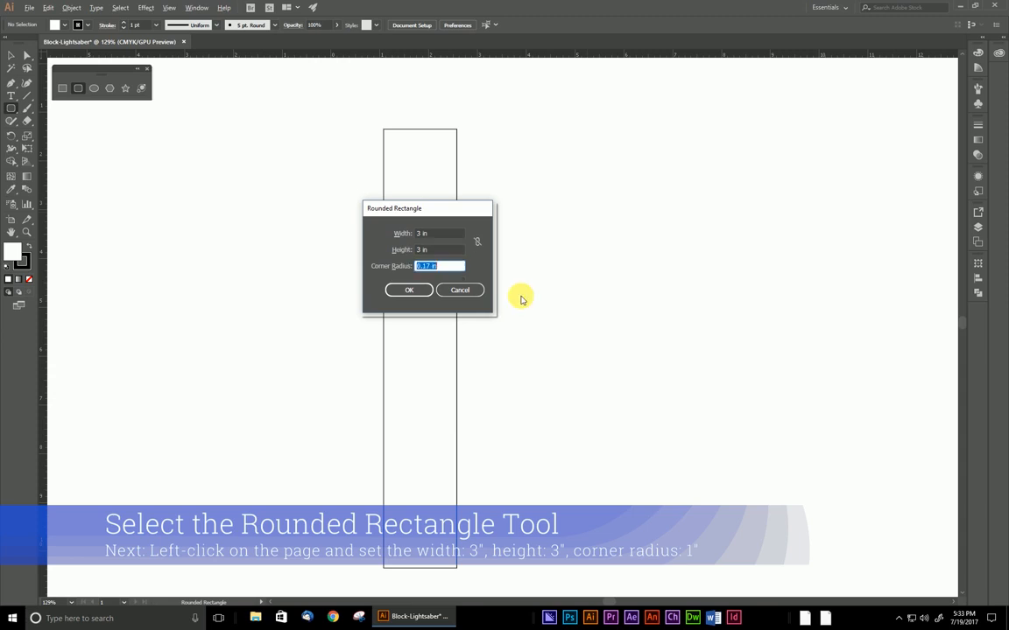
{"action": "type", "text": "1"}
{"action": "left_click", "coordinate": [419, 290]}
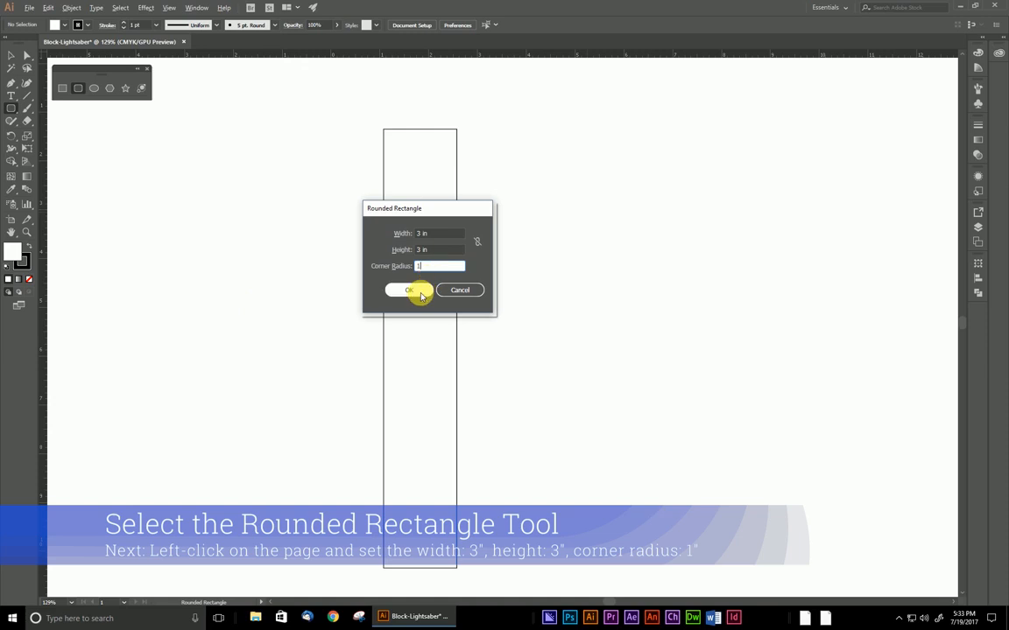
- Move the rounded rectangle next to the upper right side of the tall rectangle, centred at about X 4.58 in, Y 2.77 in
{"action": "left_click", "coordinate": [12, 56]}
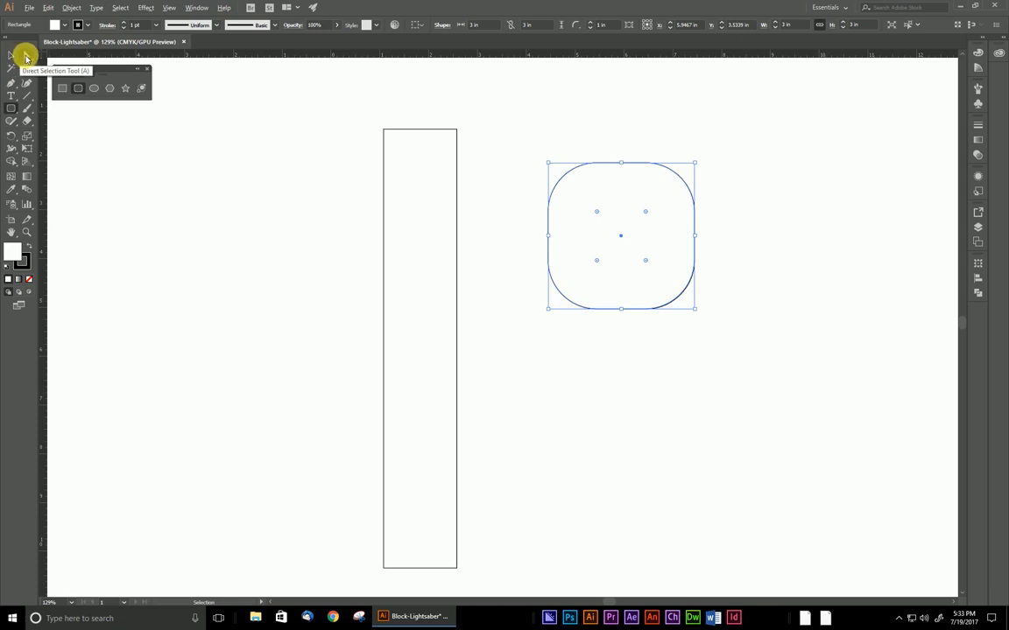
{"action": "left_click", "coordinate": [27, 59]}
{"action": "left_click", "coordinate": [12, 61]}
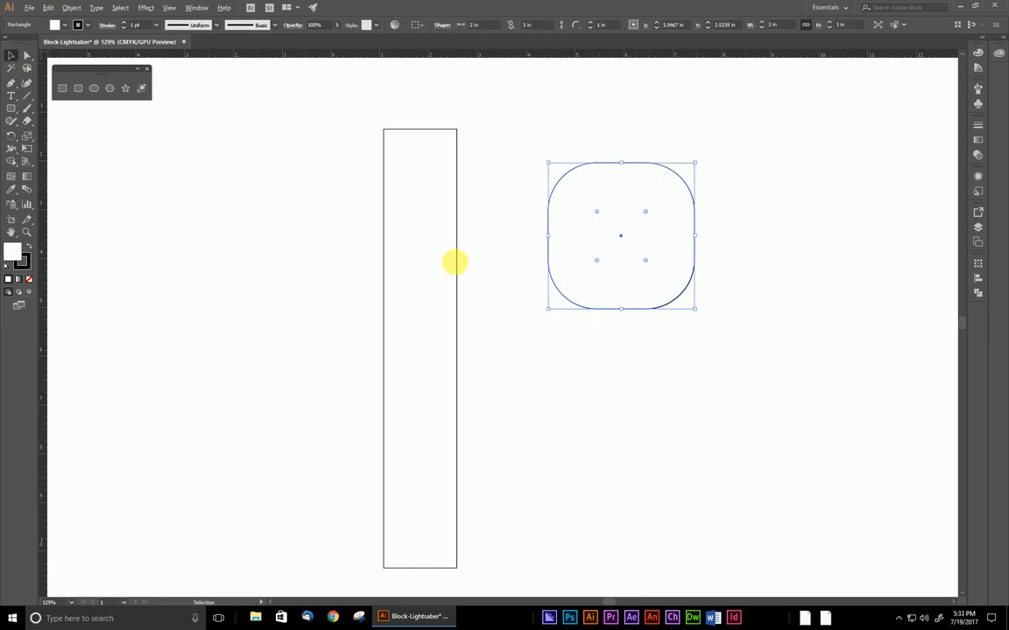
{"action": "left_click", "coordinate": [495, 258]}
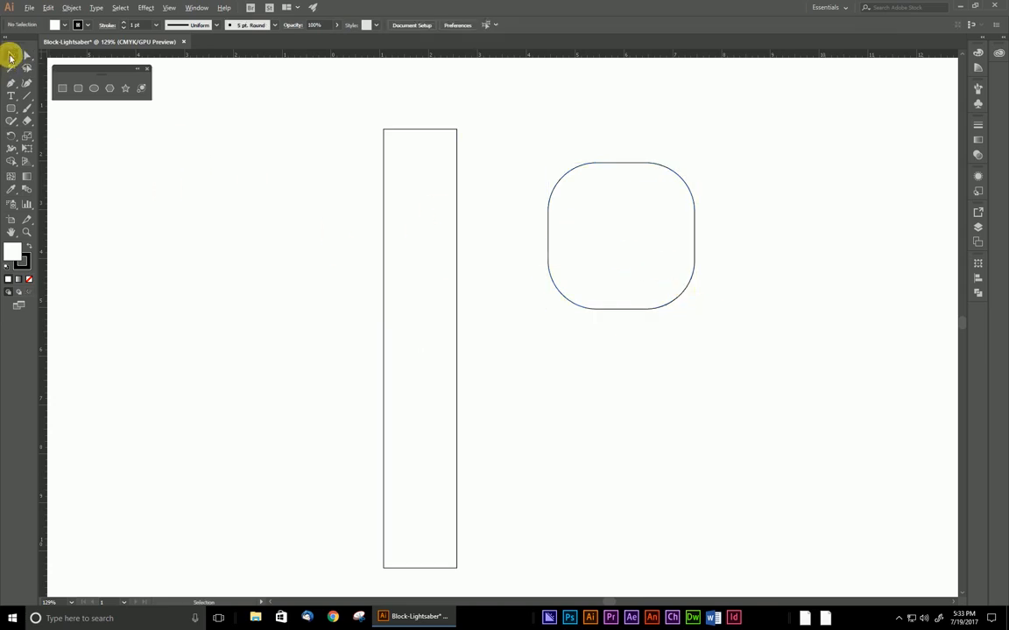
{"action": "left_click_drag", "start_coordinate": [606, 229], "coordinate": [539, 169]}
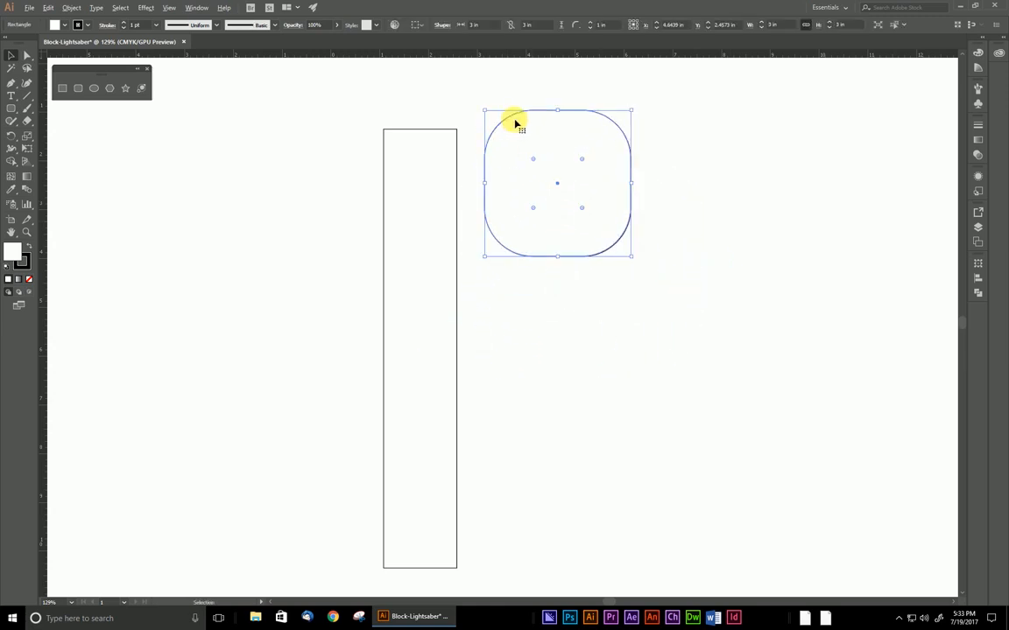
{"action": "mouse_move", "coordinate": [509, 120]}
{"action": "left_mouse_down"}
{"action": "mouse_move", "coordinate": [532, 209]}
{"action": "mouse_move", "coordinate": [507, 132]}
{"action": "left_mouse_up"}
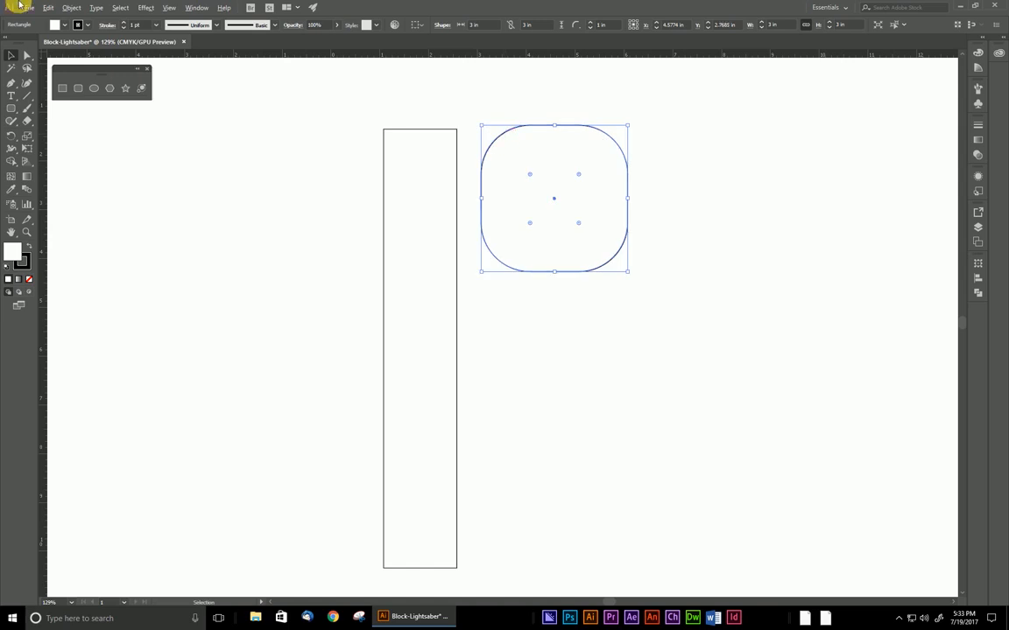
- Move the whole rounded rectangle slightly with the Direct Selection tool, centring it at about X 4.46 in, Y 2.93 in
{"action": "left_click", "coordinate": [26, 56]}
{"action": "left_click", "coordinate": [564, 296]}
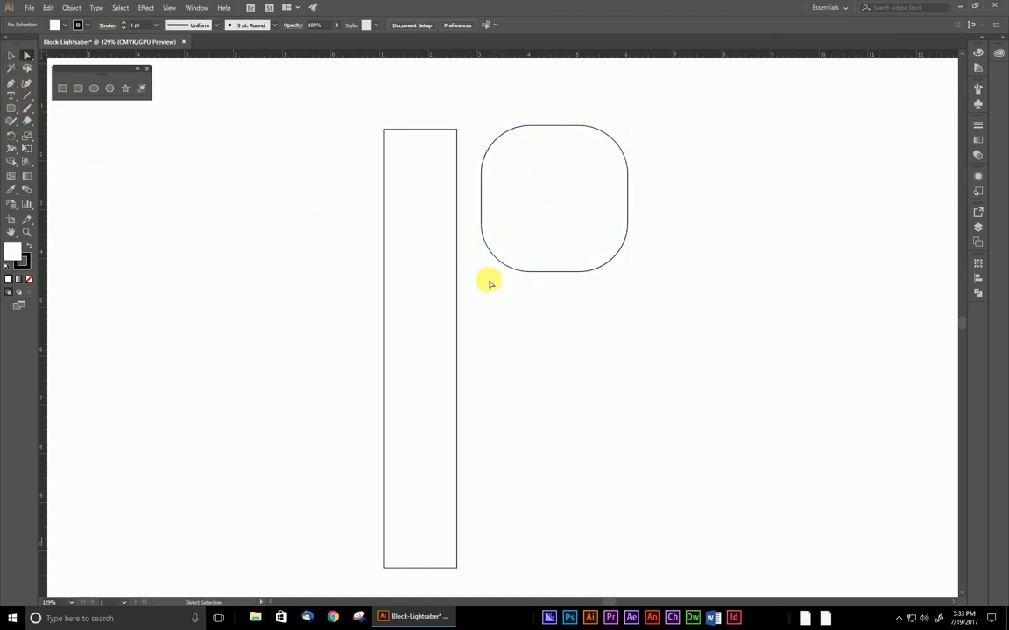
{"action": "left_click_drag", "start_coordinate": [510, 192], "coordinate": [499, 164]}
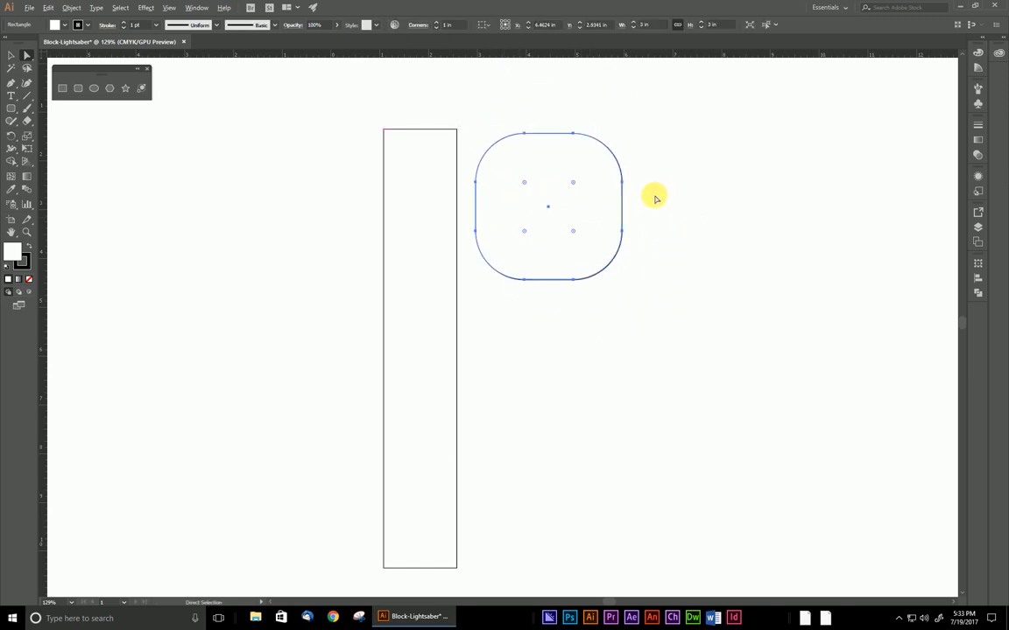
- Try to distort the rounded rectangle sideways by moving its side anchor points, and undo the distortion
{"action": "left_click_drag", "start_coordinate": [585, 202], "coordinate": [609, 236]}
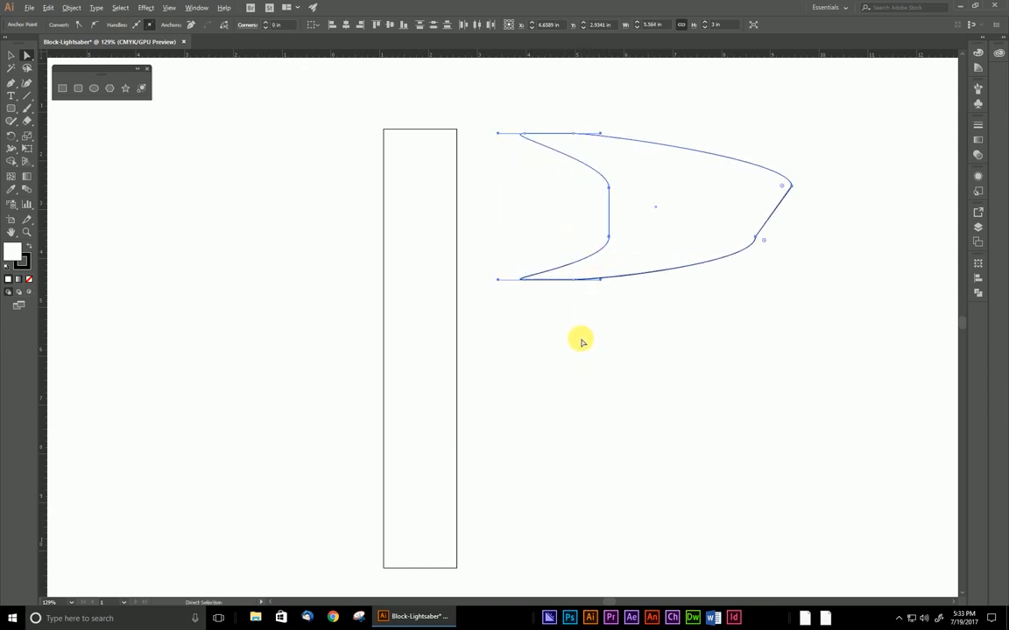
{"action": "key", "text": "ctrl+z"}
{"action": "key", "text": "ctrl+z"}
{"action": "left_click", "coordinate": [646, 296]}
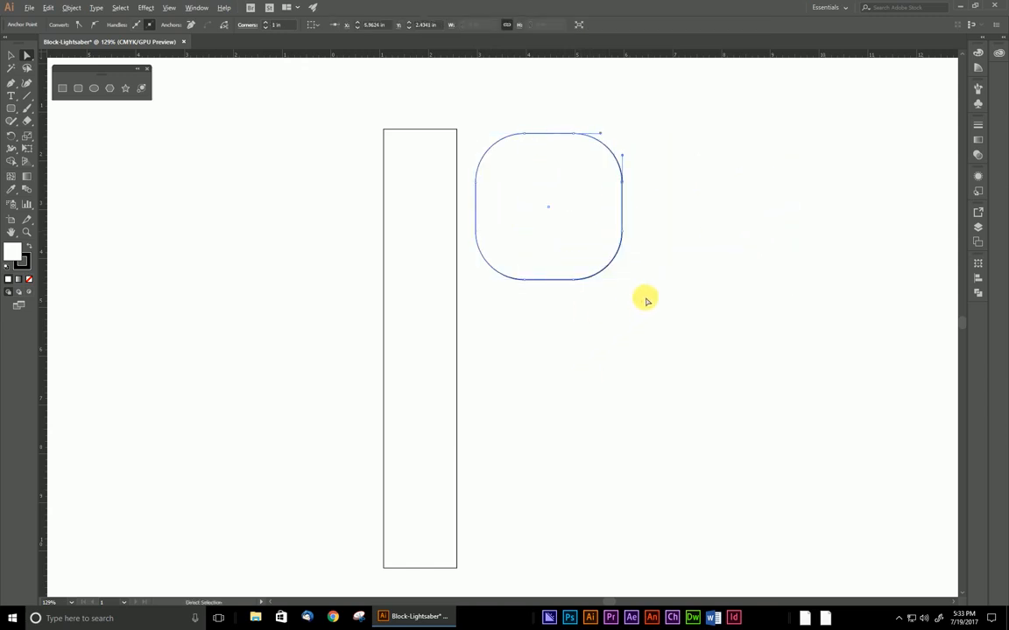
- Try to pull only the lower-right corner's anchor points of the rounded rectangle downward, and undo the reshaping
{"action": "left_click_drag", "start_coordinate": [598, 282], "coordinate": [557, 208]}
{"action": "left_click_drag", "start_coordinate": [625, 235], "coordinate": [581, 328]}
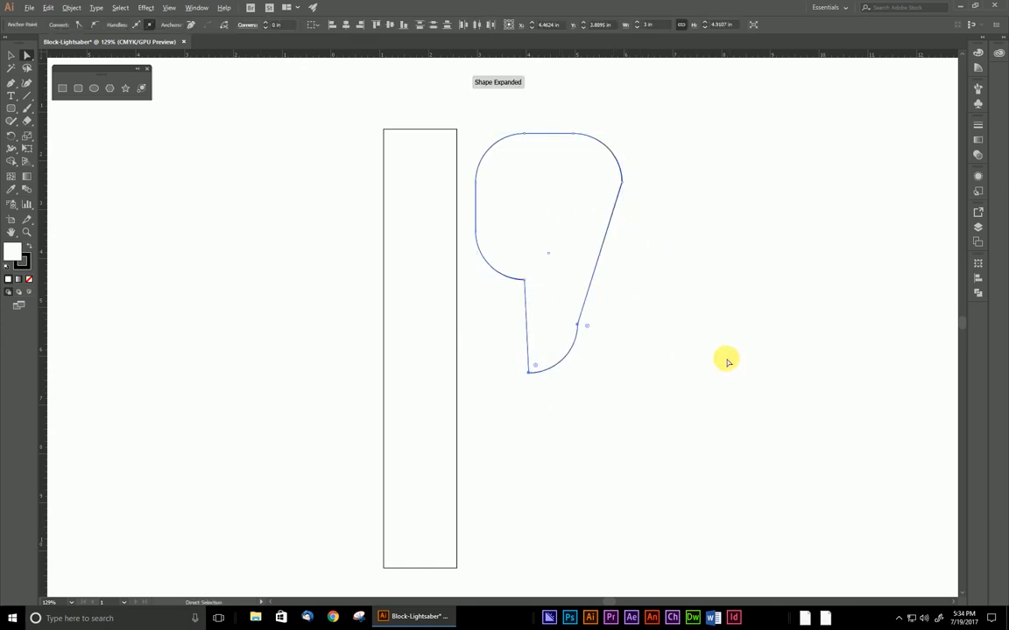
{"action": "key", "text": "ctrl+z"}
{"action": "left_click", "coordinate": [652, 327]}
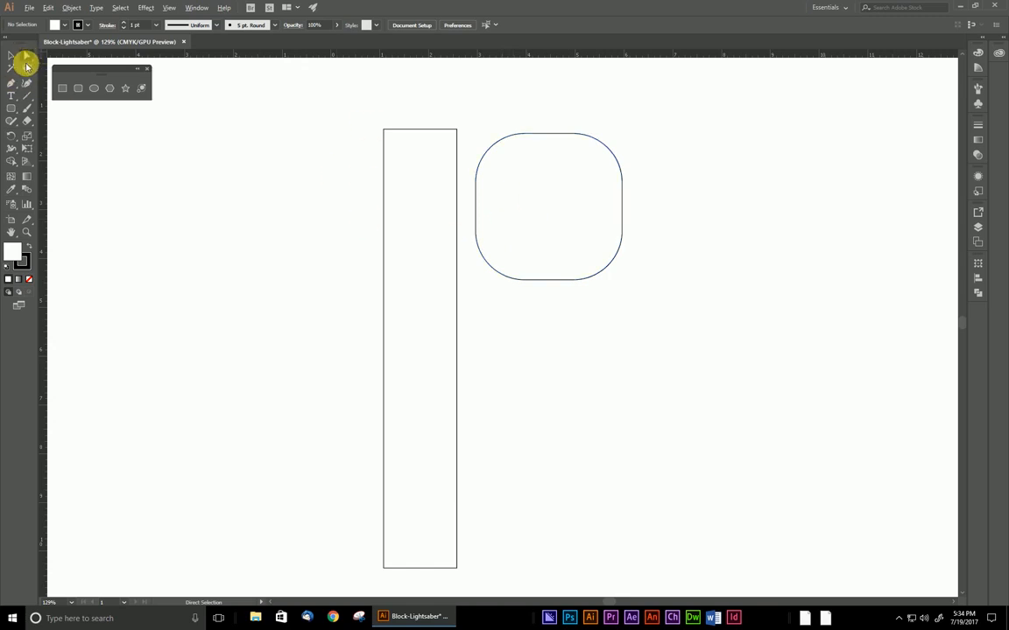
- Examine the corner-radius handles of the rounded rectangle and the tall rectangle with the Direct Selection tool
{"action": "left_click", "coordinate": [525, 187]}
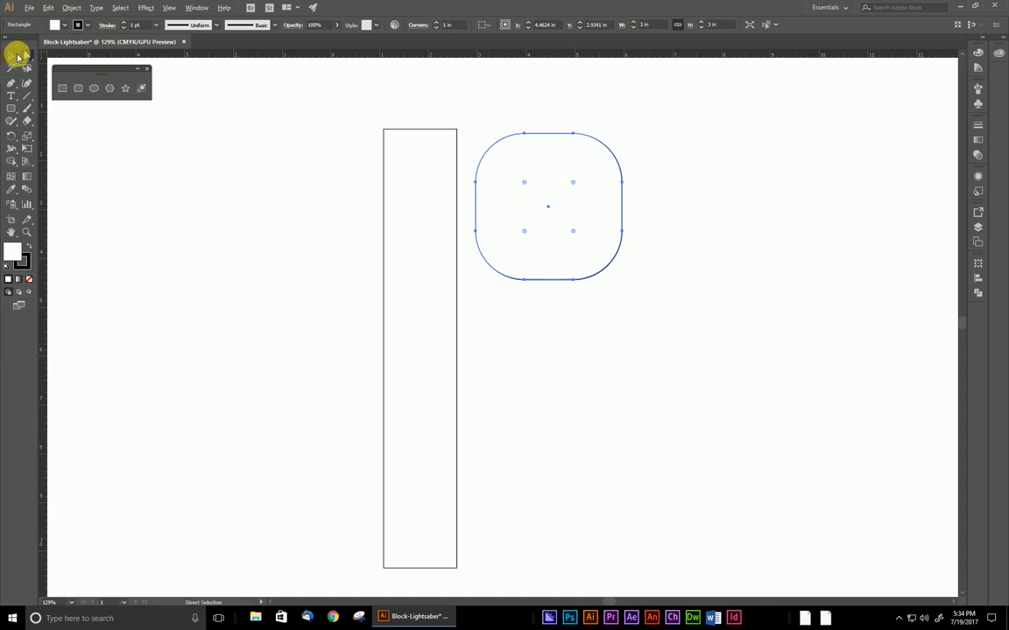
{"action": "left_click", "coordinate": [539, 234]}
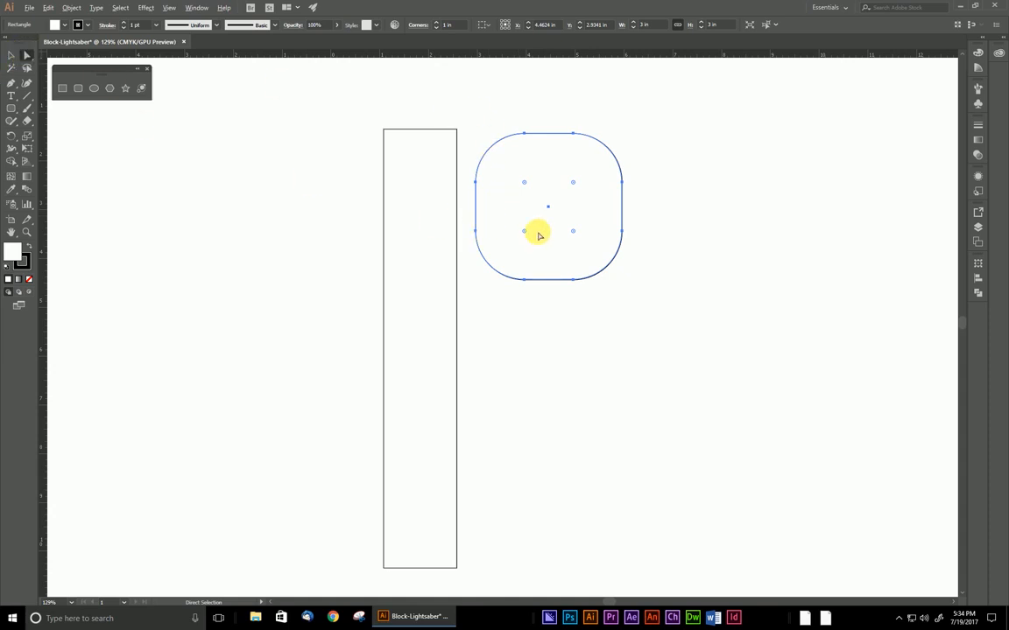
{"action": "left_click", "coordinate": [394, 153]}
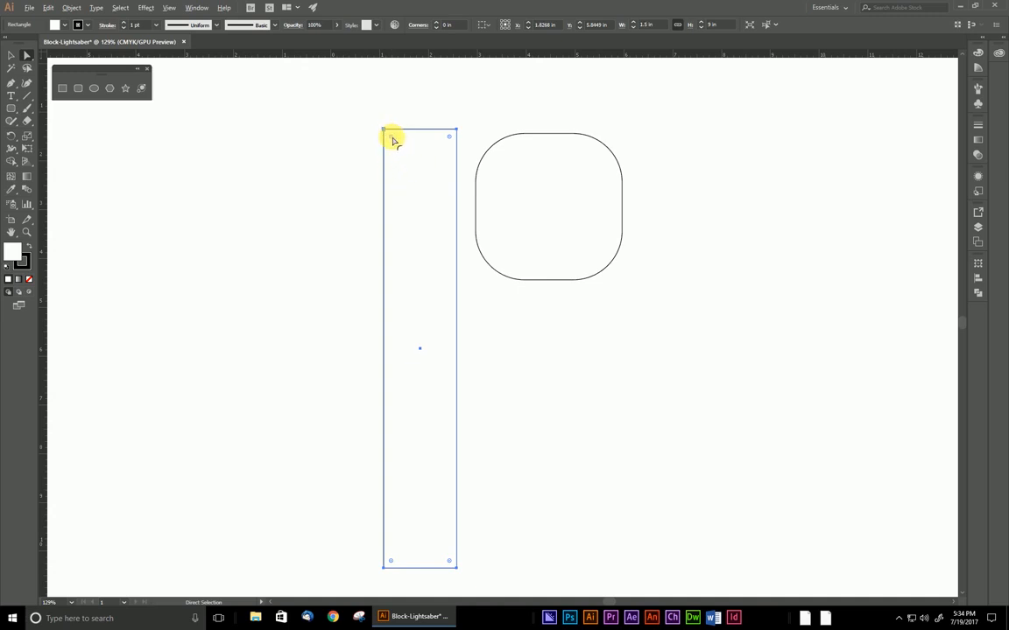
{"action": "left_click", "coordinate": [528, 228]}
{"action": "left_click", "coordinate": [438, 208]}
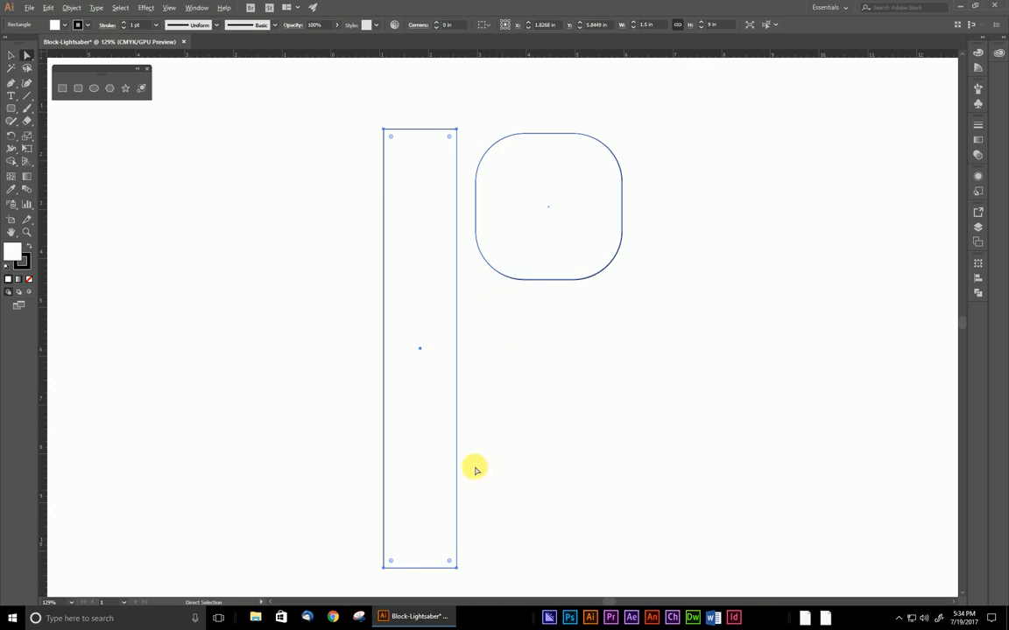
{"action": "left_click", "coordinate": [534, 203]}
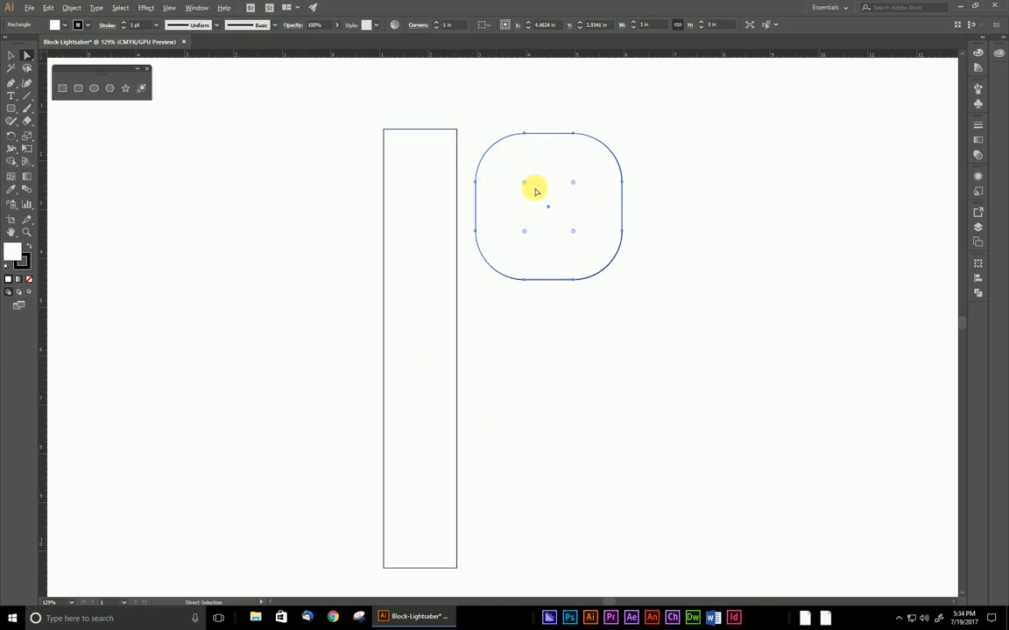
- Try to round all four corners of the rounded rectangle to a 1.5 in radius, and undo the radius change
{"action": "left_click_drag", "start_coordinate": [526, 184], "coordinate": [549, 220]}
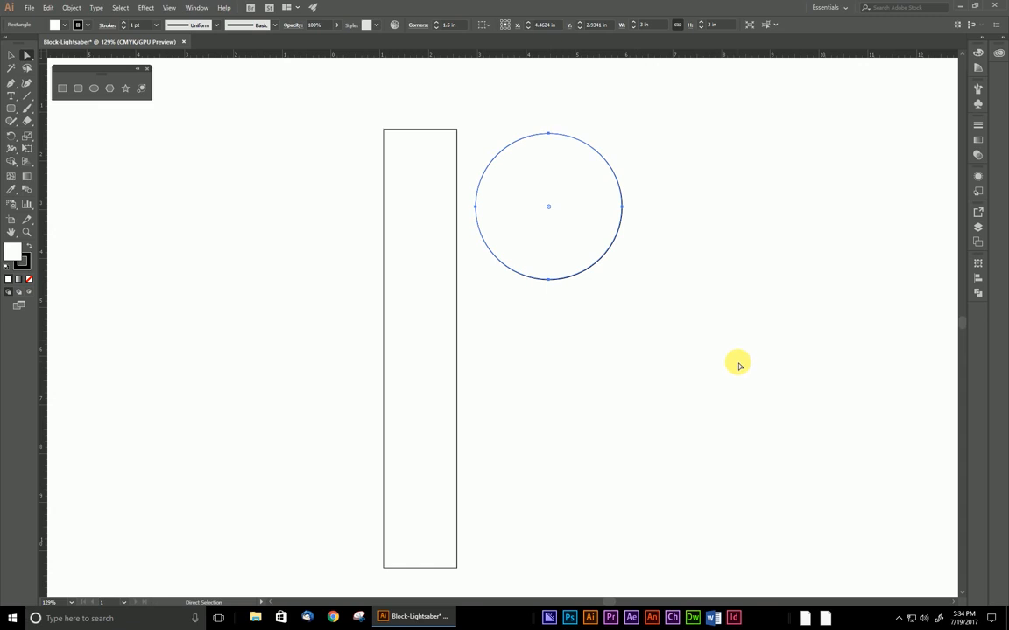
{"action": "key", "text": "v"}
{"action": "key", "text": "ctrl+z"}
{"action": "key", "text": "a"}
{"action": "key", "text": "ctrl+shift+z"}
{"action": "key", "text": "ctrl+shift+z"}
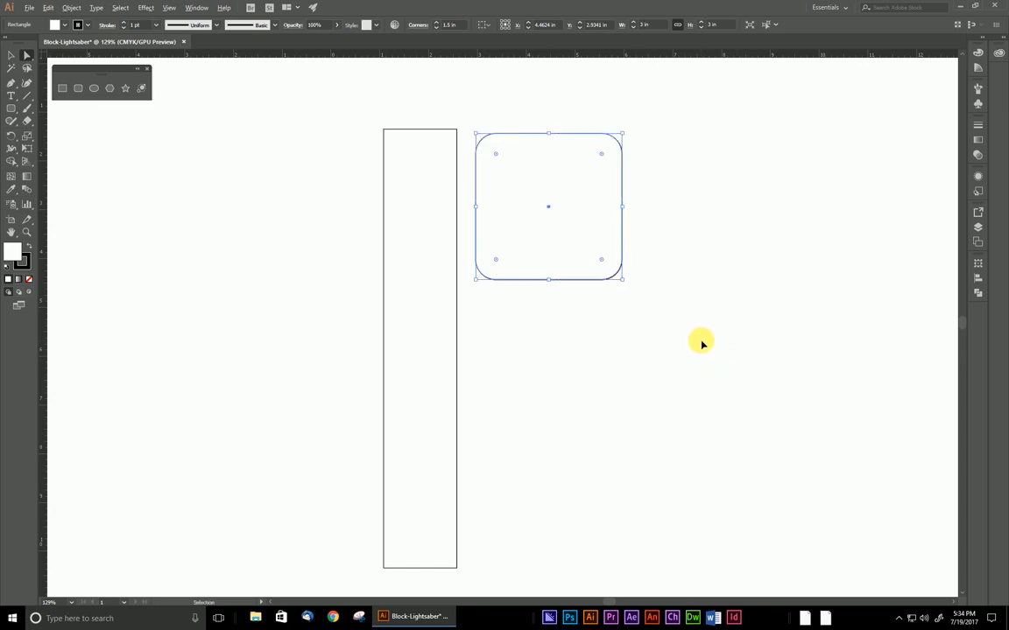
{"action": "left_click", "coordinate": [705, 340]}
- Try to fully round only the upper-right corner of the tall rectangle, and undo the rounding
{"action": "left_click", "coordinate": [393, 183]}
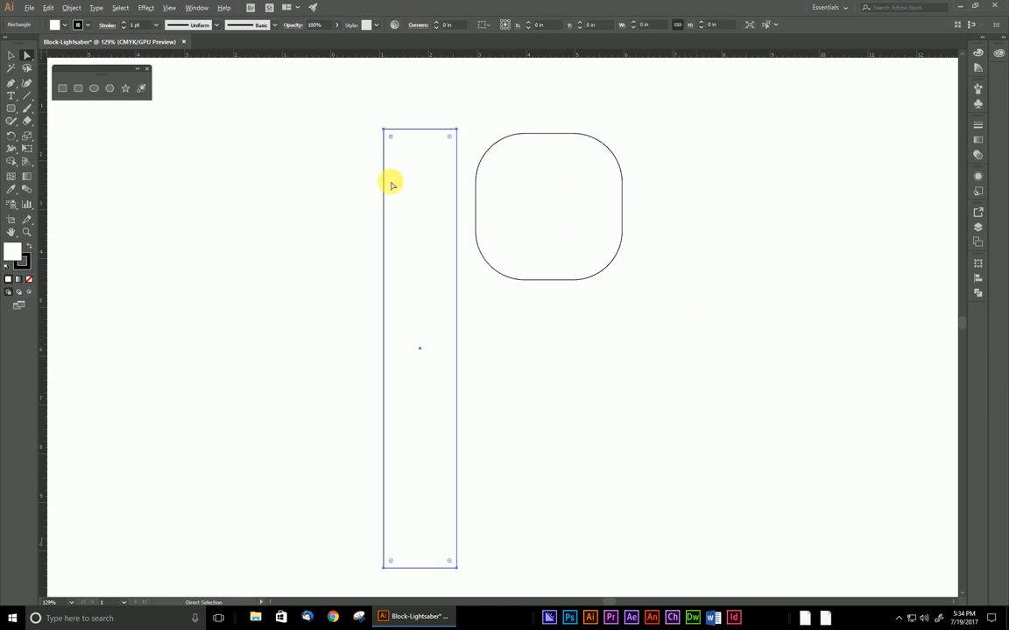
{"action": "left_click_drag", "start_coordinate": [392, 137], "coordinate": [387, 113]}
{"action": "left_click", "coordinate": [307, 99]}
{"action": "left_click", "coordinate": [395, 134]}
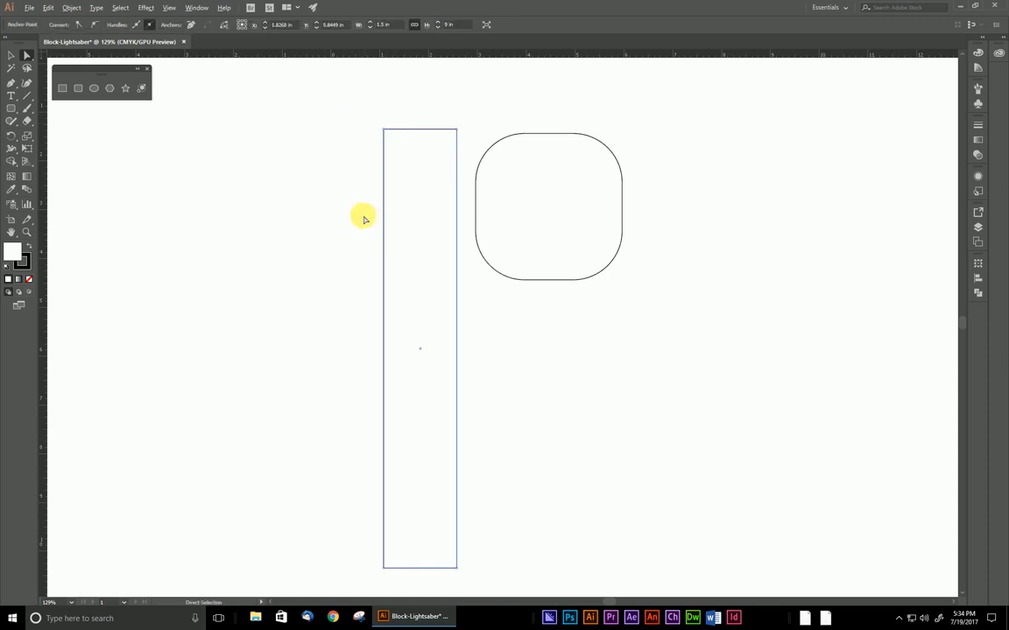
{"action": "left_click", "coordinate": [454, 134]}
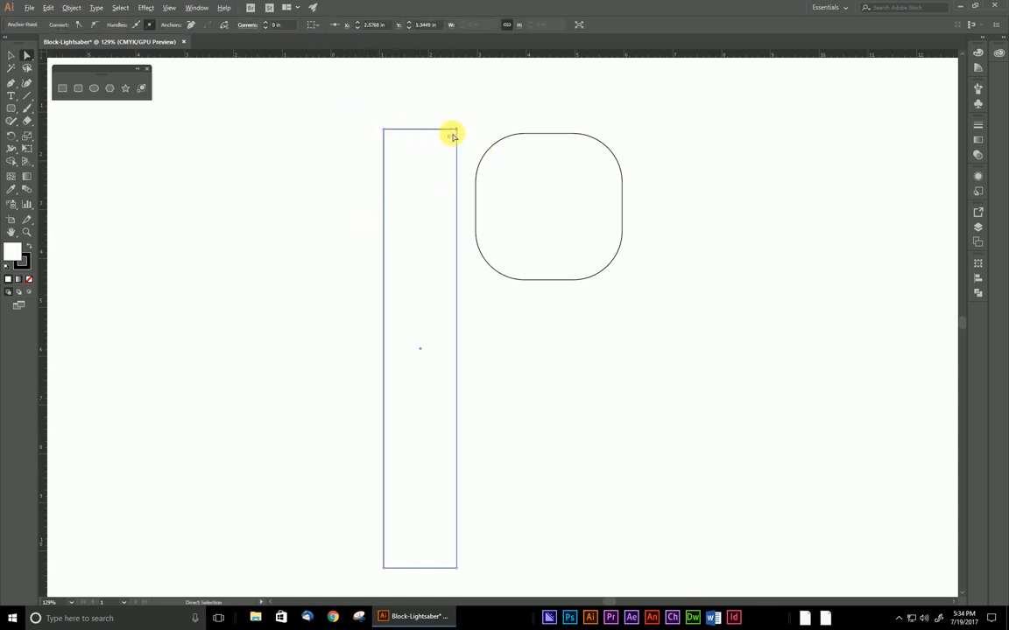
{"action": "mouse_move", "coordinate": [451, 140]}
{"action": "left_mouse_down"}
{"action": "mouse_move", "coordinate": [382, 214]}
{"action": "mouse_move", "coordinate": [455, 133]}
{"action": "left_mouse_up"}
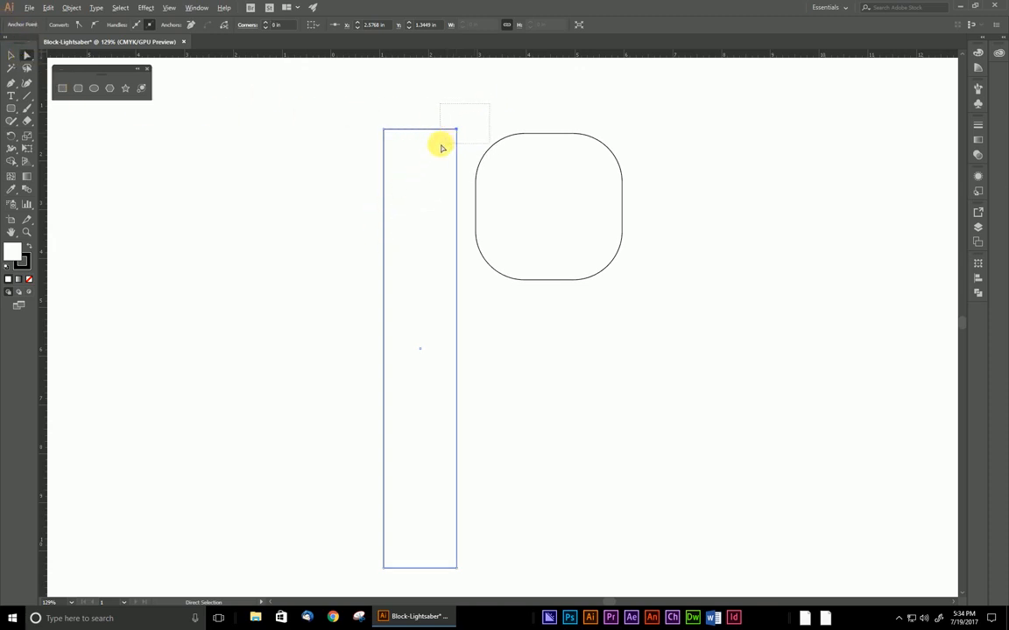
{"action": "left_click_drag", "start_coordinate": [451, 138], "coordinate": [383, 218]}
{"action": "left_click", "coordinate": [519, 324]}
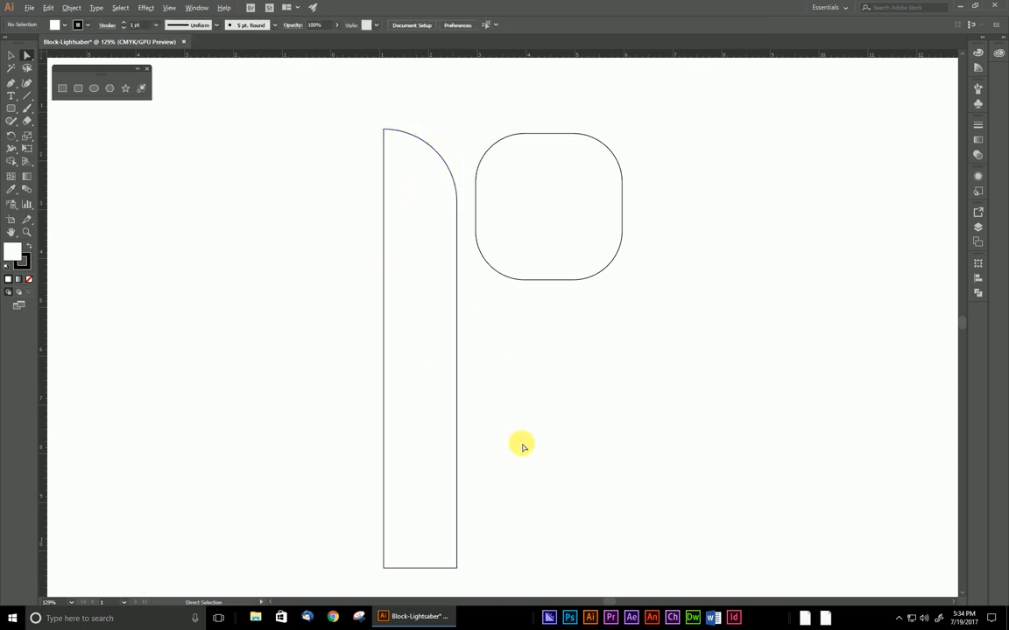
{"action": "key", "text": "ctrl+z"}
{"action": "left_click", "coordinate": [536, 385]}
- Move the rounded rectangle over the upper end of the tall rectangle with their left edges flush, centred at about X 2.58 in
{"action": "left_click", "coordinate": [10, 55]}
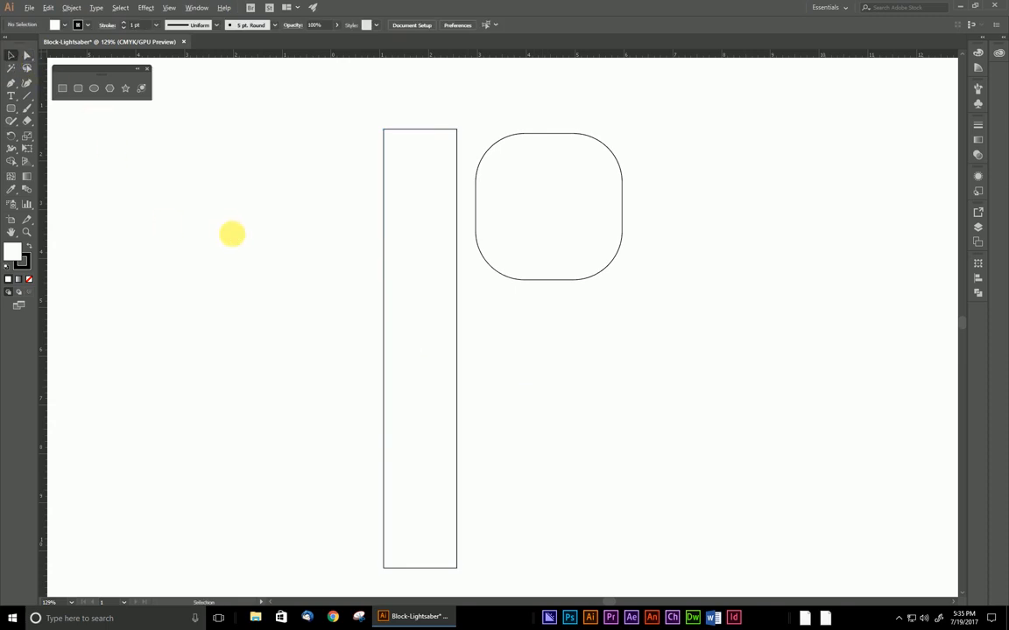
{"action": "left_click", "coordinate": [544, 227]}
{"action": "left_click_drag", "start_coordinate": [543, 250], "coordinate": [383, 139]}
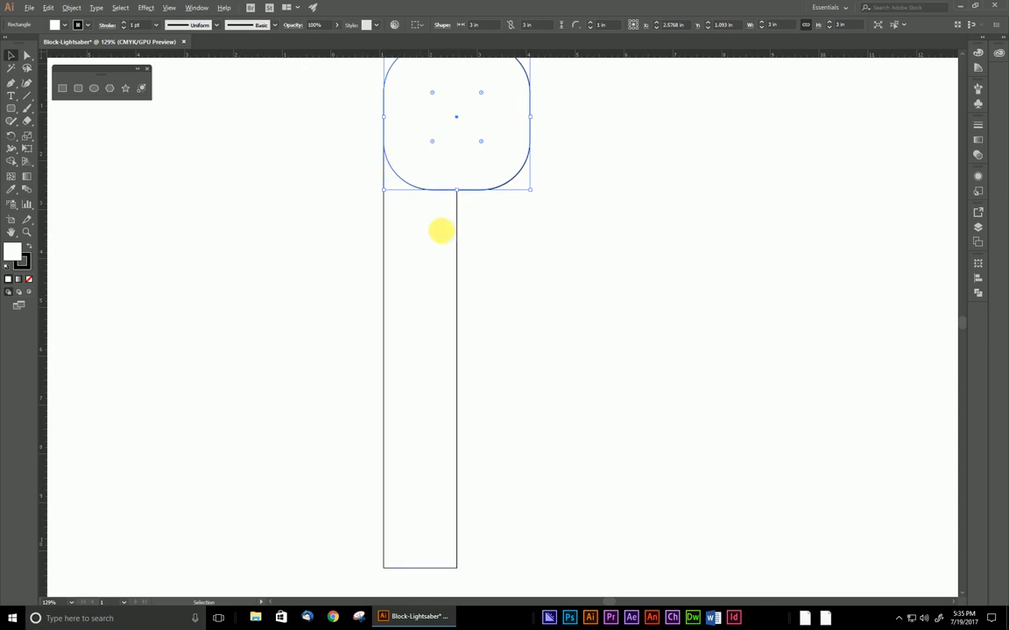
{"action": "mouse_move", "coordinate": [466, 164]}
{"action": "left_mouse_down"}
{"action": "mouse_move", "coordinate": [583, 182]}
{"action": "mouse_move", "coordinate": [471, 169]}
{"action": "mouse_move", "coordinate": [608, 205]}
{"action": "mouse_move", "coordinate": [499, 164]}
{"action": "mouse_move", "coordinate": [468, 166]}
{"action": "mouse_move", "coordinate": [471, 256]}
{"action": "mouse_move", "coordinate": [462, 113]}
{"action": "mouse_move", "coordinate": [467, 193]}
{"action": "mouse_move", "coordinate": [468, 170]}
{"action": "left_mouse_up"}
{"action": "left_click", "coordinate": [471, 251]}
{"action": "left_click", "coordinate": [527, 306]}
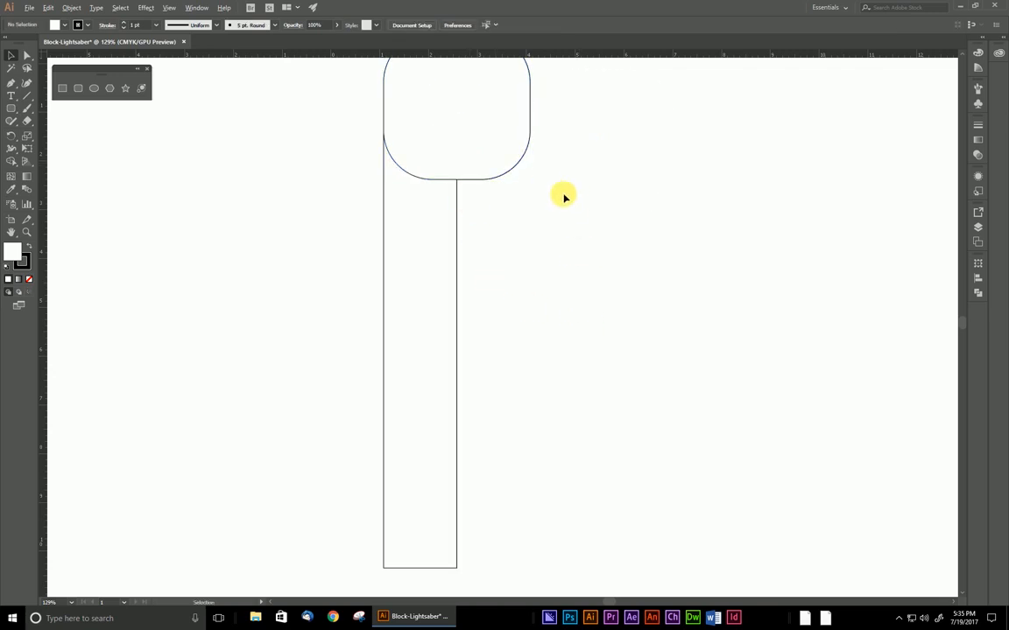
- Select both shapes and examine the available Align commands and alignment reference options
{"action": "left_click_drag", "start_coordinate": [515, 239], "coordinate": [370, 117]}
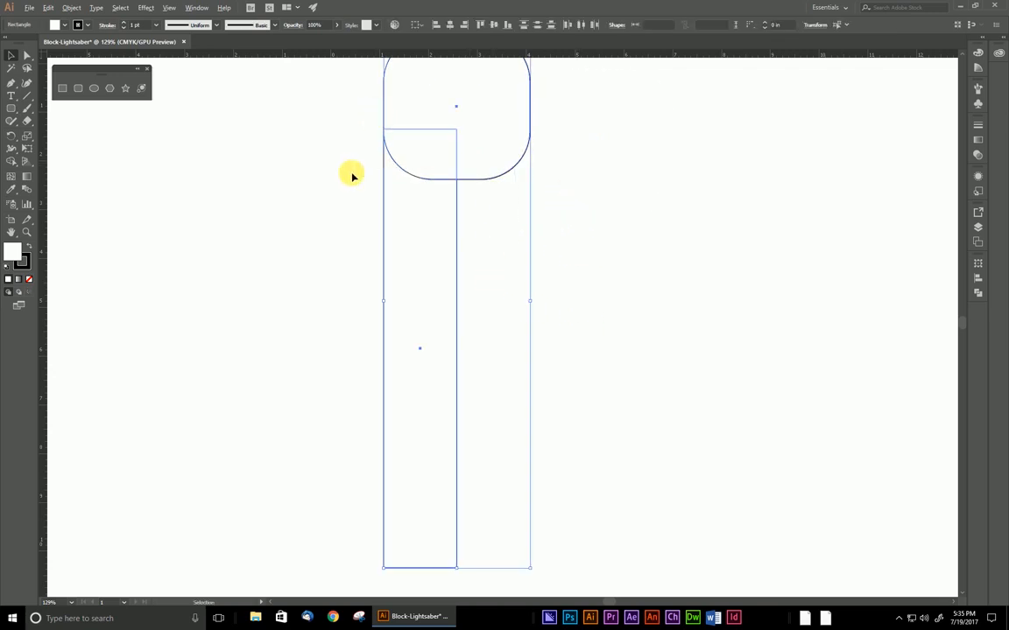
{"action": "left_click", "coordinate": [977, 278]}
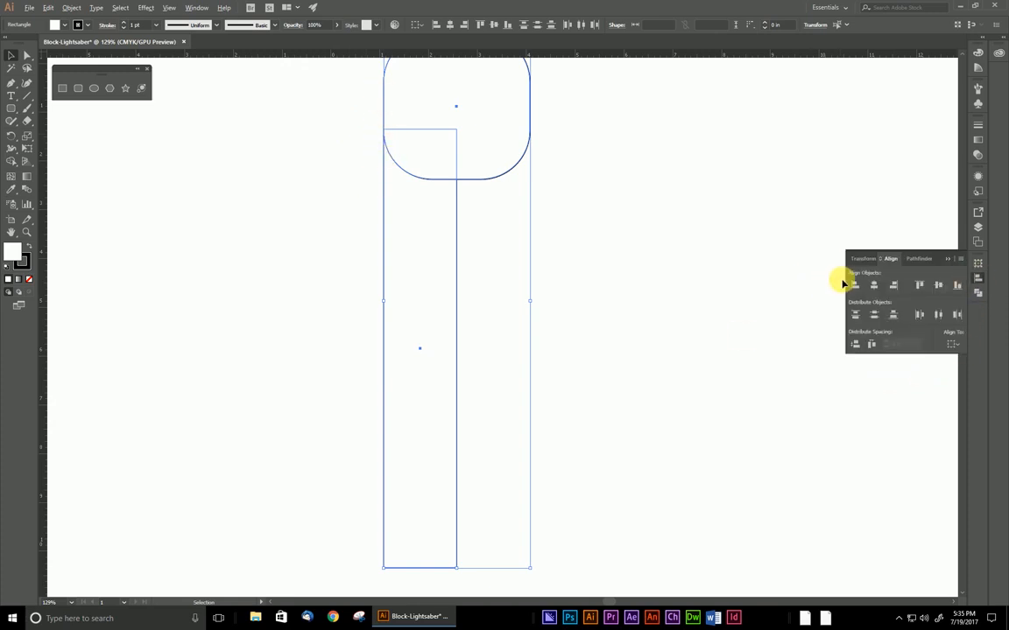
{"action": "left_click", "coordinate": [953, 344]}
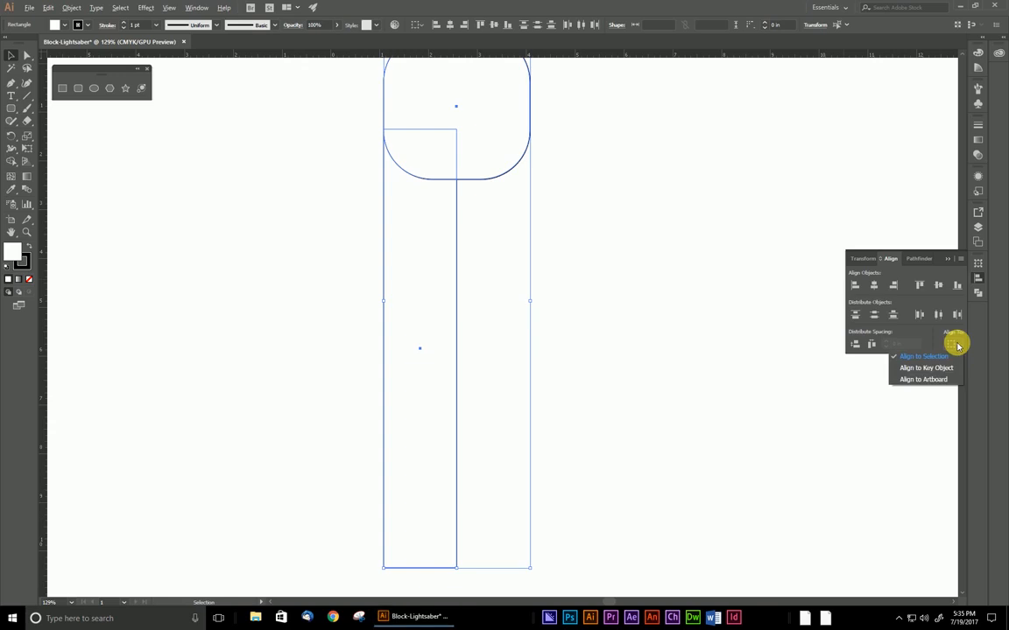
{"action": "left_click", "coordinate": [954, 344]}
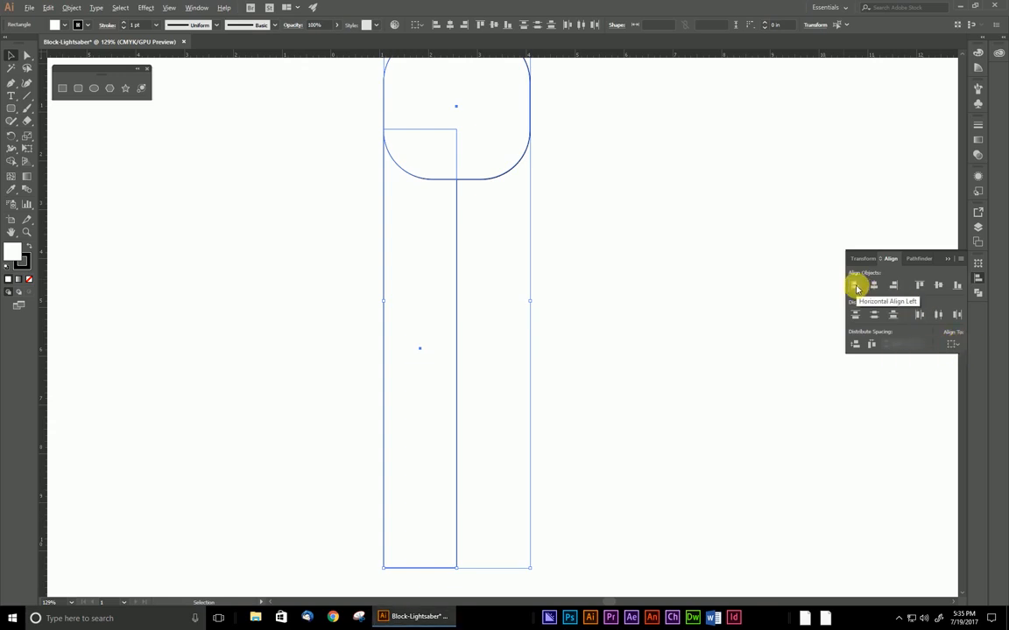
{"action": "left_click", "coordinate": [492, 219]}
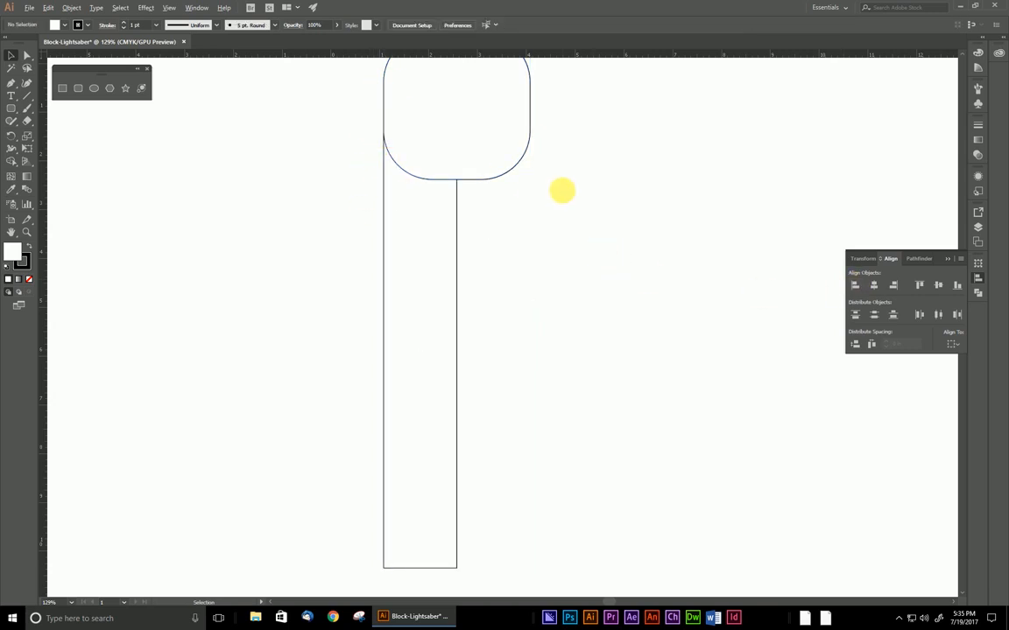
- Display the Pathfinder panel
{"action": "left_click", "coordinate": [194, 8]}
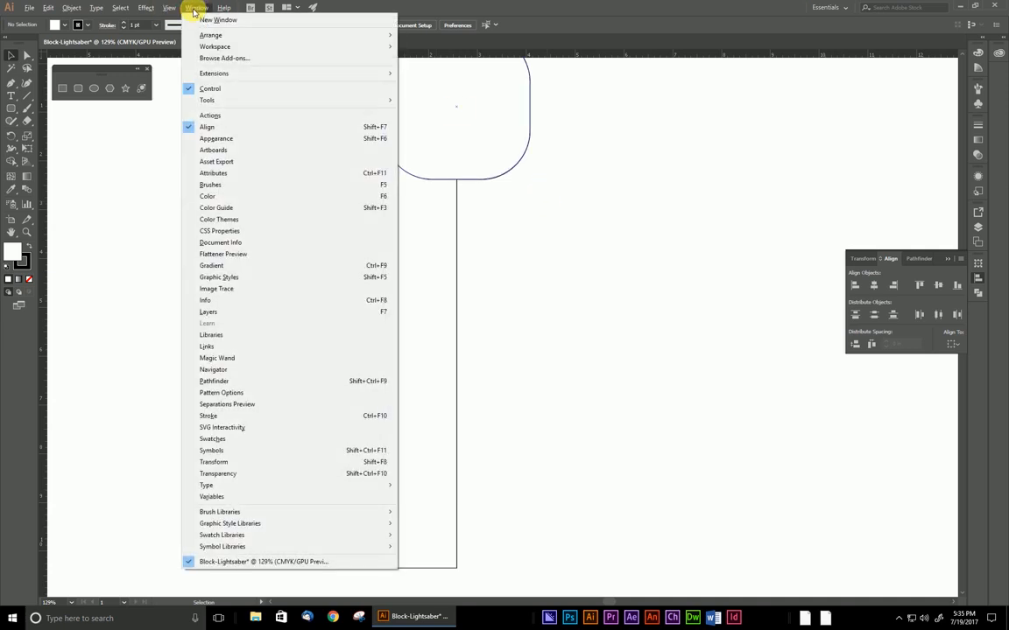
{"action": "left_click", "coordinate": [220, 383]}
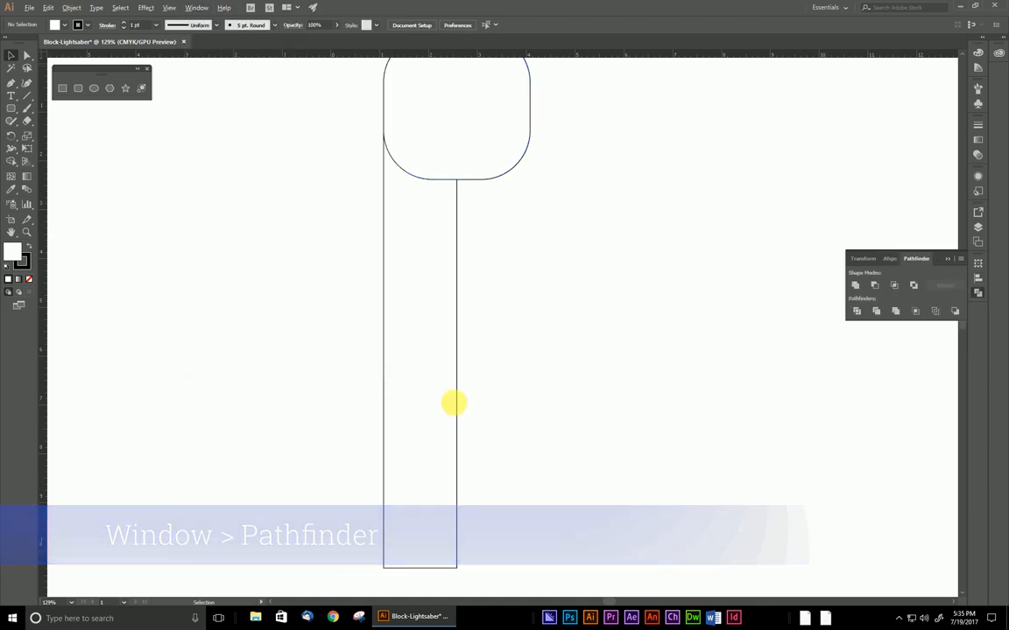
{"action": "left_click", "coordinate": [977, 294]}
{"action": "left_click", "coordinate": [979, 295]}
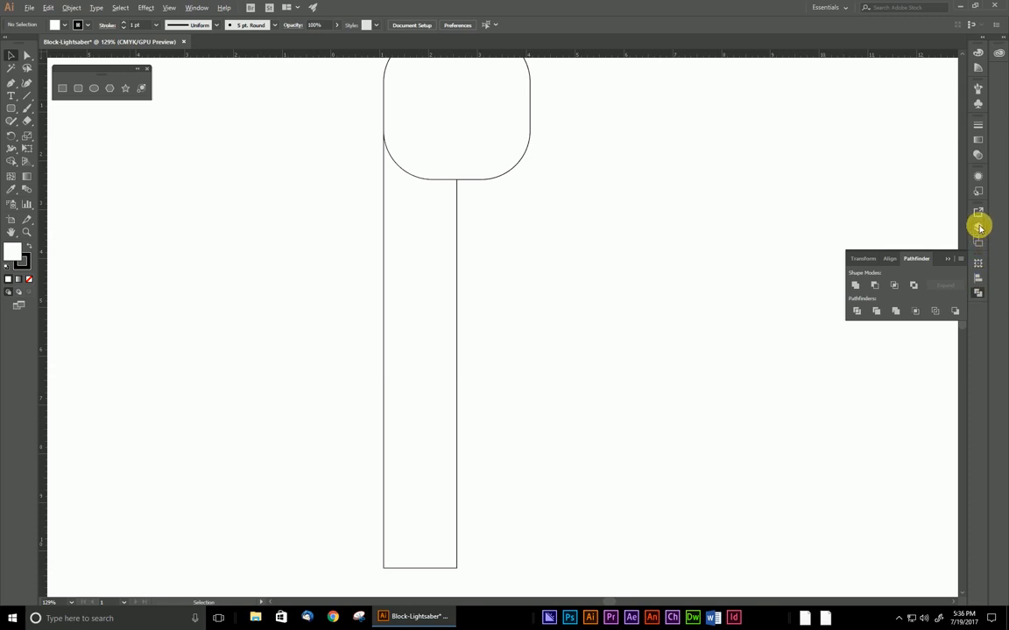
{"action": "left_click", "coordinate": [979, 228]}
{"action": "left_click", "coordinate": [978, 155]}
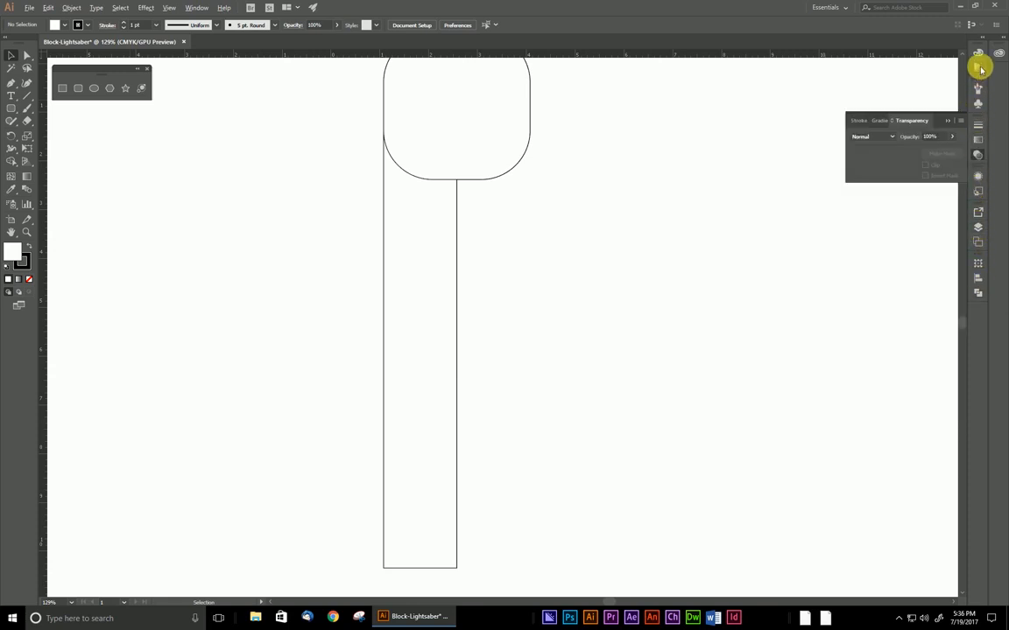
{"action": "left_click", "coordinate": [979, 68]}
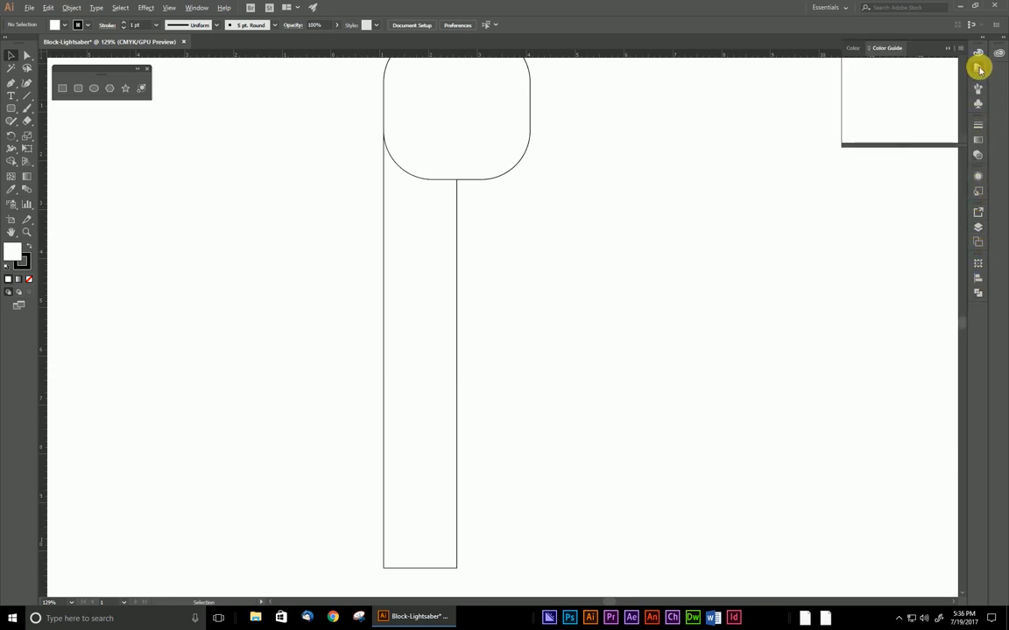
{"action": "left_click", "coordinate": [979, 293]}
{"action": "left_click", "coordinate": [979, 227]}
- Detach the Pathfinder panel, place it directly below the floating shape tools palette, and collapse the Align panel
{"action": "left_click", "coordinate": [978, 295]}
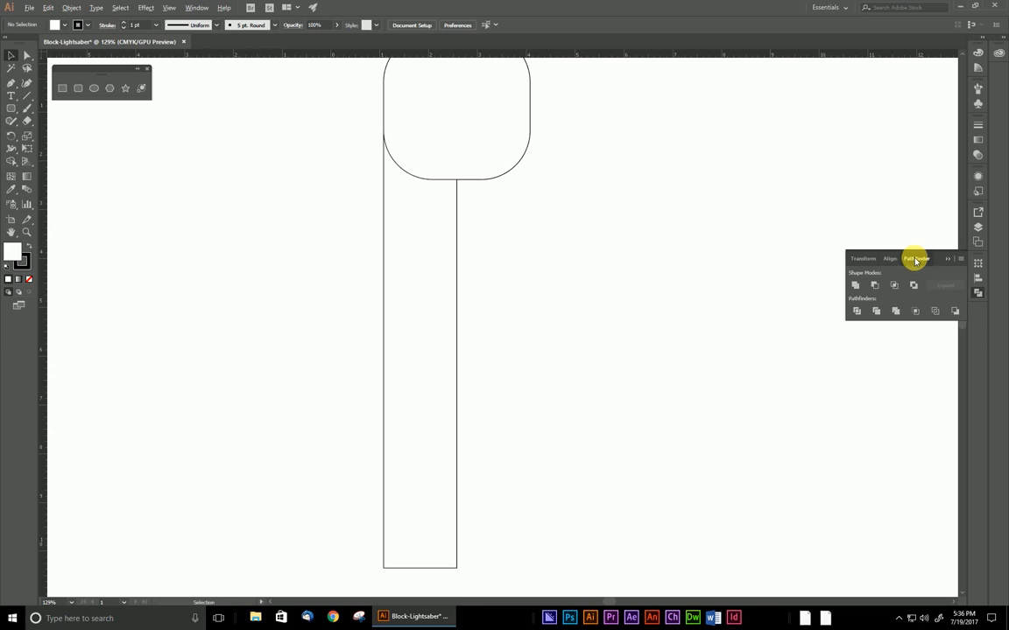
{"action": "left_click_drag", "start_coordinate": [914, 260], "coordinate": [765, 120]}
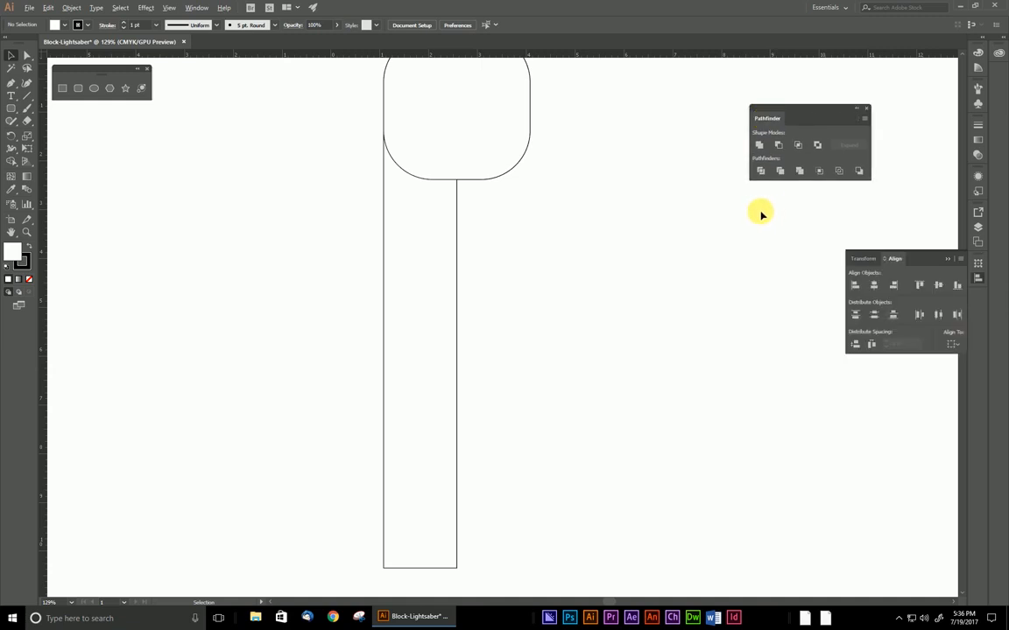
{"action": "left_click", "coordinate": [977, 276]}
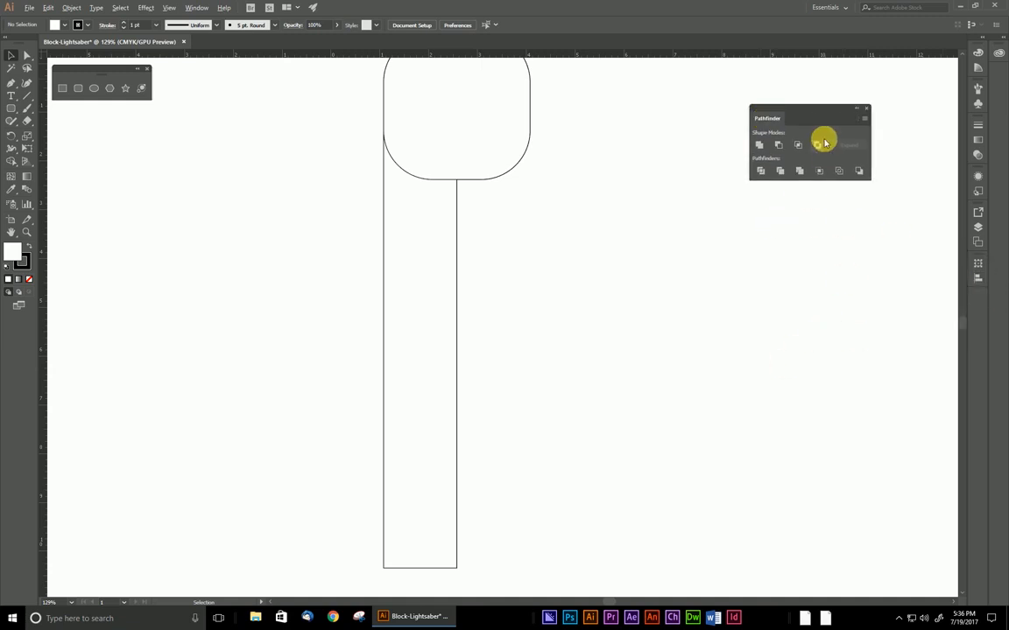
{"action": "left_click_drag", "start_coordinate": [824, 112], "coordinate": [126, 122]}
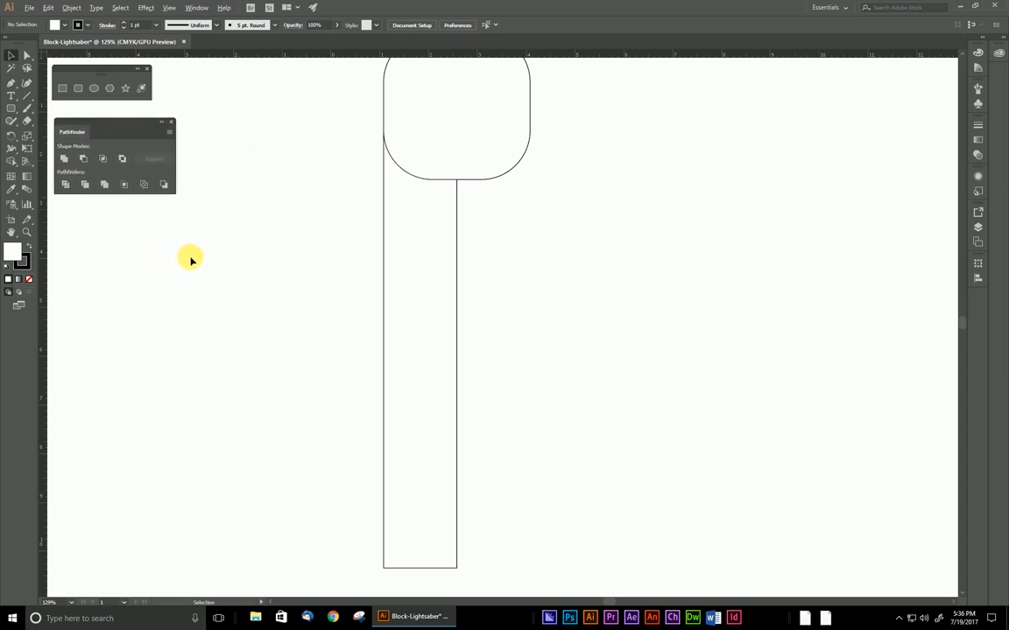
- Display the Layers panel, place its tab after Artboards in the group, and collapse the group
{"action": "left_click", "coordinate": [978, 228]}
{"action": "left_click_drag", "start_coordinate": [891, 210], "coordinate": [920, 208]}
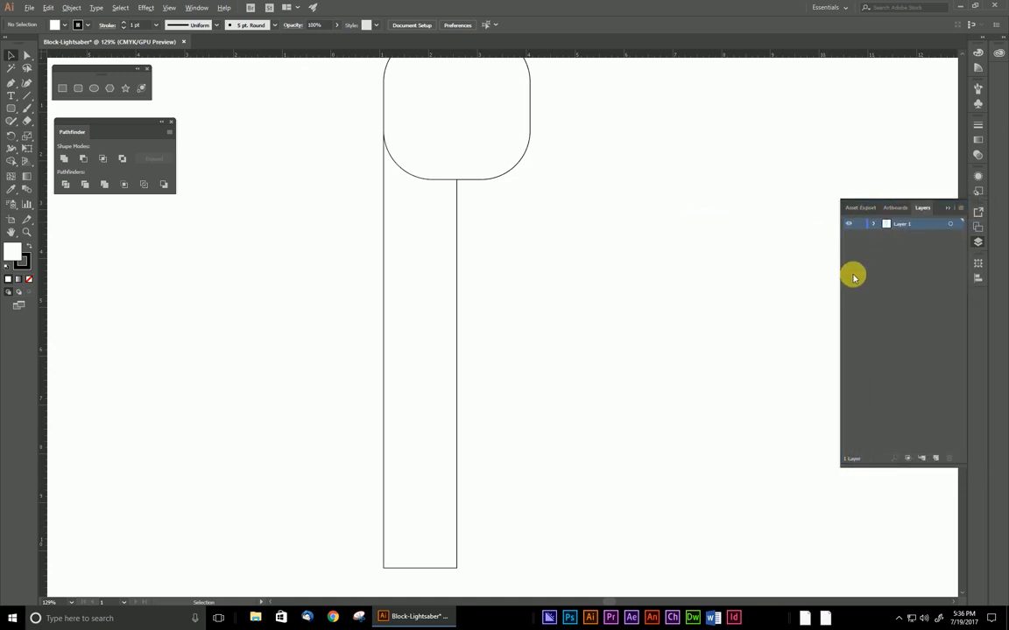
{"action": "left_click", "coordinate": [978, 241]}
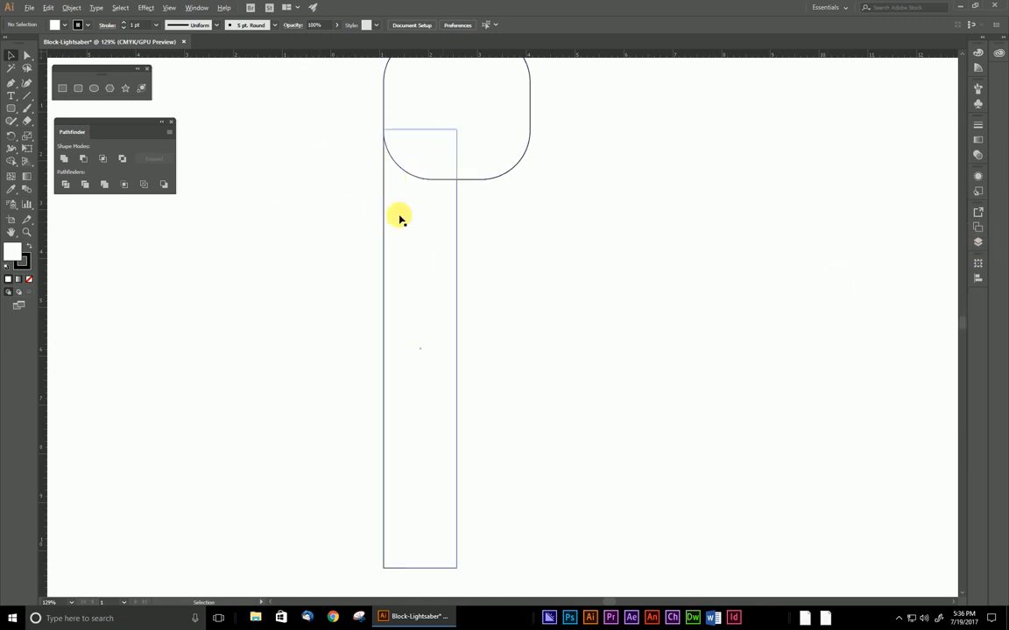
- Select the tall rectangle and the rounded rectangle individually, and both together with a selection marquee
{"action": "left_click", "coordinate": [429, 232]}
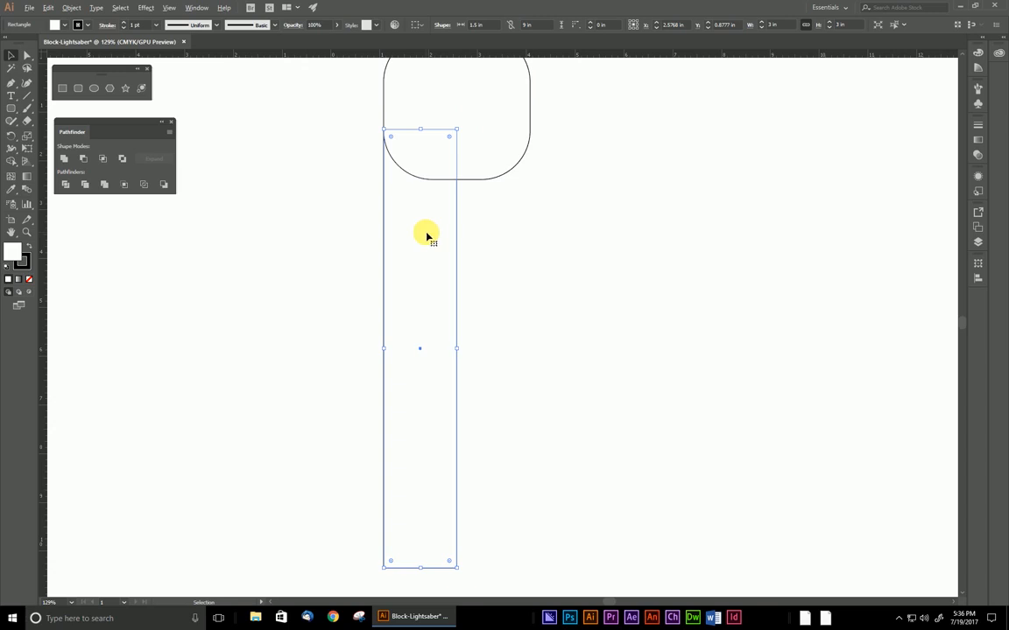
{"action": "left_click", "coordinate": [479, 133]}
{"action": "left_click", "coordinate": [438, 238]}
{"action": "left_click", "coordinate": [359, 114]}
{"action": "left_click_drag", "start_coordinate": [333, 76], "coordinate": [576, 252]}
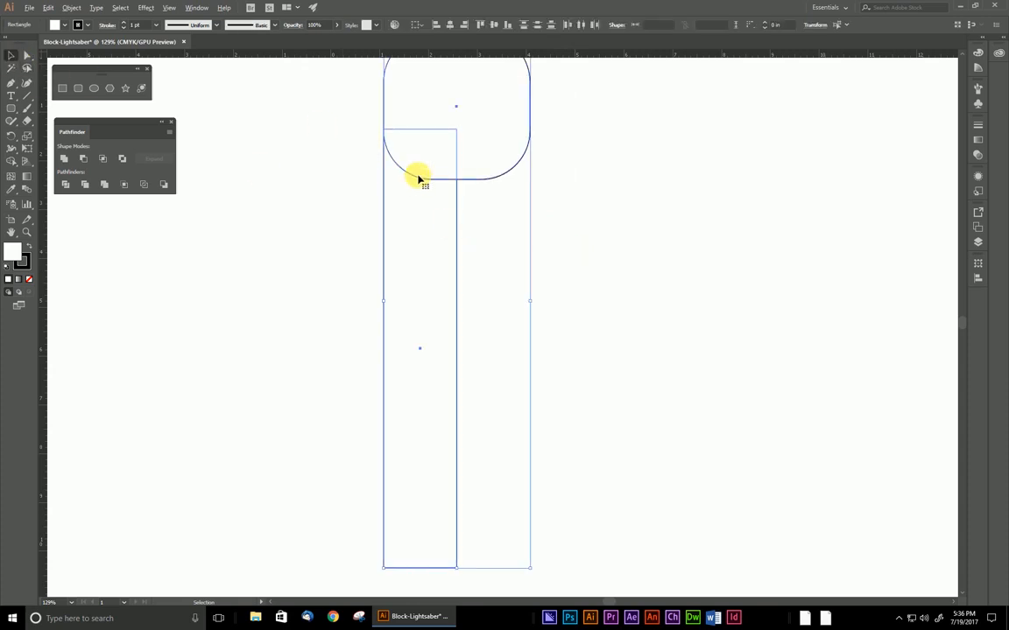
- Try moving the points of the overlapping shapes with the Direct Selection tool, and undo the move
{"action": "left_click", "coordinate": [25, 57]}
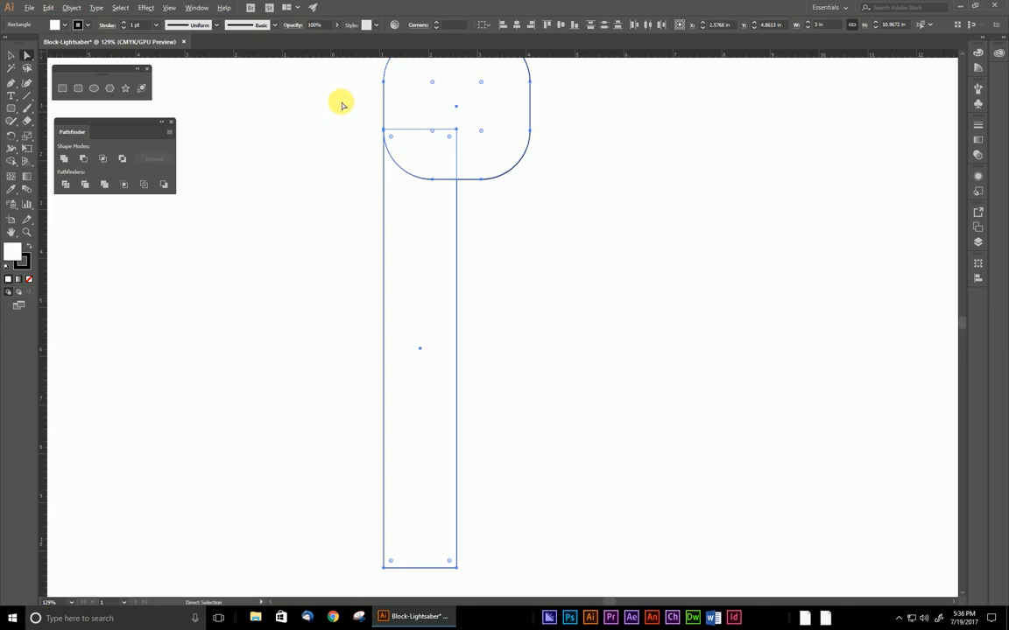
{"action": "left_click_drag", "start_coordinate": [340, 100], "coordinate": [569, 213]}
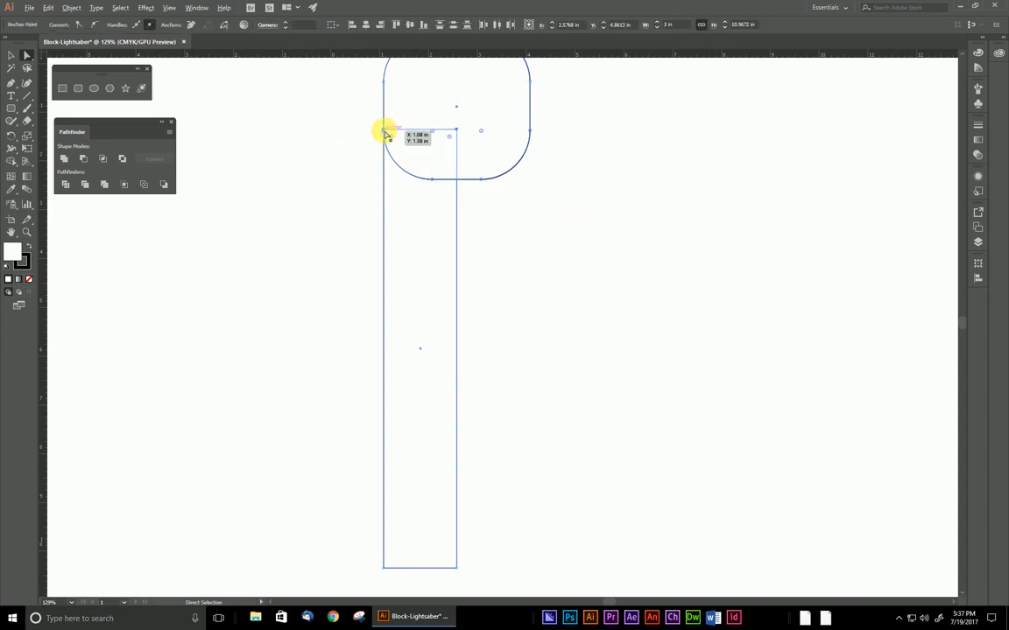
{"action": "left_click_drag", "start_coordinate": [383, 135], "coordinate": [517, 225]}
{"action": "key", "text": "ctrl+z"}
- Select both whole shapes, try Minus Front with the rounded rectangle in front, and undo the subtraction
{"action": "left_click", "coordinate": [10, 56]}
{"action": "left_click", "coordinate": [325, 177]}
{"action": "left_click_drag", "start_coordinate": [338, 111], "coordinate": [504, 256]}
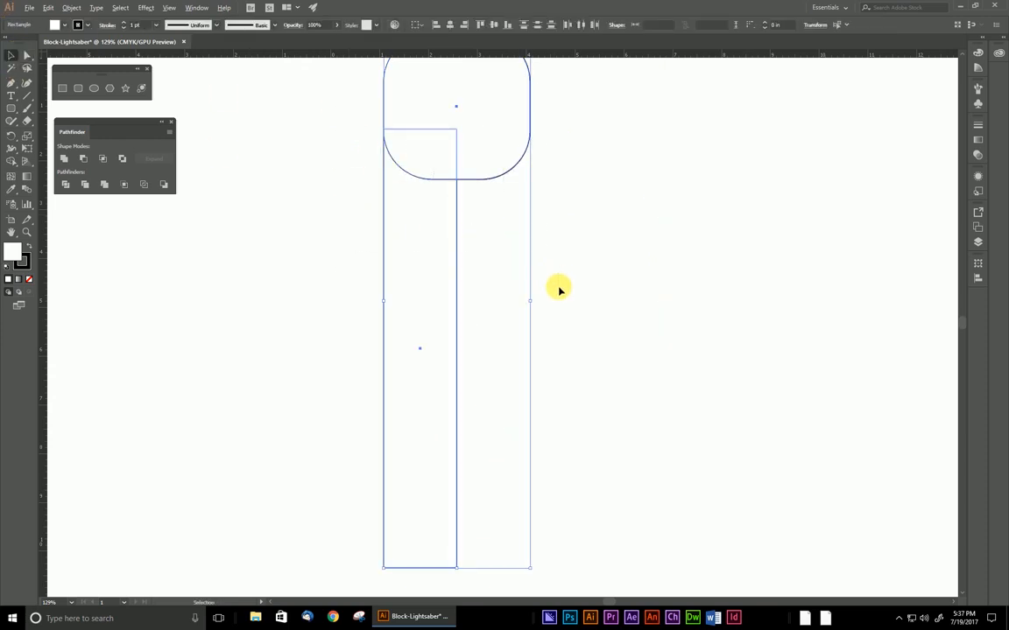
{"action": "left_click", "coordinate": [83, 159]}
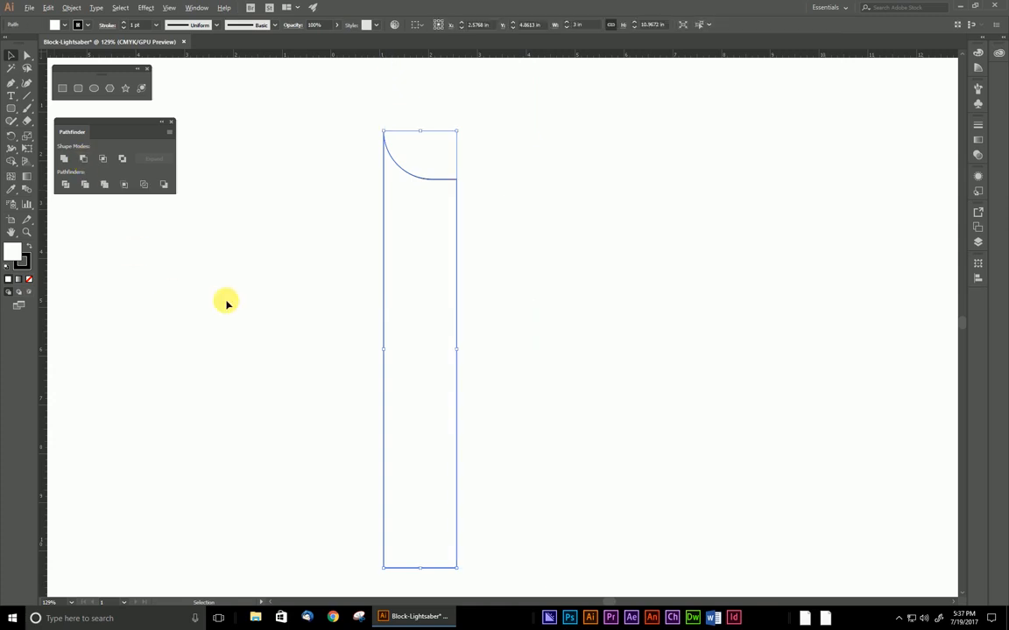
{"action": "left_click", "coordinate": [360, 172]}
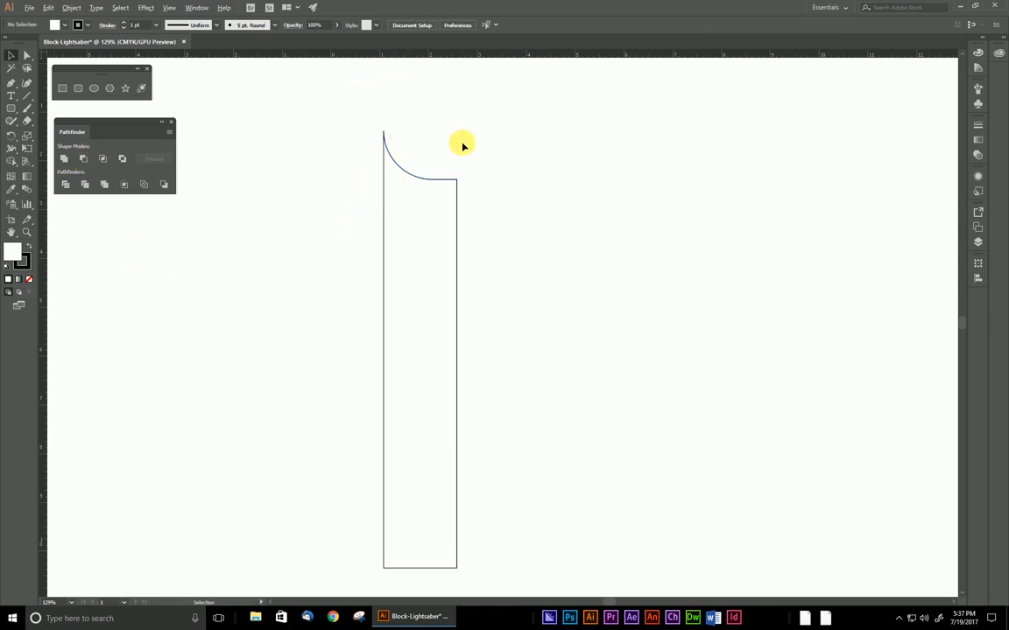
{"action": "key", "text": "ctrl+z"}
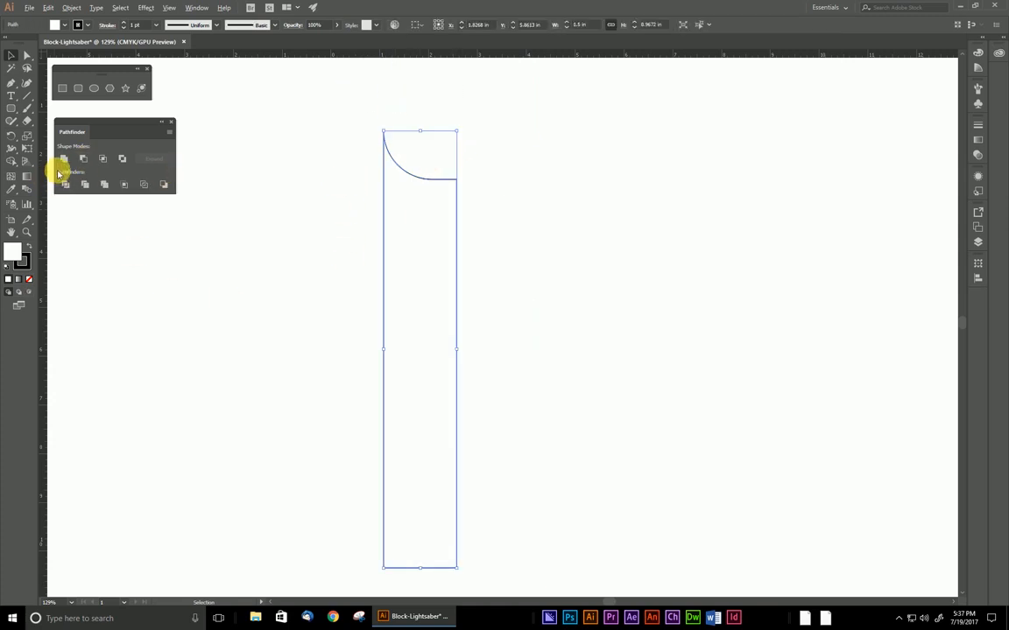
{"action": "key", "text": "ctrl+z"}
- Send the rounded rectangle to the back, behind the tall rectangle
{"action": "left_click", "coordinate": [480, 161]}
{"action": "left_click", "coordinate": [480, 145]}
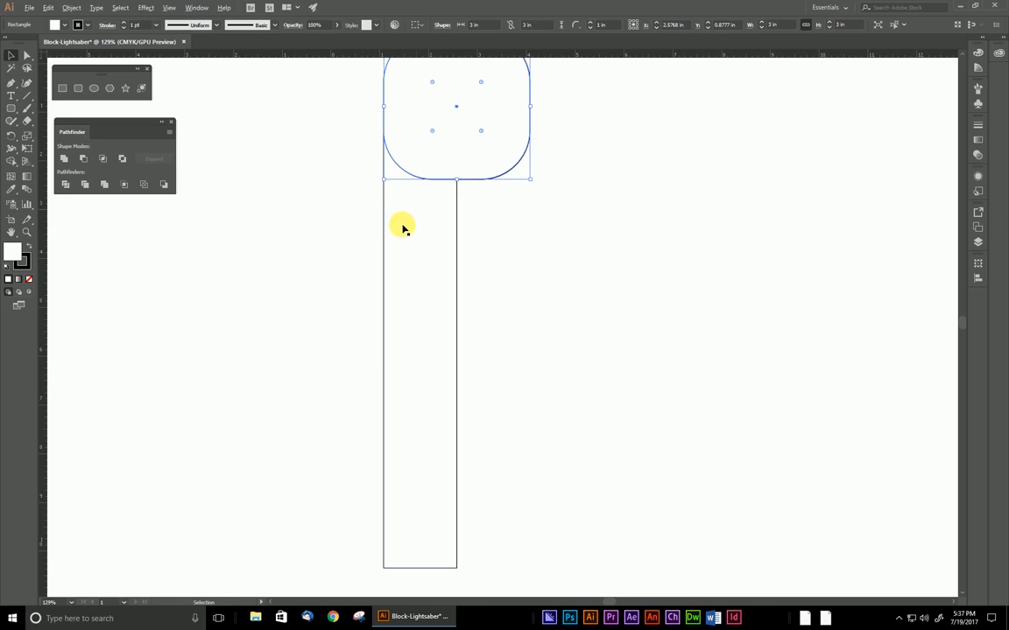
{"action": "right_click", "coordinate": [489, 151]}
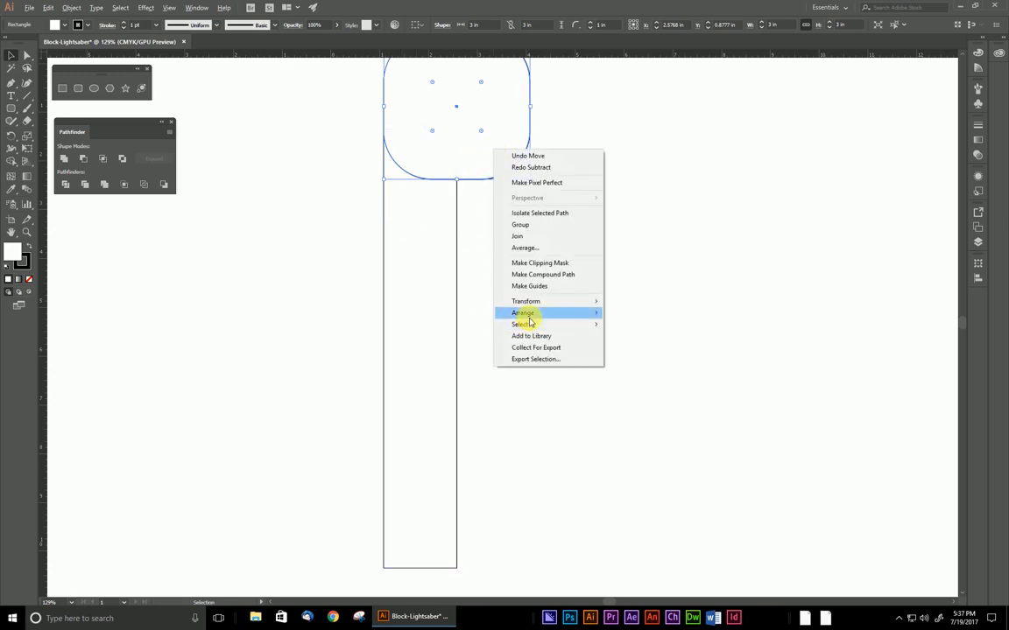
{"action": "mouse_move", "coordinate": [530, 321]}
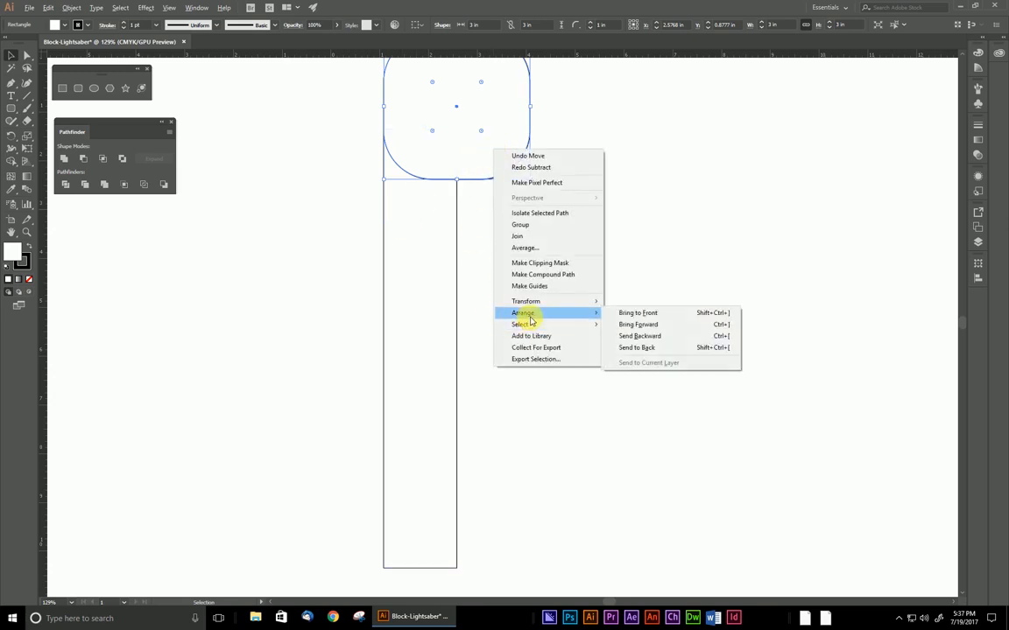
{"action": "left_click", "coordinate": [631, 349]}
{"action": "left_click", "coordinate": [524, 273]}
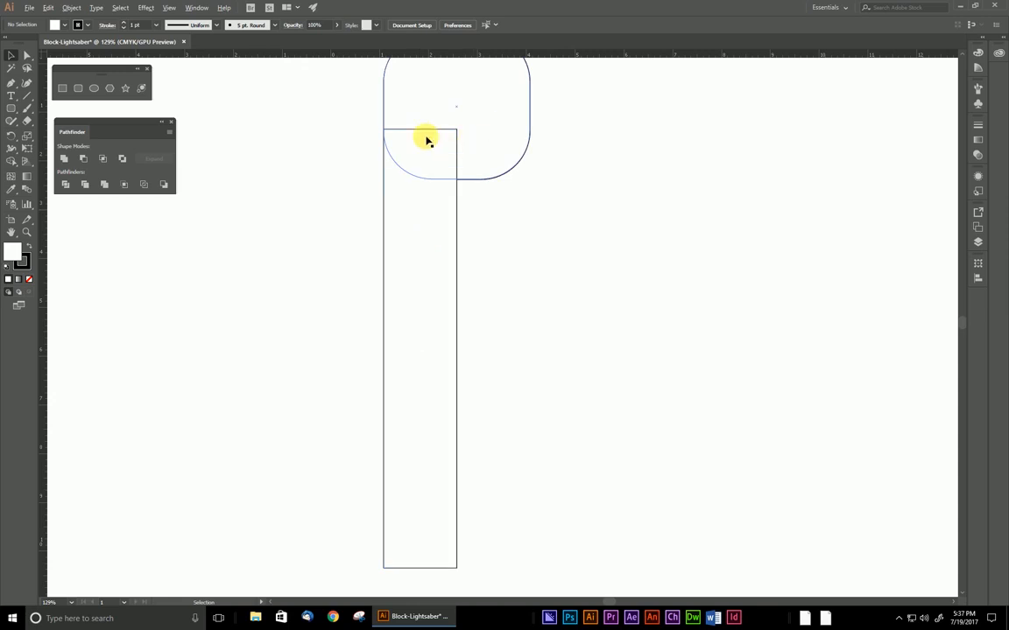
- Try subtracting the tall rectangle from the rounded rectangle with Minus Front, and undo the subtraction
{"action": "left_click_drag", "start_coordinate": [338, 94], "coordinate": [455, 186]}
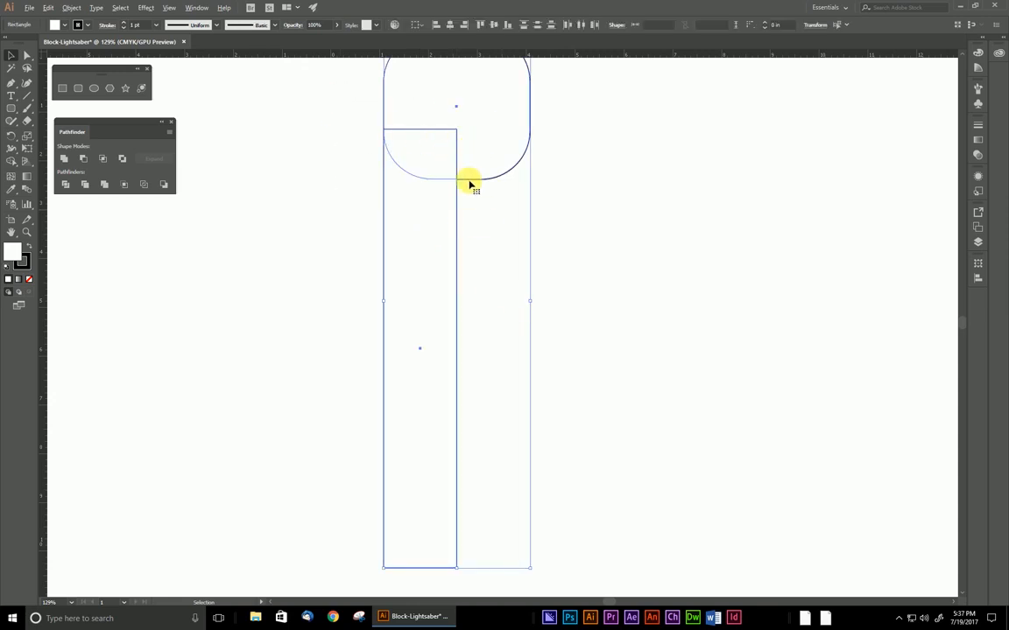
{"action": "left_click", "coordinate": [84, 160]}
{"action": "left_click", "coordinate": [436, 290]}
{"action": "scroll", "coordinate": [620, 223], "scroll_direction": "up", "scroll_amount": 3}
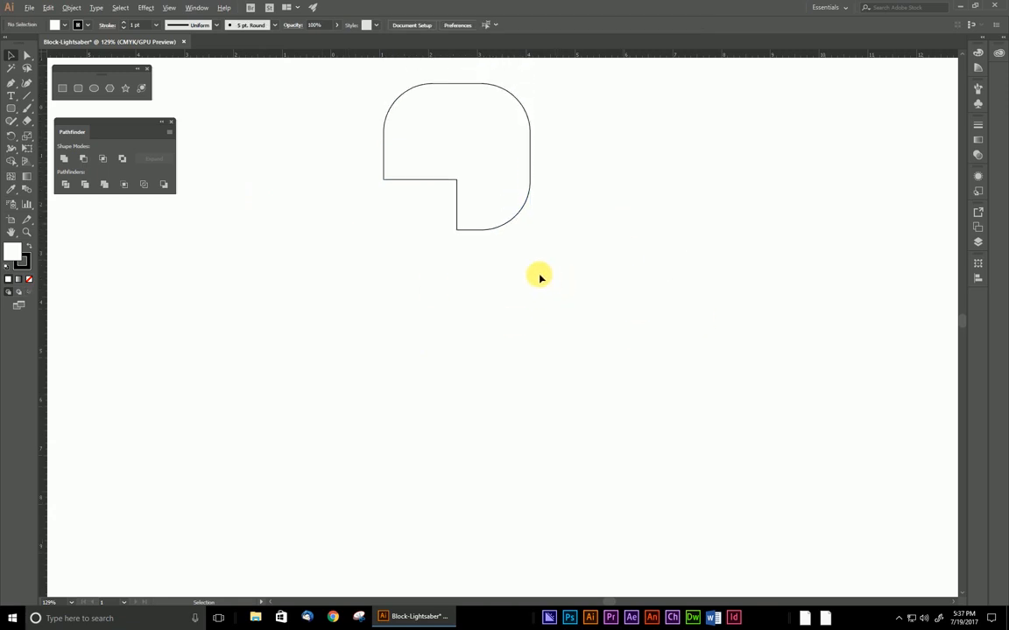
{"action": "key", "text": "ctrl+z"}
- Restore the rounded rectangle in front of the tall rectangle and cut it out of the handle's upper end with Minus Front
{"action": "left_click", "coordinate": [267, 212]}
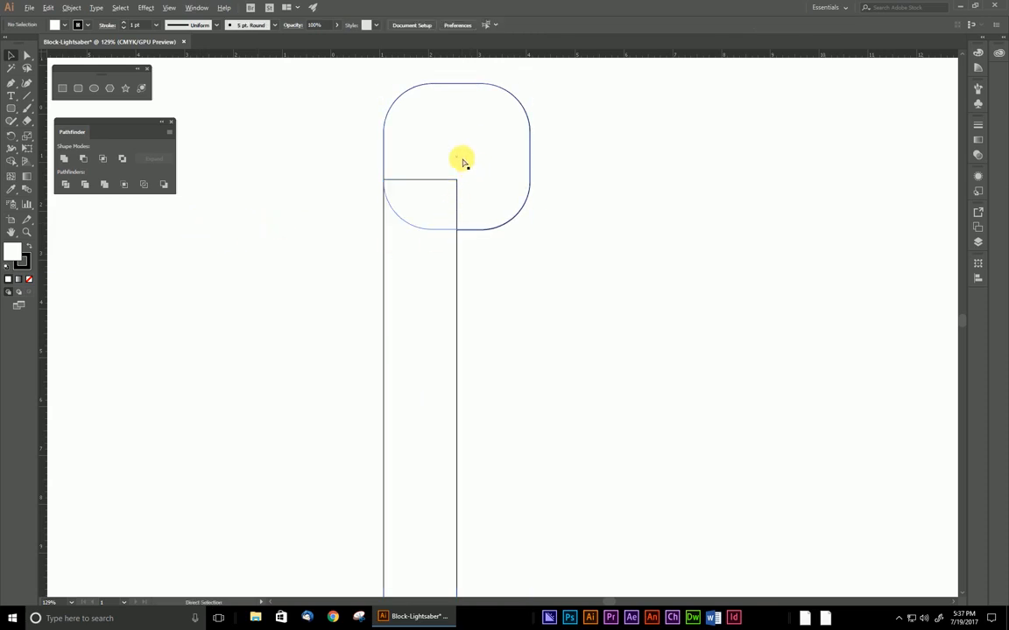
{"action": "left_click", "coordinate": [445, 183]}
{"action": "left_click", "coordinate": [493, 270]}
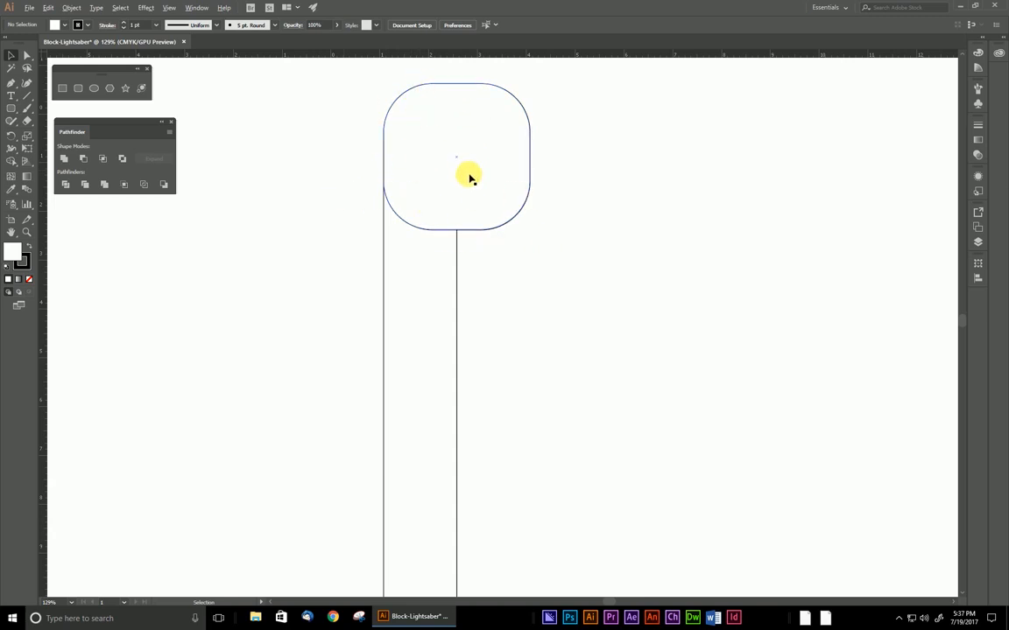
{"action": "left_click_drag", "start_coordinate": [333, 131], "coordinate": [496, 292]}
{"action": "left_click", "coordinate": [83, 160]}
{"action": "left_click", "coordinate": [605, 290]}
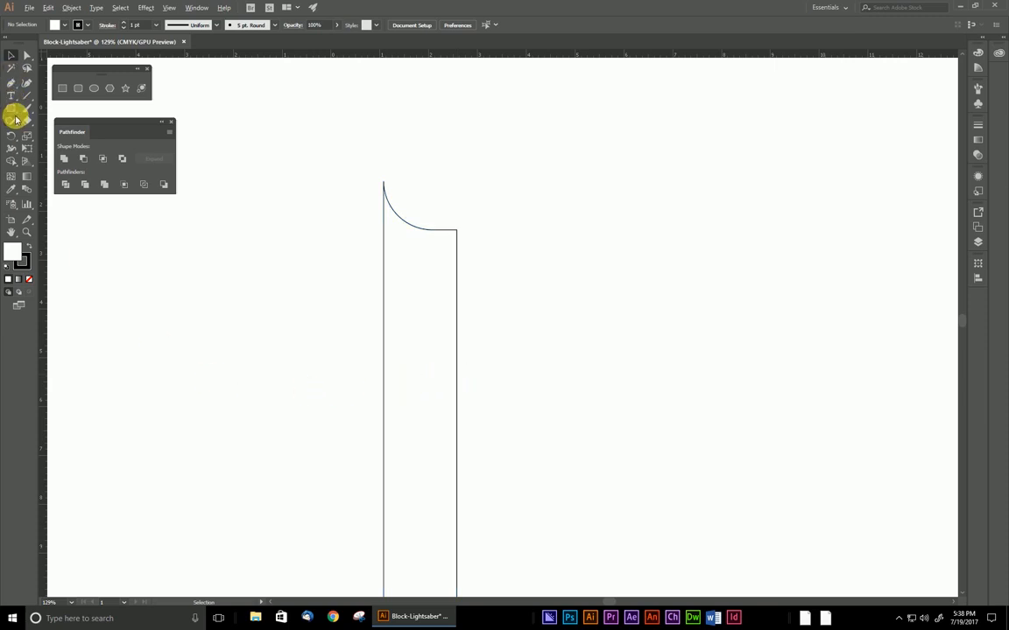
- Draw a horizontal rectangular band about 1.62 in wide across the handle, just below the curved cut-out
{"action": "left_click", "coordinate": [62, 88]}
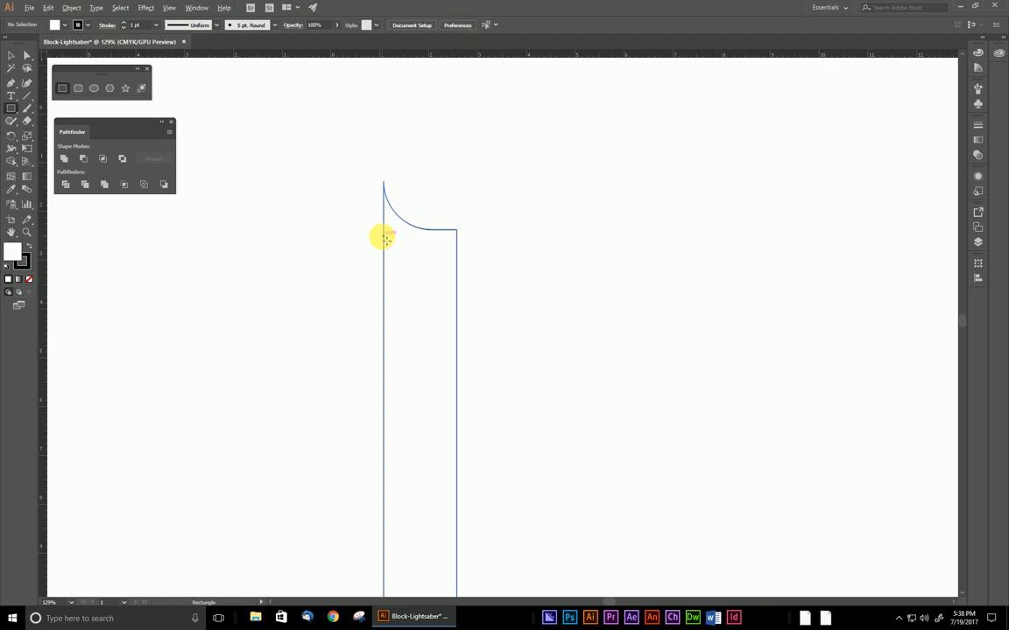
{"action": "left_click_drag", "start_coordinate": [383, 238], "coordinate": [458, 262]}
{"action": "left_click", "coordinate": [11, 55]}
{"action": "left_click", "coordinate": [193, 310]}
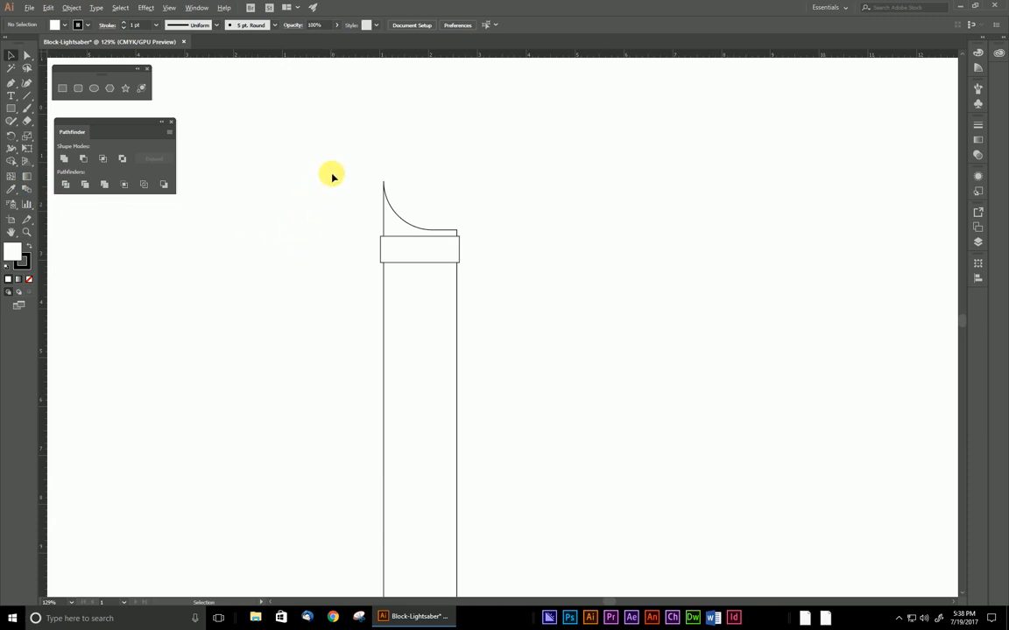
- Float the Align panel directly below the Pathfinder panel and centre the band and handle horizontally on each other
{"action": "left_click", "coordinate": [978, 281]}
{"action": "left_click_drag", "start_coordinate": [895, 261], "coordinate": [114, 199]}
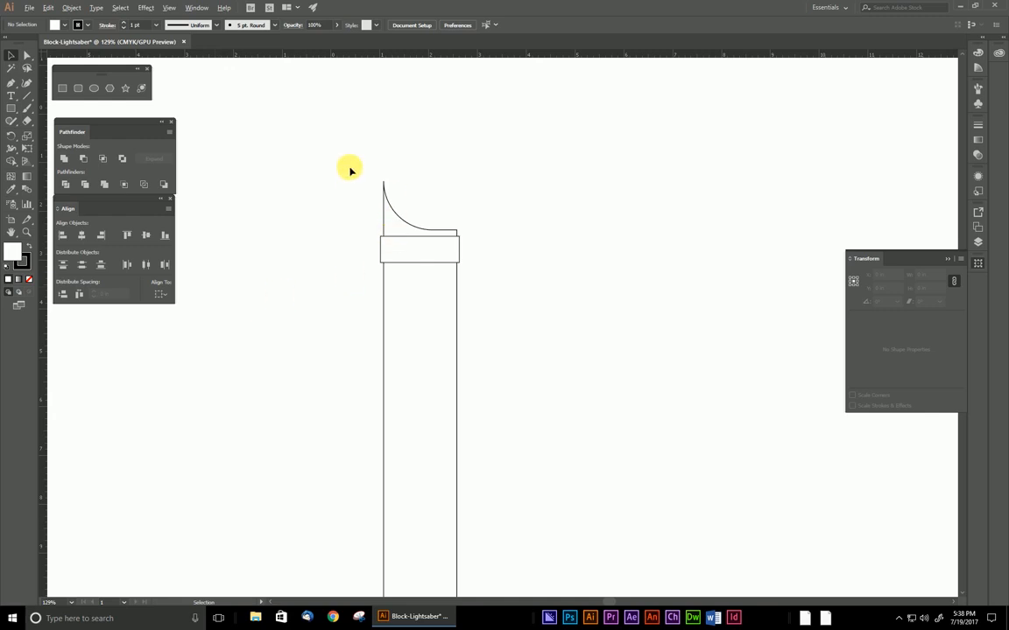
{"action": "left_click_drag", "start_coordinate": [421, 244], "coordinate": [480, 298]}
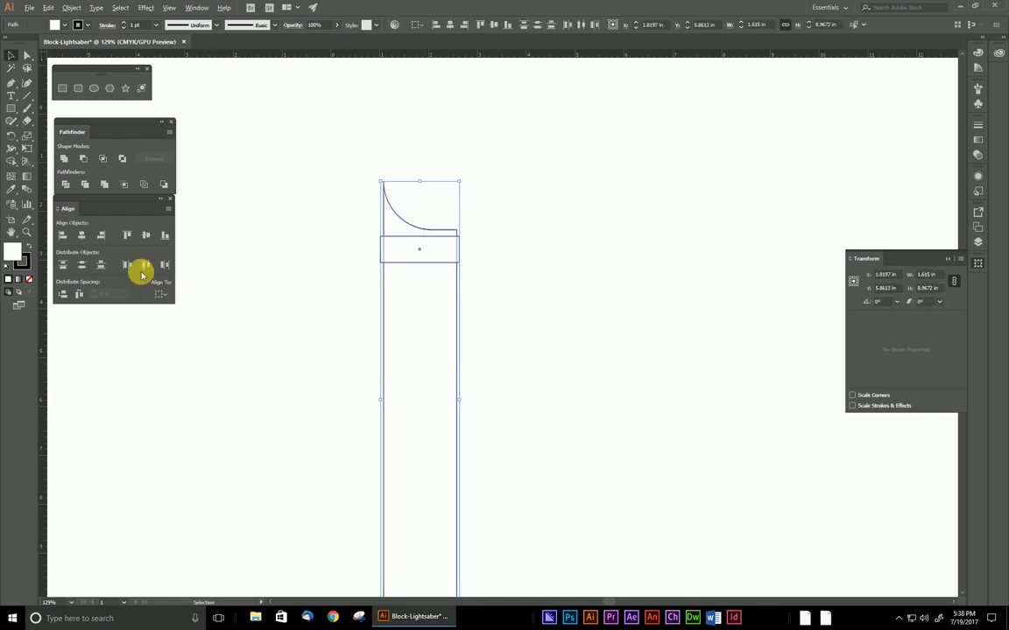
{"action": "left_click", "coordinate": [81, 238]}
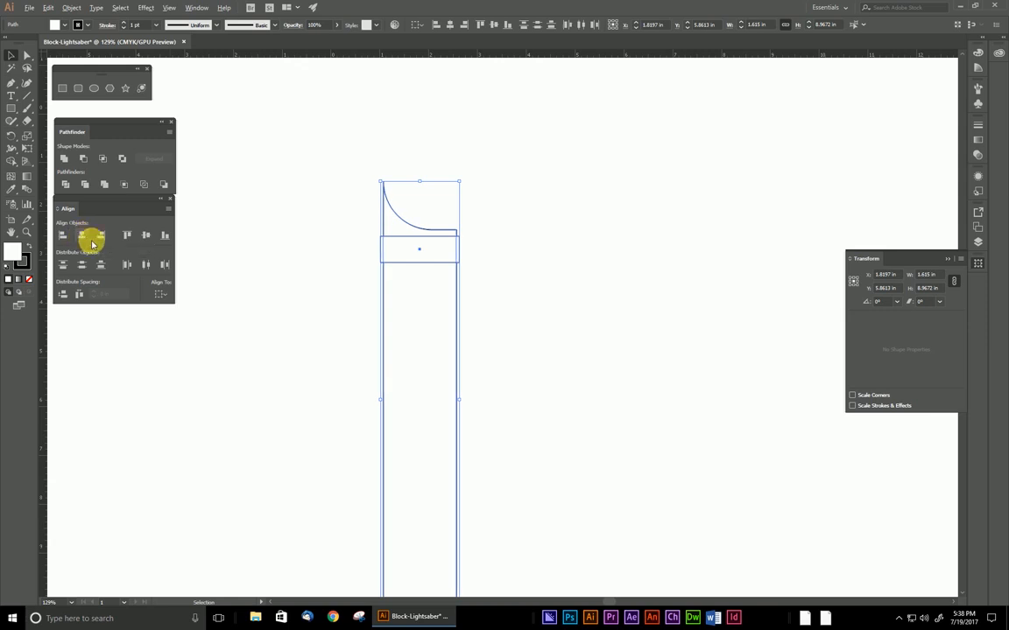
{"action": "left_click", "coordinate": [524, 263]}
- Shift the band so its left edge is flush with the handle's, and horizontally centre the two shapes on each other again
{"action": "left_click_drag", "start_coordinate": [432, 249], "coordinate": [463, 254]}
{"action": "left_click", "coordinate": [489, 287]}
{"action": "left_click_drag", "start_coordinate": [527, 166], "coordinate": [307, 295]}
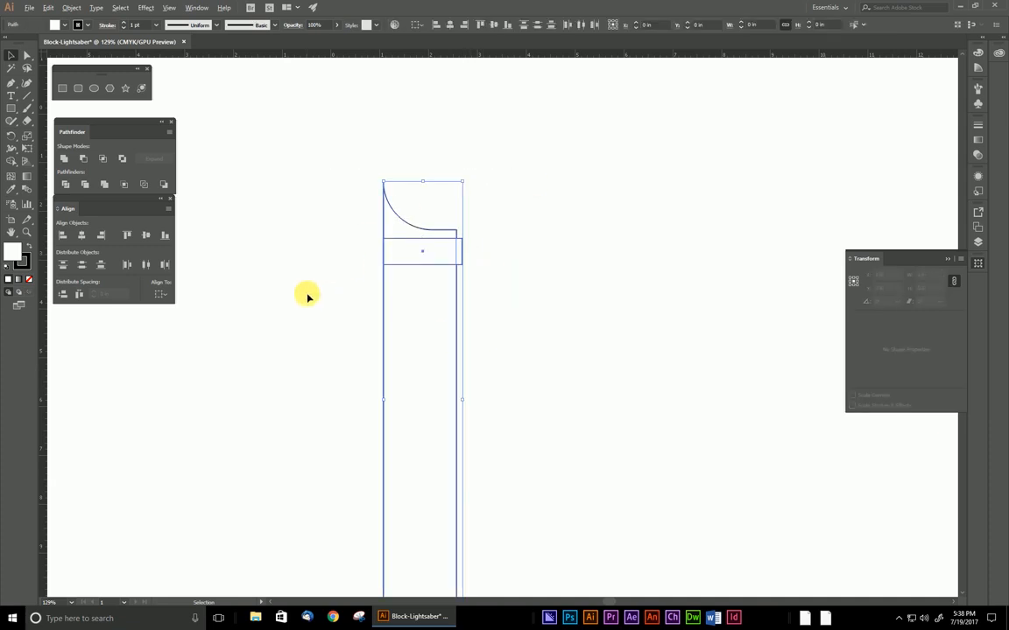
{"action": "left_click", "coordinate": [82, 235]}
{"action": "left_click", "coordinate": [320, 250]}
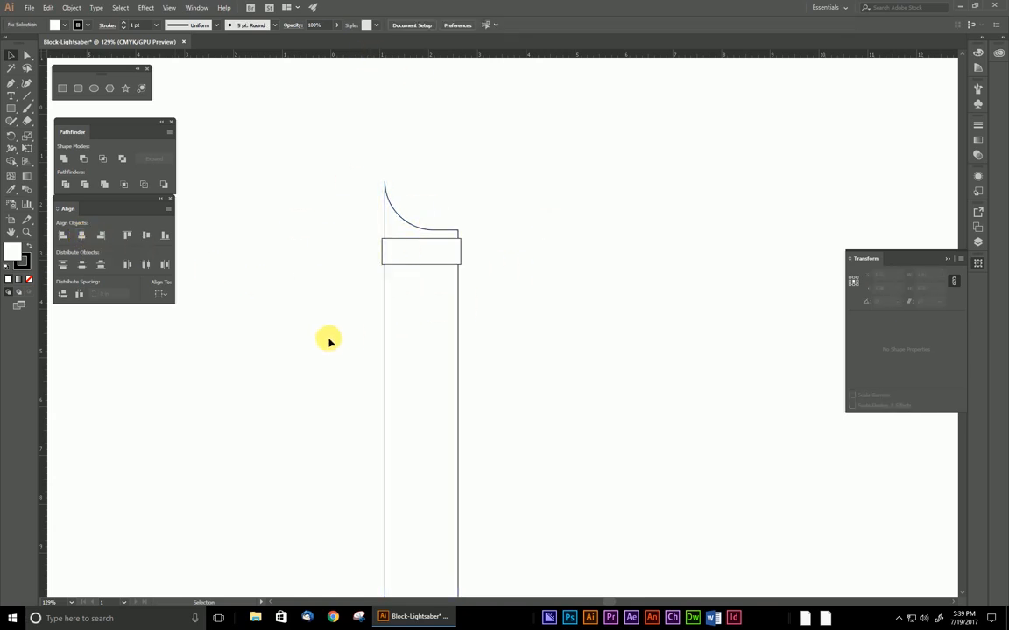
{"action": "left_click", "coordinate": [382, 247]}
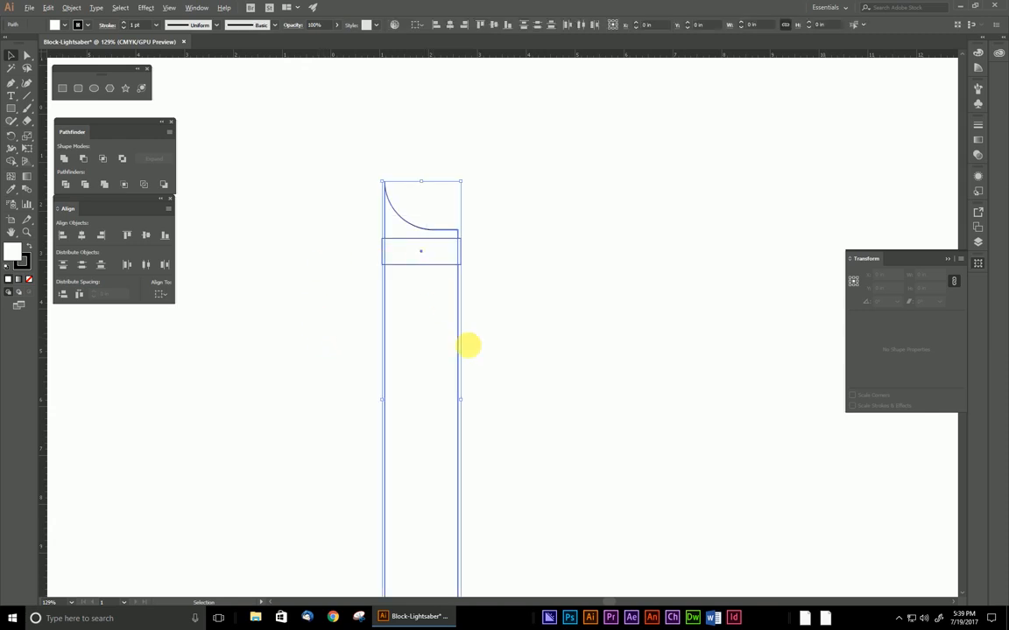
{"action": "left_click", "coordinate": [338, 293]}
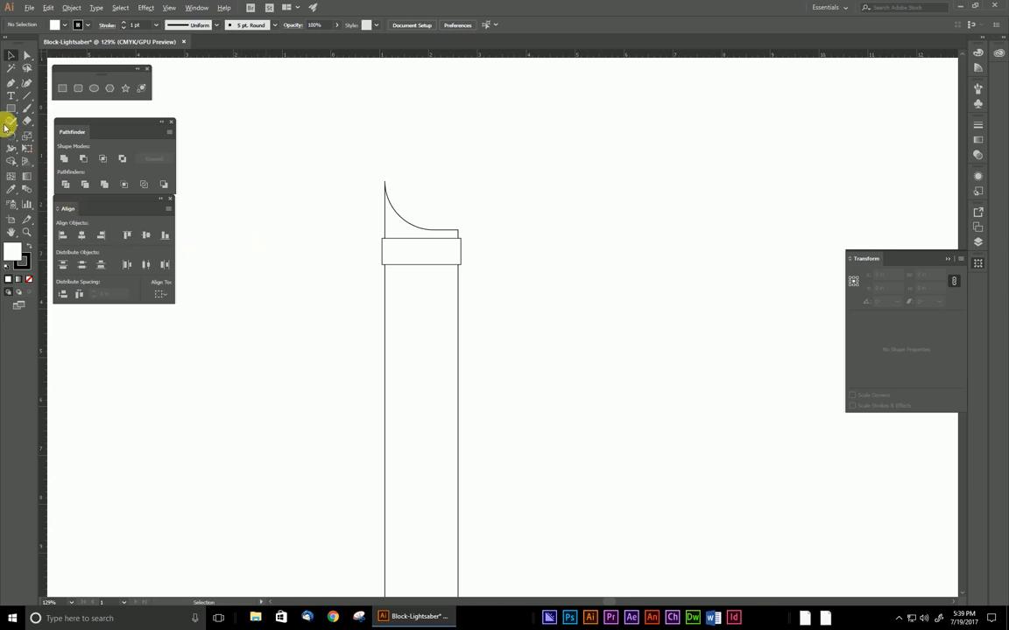
- Draw a circle about 0.32 in in diameter from its centre, on the handle's centreline just below the band
{"action": "left_click", "coordinate": [95, 89]}
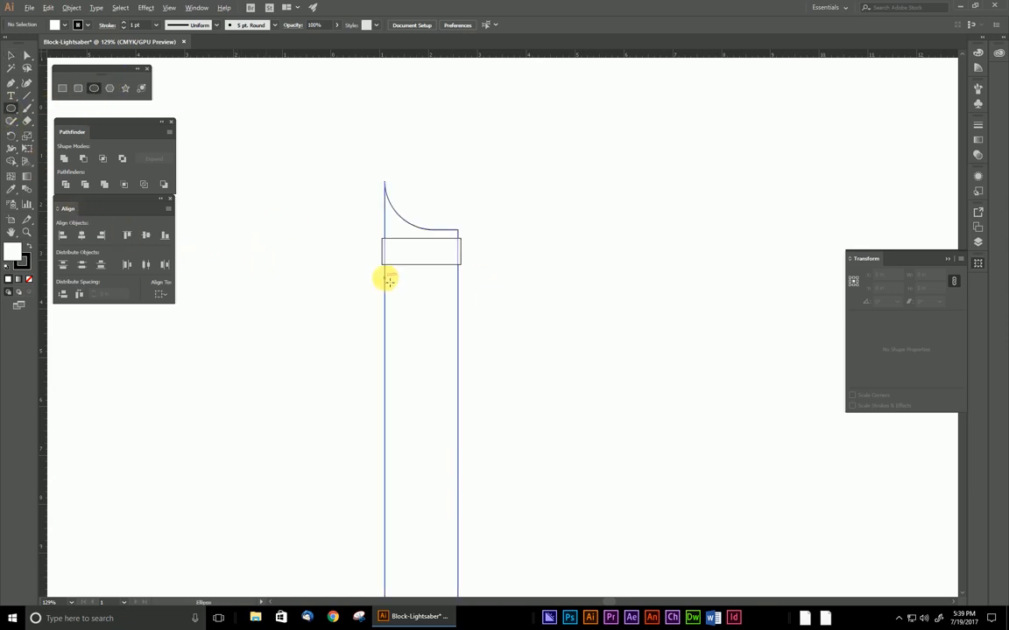
{"action": "left_click_drag", "start_coordinate": [425, 283], "coordinate": [437, 293]}
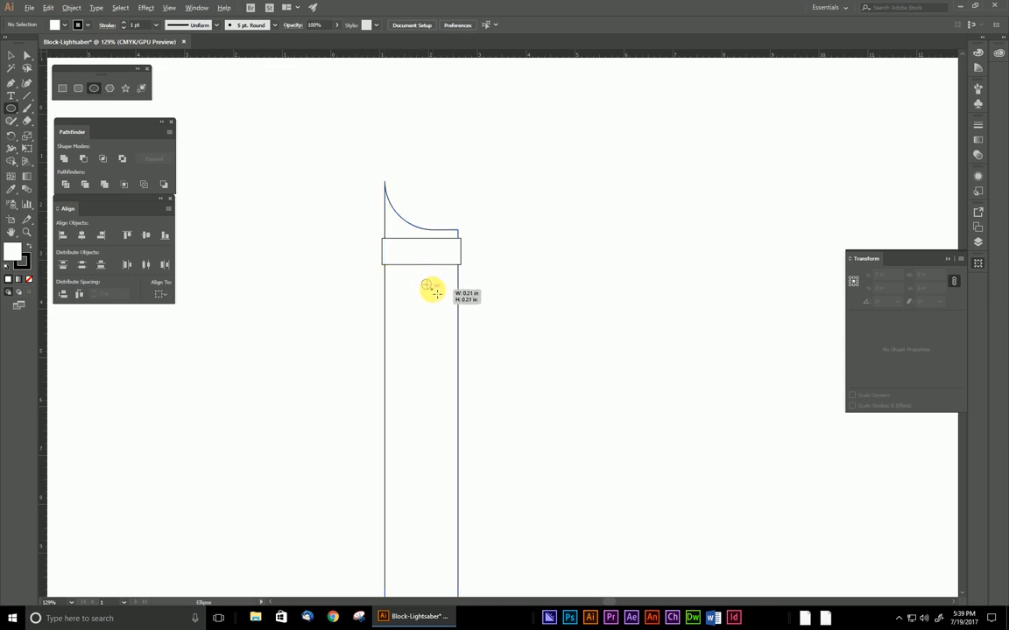
{"action": "mouse_move", "coordinate": [436, 293]}
{"action": "left_mouse_down"}
{"action": "mouse_move", "coordinate": [427, 286]}
{"action": "mouse_move", "coordinate": [444, 303]}
{"action": "mouse_move", "coordinate": [430, 300]}
{"action": "left_mouse_up"}
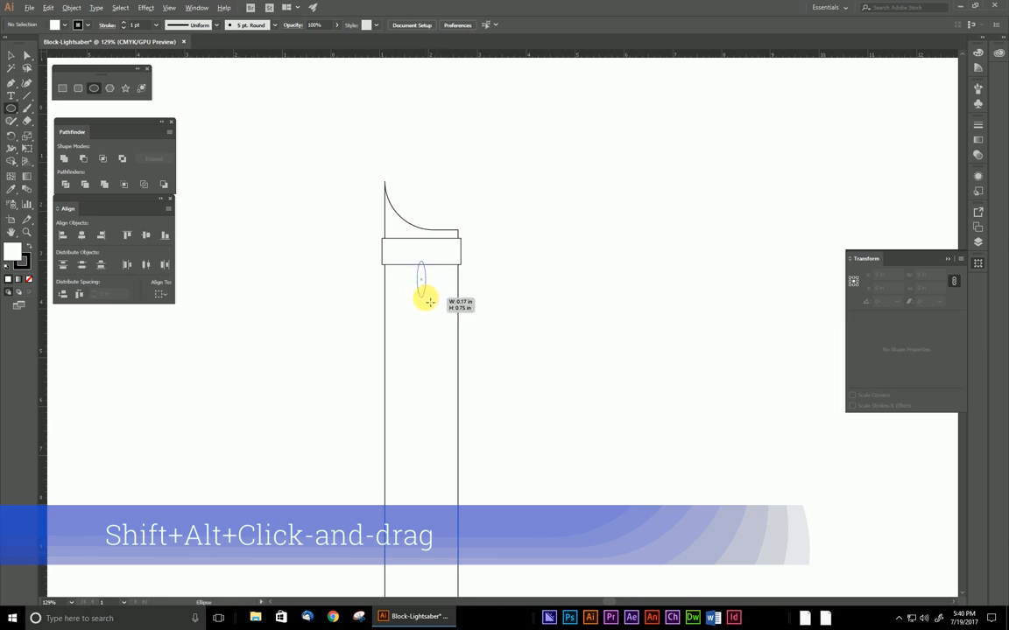
{"action": "left_click_drag", "start_coordinate": [430, 303], "coordinate": [428, 291]}
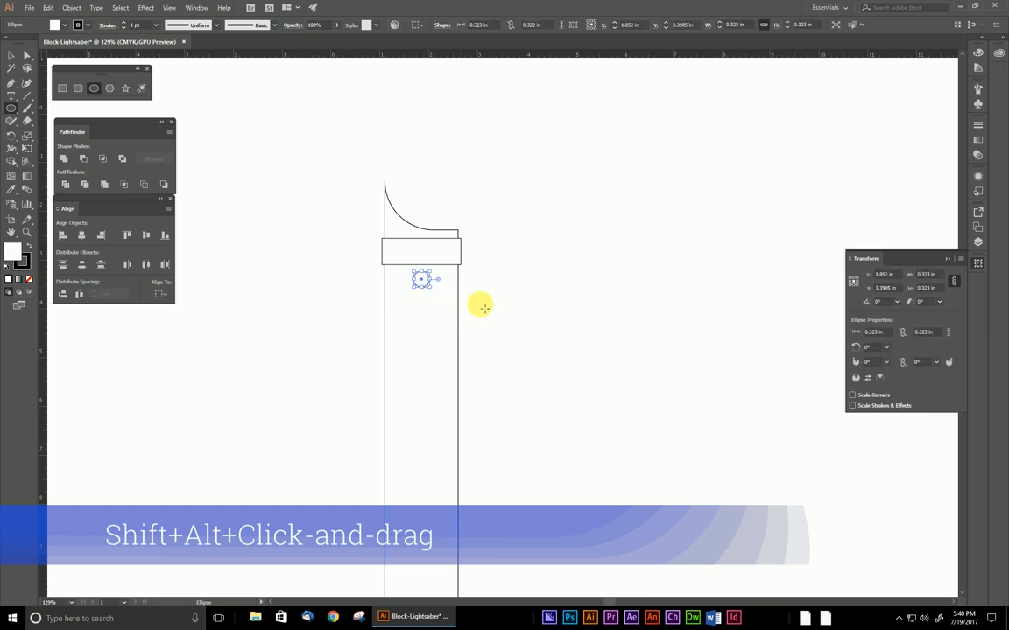
{"action": "left_click", "coordinate": [12, 54]}
{"action": "left_click", "coordinate": [365, 302]}
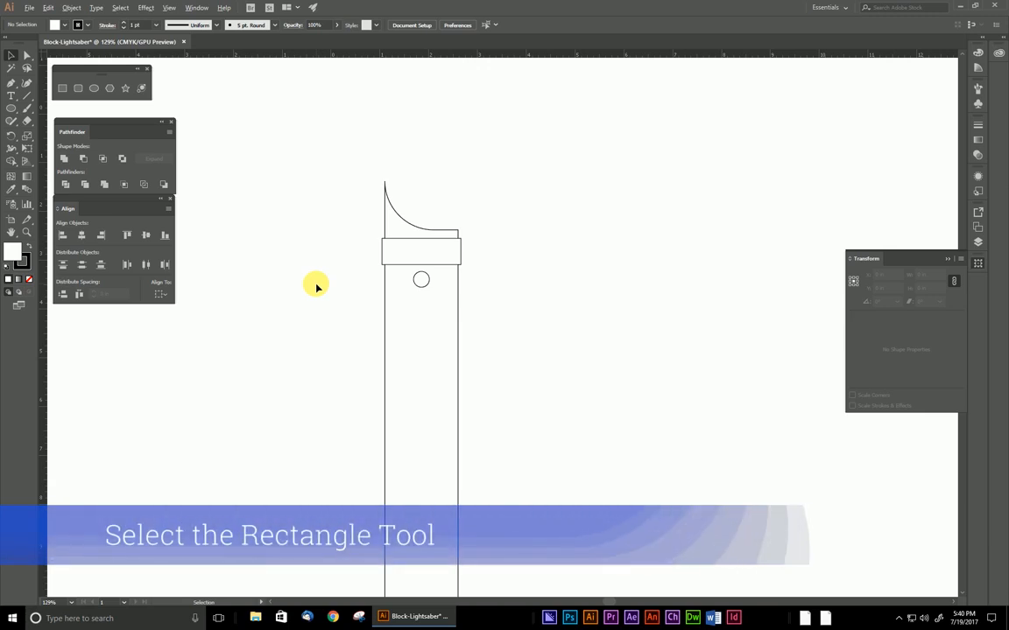
- Draw a thin horizontal rectangle about 1.17 in wide and 0.12 in high on the handle below the circle
{"action": "left_click", "coordinate": [63, 87]}
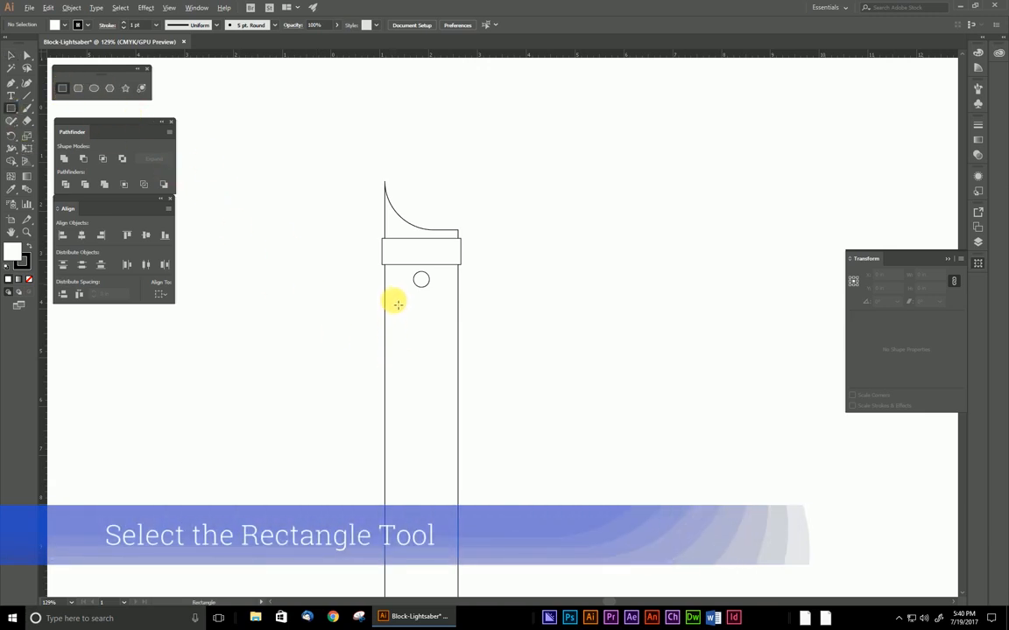
{"action": "left_click_drag", "start_coordinate": [398, 304], "coordinate": [452, 304]}
{"action": "left_click", "coordinate": [9, 57]}
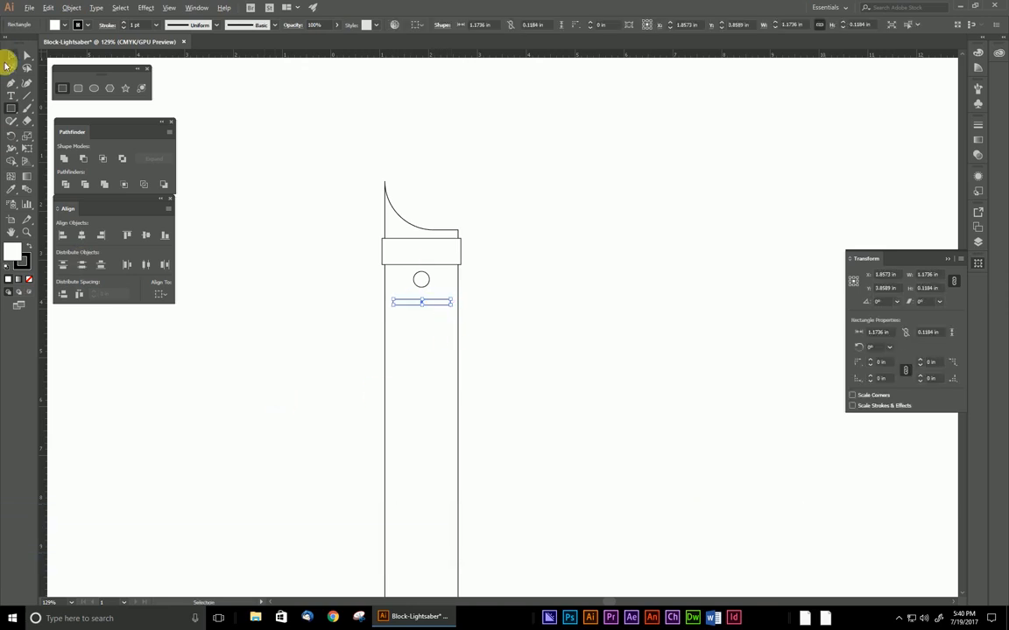
- Select the handle, band, circle and thin rectangle, and shift the Align panel slightly away from the Pathfinder panel
{"action": "left_click", "coordinate": [328, 305]}
{"action": "mouse_move", "coordinate": [333, 183]}
{"action": "left_mouse_down"}
{"action": "mouse_move", "coordinate": [368, 267]}
{"action": "mouse_move", "coordinate": [450, 360]}
{"action": "mouse_move", "coordinate": [464, 358]}
{"action": "left_mouse_up"}
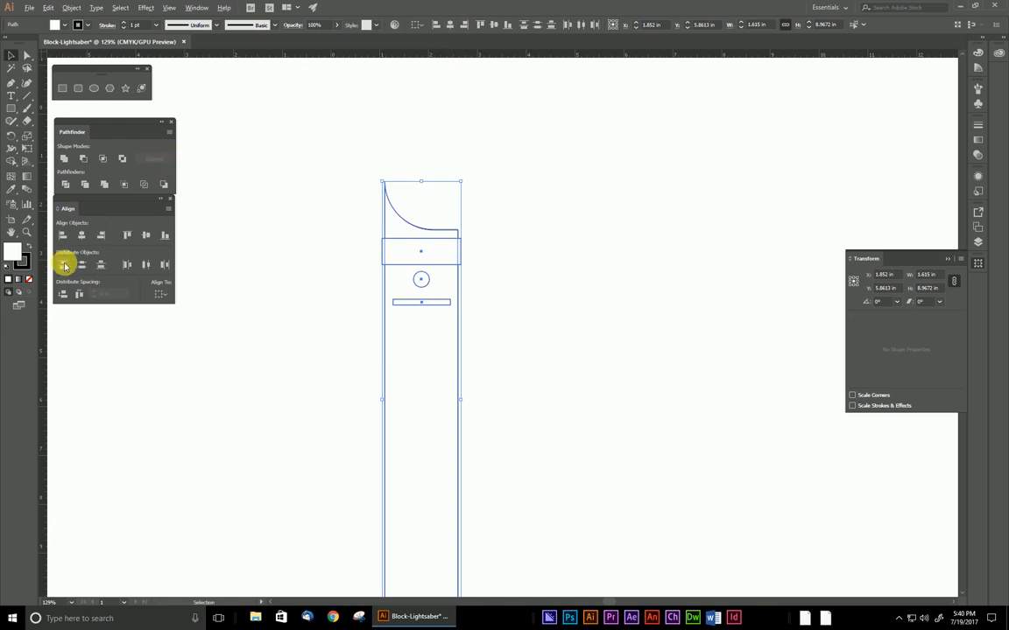
{"action": "left_click_drag", "start_coordinate": [82, 205], "coordinate": [84, 217]}
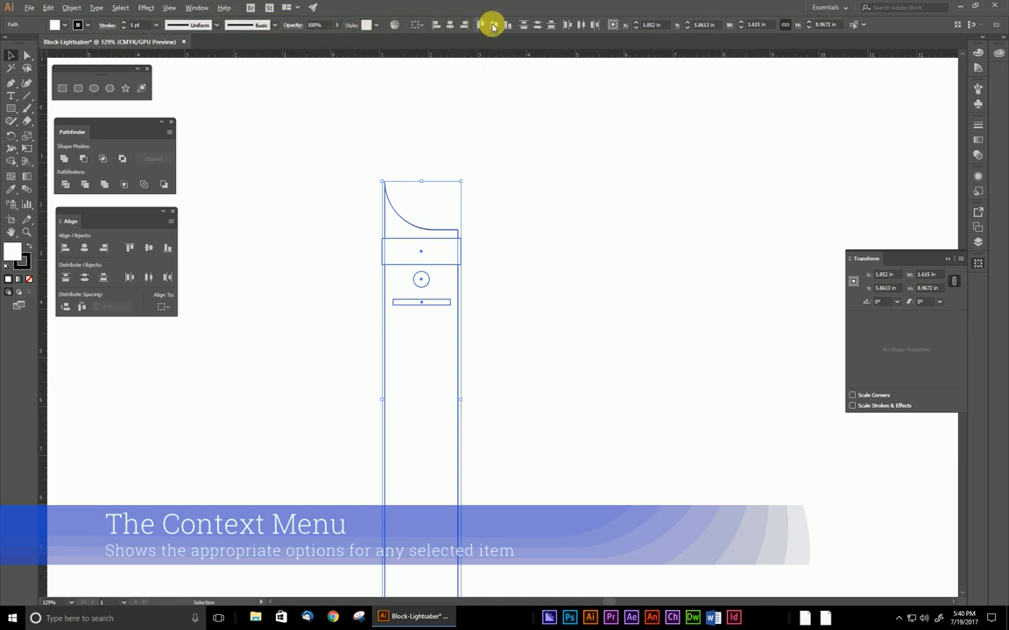
- Draw a placeholder area-text frame about 3.21 in wide and 2.16 in high beside the lightsaber's top and delete it
{"action": "left_click", "coordinate": [11, 82]}
{"action": "left_click", "coordinate": [10, 95]}
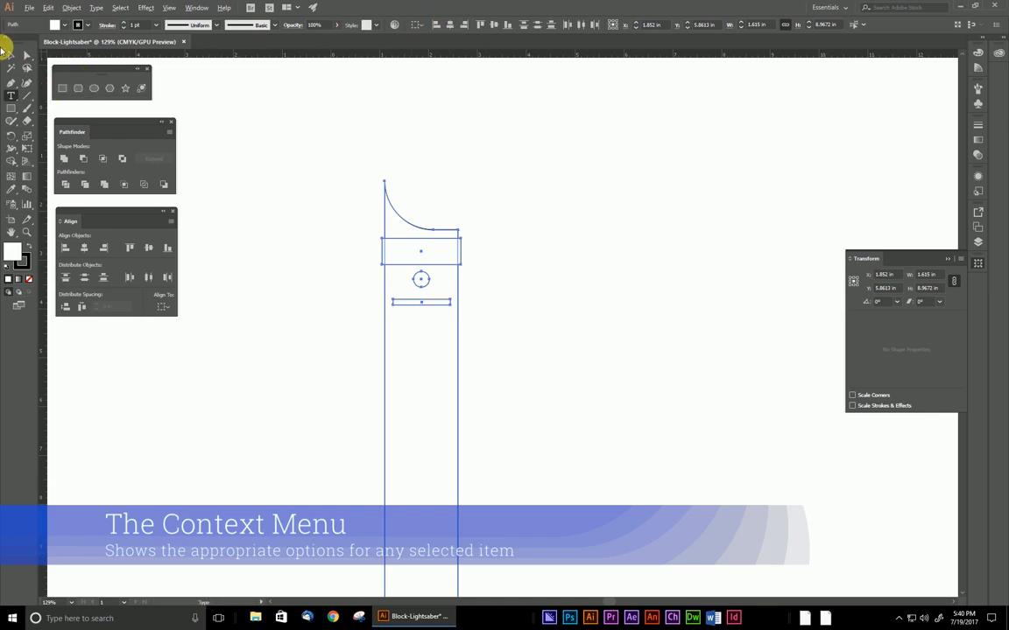
{"action": "left_click", "coordinate": [11, 94]}
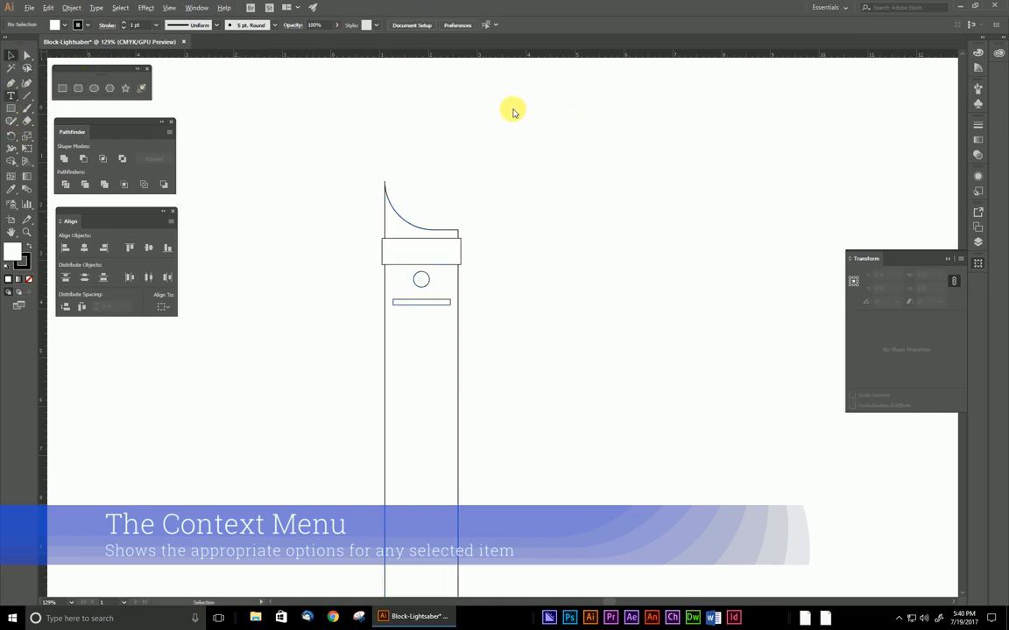
{"action": "left_click_drag", "start_coordinate": [497, 95], "coordinate": [654, 199]}
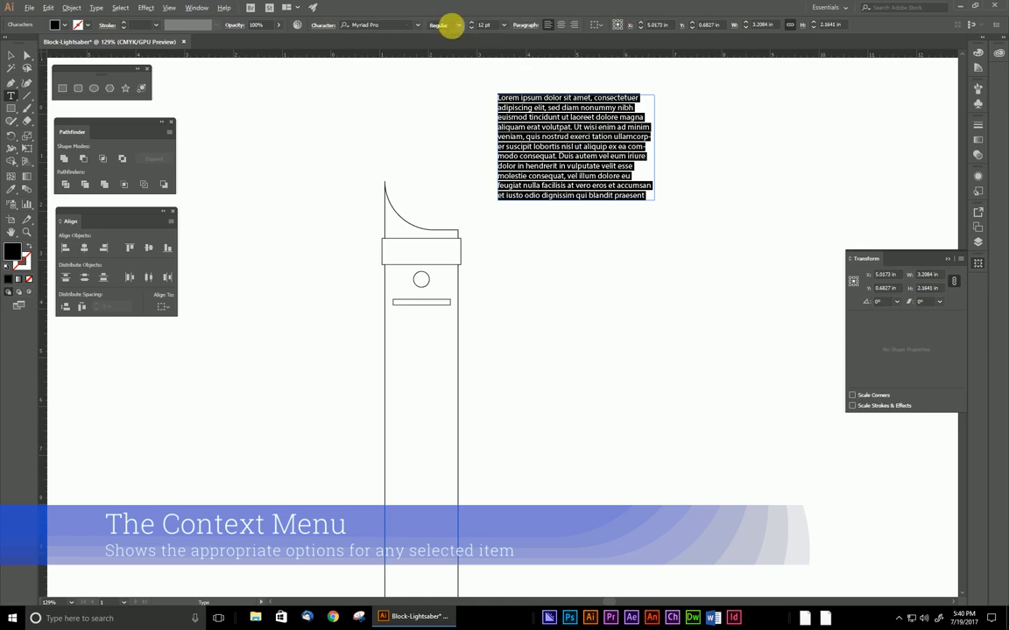
{"action": "left_click", "coordinate": [12, 55]}
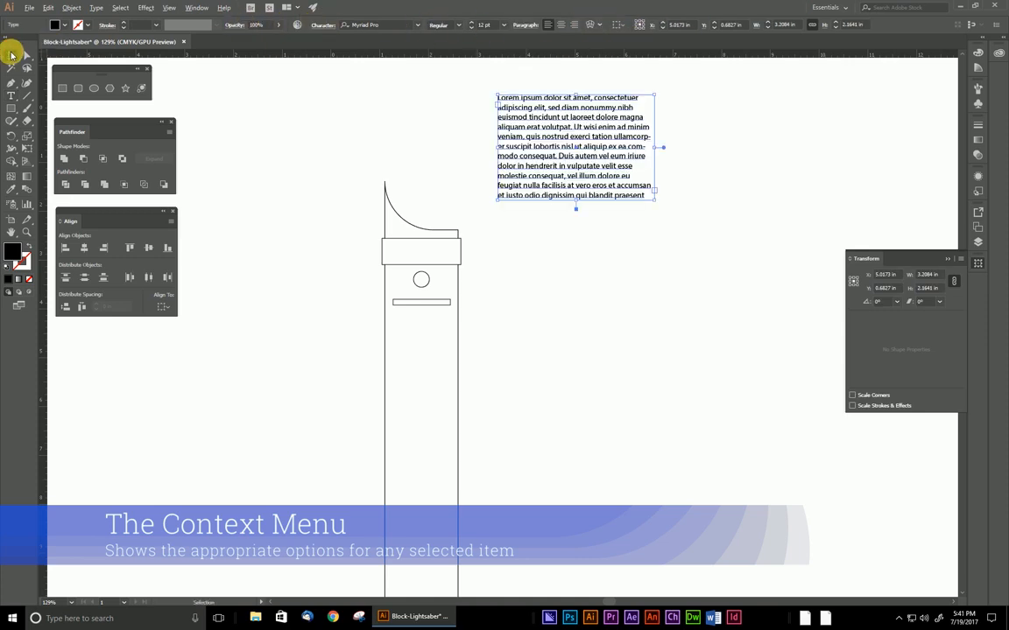
{"action": "key", "text": "Delete"}
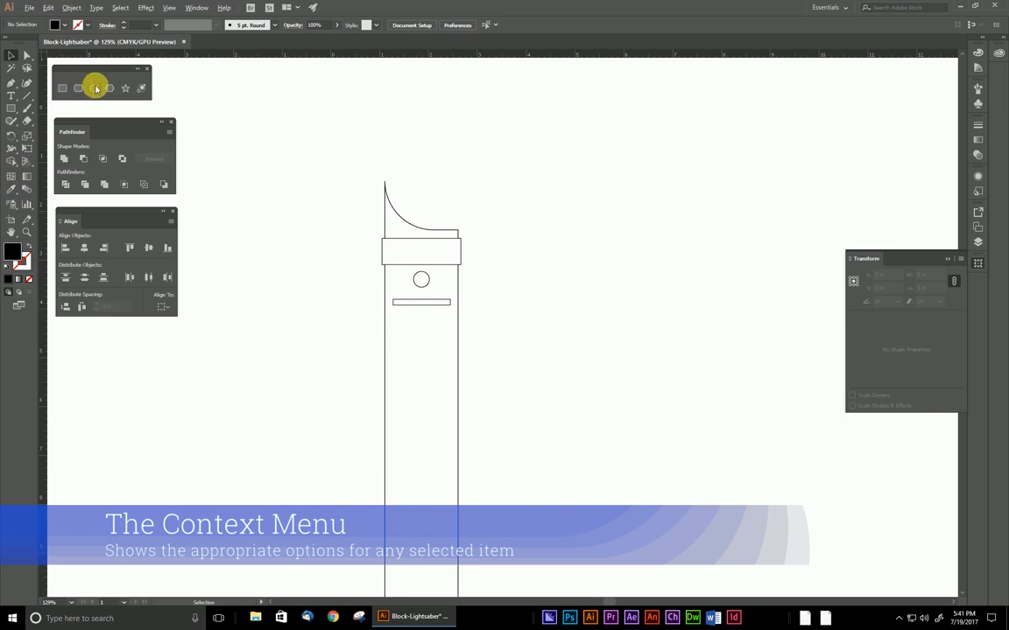
- Move the Align panel closer to the Pathfinder panel and centre the handle, band, circle and thin rectangle horizontally on each other
{"action": "left_click_drag", "start_coordinate": [351, 196], "coordinate": [513, 387]}
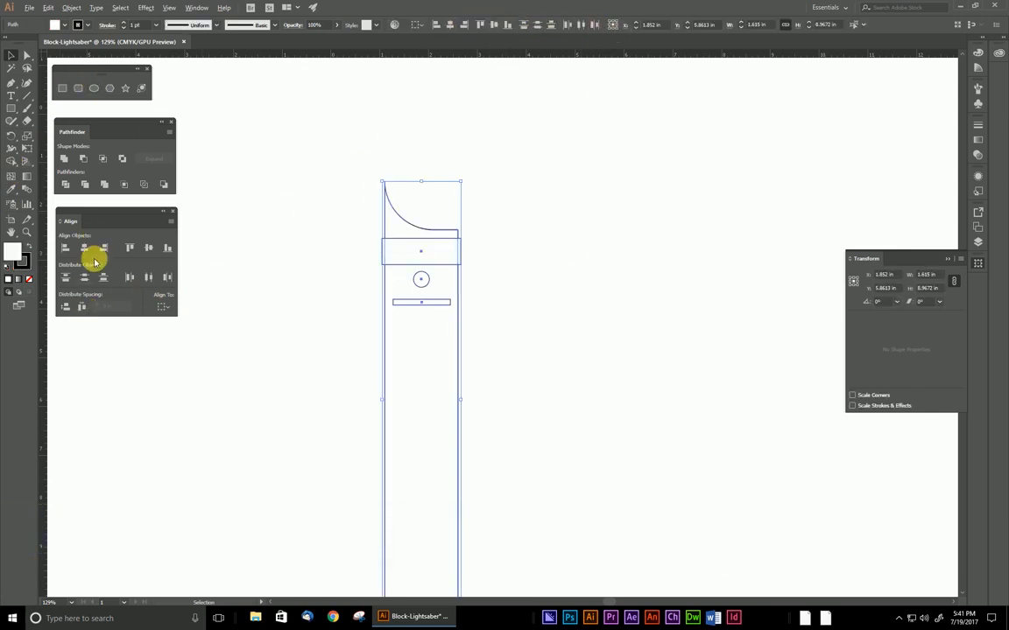
{"action": "left_click_drag", "start_coordinate": [112, 211], "coordinate": [109, 203]}
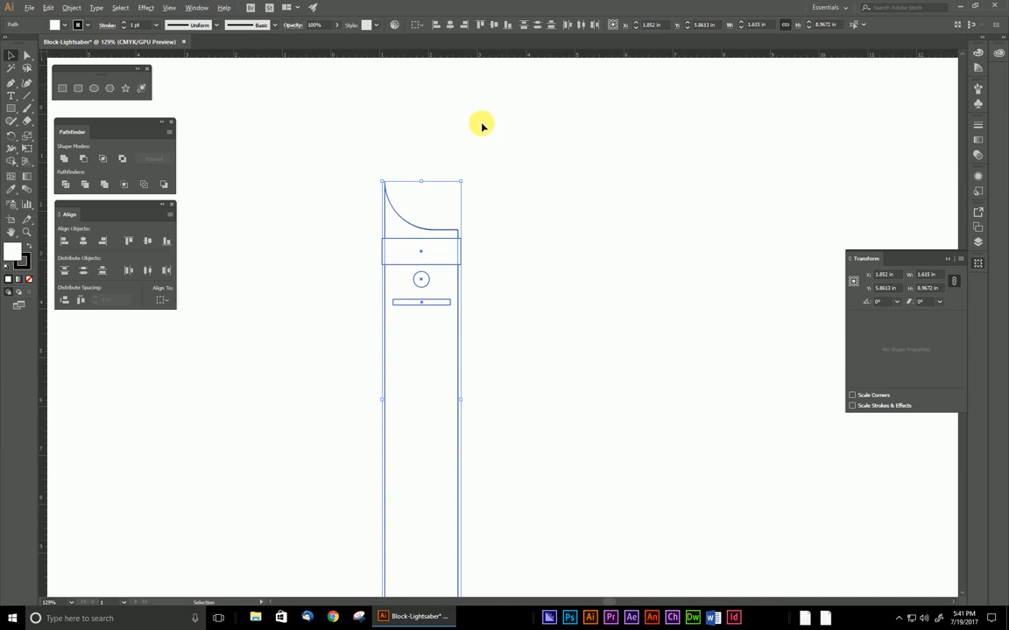
{"action": "left_click", "coordinate": [450, 26]}
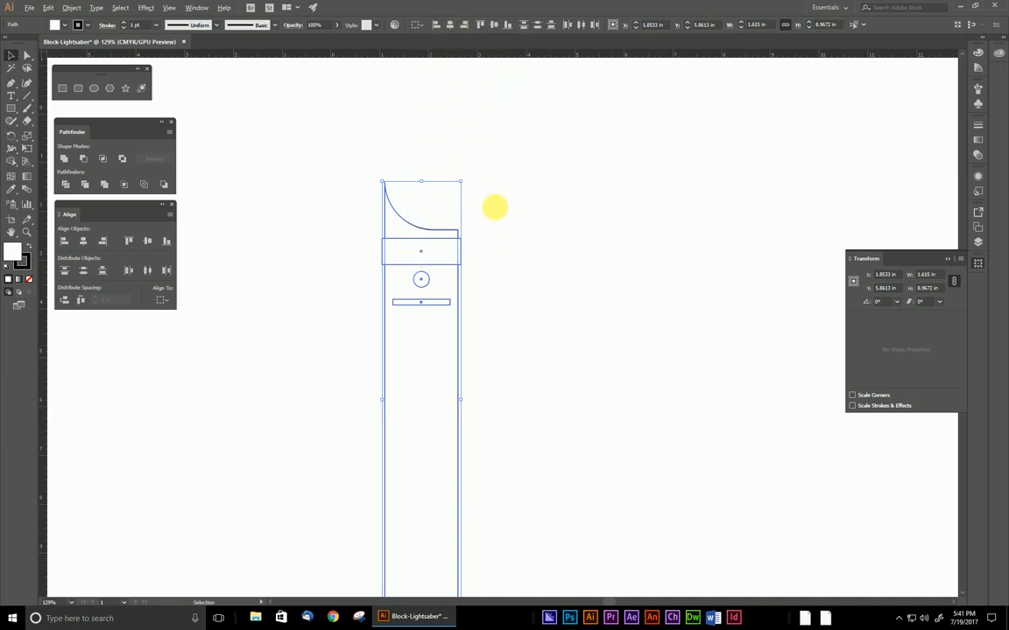
{"action": "left_click", "coordinate": [492, 217]}
- Duplicate the thin rectangle twice straight down the handle, making three bars spaced about 0.28 in apart
{"action": "left_click", "coordinate": [438, 306]}
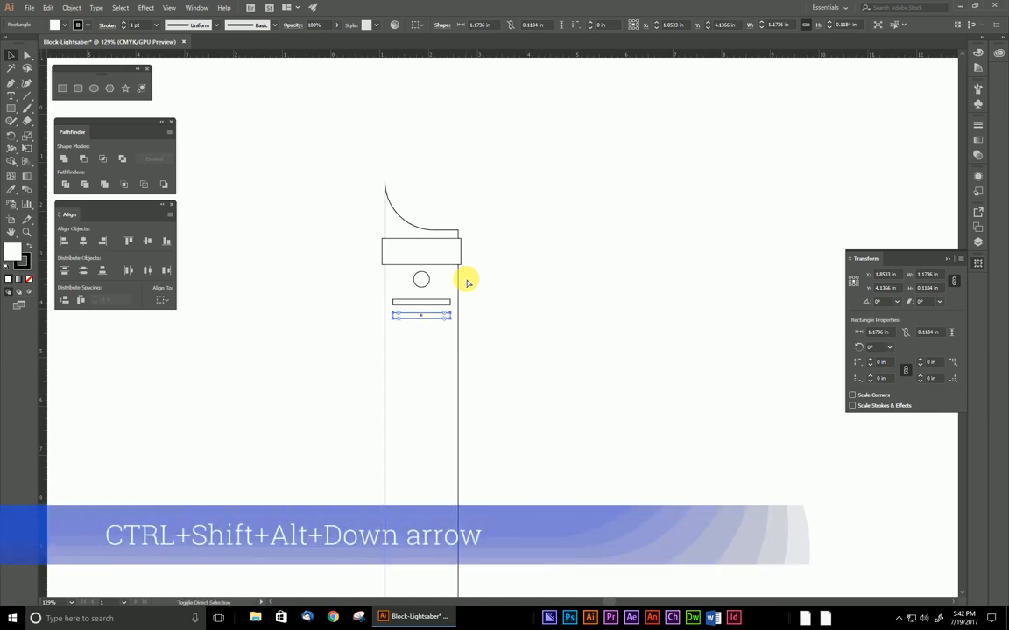
{"action": "key", "text": "ctrl+alt+shift+Down"}
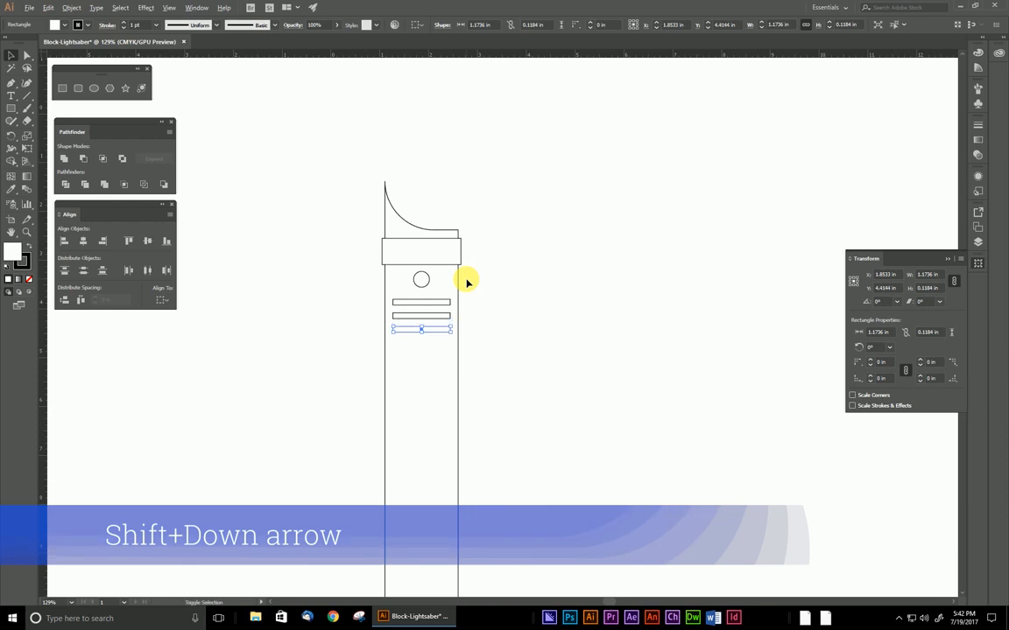
{"action": "left_click", "coordinate": [483, 279]}
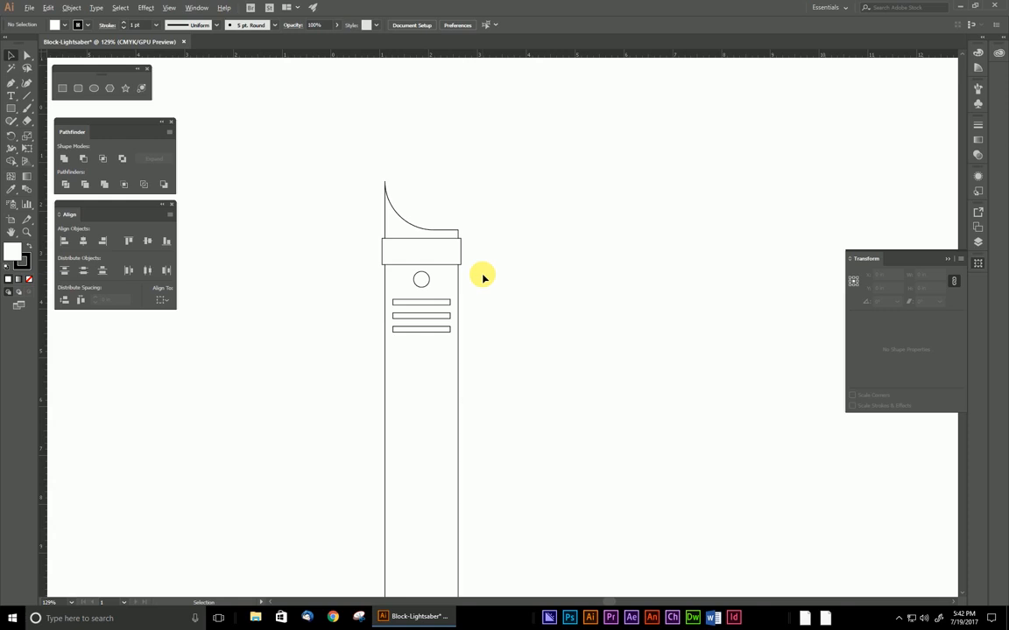
- Draw a tall ellipse about 1.94 in wide over the handle below the three bars and centre it horizontally with the other shapes
{"action": "left_click", "coordinate": [92, 87]}
{"action": "left_click_drag", "start_coordinate": [375, 340], "coordinate": [469, 535]}
{"action": "left_click", "coordinate": [12, 55]}
{"action": "left_click", "coordinate": [277, 277]}
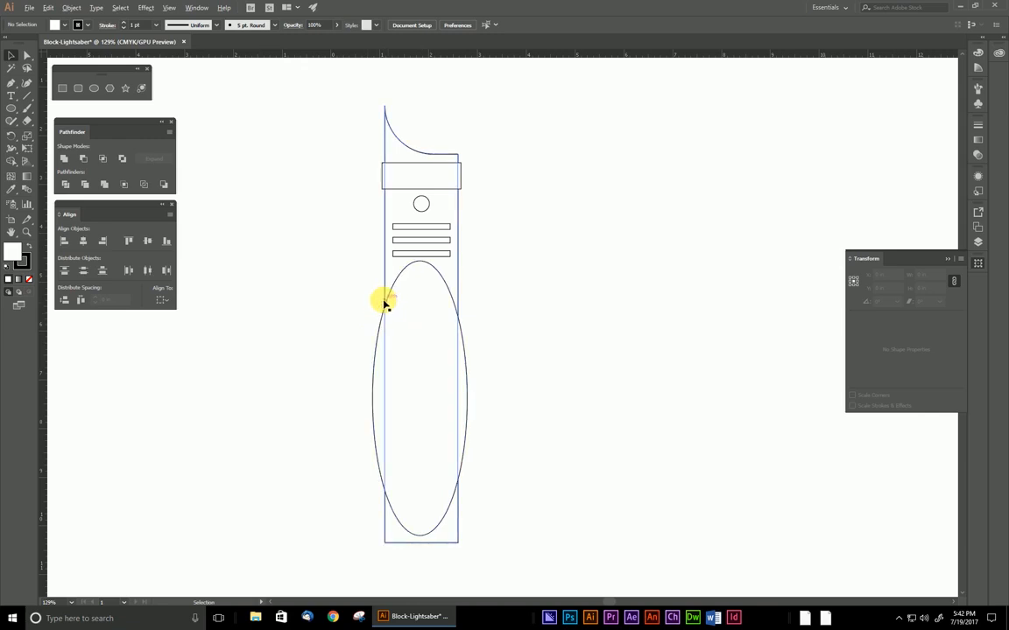
{"action": "left_click_drag", "start_coordinate": [336, 98], "coordinate": [491, 394]}
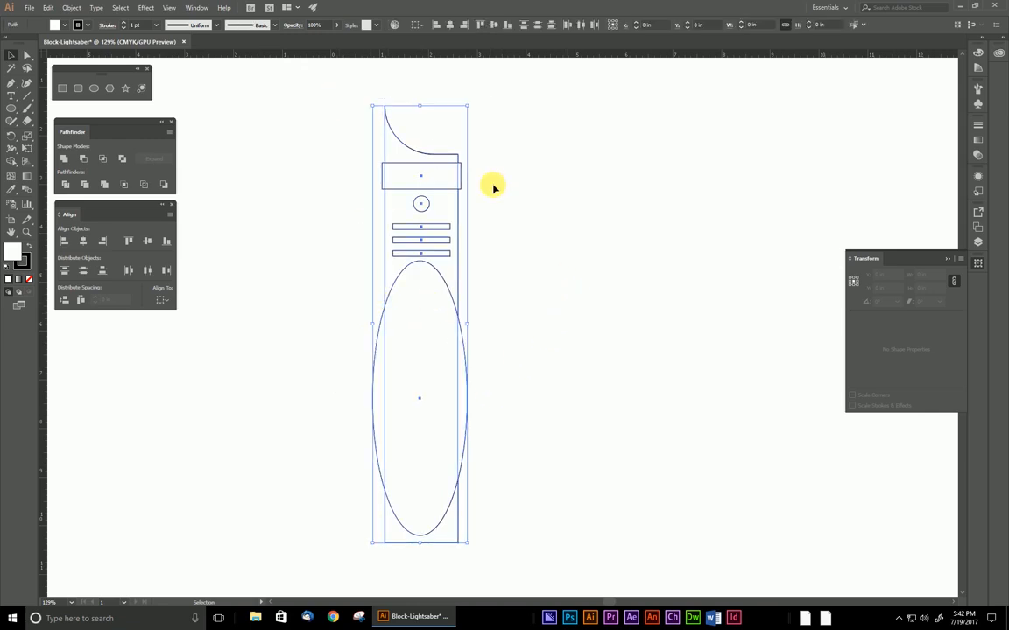
{"action": "left_click", "coordinate": [529, 334]}
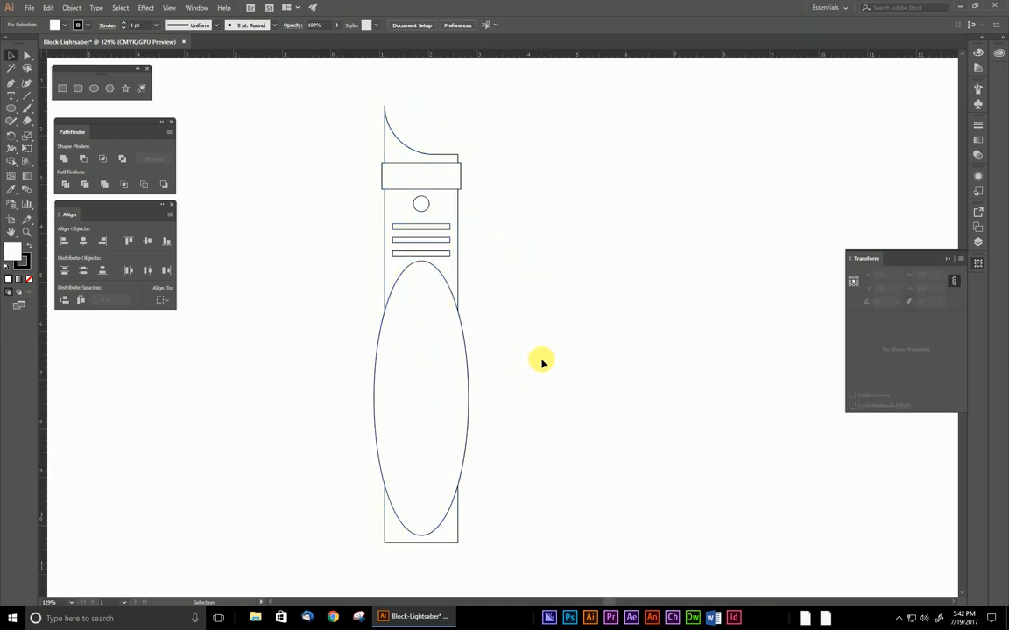
- Shorten the ellipse from its lower end to about 4.97 in high
{"action": "left_click", "coordinate": [427, 439]}
{"action": "left_click_drag", "start_coordinate": [421, 533], "coordinate": [425, 507]}
{"action": "left_click", "coordinate": [549, 535]}
- Create a rectangle 0.25 in wide and 1 in high in the empty area beside the lower handle
{"action": "left_click", "coordinate": [62, 90]}
{"action": "left_click", "coordinate": [62, 90]}
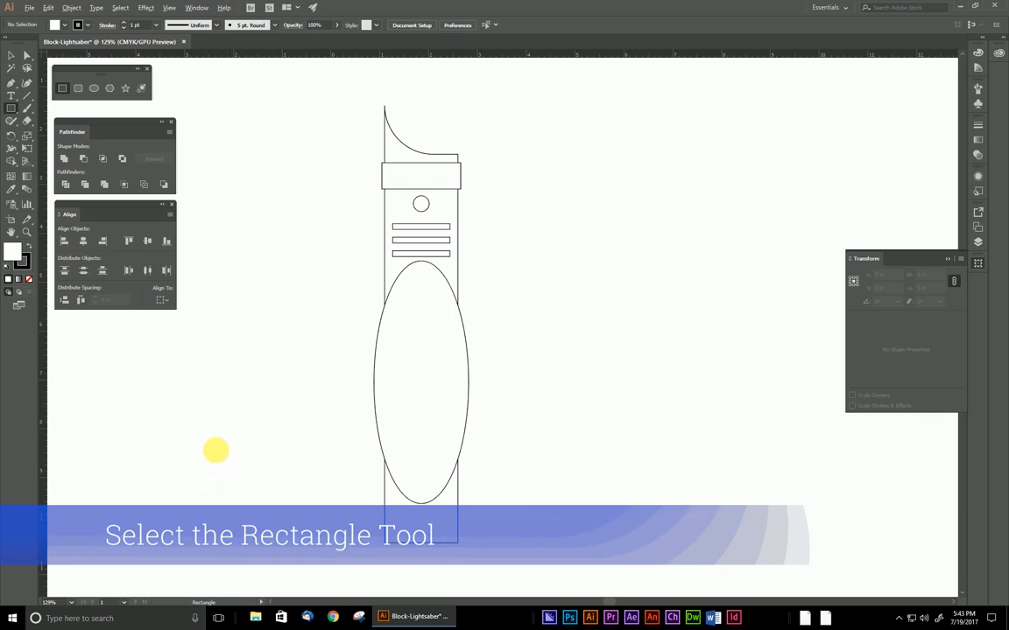
{"action": "left_click", "coordinate": [219, 452]}
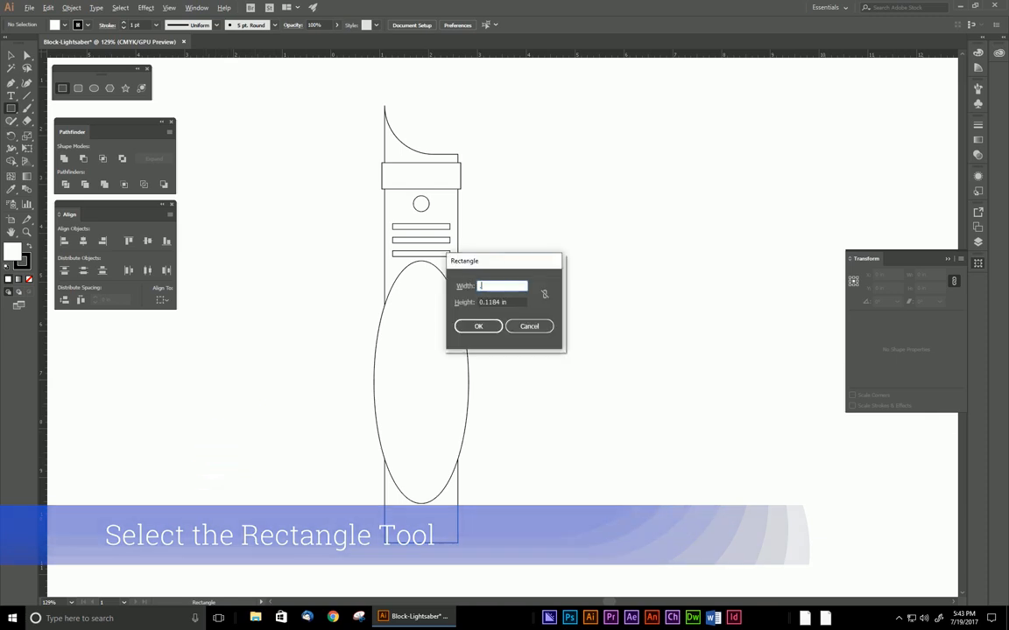
{"action": "type", "text": ".25"}
{"action": "left_click", "coordinate": [512, 302]}
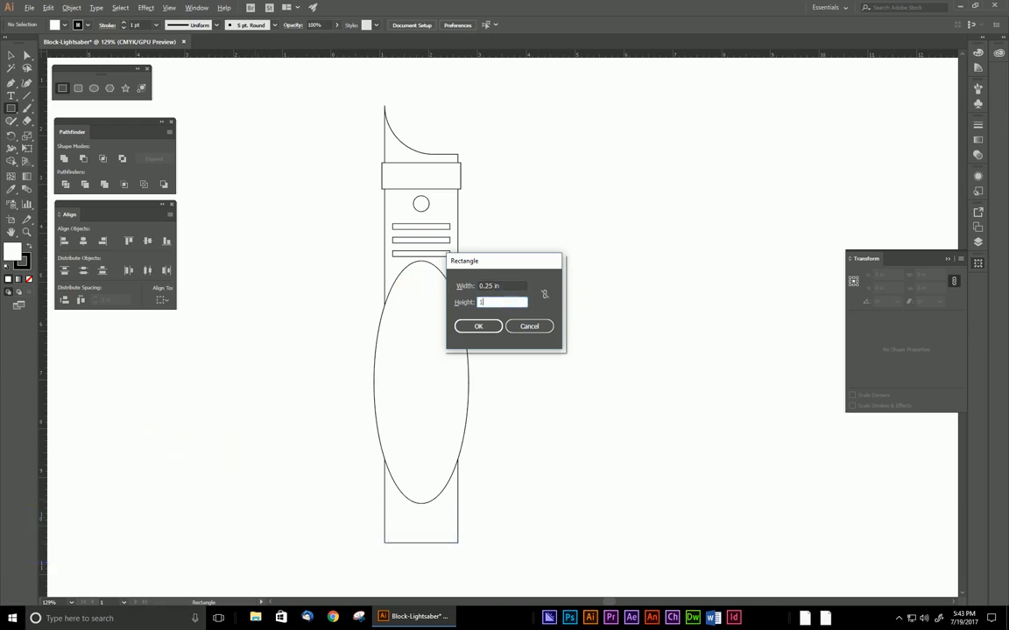
{"action": "left_click", "coordinate": [478, 326]}
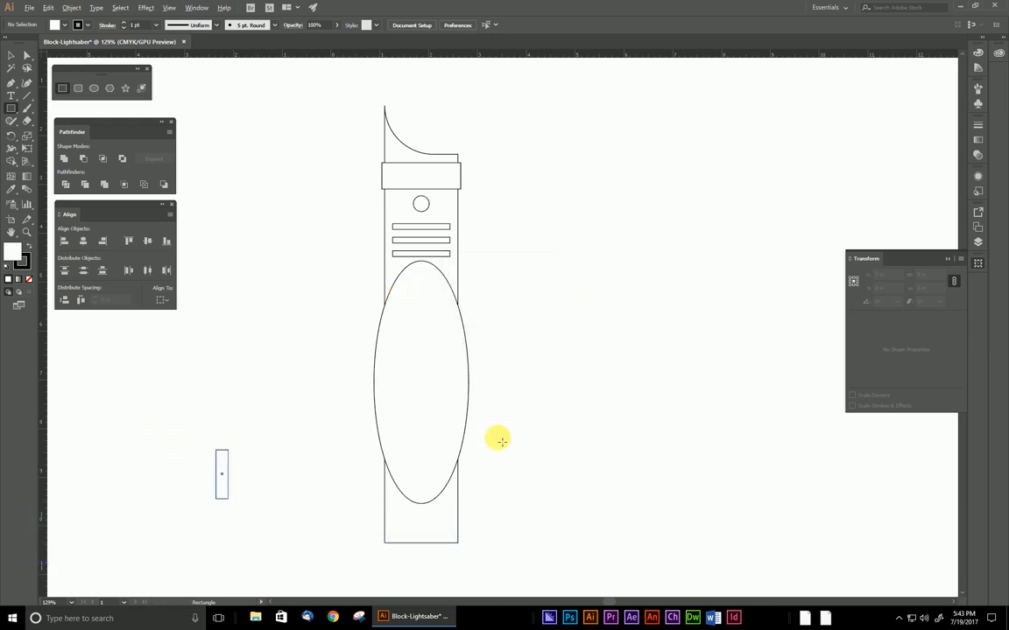
- Move the small upright rectangle onto the handle's left edge, just above its lower end
{"action": "left_click", "coordinate": [13, 58]}
{"action": "left_click", "coordinate": [233, 471]}
{"action": "left_click_drag", "start_coordinate": [229, 474], "coordinate": [392, 516]}
{"action": "left_click", "coordinate": [360, 540]}
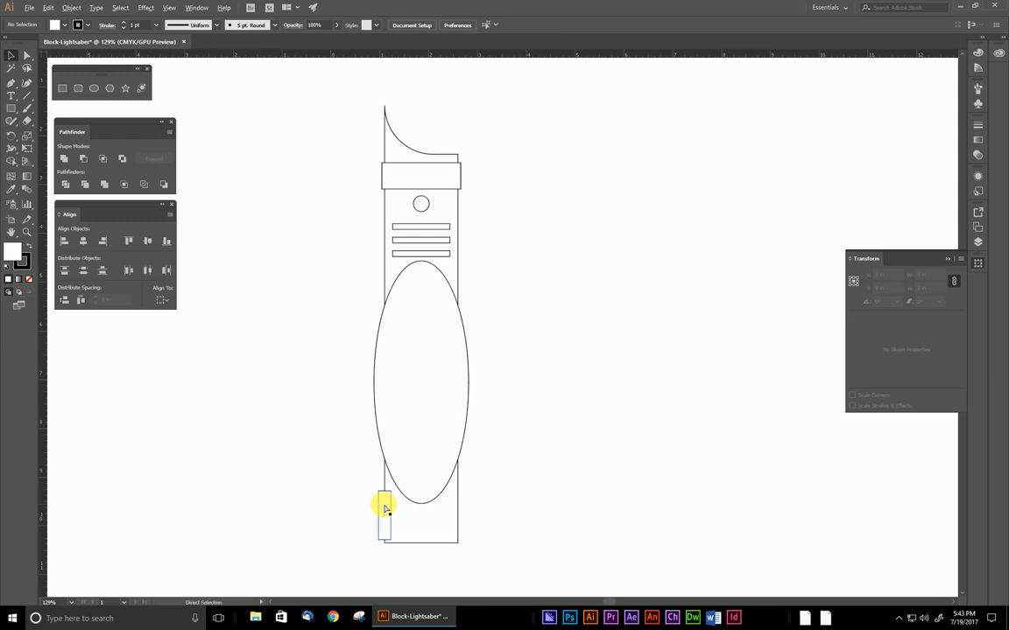
- Duplicate the small upright rectangle at the same height onto the handle's right edge and onto its centreline
{"action": "left_click", "coordinate": [384, 508]}
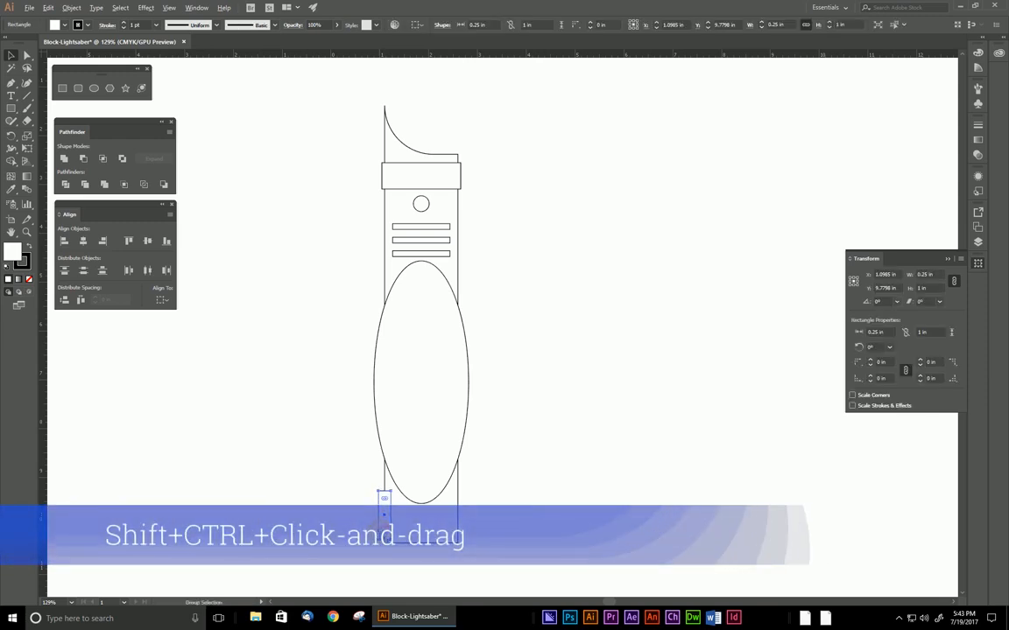
{"action": "left_click", "coordinate": [376, 527]}
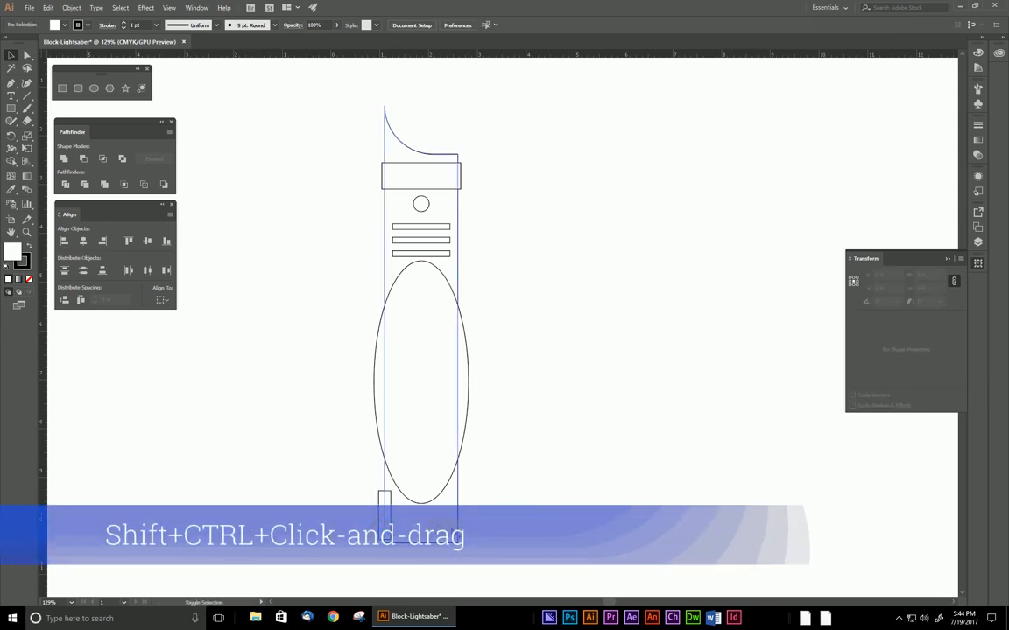
{"action": "left_click_drag", "start_coordinate": [385, 520], "coordinate": [457, 523]}
{"action": "left_click", "coordinate": [536, 541]}
{"action": "left_click_drag", "start_coordinate": [386, 526], "coordinate": [421, 524]}
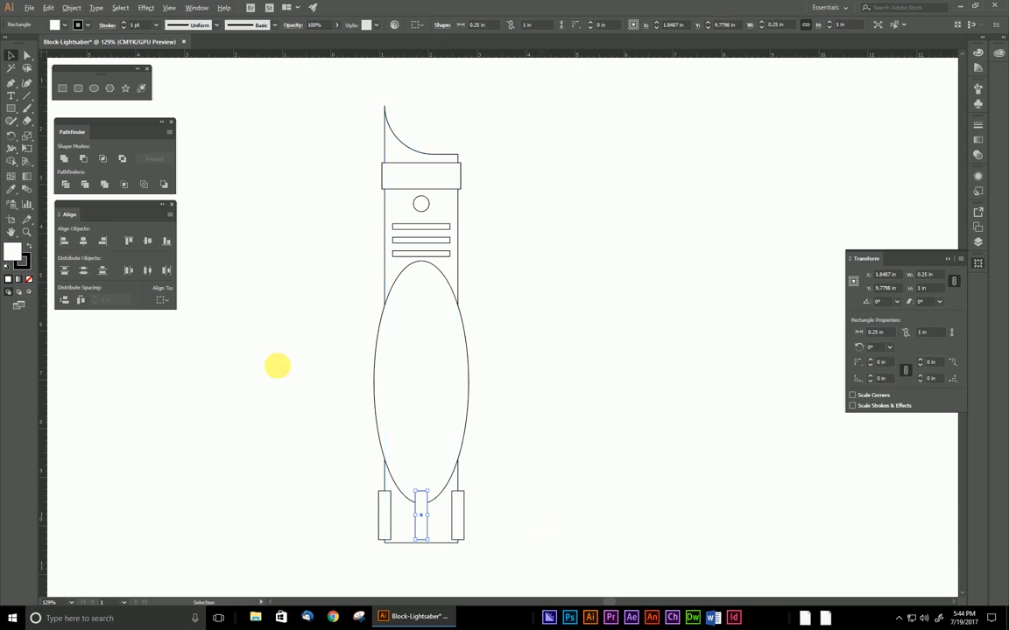
- Shorten the ellipse from its lower end to about 4.61 in high so it clears the small upright rectangles
{"action": "left_click", "coordinate": [9, 56]}
{"action": "left_click", "coordinate": [394, 365]}
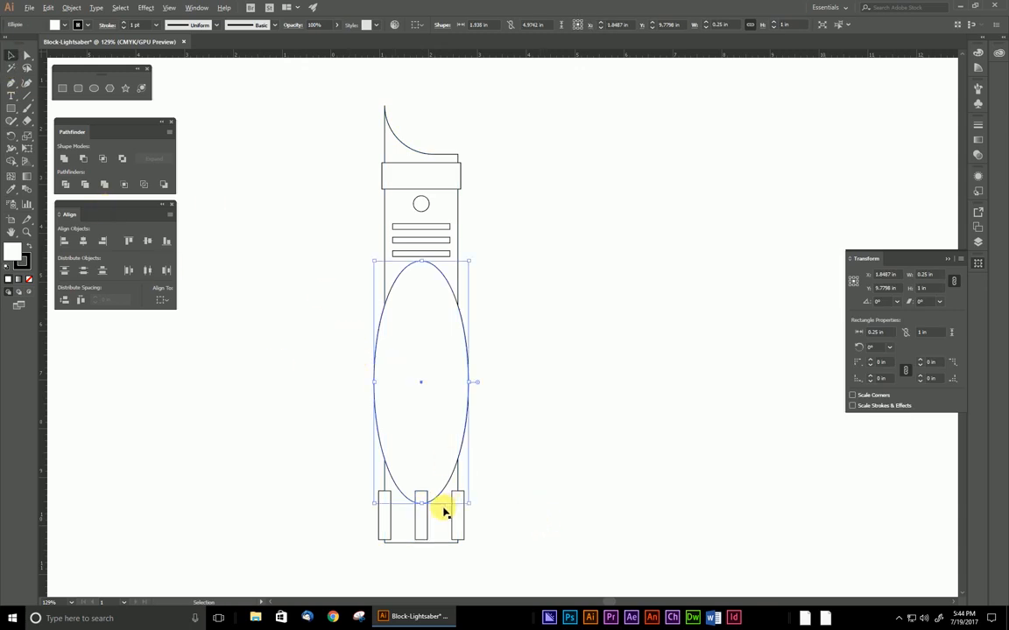
{"action": "left_click_drag", "start_coordinate": [421, 502], "coordinate": [430, 487]}
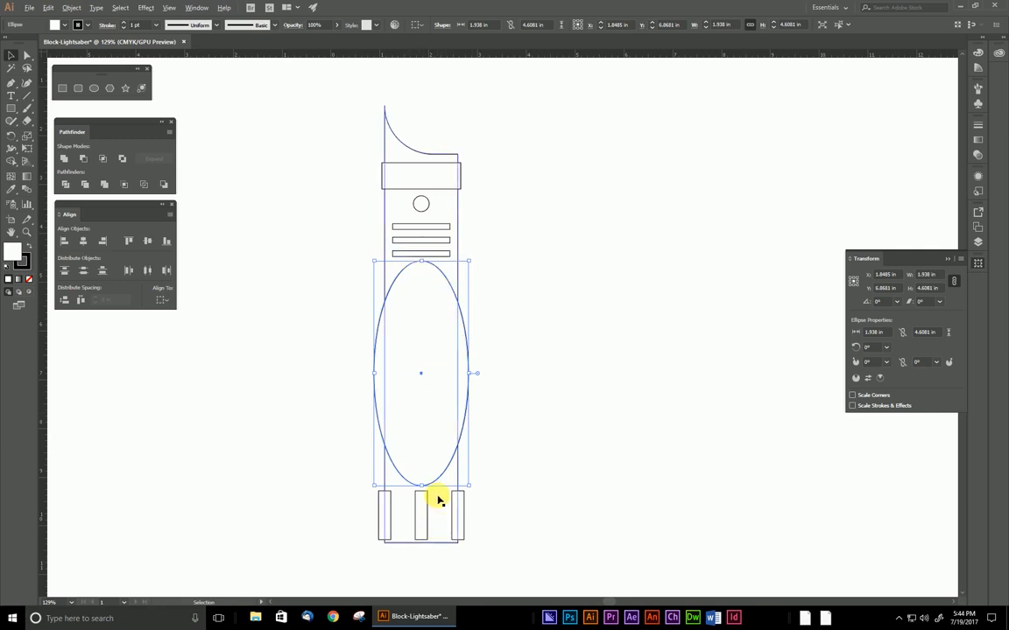
{"action": "left_click", "coordinate": [524, 419]}
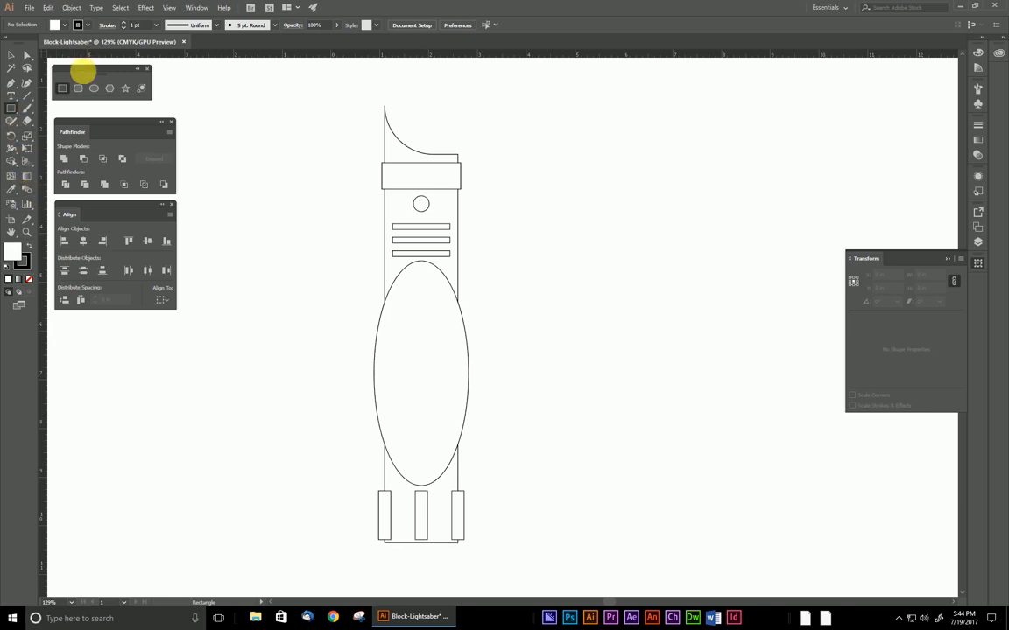
- Create a rounded rectangle 1 in wide and 0.25 in high with a 0.25 in corner radius beside the handle's base
{"action": "left_click", "coordinate": [78, 88]}
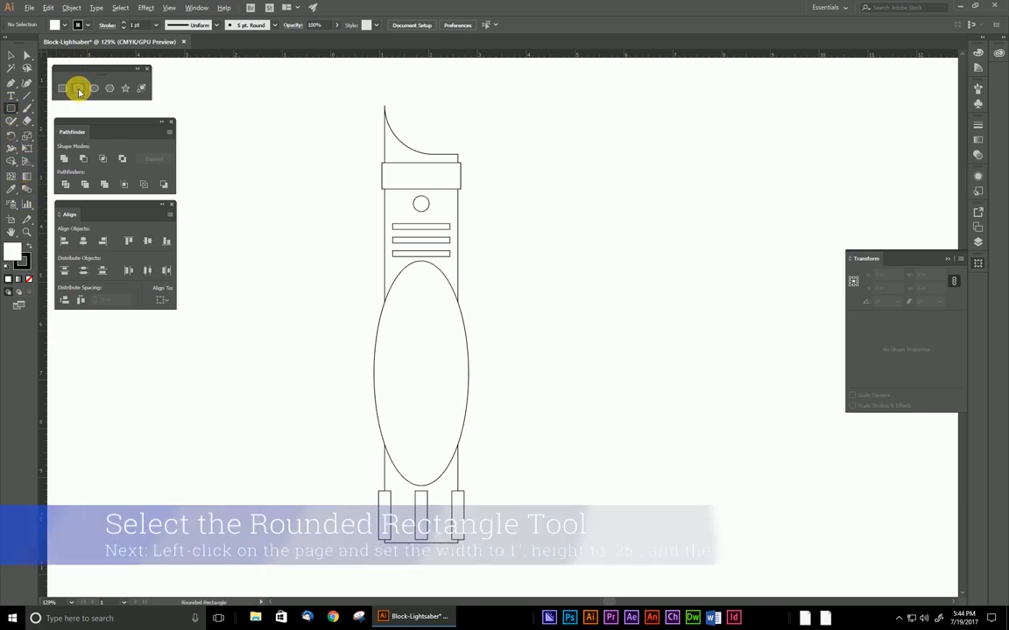
{"action": "left_click", "coordinate": [269, 539]}
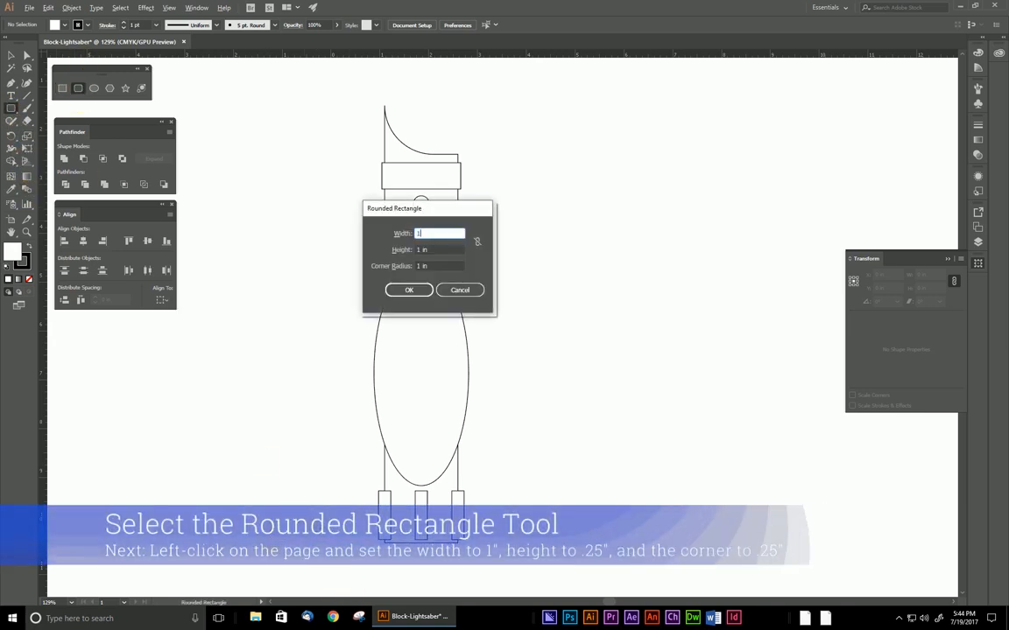
{"action": "double_click", "coordinate": [419, 252]}
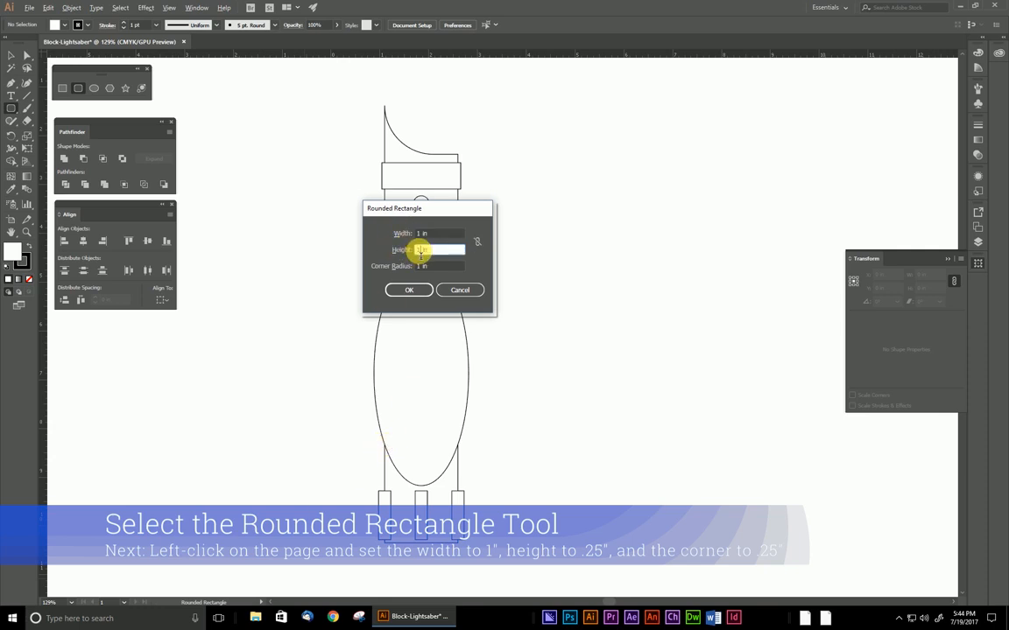
{"action": "type", "text": ".25"}
{"action": "double_click", "coordinate": [421, 267]}
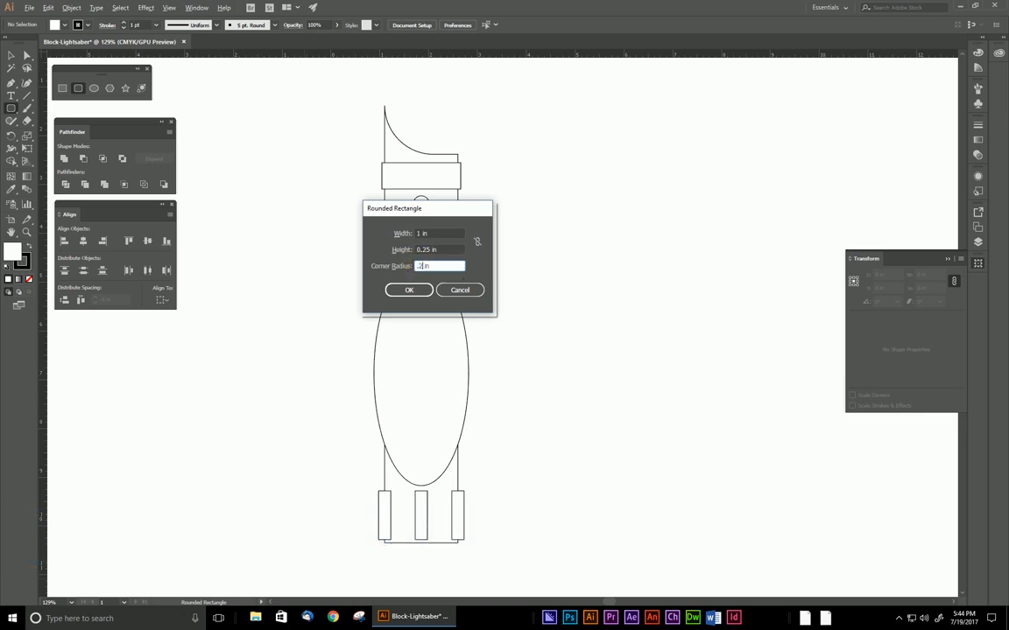
{"action": "left_click", "coordinate": [410, 290]}
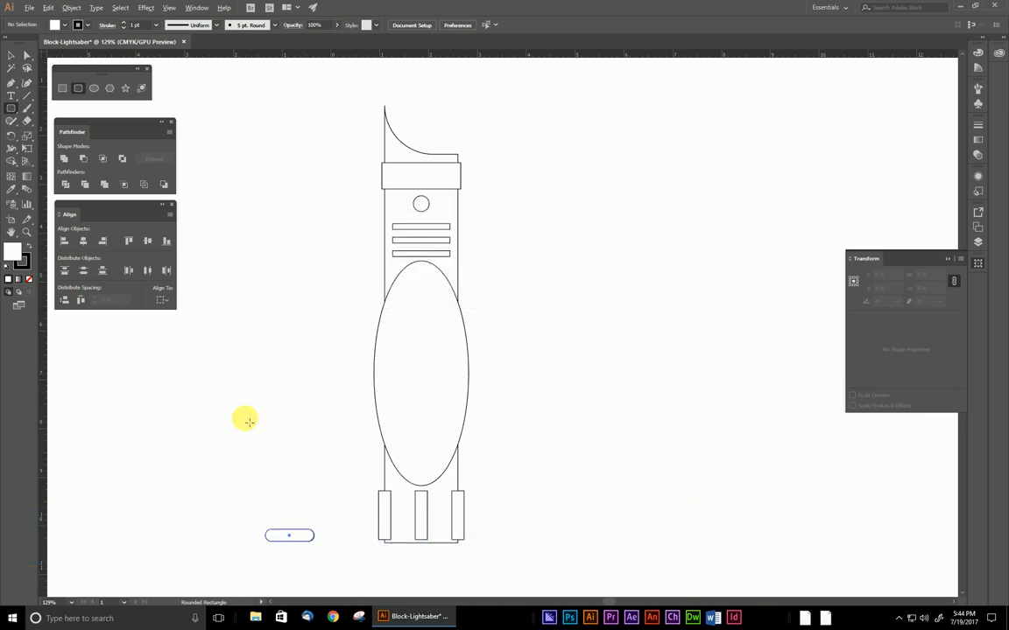
- Move the rounded rectangle onto the handle's bottom edge, centred below the middle upright rectangle
{"action": "left_click", "coordinate": [11, 55]}
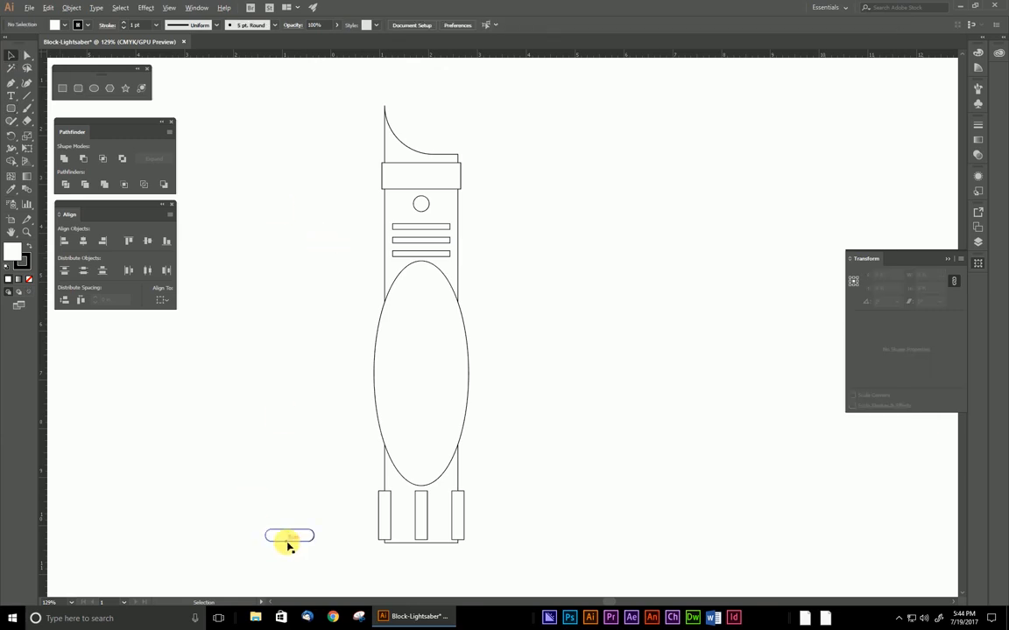
{"action": "left_click_drag", "start_coordinate": [277, 541], "coordinate": [397, 549]}
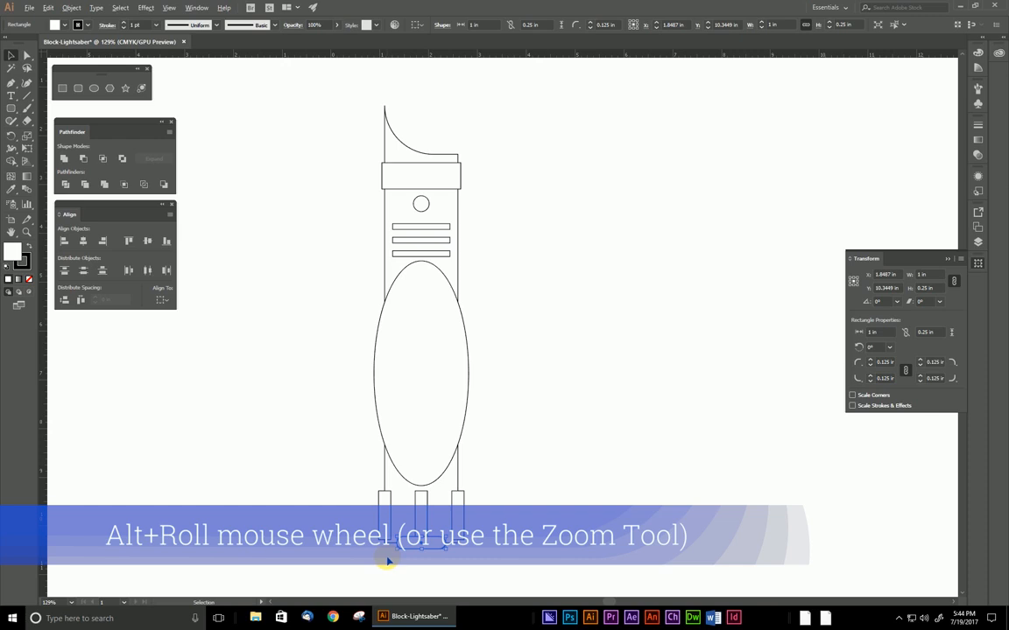
{"action": "scroll", "coordinate": [399, 565], "scroll_direction": "up", "scroll_amount": 5}
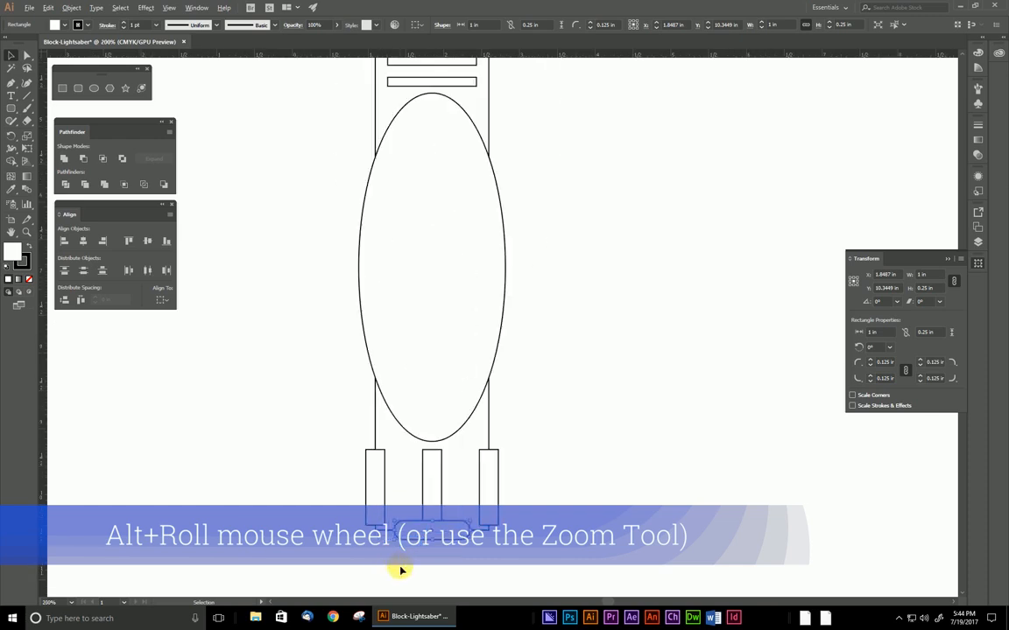
- Widen the rounded rectangle at the handle's base symmetrically about its centre to about 1.4 in, keeping its height
{"action": "scroll", "coordinate": [398, 554], "scroll_direction": "up", "scroll_amount": 3}
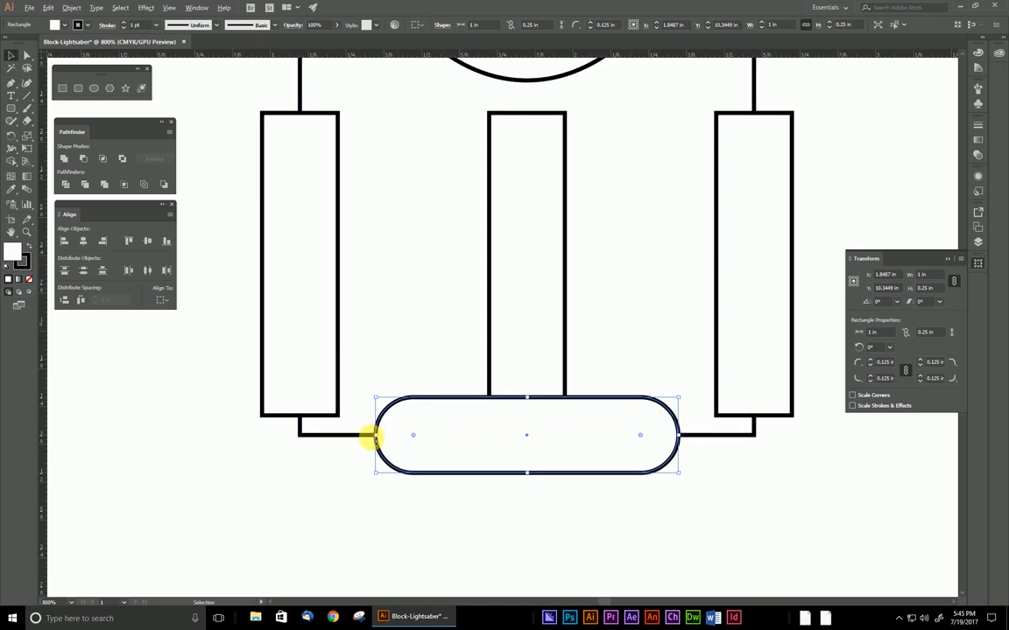
{"action": "left_click_drag", "start_coordinate": [376, 436], "coordinate": [319, 447]}
{"action": "left_click", "coordinate": [274, 522]}
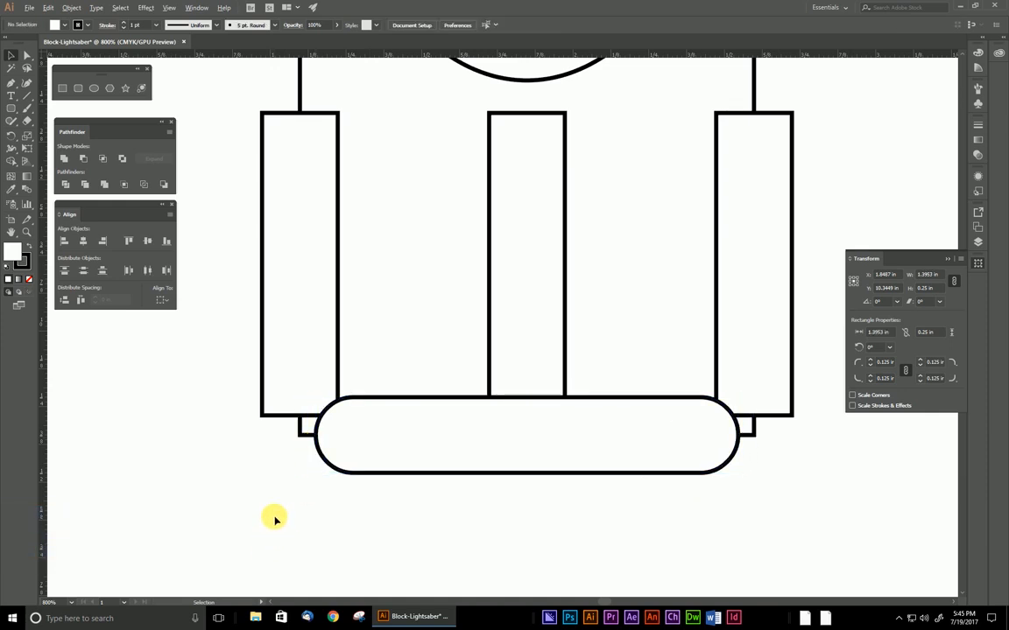
{"action": "scroll", "coordinate": [280, 511], "scroll_direction": "down", "scroll_amount": 6}
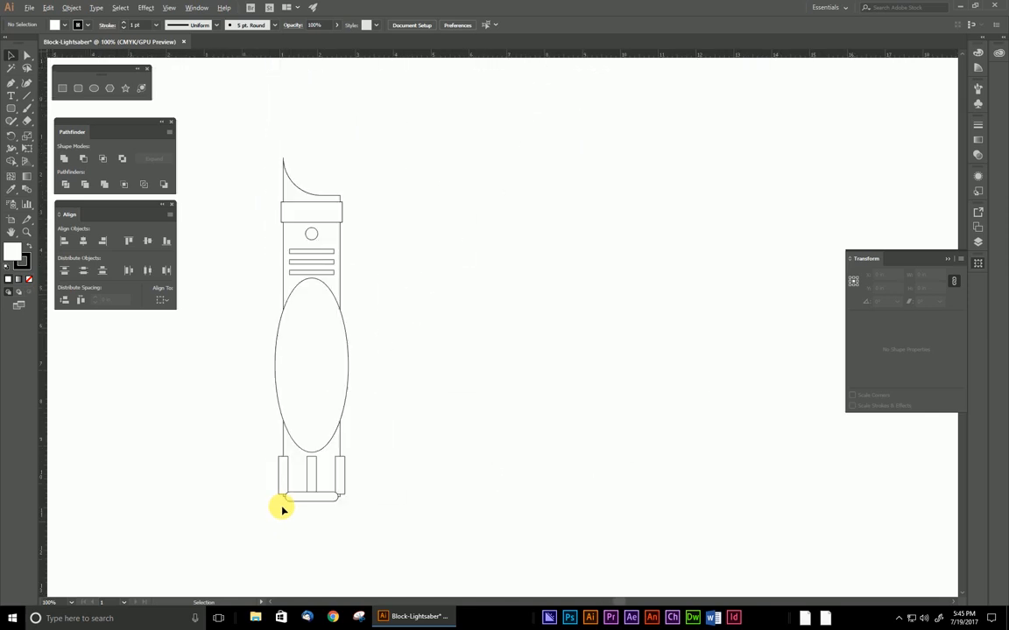
- Draw a wide rectangle about 4.24 in by 1.19 in across the upper end of the ellipse
{"action": "left_click_drag", "start_coordinate": [243, 511], "coordinate": [324, 489]}
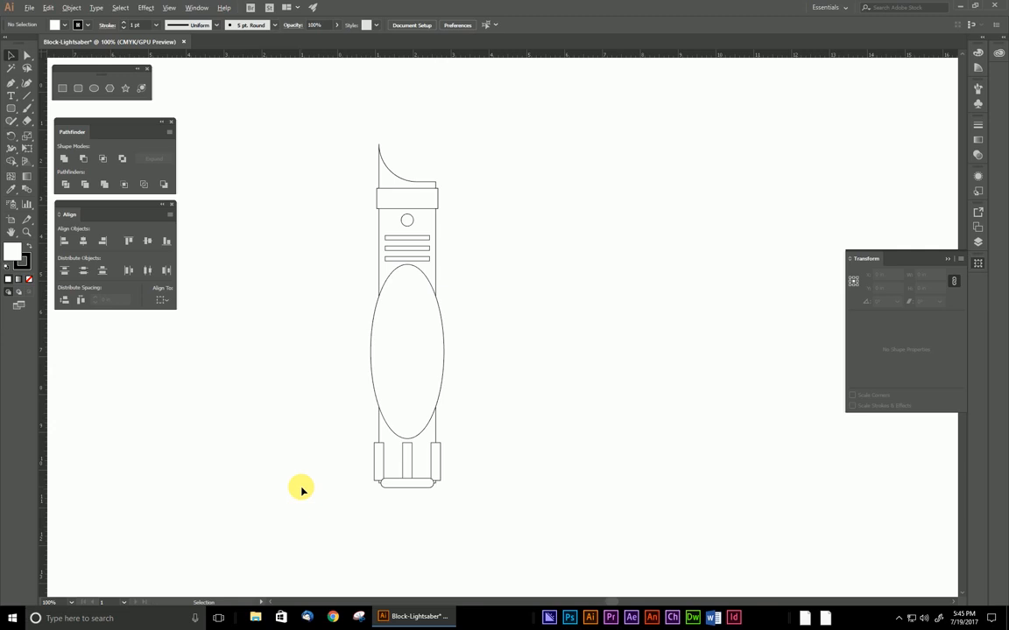
{"action": "left_click", "coordinate": [63, 89]}
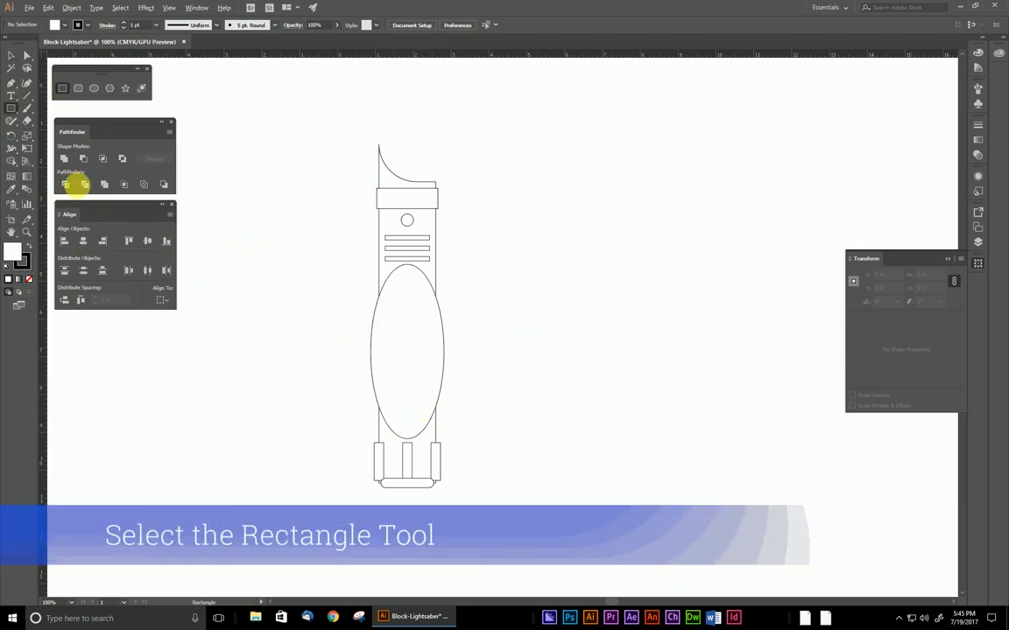
{"action": "left_click", "coordinate": [193, 8]}
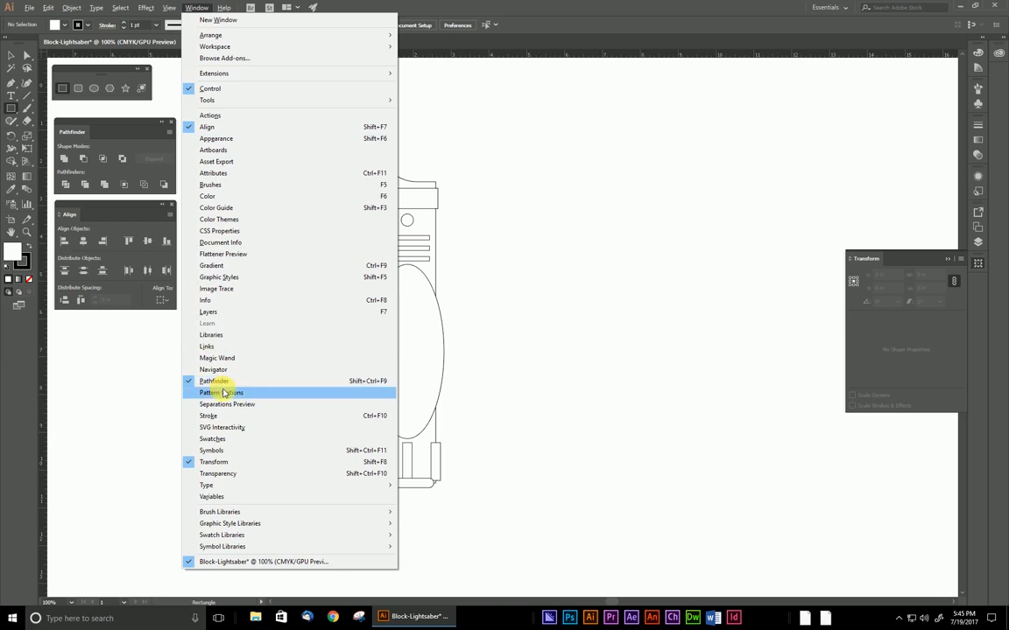
{"action": "left_click", "coordinate": [76, 119]}
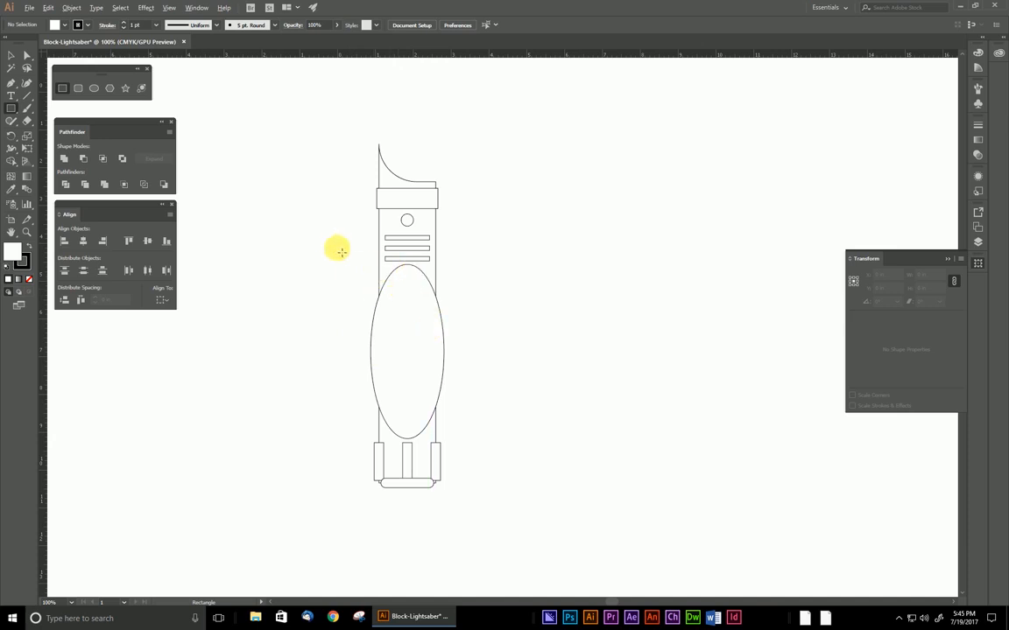
{"action": "left_click_drag", "start_coordinate": [328, 253], "coordinate": [490, 300]}
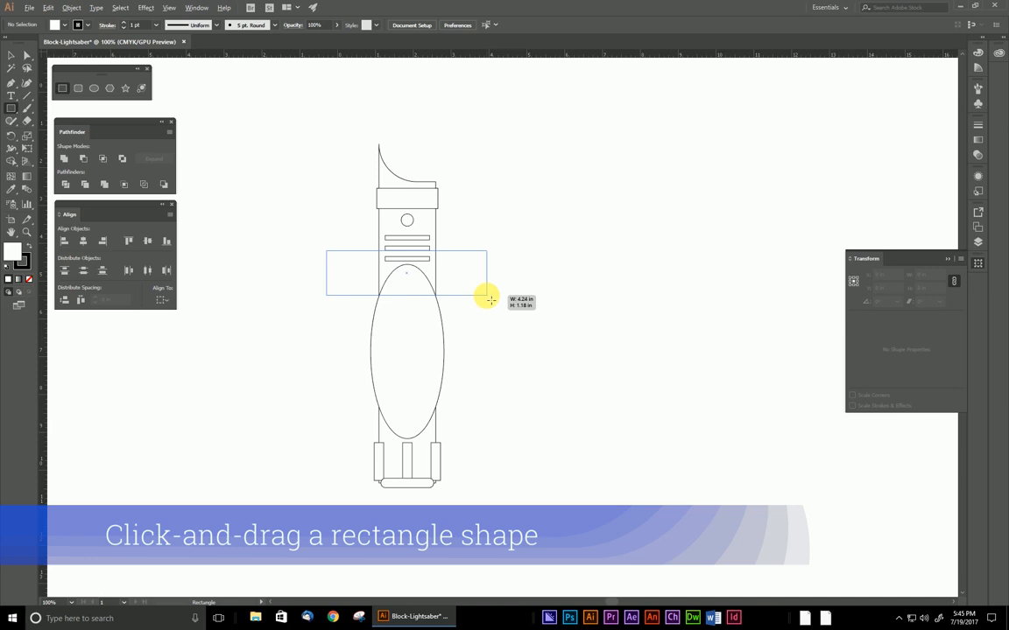
{"action": "left_click_drag", "start_coordinate": [491, 299], "coordinate": [490, 300]}
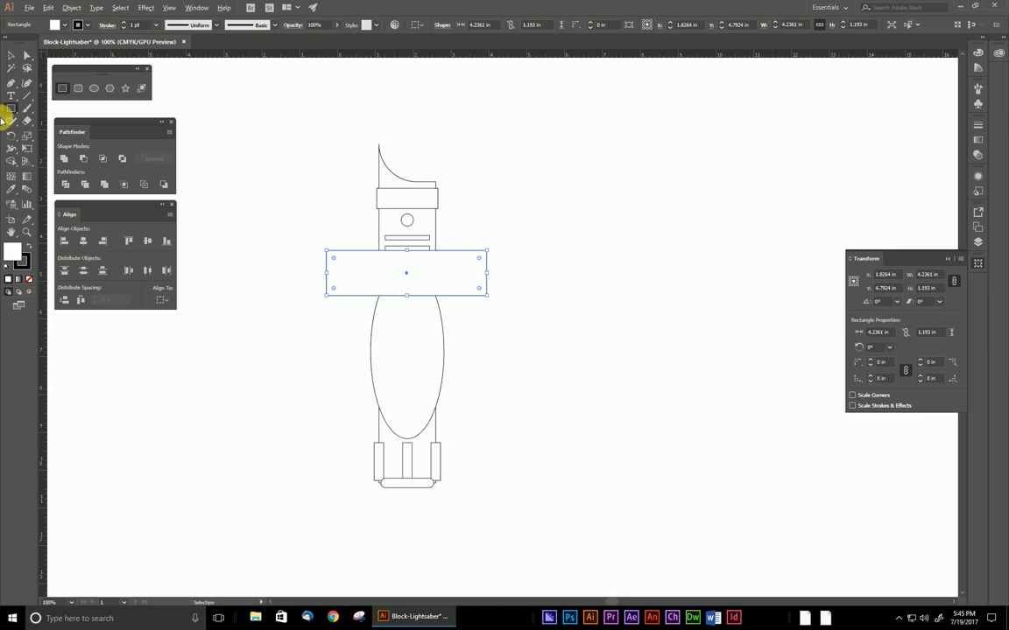
- Shift the wide rectangle slightly sideways and duplicate it straight down over the ellipse's lower end
{"action": "left_click", "coordinate": [10, 55]}
{"action": "mouse_move", "coordinate": [369, 275]}
{"action": "left_mouse_down"}
{"action": "mouse_move", "coordinate": [322, 196]}
{"action": "mouse_move", "coordinate": [358, 275]}
{"action": "left_mouse_up"}
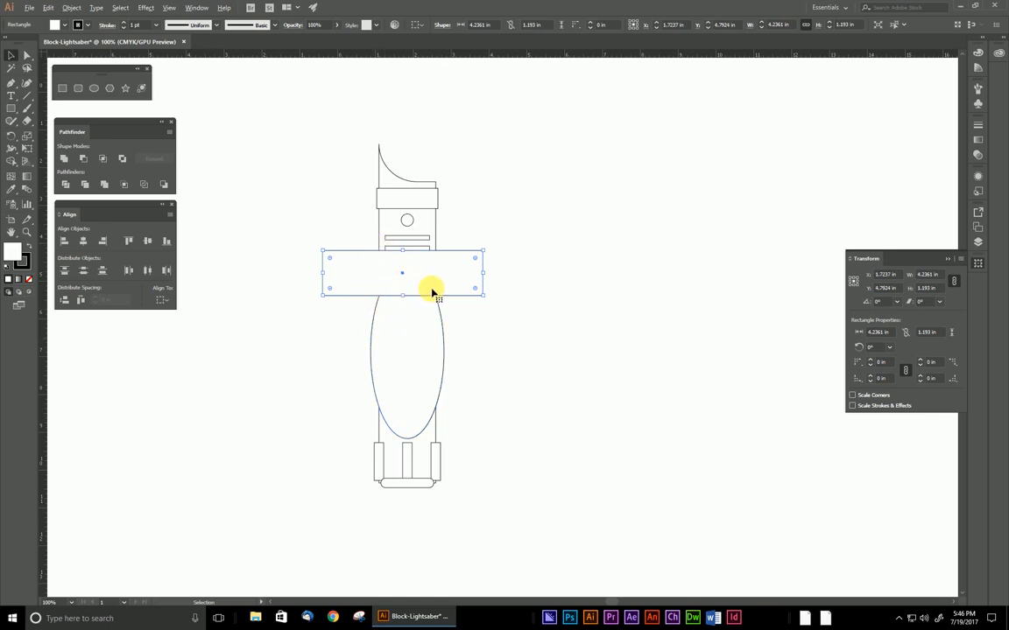
{"action": "left_click_drag", "start_coordinate": [431, 273], "coordinate": [433, 430]}
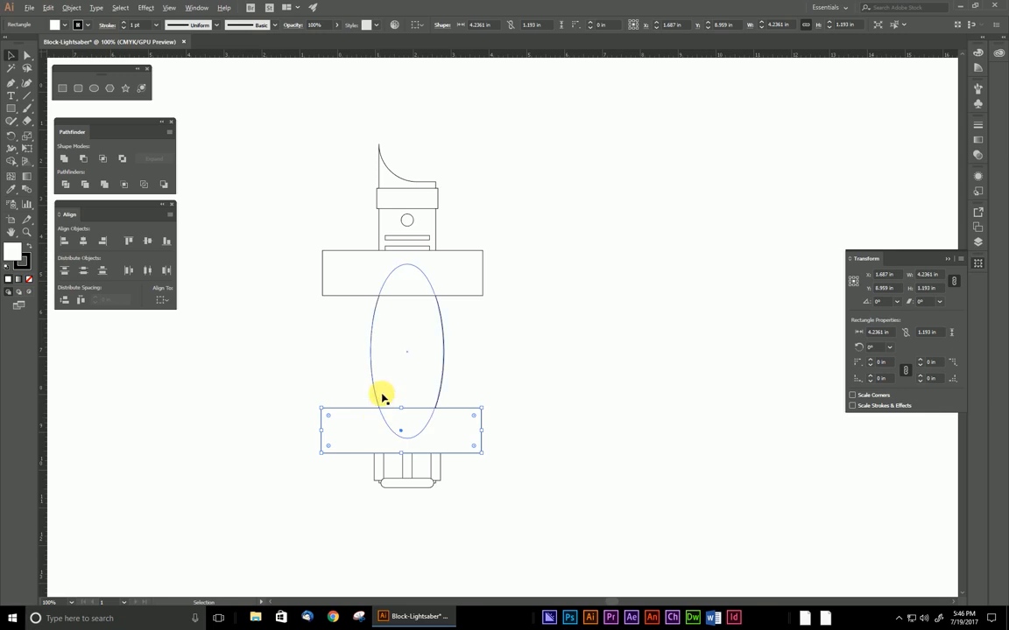
{"action": "left_click", "coordinate": [500, 346]}
- Cut both wide rectangles out of the ellipse with Minus Front to form a grip with flat ends
{"action": "left_click", "coordinate": [447, 436]}
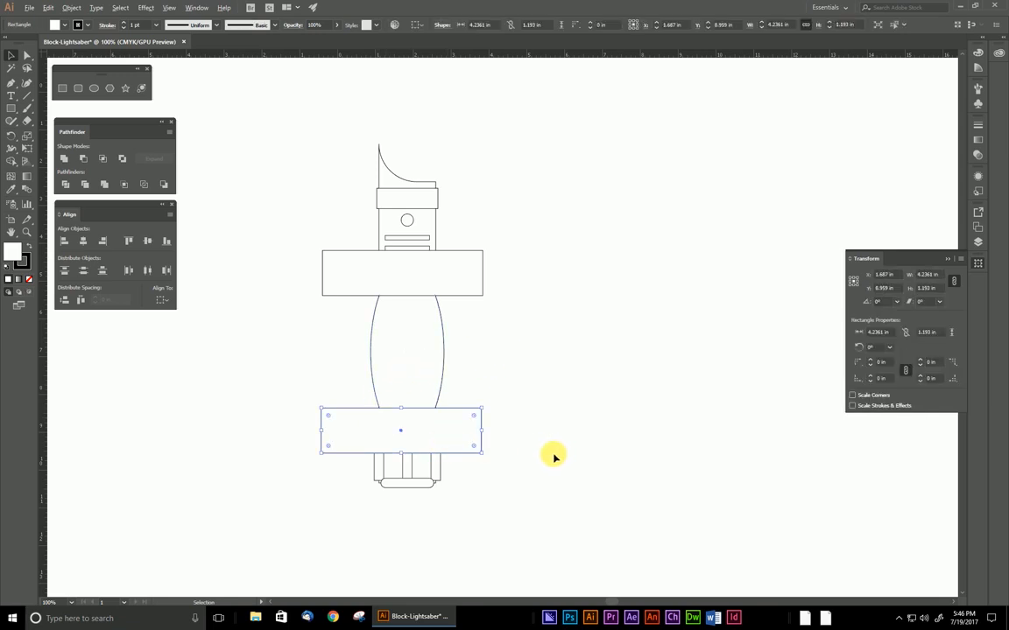
{"action": "left_click", "coordinate": [424, 342], "text": "shift"}
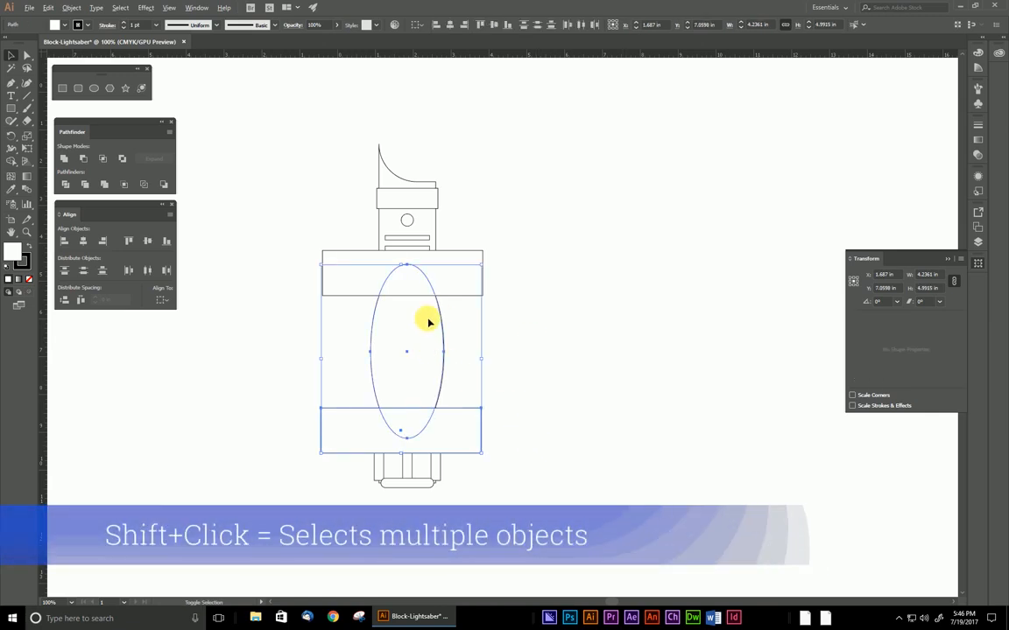
{"action": "left_click", "coordinate": [466, 282], "text": "shift"}
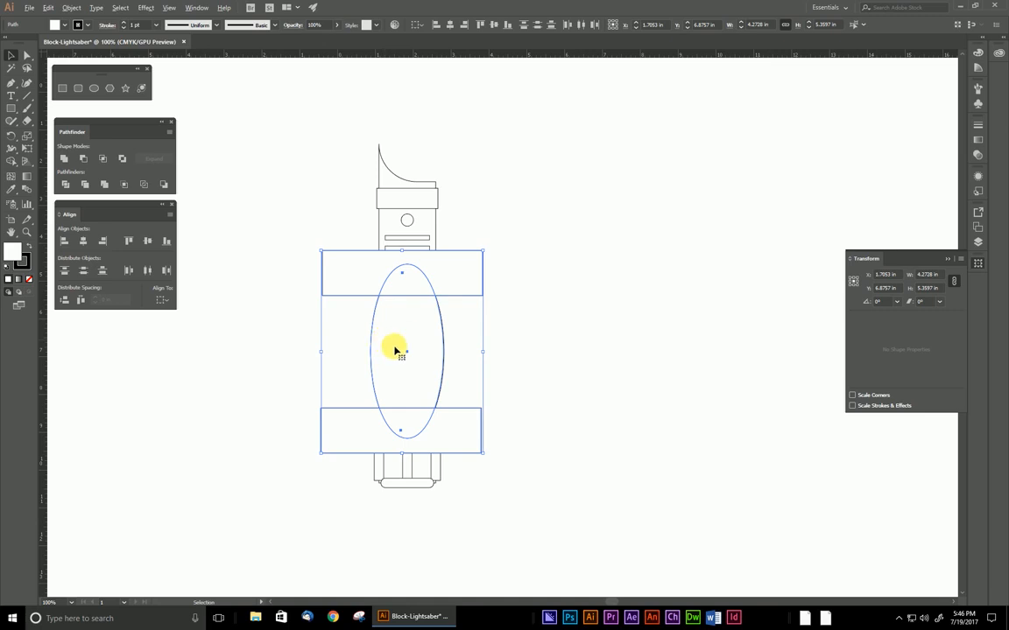
{"action": "left_click", "coordinate": [83, 159]}
{"action": "left_click", "coordinate": [526, 350]}
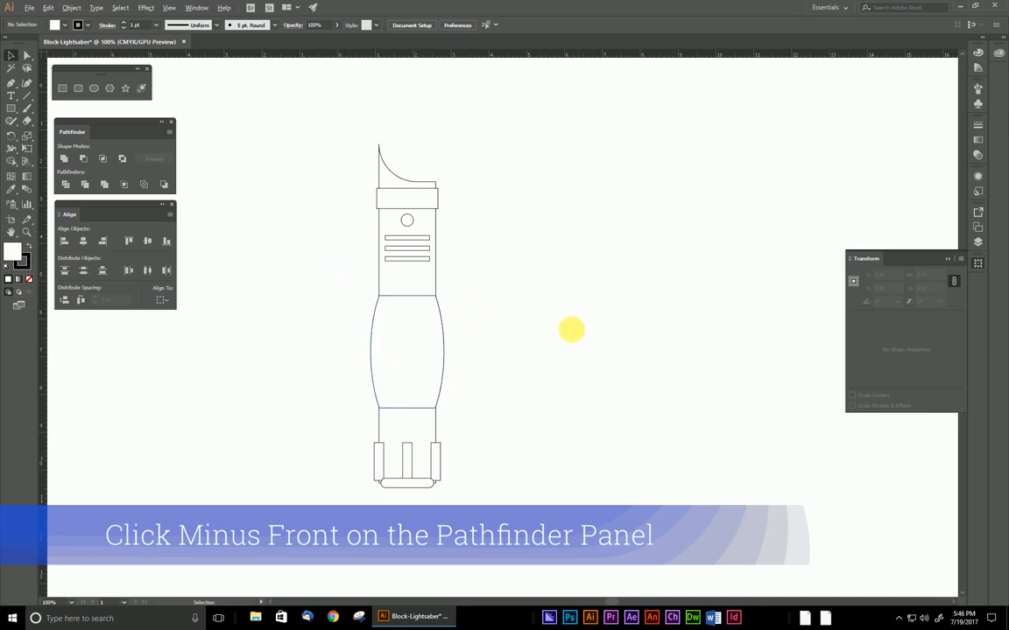
- Move the three small upright rectangles up together, midway between the grip and the rounded base piece
{"action": "left_click", "coordinate": [434, 455]}
{"action": "left_click", "coordinate": [410, 464], "text": "shift"}
{"action": "left_click_drag", "start_coordinate": [383, 466], "coordinate": [385, 449]}
{"action": "left_click", "coordinate": [293, 497]}
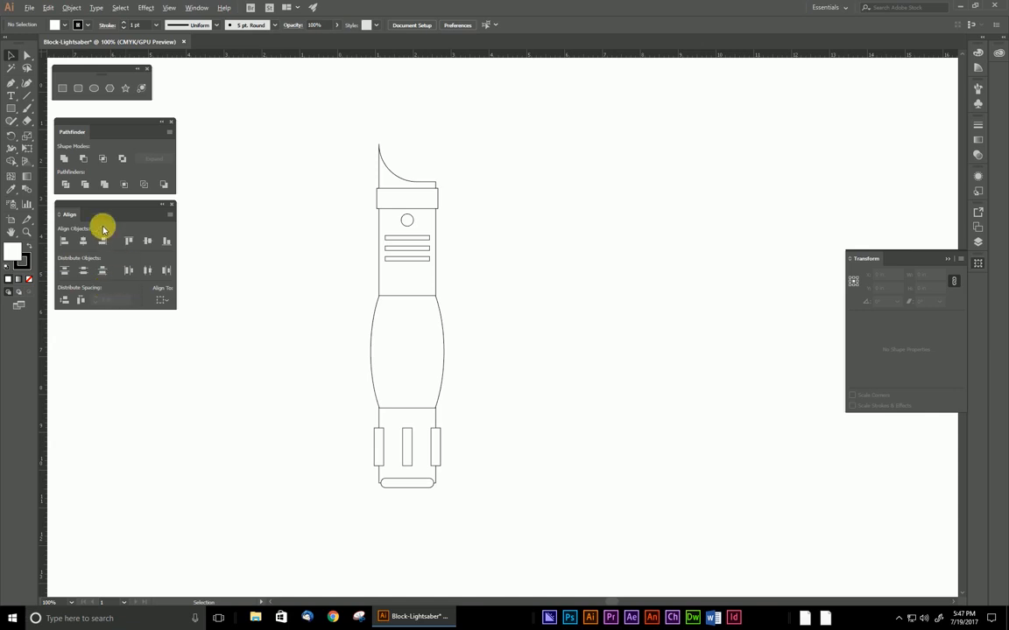
{"action": "left_click_drag", "start_coordinate": [330, 117], "coordinate": [423, 412]}
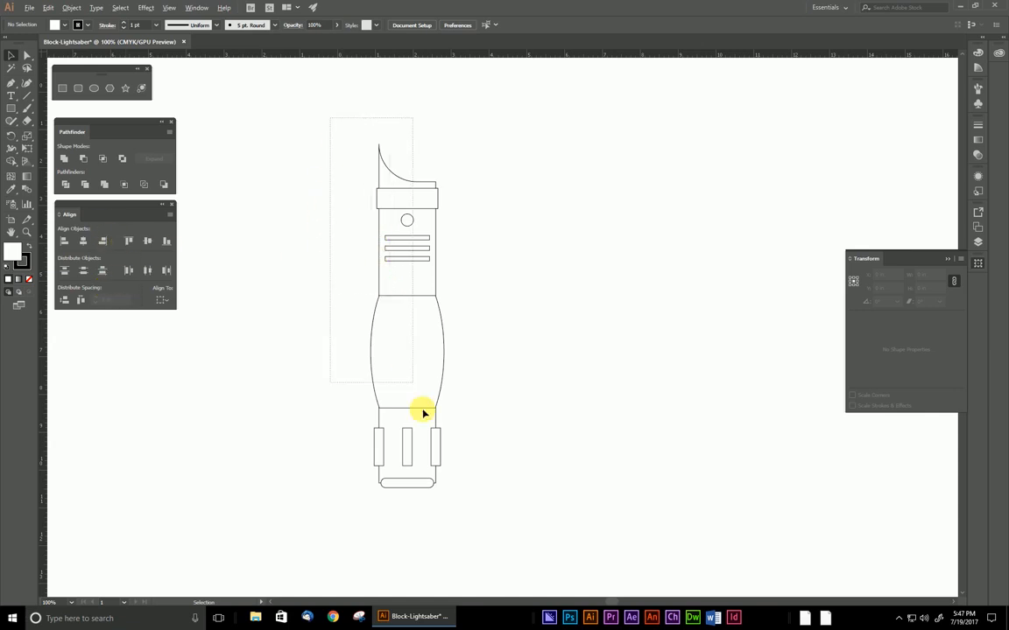
{"action": "left_click_drag", "start_coordinate": [468, 526], "coordinate": [482, 531]}
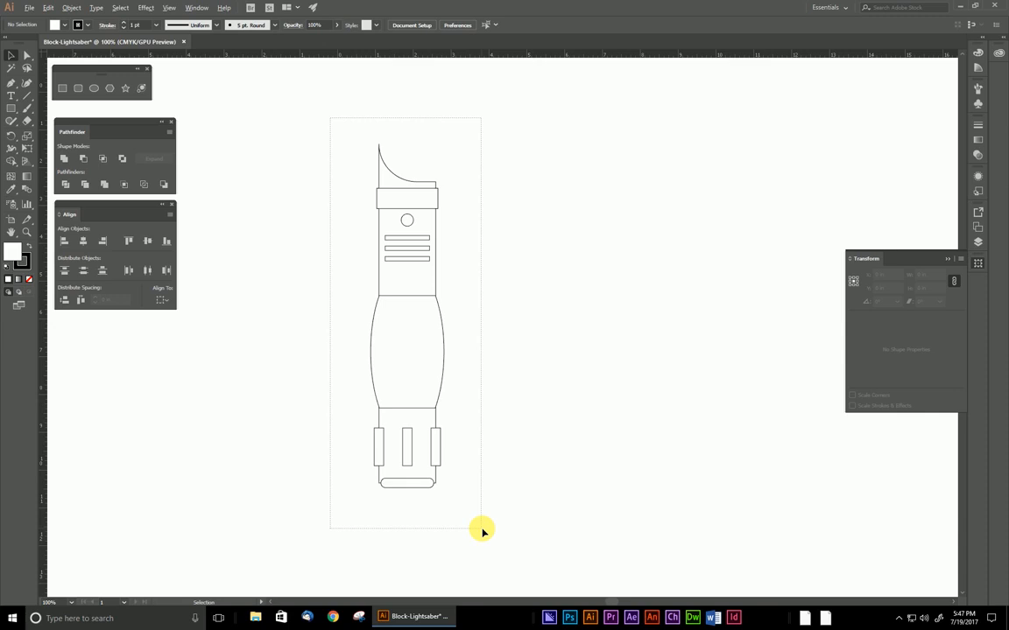
{"action": "left_click_drag", "start_coordinate": [483, 532], "coordinate": [482, 532]}
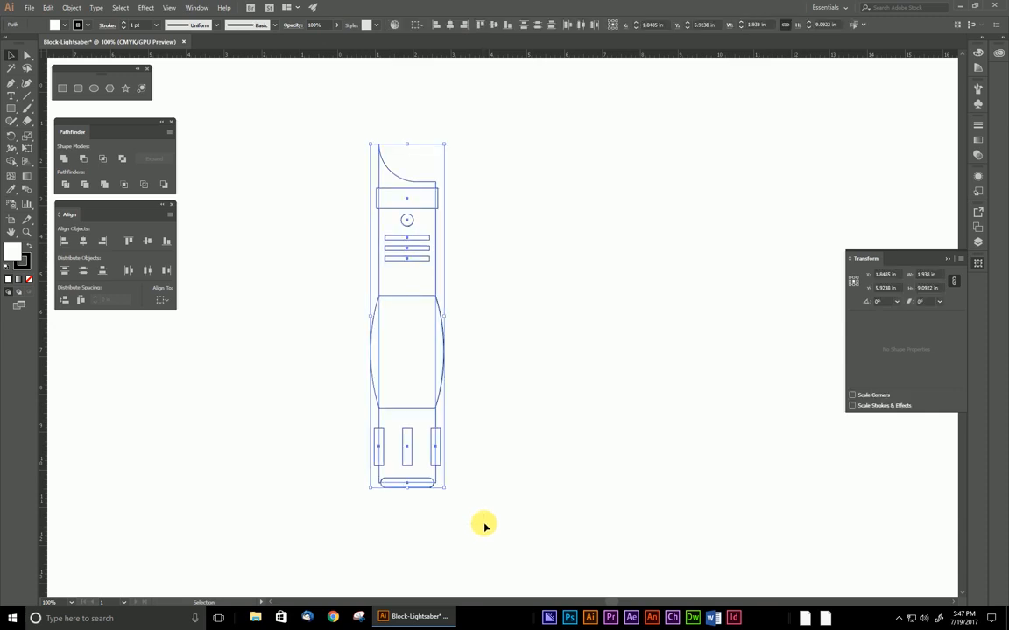
{"action": "left_click", "coordinate": [518, 366]}
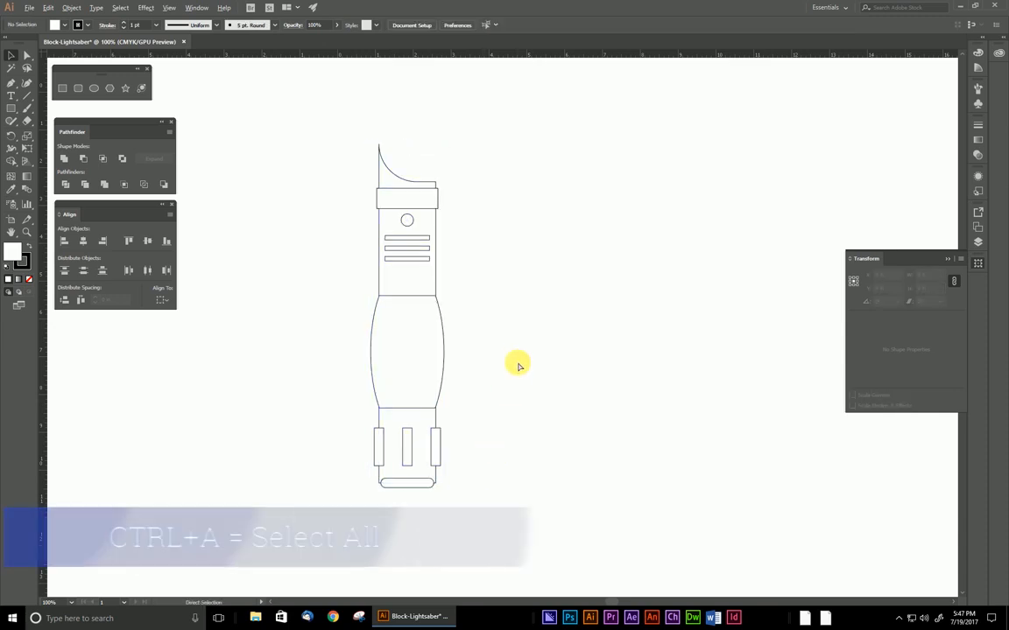
- Select all of the lightsaber's shapes and set their fill to None, leaving the black stroke
{"action": "key", "text": "ctrl+a"}
{"action": "key", "text": "v"}
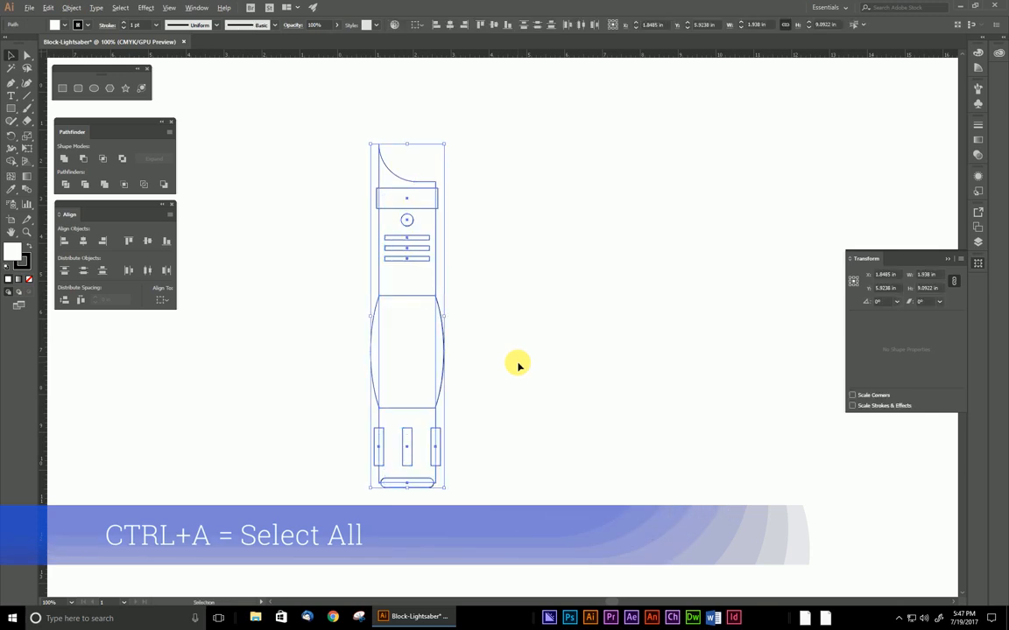
{"action": "left_click", "coordinate": [27, 262]}
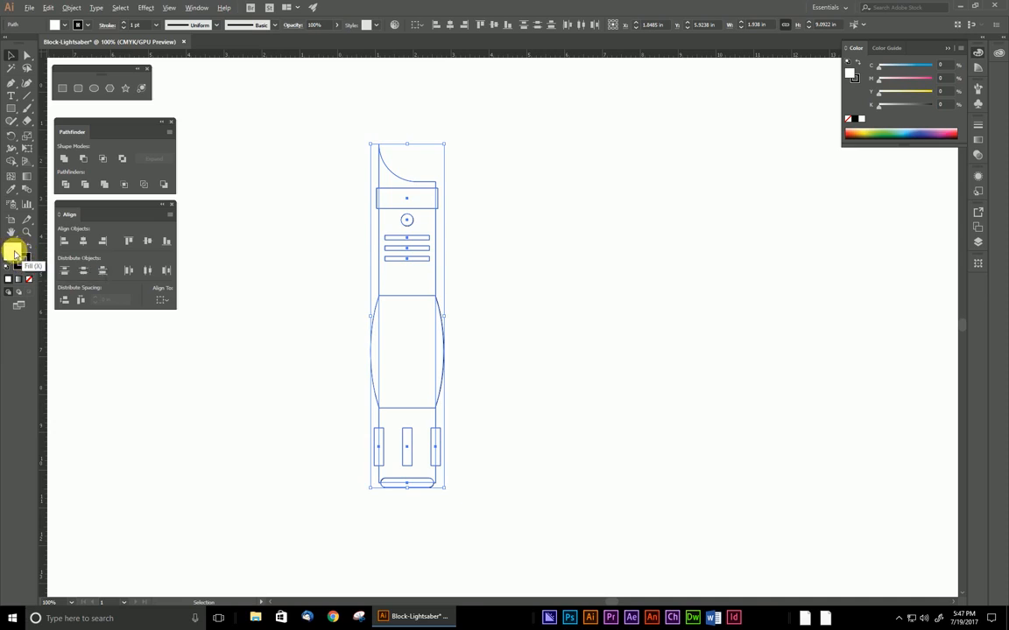
{"action": "left_click", "coordinate": [27, 262]}
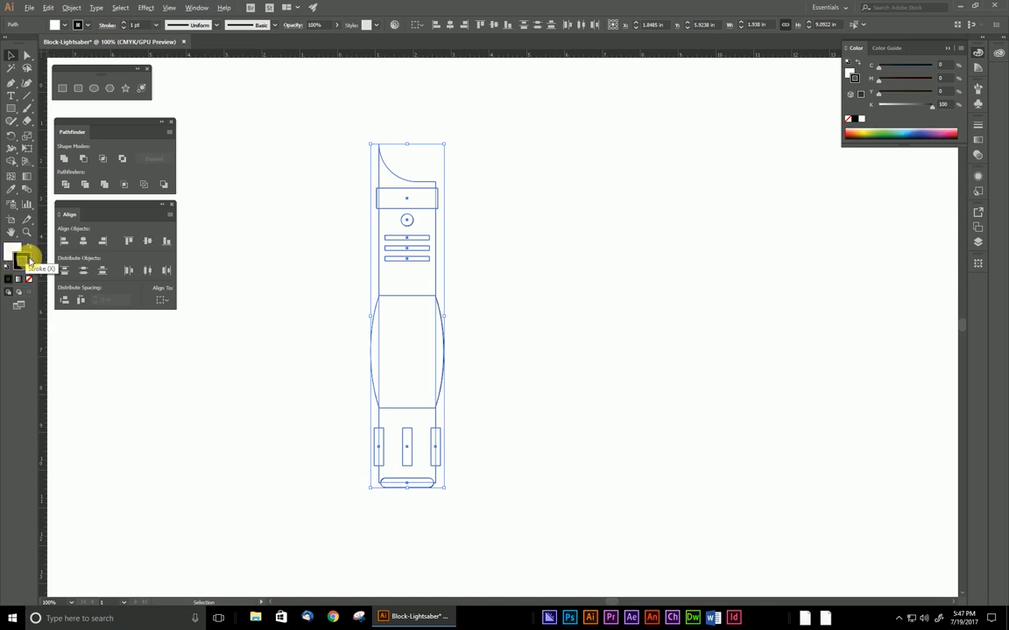
{"action": "left_click", "coordinate": [15, 252]}
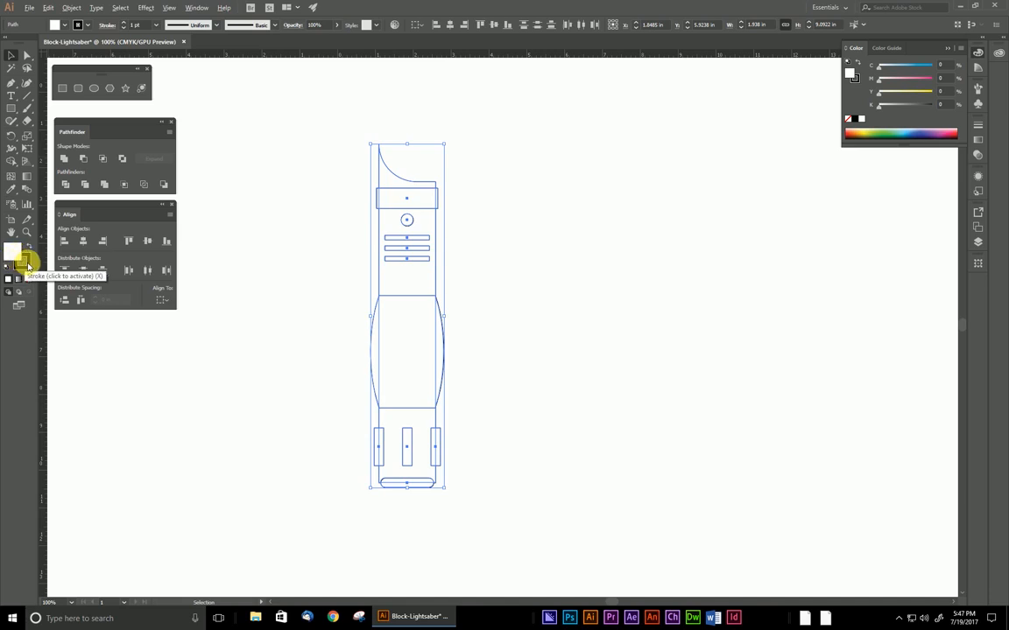
{"action": "left_click", "coordinate": [27, 263]}
{"action": "left_click", "coordinate": [11, 254]}
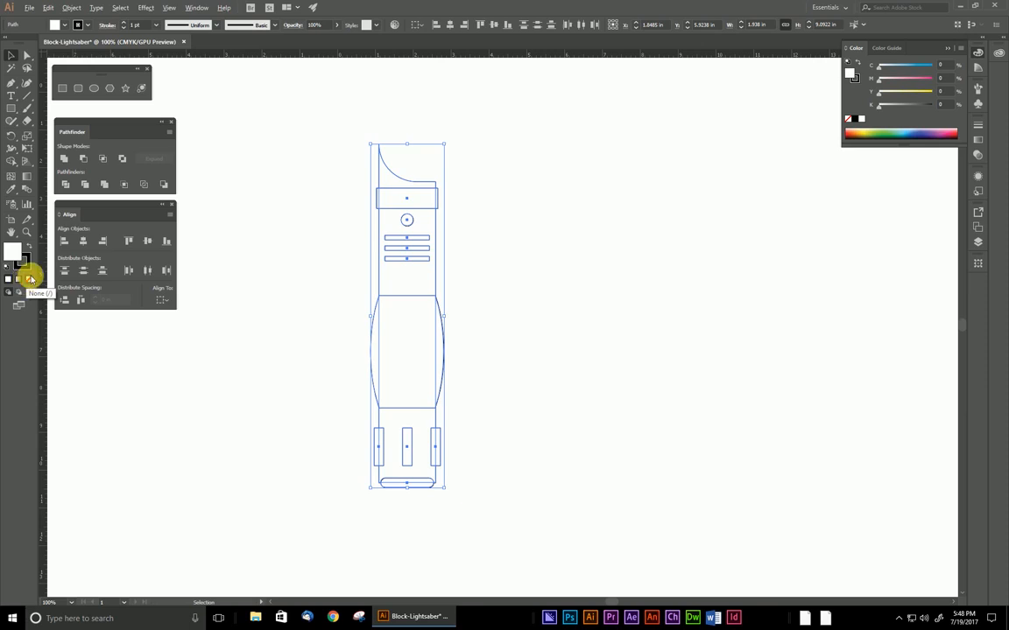
{"action": "left_click", "coordinate": [29, 280]}
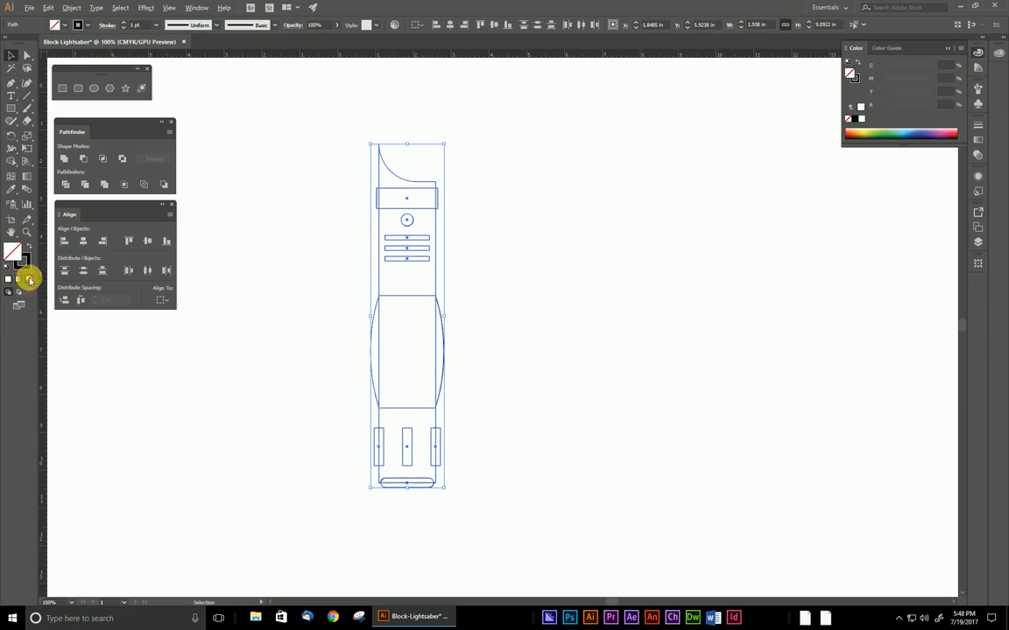
{"action": "left_click", "coordinate": [327, 385]}
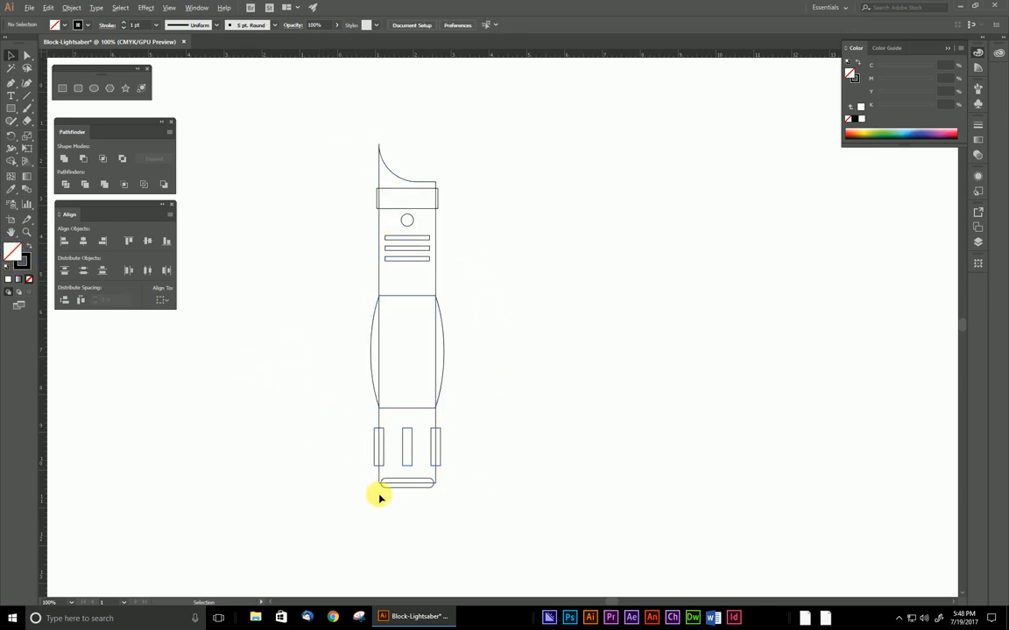
{"action": "left_click_drag", "start_coordinate": [343, 125], "coordinate": [490, 544]}
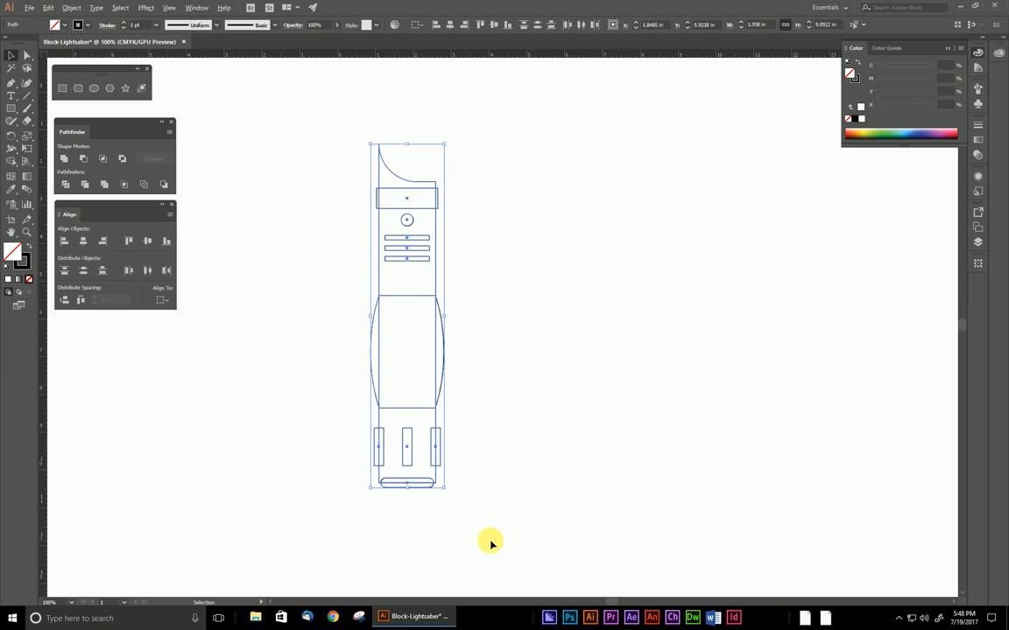
{"action": "left_click", "coordinate": [493, 543]}
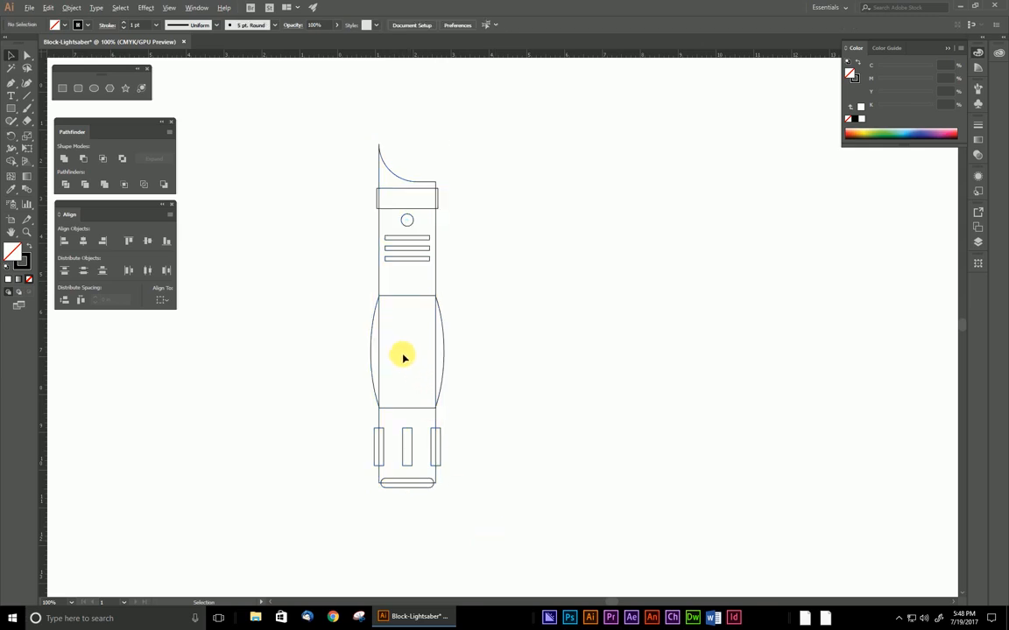
{"action": "left_click_drag", "start_coordinate": [403, 321], "coordinate": [409, 336]}
{"action": "left_click", "coordinate": [444, 346]}
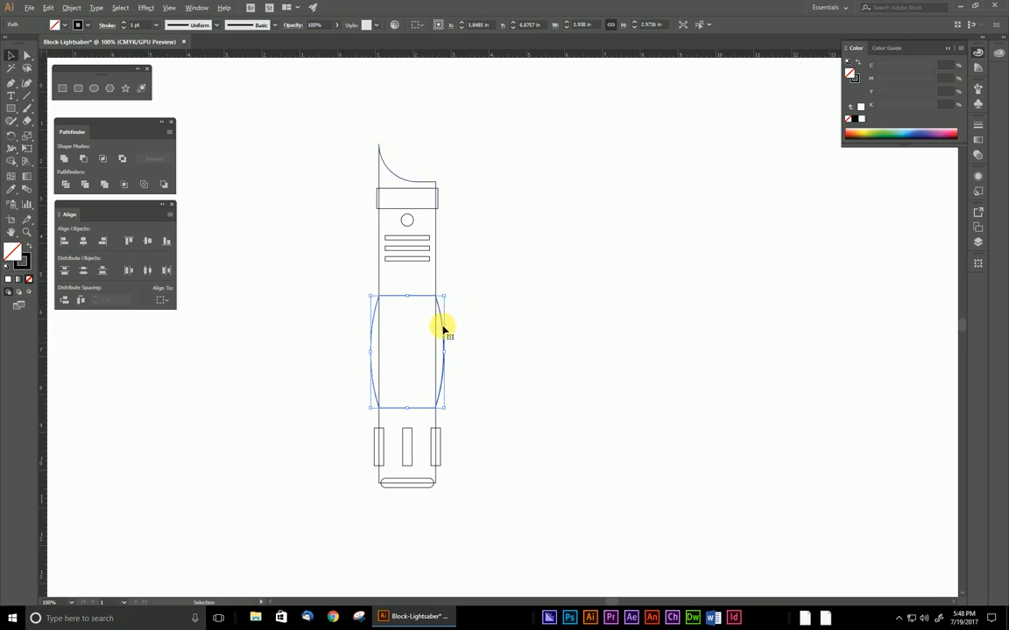
{"action": "left_click", "coordinate": [414, 347]}
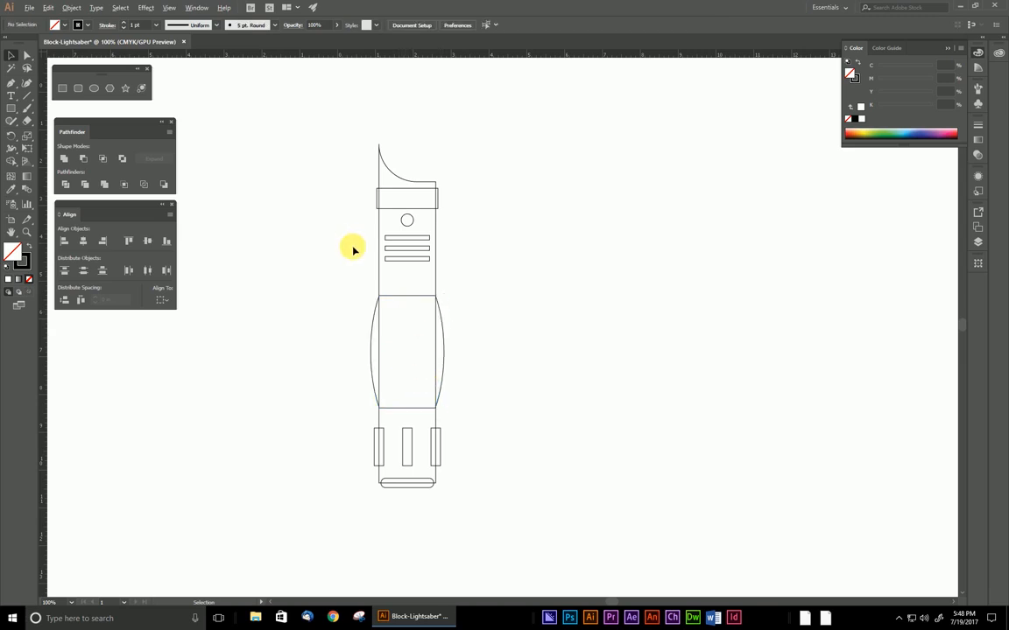
{"action": "left_click_drag", "start_coordinate": [418, 322], "coordinate": [421, 324]}
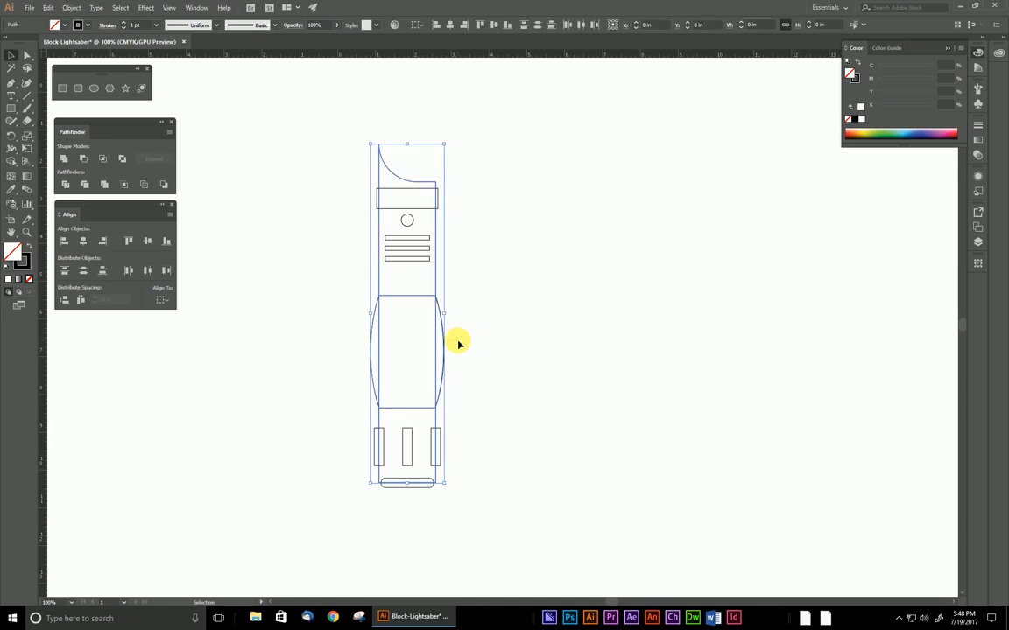
{"action": "left_click", "coordinate": [568, 360]}
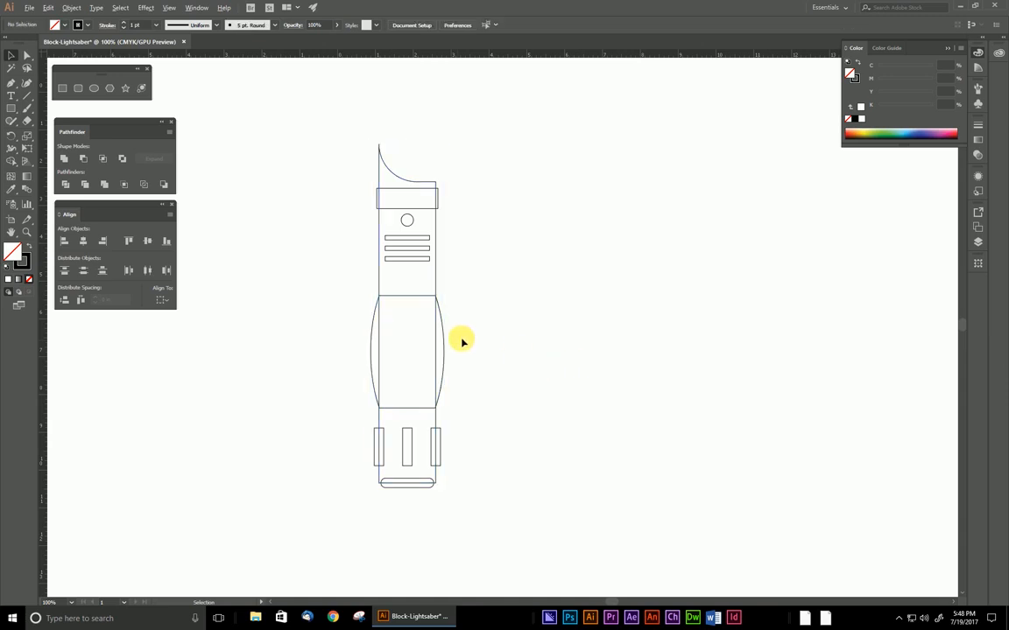
- With every shape selected, merge the wide band near the lightsaber's upper end into one piece with Shape Builder
{"action": "left_click", "coordinate": [11, 162]}
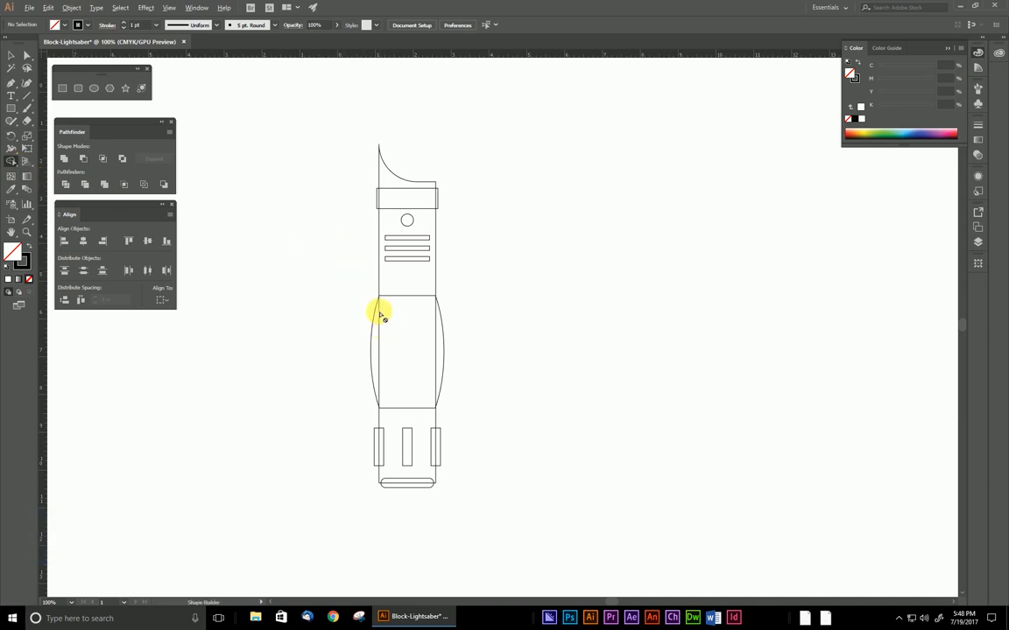
{"action": "key", "text": "ctrl+a"}
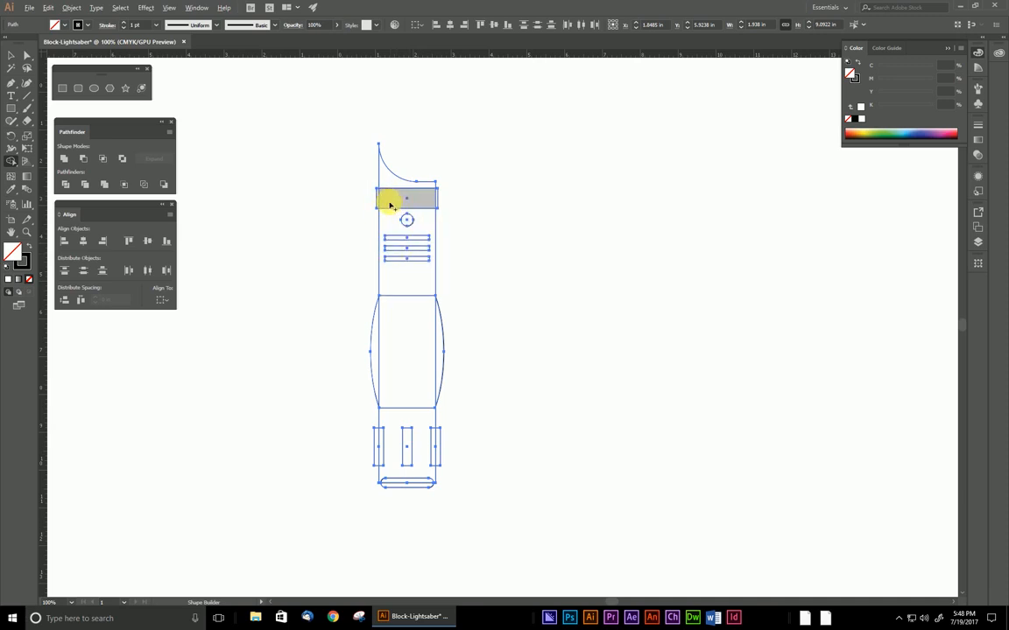
{"action": "scroll", "coordinate": [392, 204], "scroll_direction": "up", "scroll_amount": 1}
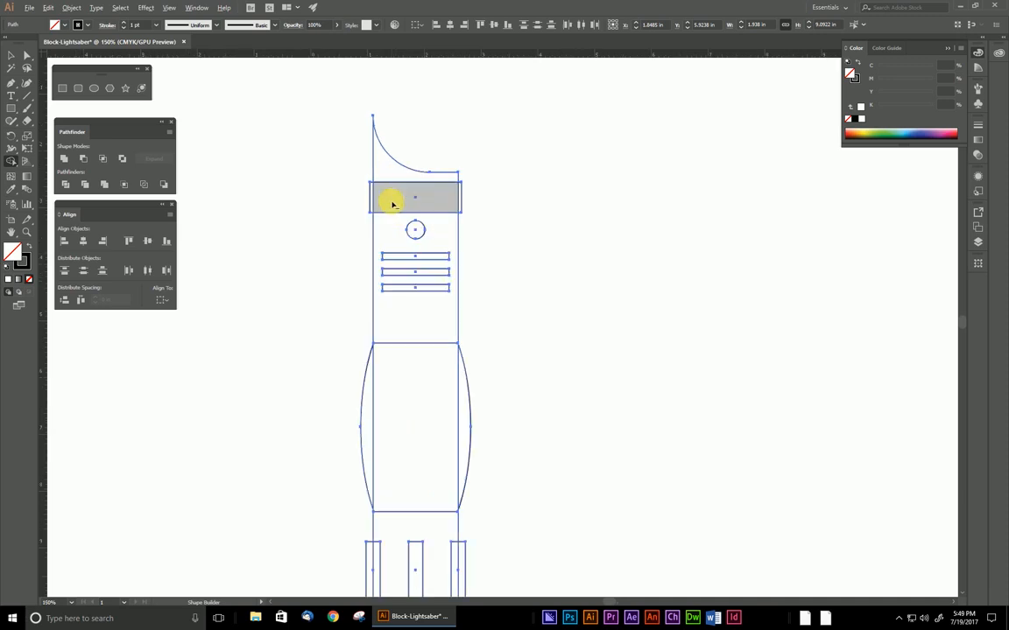
{"action": "scroll", "coordinate": [390, 207], "scroll_direction": "up", "scroll_amount": 2}
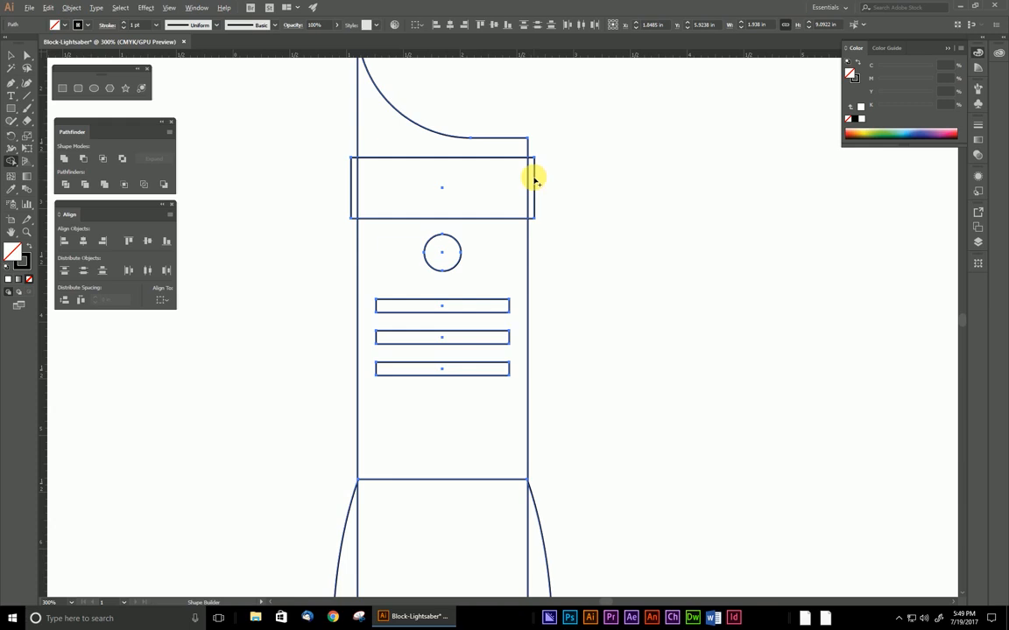
{"action": "left_click_drag", "start_coordinate": [533, 175], "coordinate": [389, 183]}
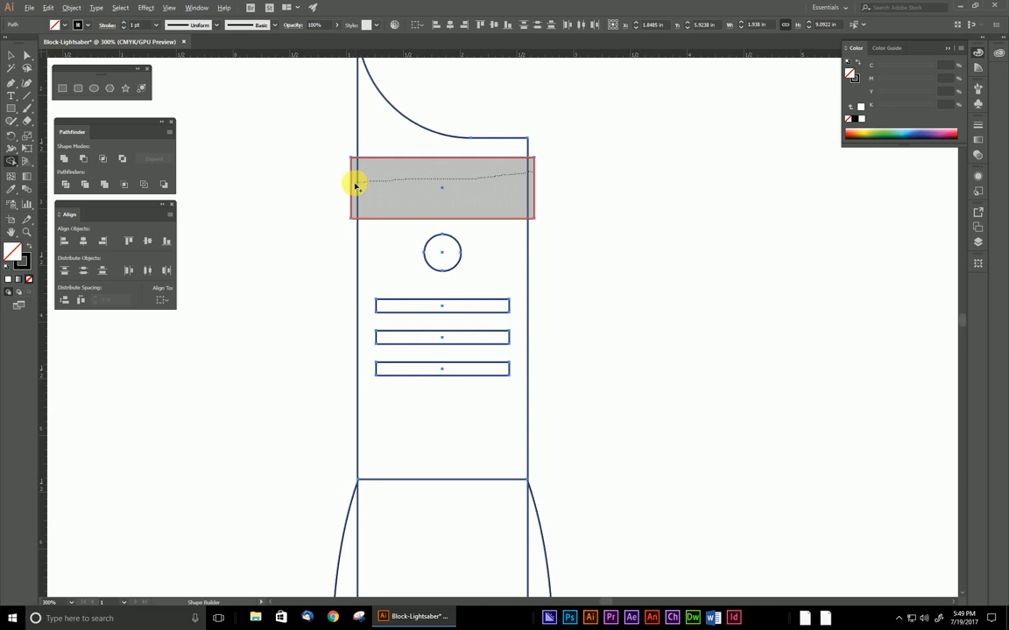
{"action": "left_click_drag", "start_coordinate": [354, 185], "coordinate": [353, 185]}
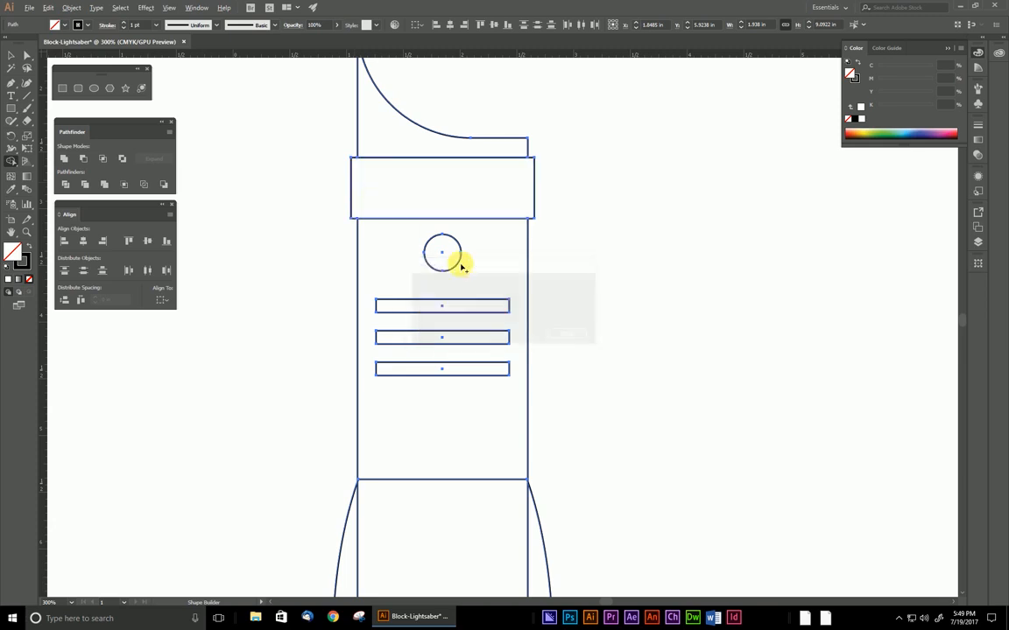
- Move the merged band off to the side to test that it is separate, and undo the move
{"action": "left_click", "coordinate": [11, 55]}
{"action": "left_click", "coordinate": [294, 162]}
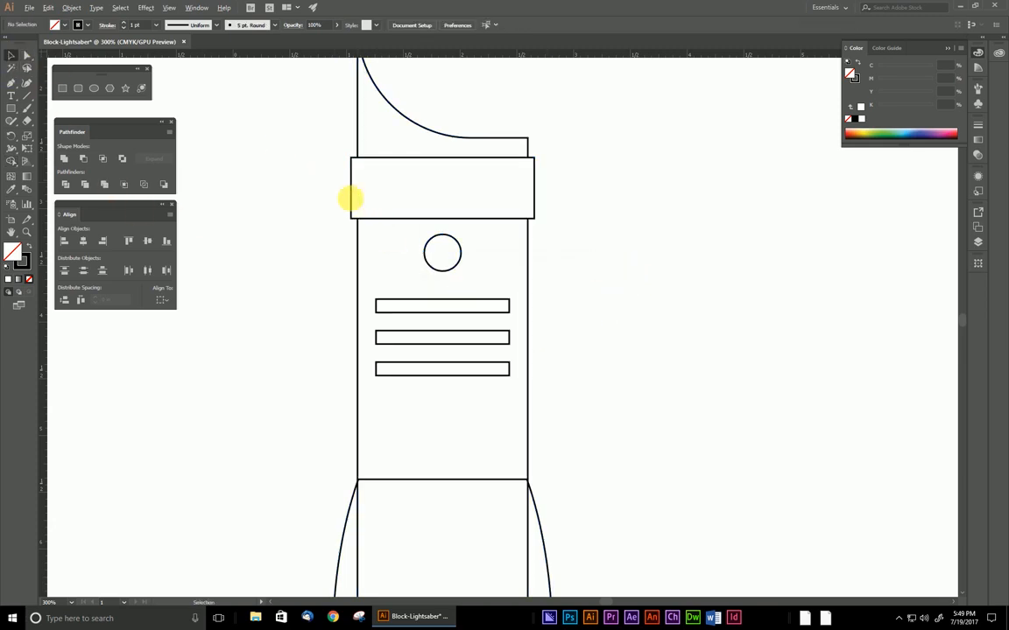
{"action": "left_click_drag", "start_coordinate": [350, 201], "coordinate": [551, 208]}
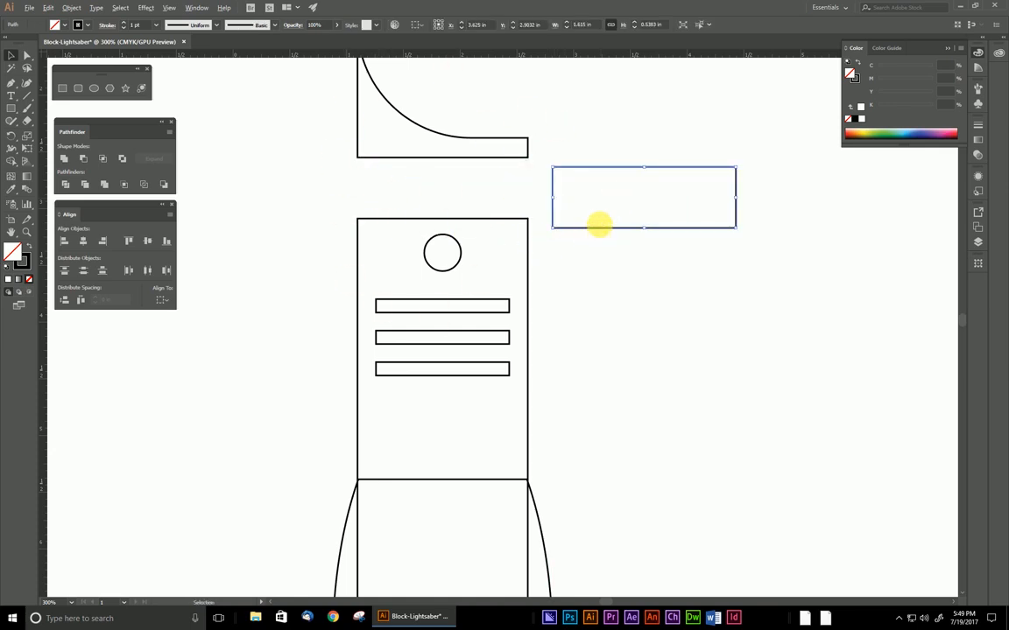
{"action": "key", "text": "ctrl+z"}
{"action": "left_click", "coordinate": [351, 270]}
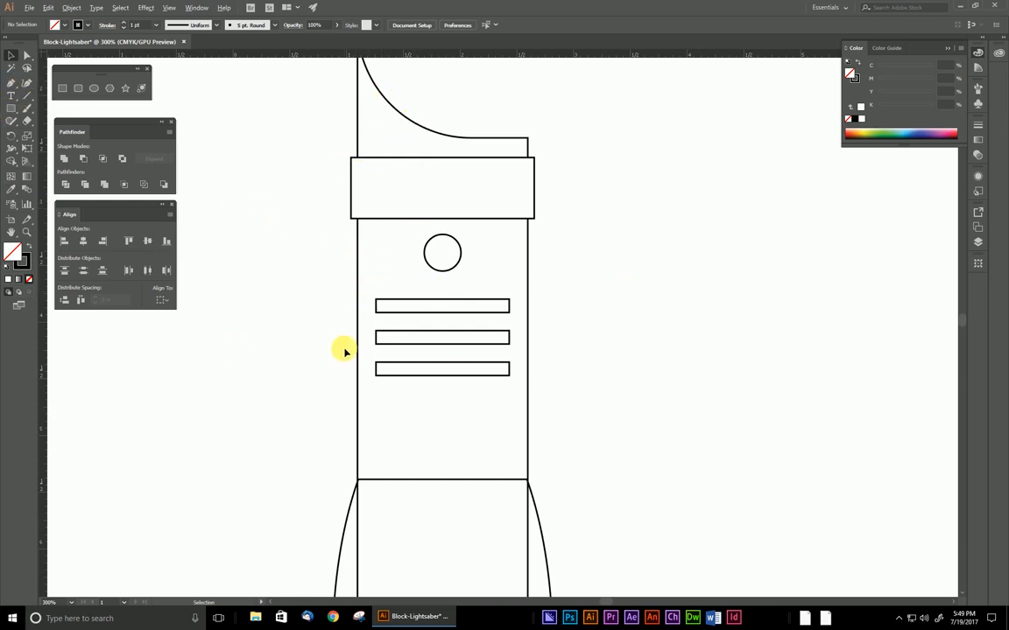
- Select all shapes and merge the grip's curved sides and middle into one piece with Shape Builder
{"action": "scroll", "coordinate": [345, 350], "scroll_direction": "down", "scroll_amount": 2}
{"action": "scroll", "coordinate": [346, 355], "scroll_direction": "down", "scroll_amount": 2}
{"action": "left_click", "coordinate": [11, 161]}
{"action": "scroll", "coordinate": [209, 367], "scroll_direction": "down", "scroll_amount": 1}
{"action": "scroll", "coordinate": [208, 368], "scroll_direction": "down", "scroll_amount": 1}
{"action": "key", "text": "ctrl"}
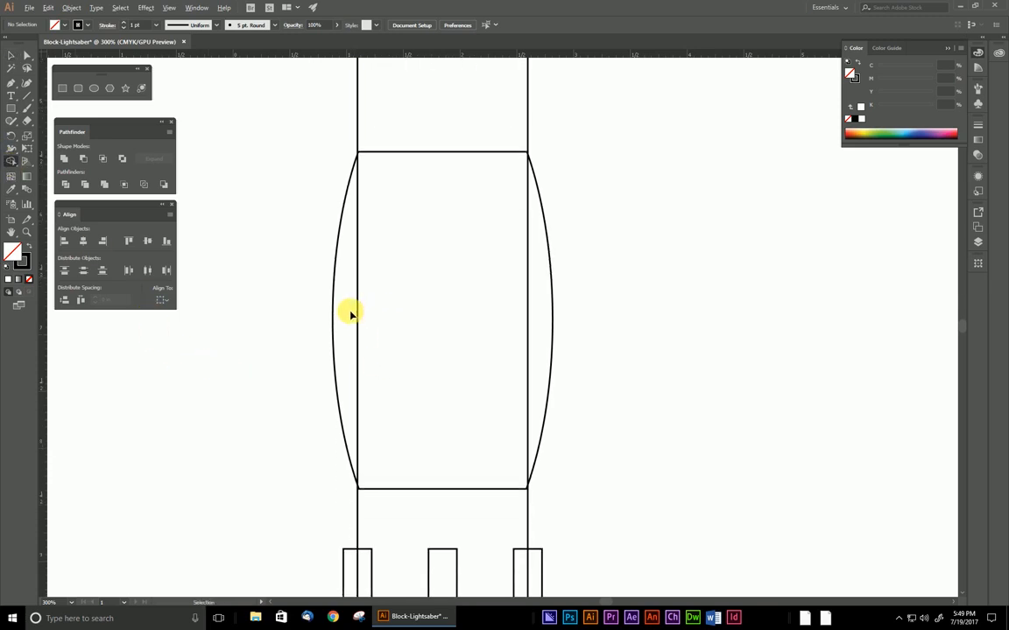
{"action": "key", "text": "ctrl+a"}
{"action": "left_click_drag", "start_coordinate": [344, 297], "coordinate": [537, 304]}
{"action": "scroll", "coordinate": [481, 375], "scroll_direction": "down", "scroll_amount": 3}
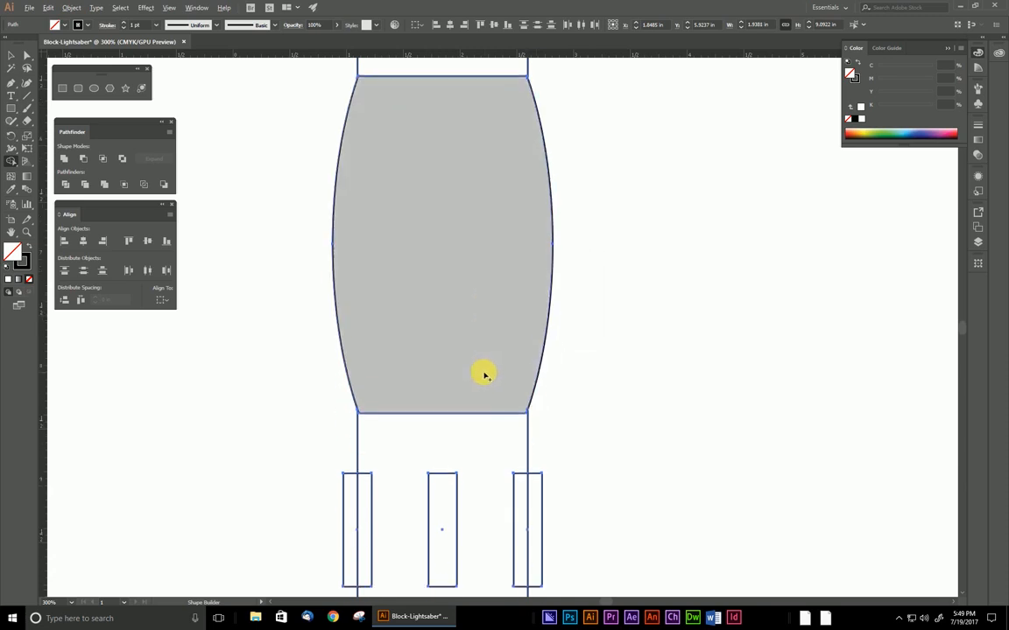
{"action": "scroll", "coordinate": [477, 378], "scroll_direction": "down", "scroll_amount": 2}
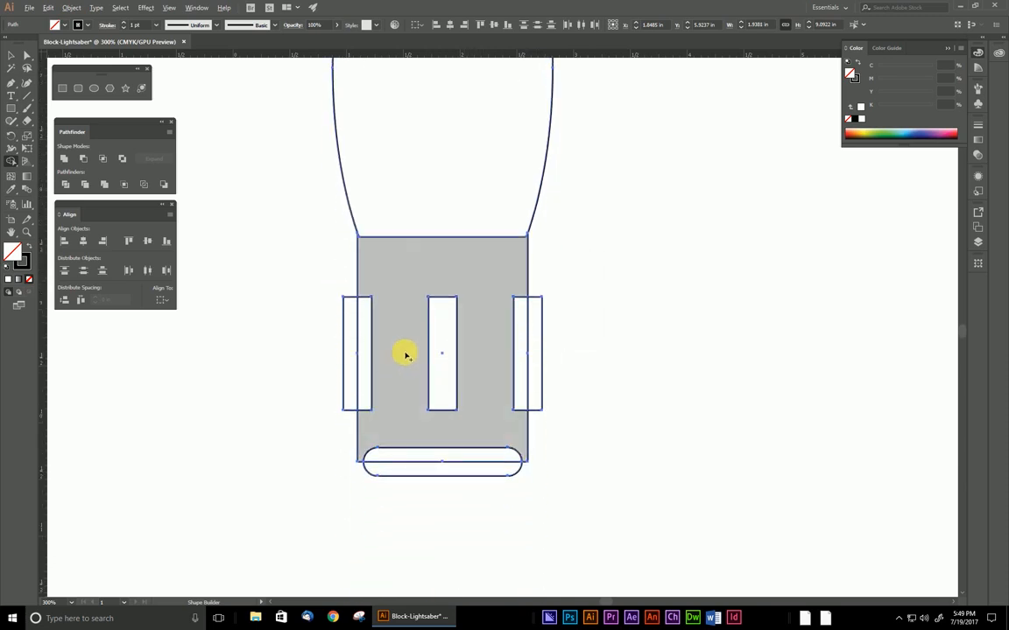
{"action": "scroll", "coordinate": [428, 280], "scroll_direction": "up", "scroll_amount": 5}
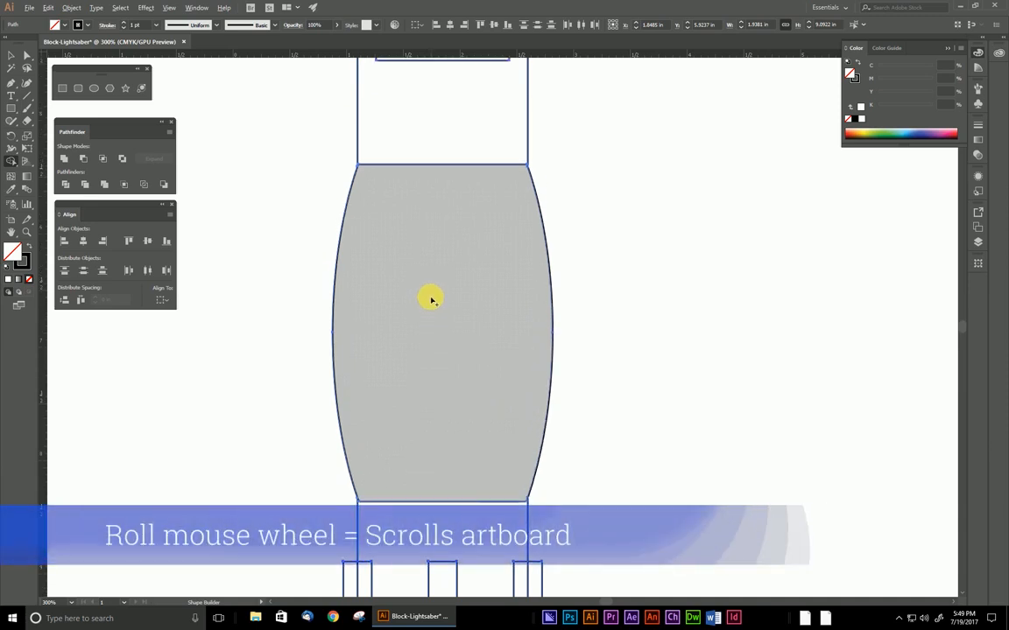
{"action": "scroll", "coordinate": [436, 282], "scroll_direction": "up", "scroll_amount": 1}
{"action": "scroll", "coordinate": [436, 282], "scroll_direction": "down", "scroll_amount": 3}
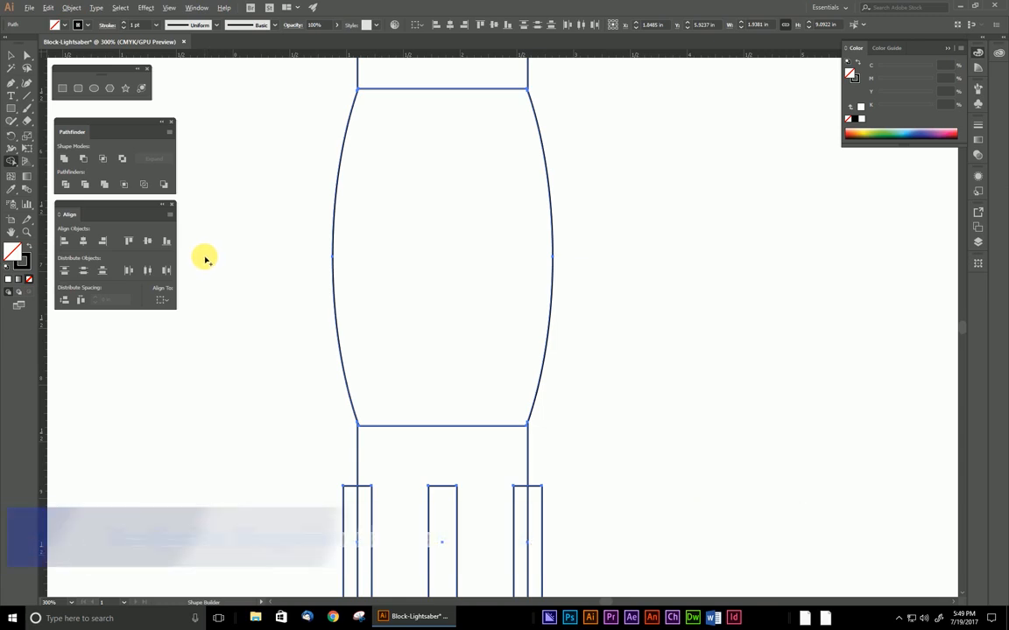
- Merge each outer upright rectangle into one piece and the rounded base's overlapping half into the body with Shape Builder, then deselect everything
{"action": "key", "text": "space"}
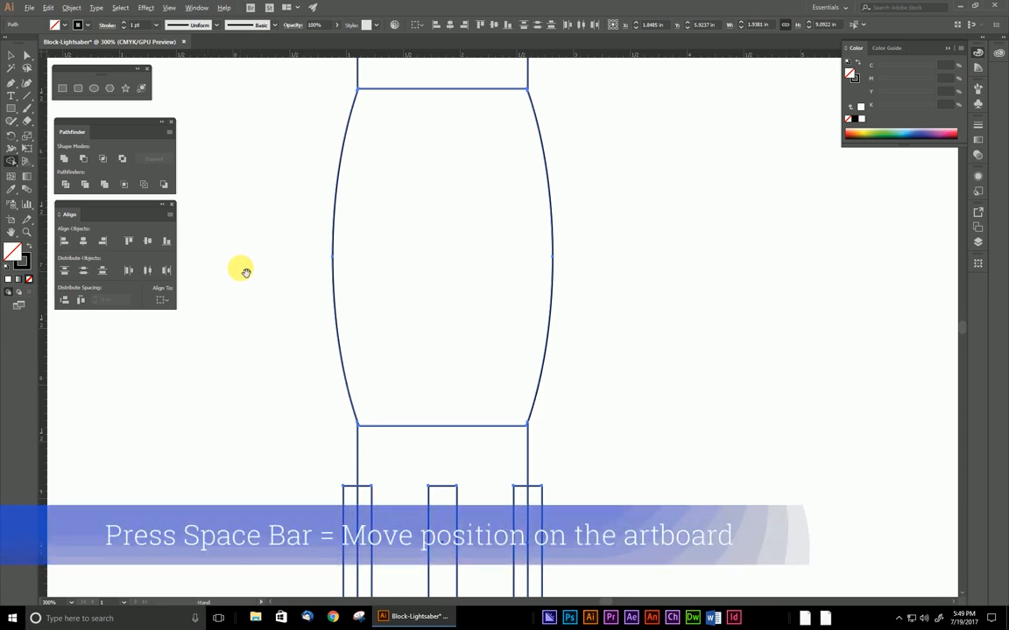
{"action": "mouse_move", "coordinate": [226, 413]}
{"action": "left_mouse_down"}
{"action": "mouse_move", "coordinate": [354, 394]}
{"action": "mouse_move", "coordinate": [268, 177]}
{"action": "mouse_move", "coordinate": [198, 416]}
{"action": "mouse_move", "coordinate": [323, 134]}
{"action": "mouse_move", "coordinate": [484, 349]}
{"action": "mouse_move", "coordinate": [298, 335]}
{"action": "left_mouse_up"}
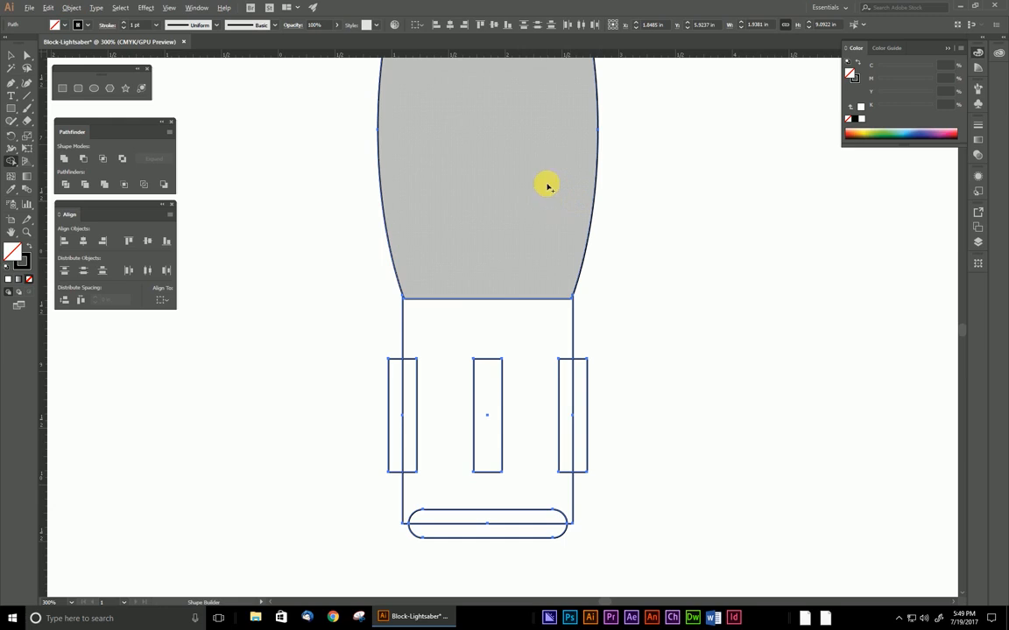
{"action": "mouse_move", "coordinate": [157, 453]}
{"action": "left_mouse_down"}
{"action": "mouse_move", "coordinate": [299, 221]}
{"action": "mouse_move", "coordinate": [79, 319]}
{"action": "mouse_move", "coordinate": [90, 389]}
{"action": "mouse_move", "coordinate": [92, 359]}
{"action": "left_mouse_up"}
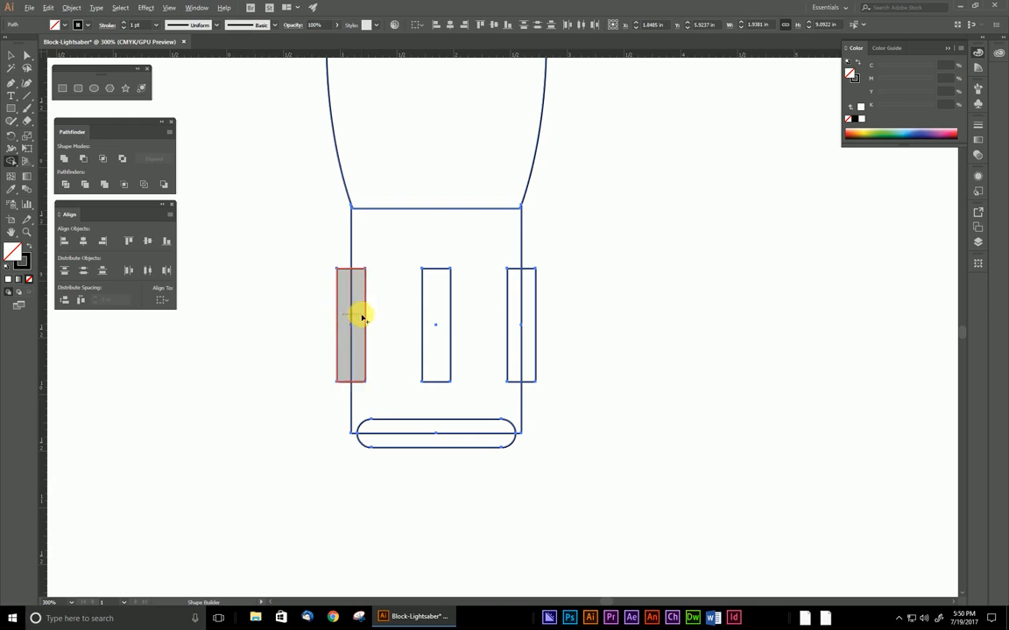
{"action": "left_click_drag", "start_coordinate": [518, 311], "coordinate": [532, 309]}
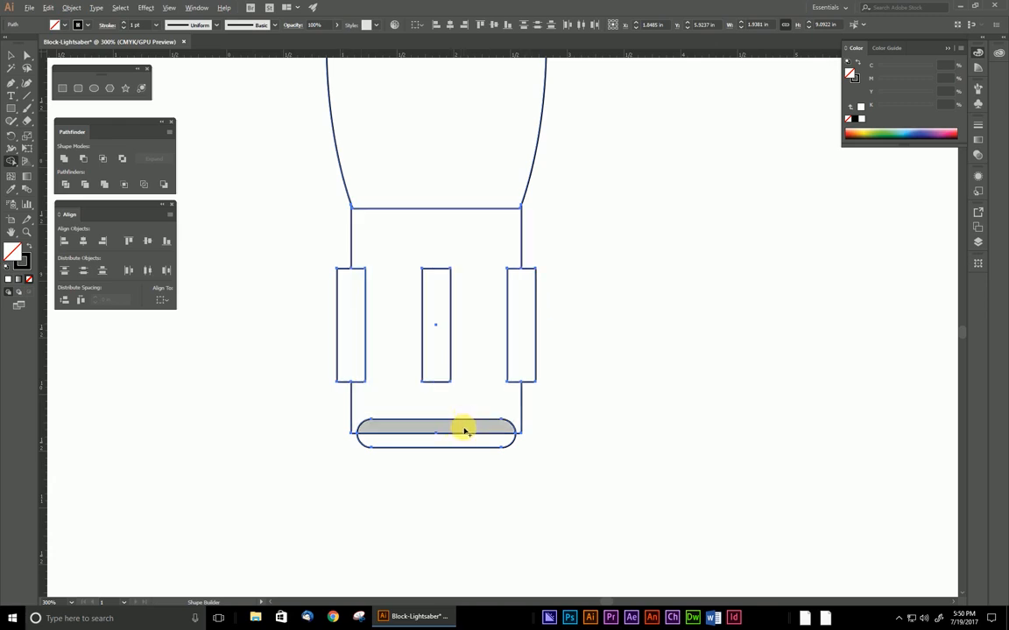
{"action": "left_click_drag", "start_coordinate": [467, 422], "coordinate": [470, 396]}
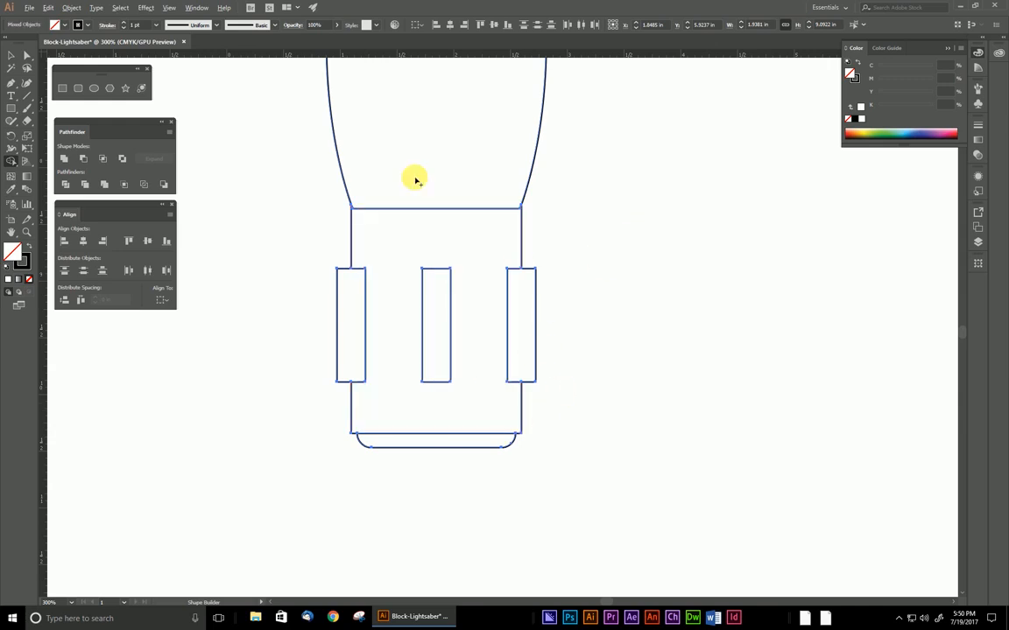
{"action": "left_click", "coordinate": [11, 56]}
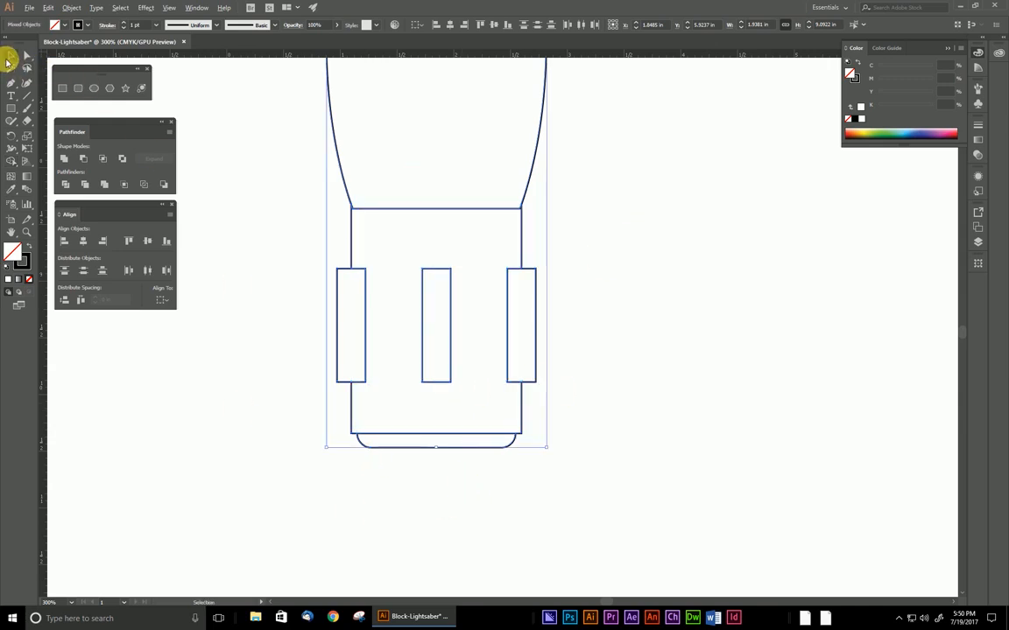
{"action": "left_click", "coordinate": [269, 305]}
- Show the Swatches and place them directly below the Align controls, with the whole lightsaber in view
{"action": "scroll", "coordinate": [302, 317], "scroll_direction": "down", "scroll_amount": 5}
{"action": "left_click_drag", "start_coordinate": [398, 256], "coordinate": [407, 433]}
{"action": "left_click_drag", "start_coordinate": [405, 313], "coordinate": [256, 543]}
{"action": "left_click", "coordinate": [253, 505]}
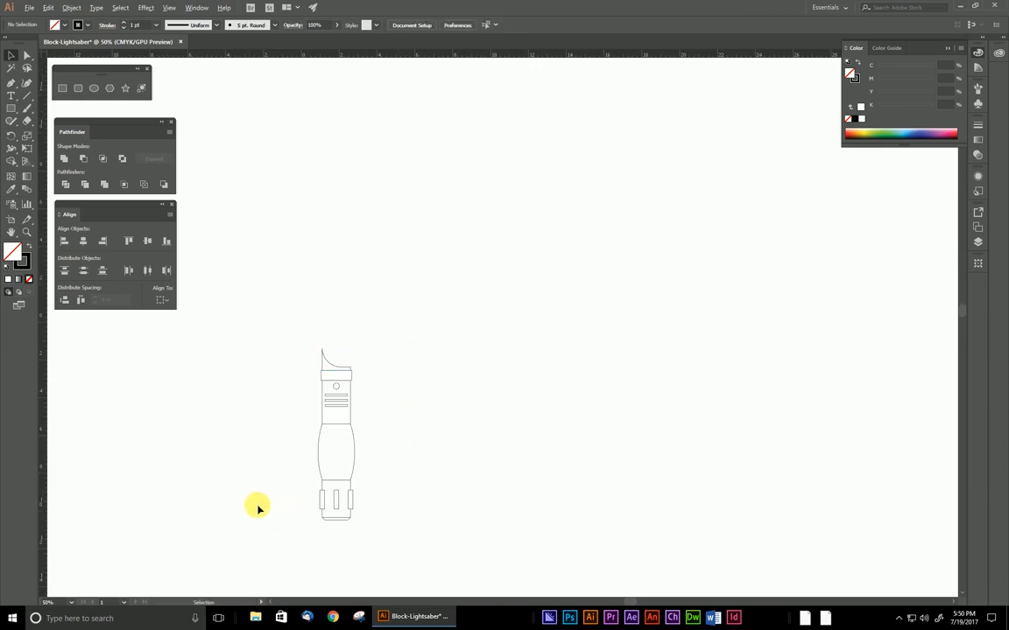
{"action": "left_click_drag", "start_coordinate": [254, 498], "coordinate": [271, 460]}
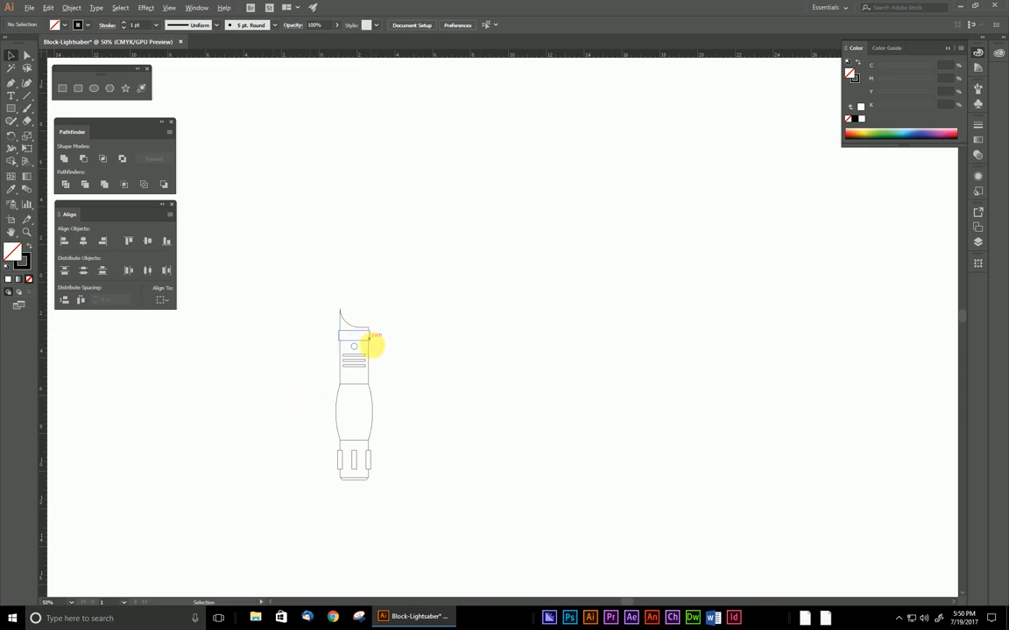
{"action": "scroll", "coordinate": [371, 347], "scroll_direction": "up", "scroll_amount": 2}
{"action": "mouse_move", "coordinate": [417, 461]}
{"action": "left_mouse_down"}
{"action": "mouse_move", "coordinate": [409, 344]}
{"action": "mouse_move", "coordinate": [410, 354]}
{"action": "left_mouse_up"}
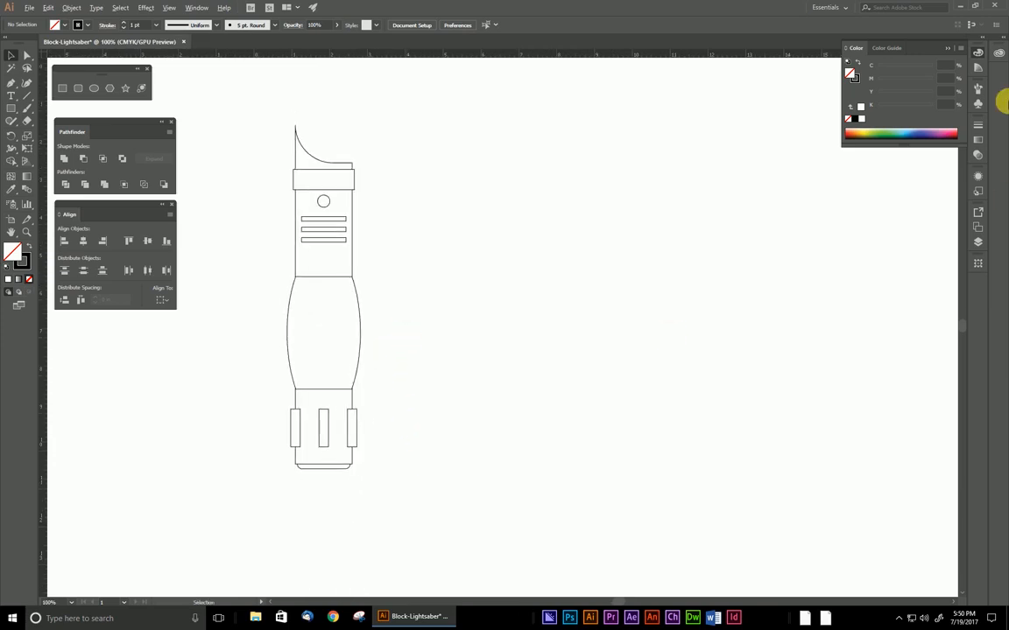
{"action": "left_click", "coordinate": [979, 142]}
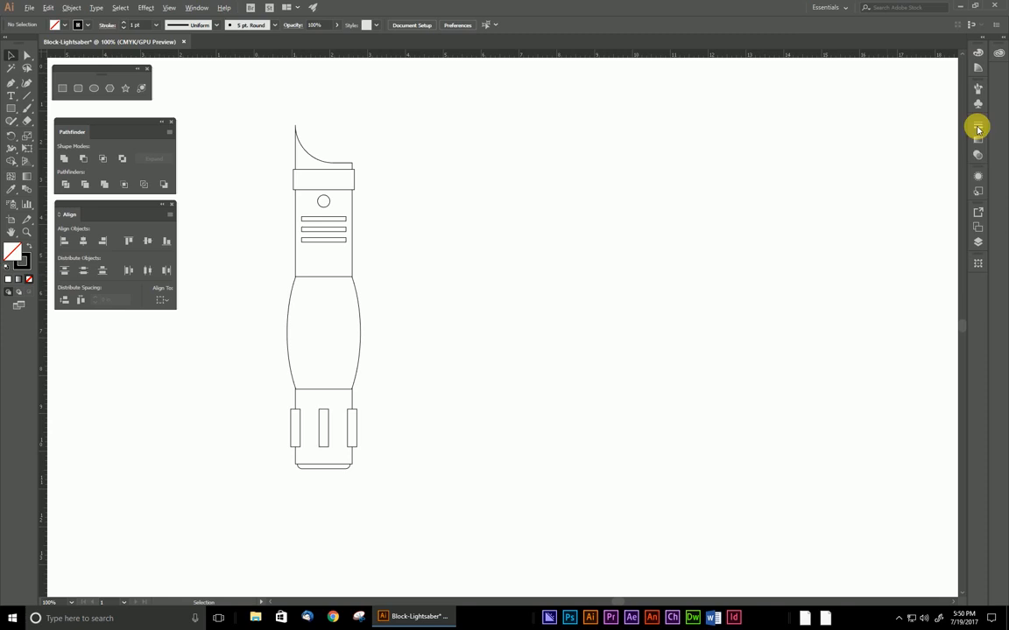
{"action": "left_click", "coordinate": [195, 8]}
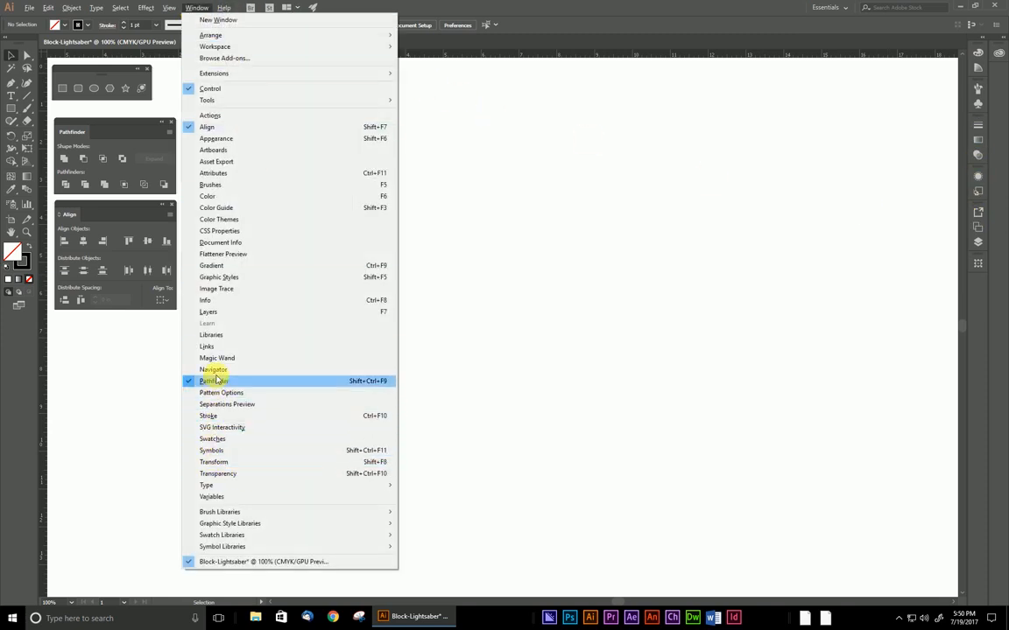
{"action": "left_click", "coordinate": [212, 439]}
{"action": "left_click_drag", "start_coordinate": [630, 190], "coordinate": [92, 325]}
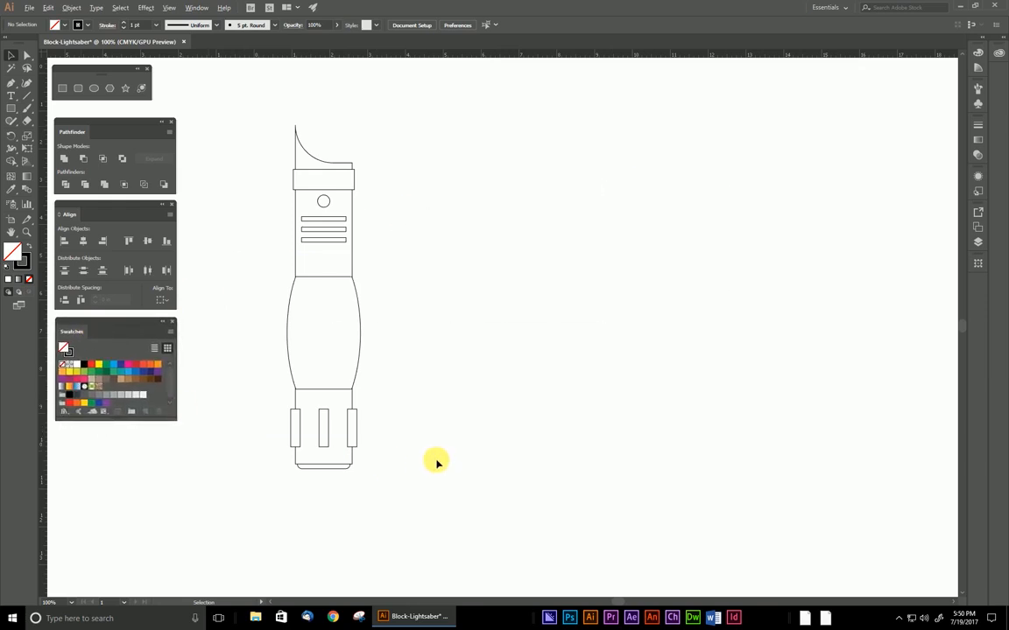
{"action": "left_click", "coordinate": [359, 316]}
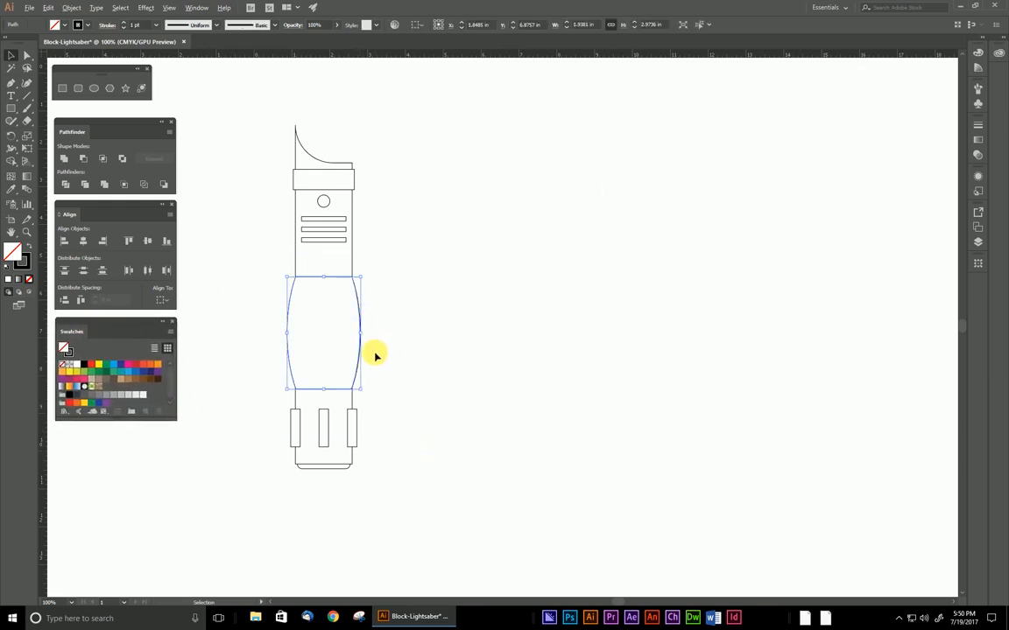
{"action": "left_click", "coordinate": [356, 184], "text": "shift"}
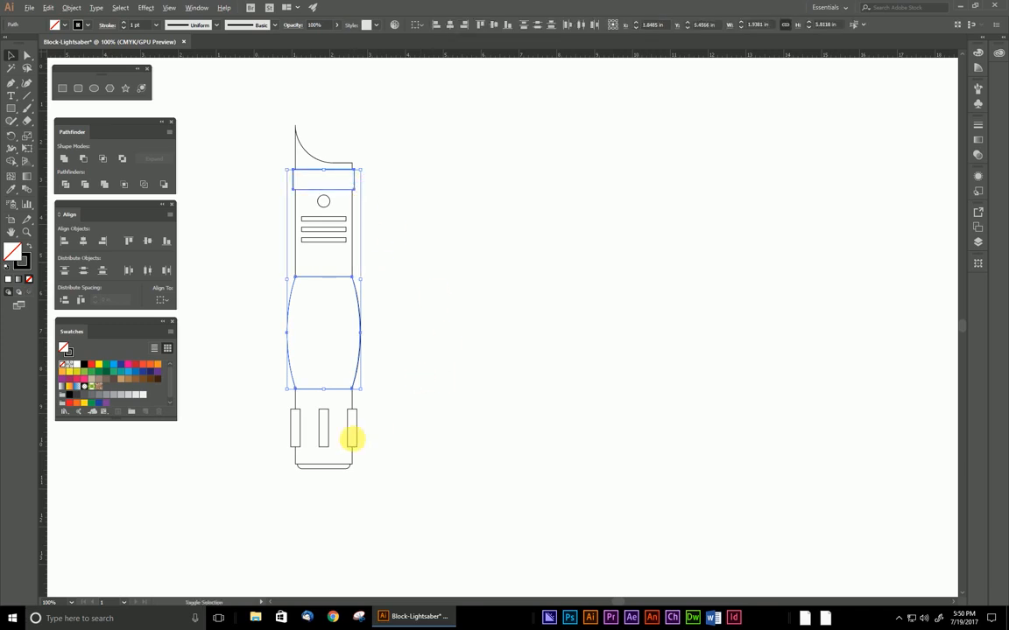
{"action": "left_click", "coordinate": [355, 439], "text": "shift"}
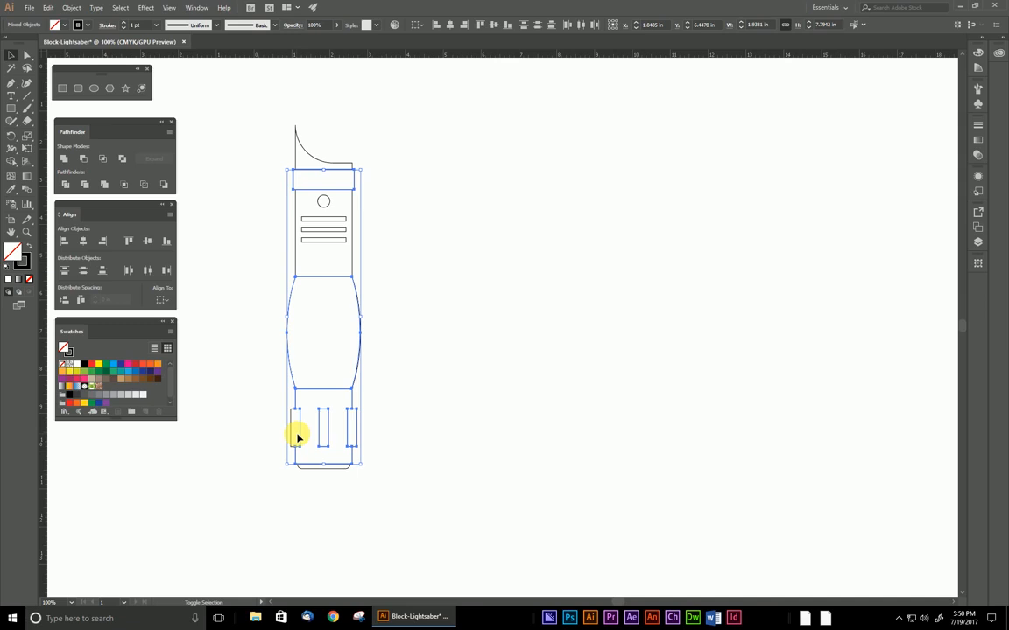
{"action": "left_click", "coordinate": [299, 433], "text": "shift"}
{"action": "left_click", "coordinate": [287, 435]}
- Fill the left upright rectangle on the lower body with black and deselect it
{"action": "left_click", "coordinate": [291, 434]}
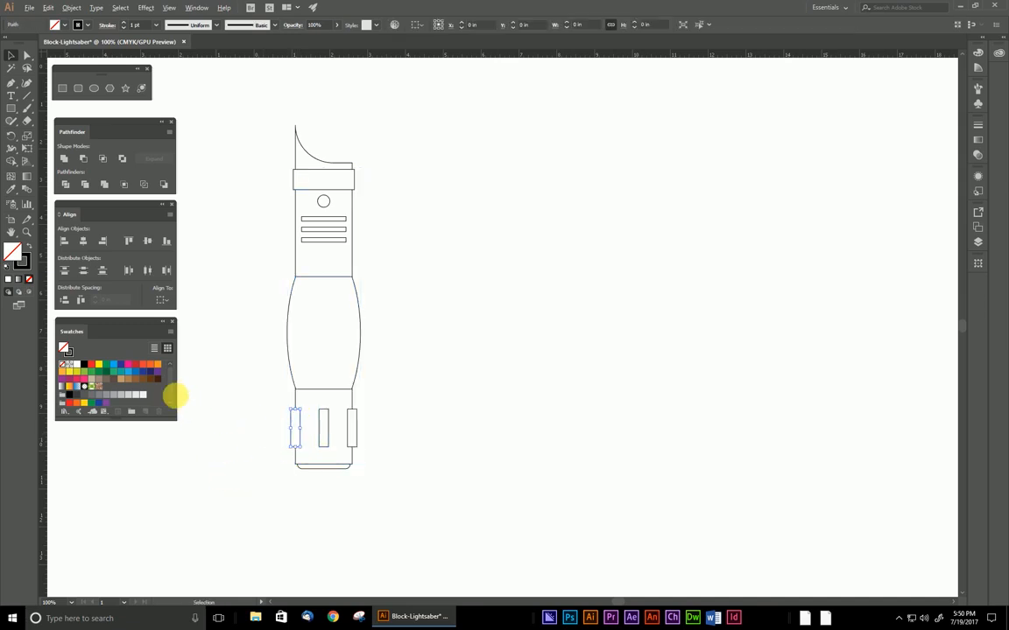
{"action": "left_click", "coordinate": [84, 365]}
{"action": "left_click", "coordinate": [216, 477]}
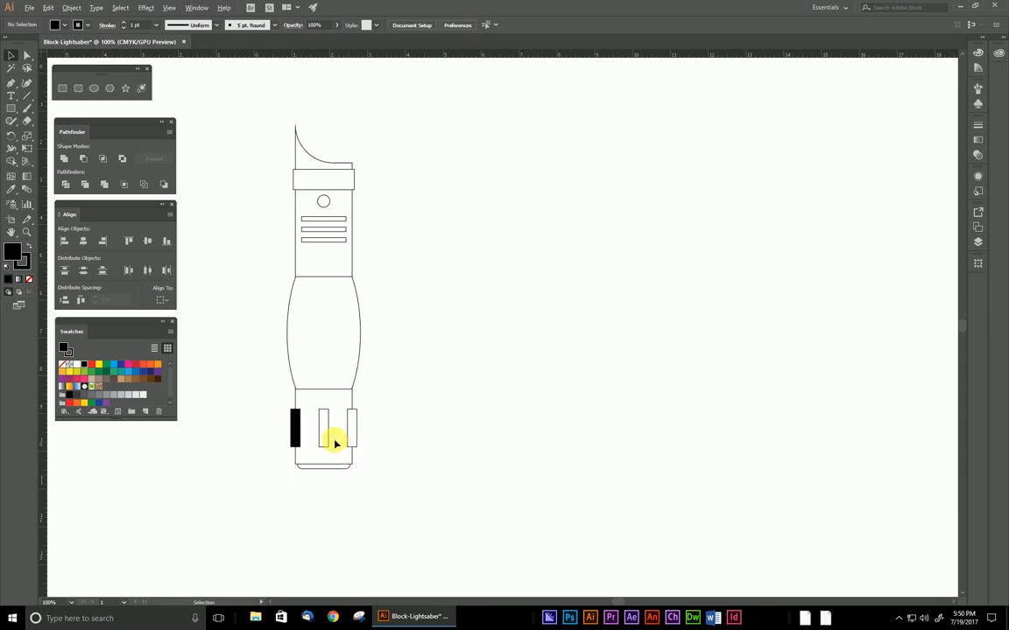
- Try nudging the lower body's compound path to the right, and nudge it back to its place
{"action": "left_click", "coordinate": [331, 444]}
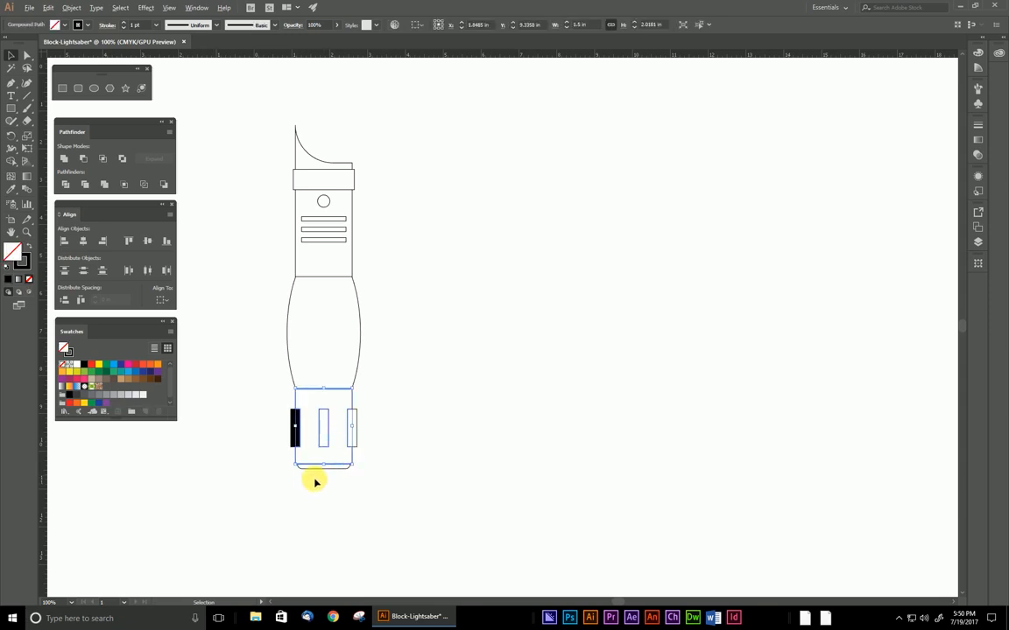
{"action": "key", "text": "Right"}
{"action": "key", "text": "Right"}
{"action": "key", "text": "Right"}
{"action": "key", "text": "Right"}
{"action": "key", "text": "Right"}
{"action": "key", "text": "Right"}
{"action": "key", "text": "Right"}
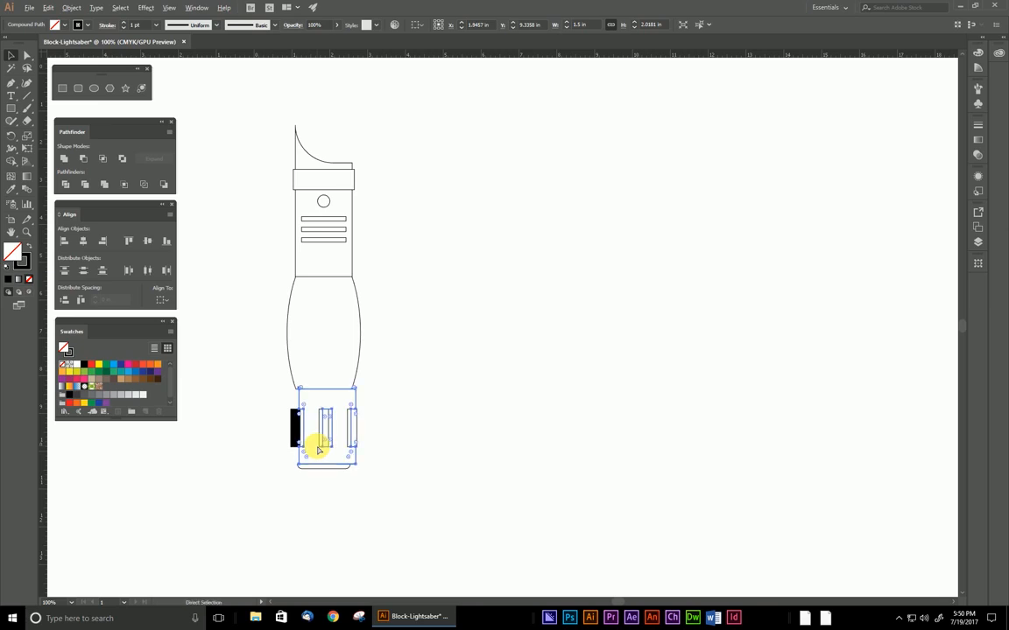
{"action": "key", "text": "Left"}
{"action": "key", "text": "Left"}
{"action": "key", "text": "Left"}
{"action": "key", "text": "Left"}
{"action": "key", "text": "Left"}
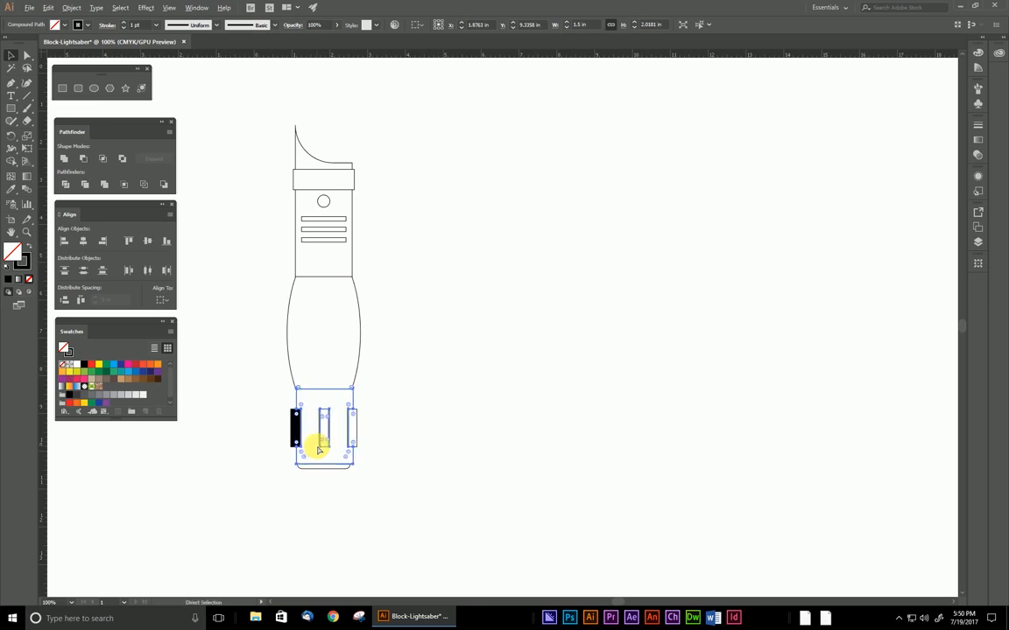
{"action": "left_click", "coordinate": [377, 406]}
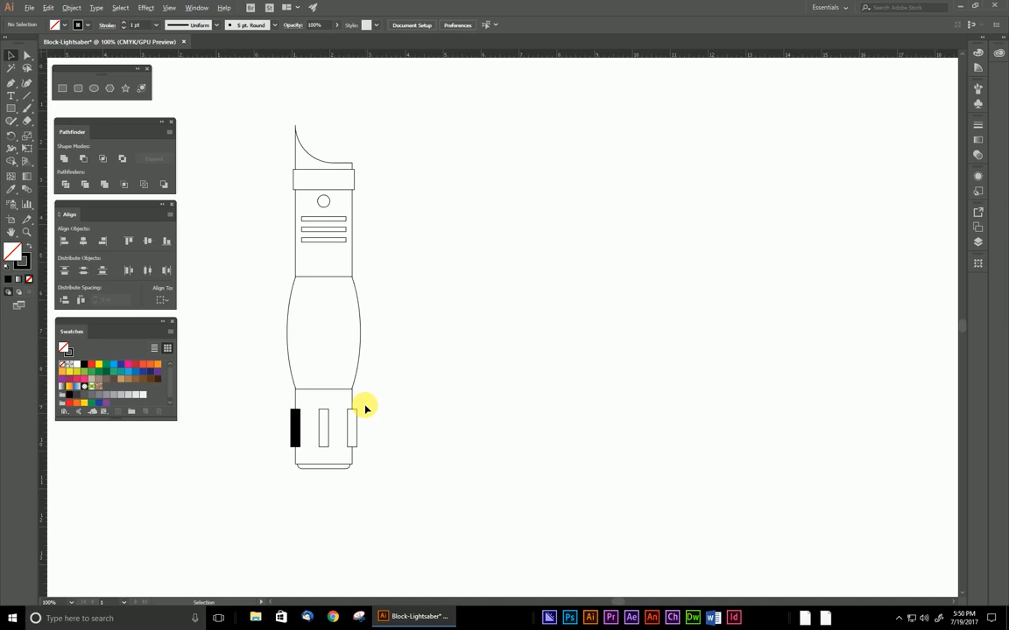
- Select the three upright rectangles on the lower body, without the body itself, and fill them with black
{"action": "left_click_drag", "start_coordinate": [313, 419], "coordinate": [396, 458]}
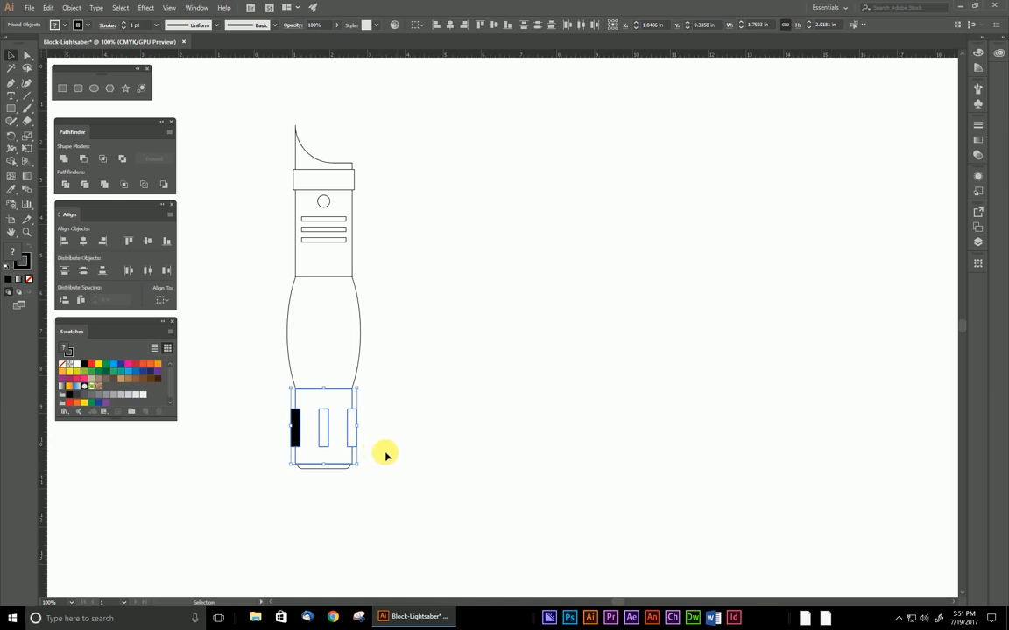
{"action": "left_click", "coordinate": [354, 400], "text": "shift"}
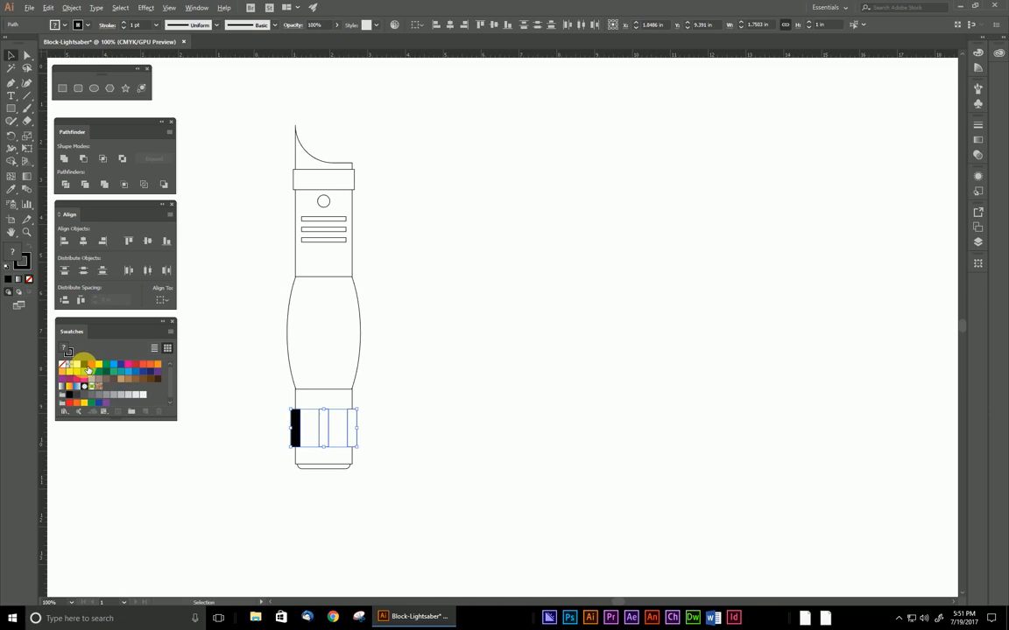
{"action": "left_click", "coordinate": [84, 364]}
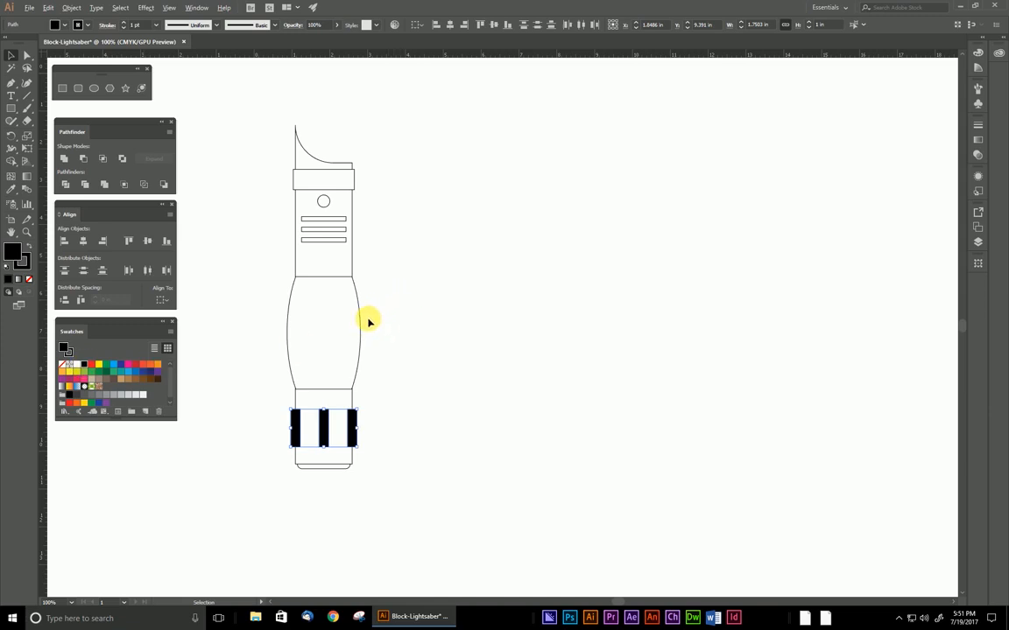
- Fill the curved grip, the three horizontal bars and the wide collar with black, and deselect them
{"action": "left_click", "coordinate": [359, 317]}
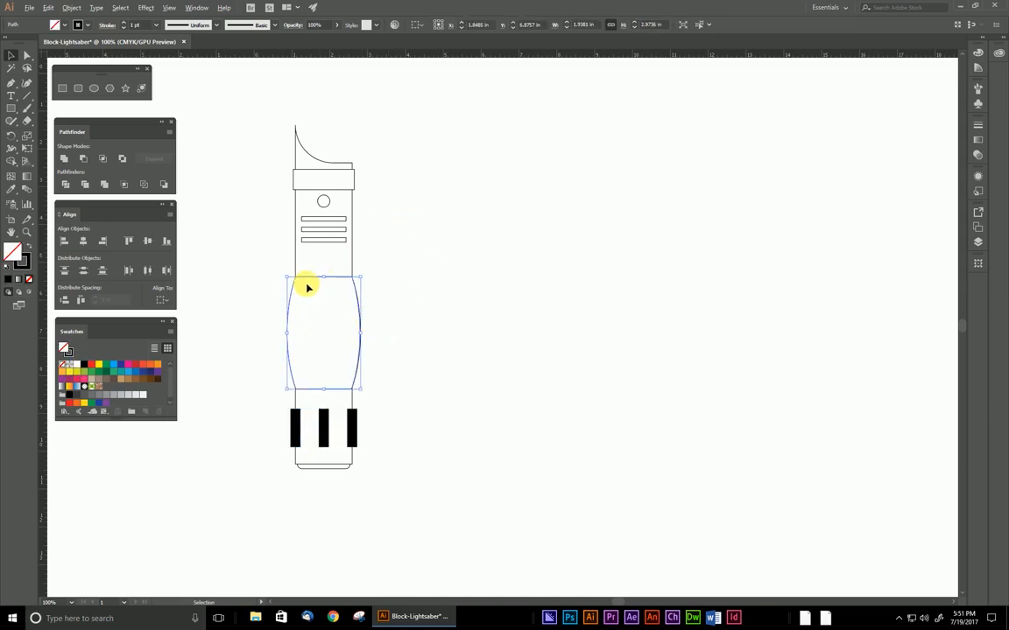
{"action": "left_click", "coordinate": [321, 242]}
{"action": "left_click", "coordinate": [322, 229], "text": "shift"}
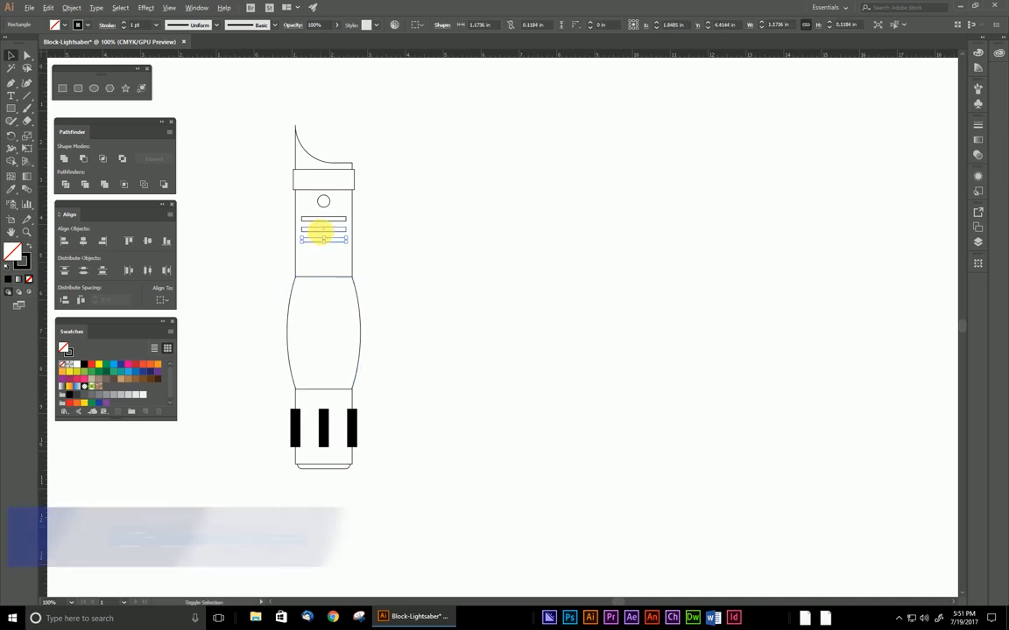
{"action": "left_click", "coordinate": [288, 306], "text": "shift"}
{"action": "left_click", "coordinate": [295, 180], "text": "shift"}
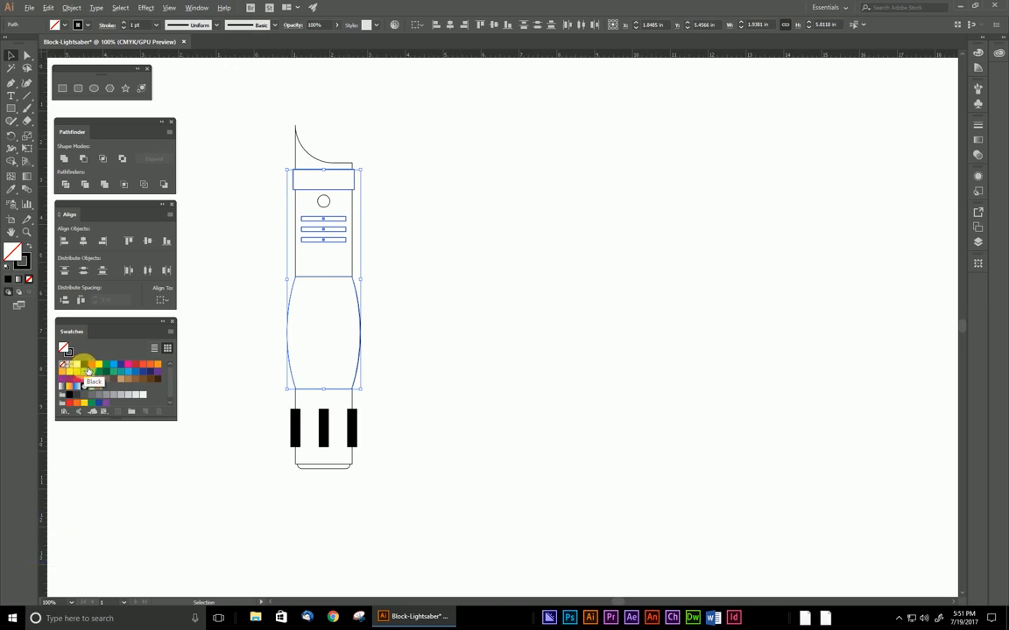
{"action": "left_click", "coordinate": [87, 372]}
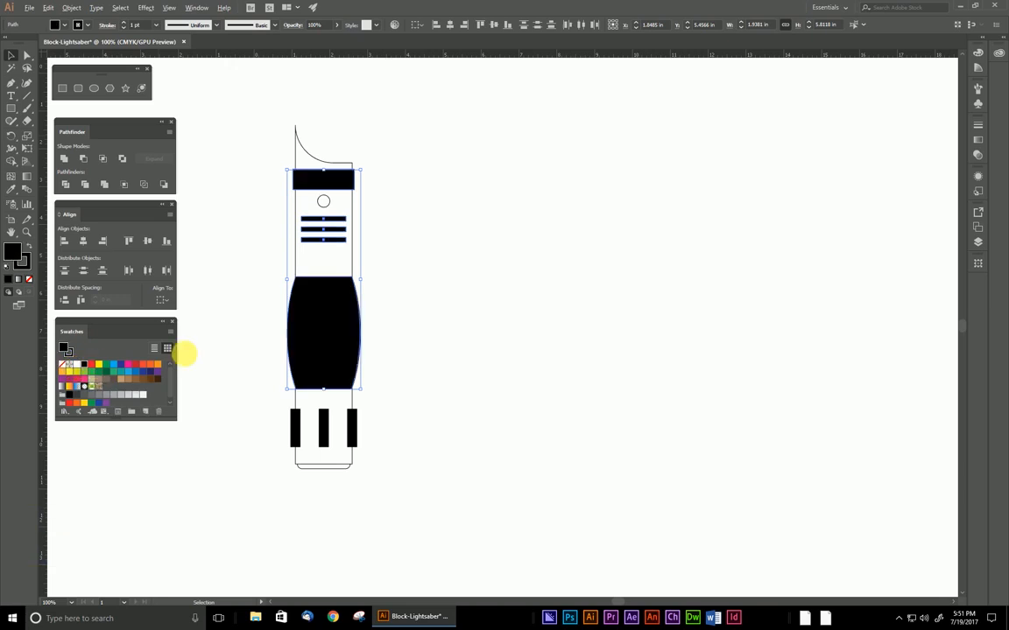
{"action": "left_click", "coordinate": [212, 311]}
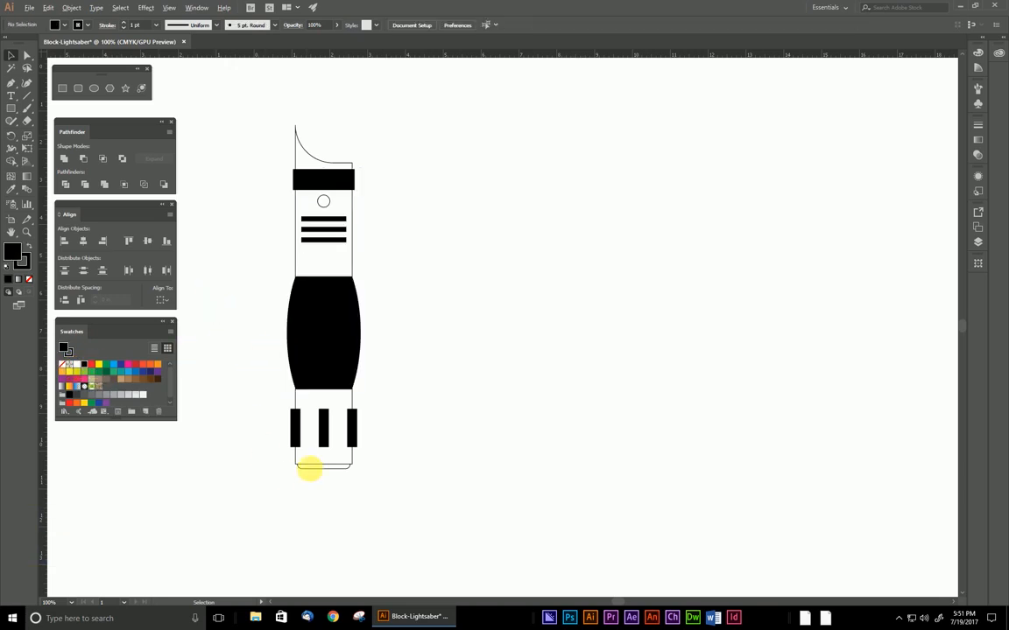
- Fill the rounded base piece with dark gray, change it to a lighter medium gray, and deselect it
{"action": "left_click", "coordinate": [308, 466]}
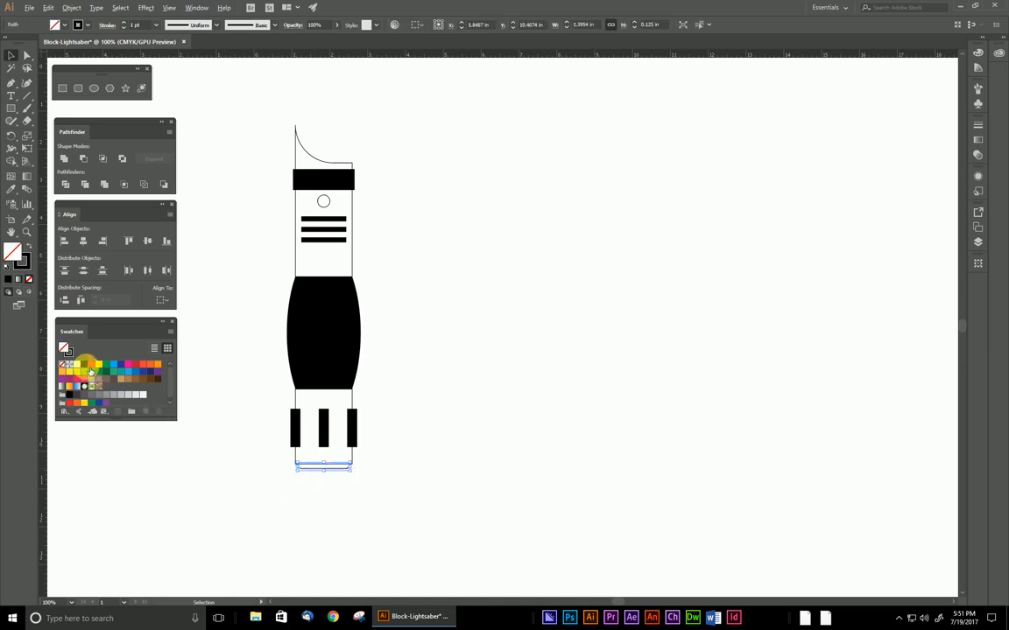
{"action": "left_click", "coordinate": [89, 397]}
{"action": "left_click", "coordinate": [207, 453]}
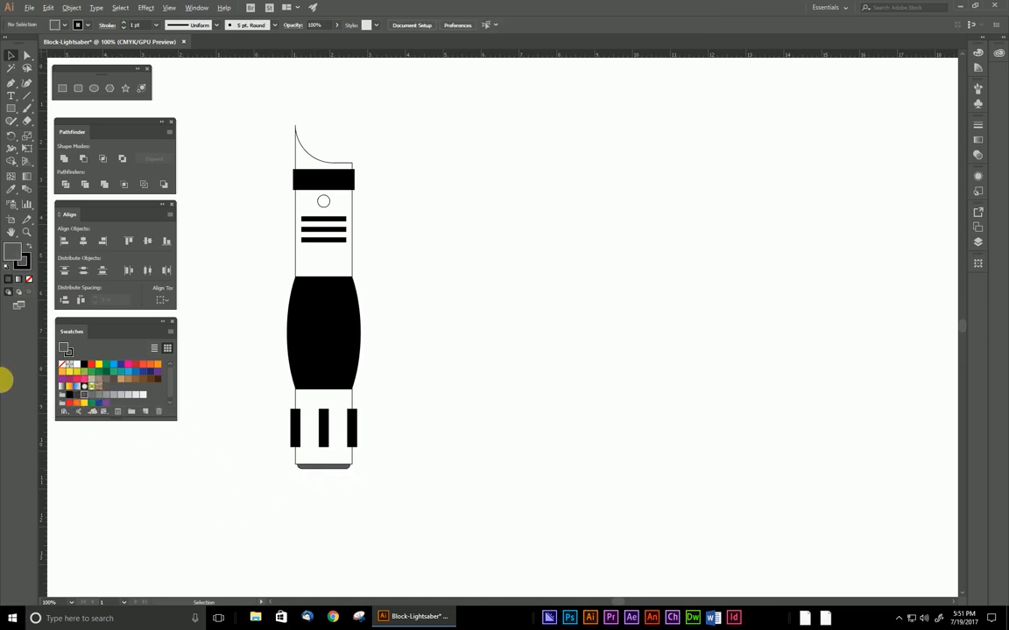
{"action": "left_click", "coordinate": [301, 471]}
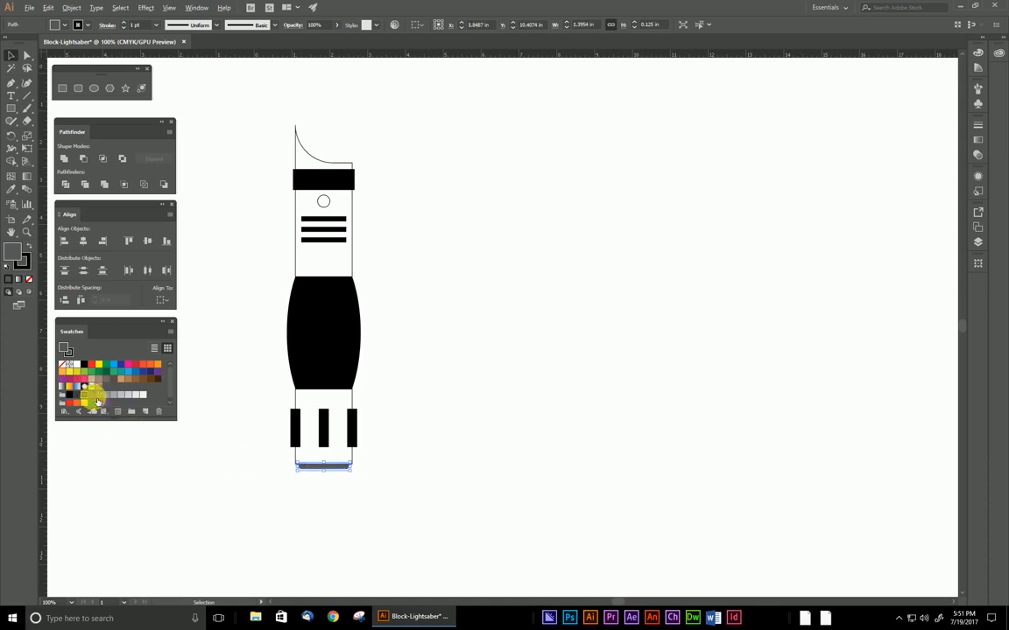
{"action": "left_click", "coordinate": [100, 395]}
{"action": "left_click", "coordinate": [205, 500]}
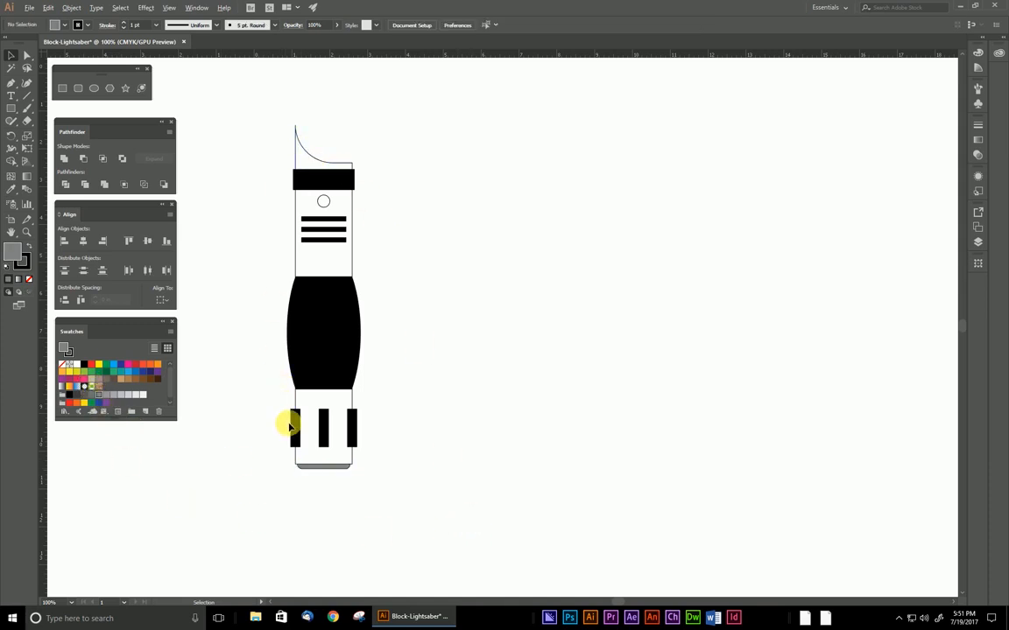
- Fill the small circle above the horizontal bars with red and deselect it
{"action": "scroll", "coordinate": [326, 439], "scroll_direction": "up", "scroll_amount": 5}
{"action": "left_click_drag", "start_coordinate": [231, 524], "coordinate": [423, 276]}
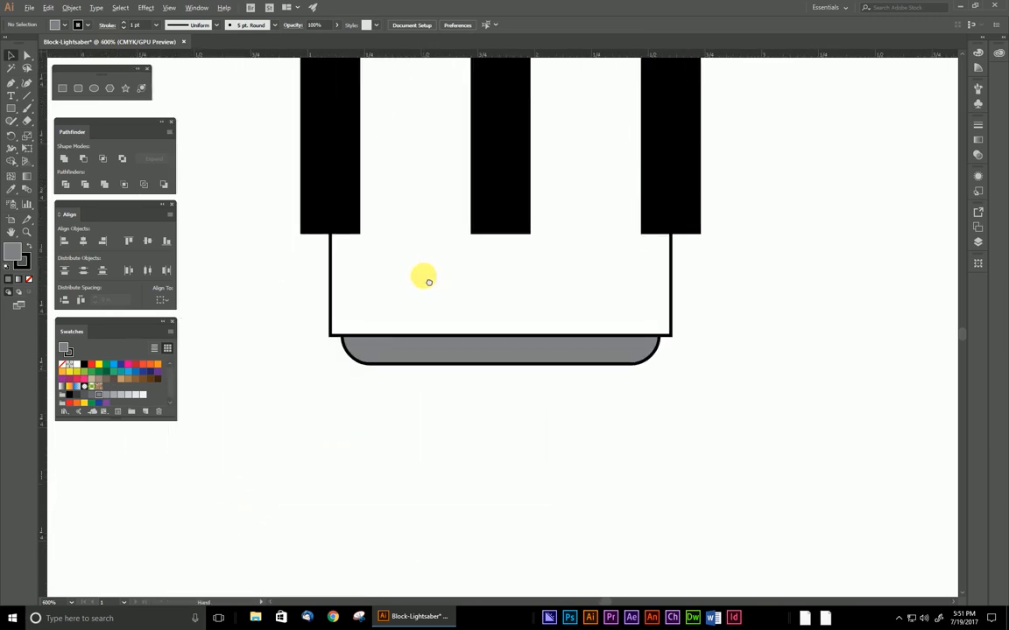
{"action": "left_click_drag", "start_coordinate": [437, 166], "coordinate": [405, 308]}
{"action": "scroll", "coordinate": [407, 315], "scroll_direction": "down", "scroll_amount": 5}
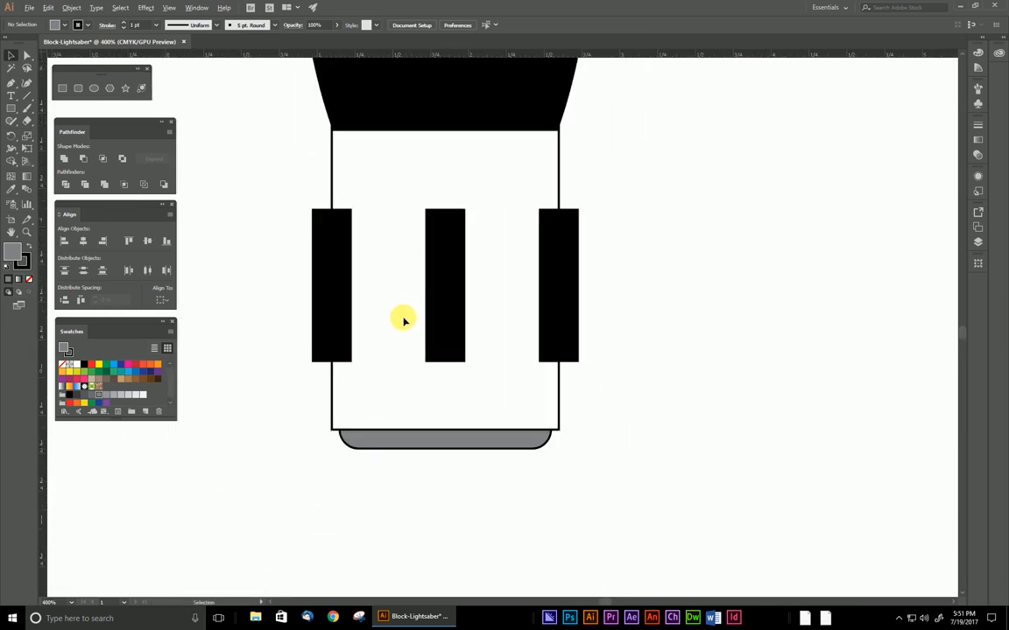
{"action": "scroll", "coordinate": [271, 281], "scroll_direction": "down", "scroll_amount": 2}
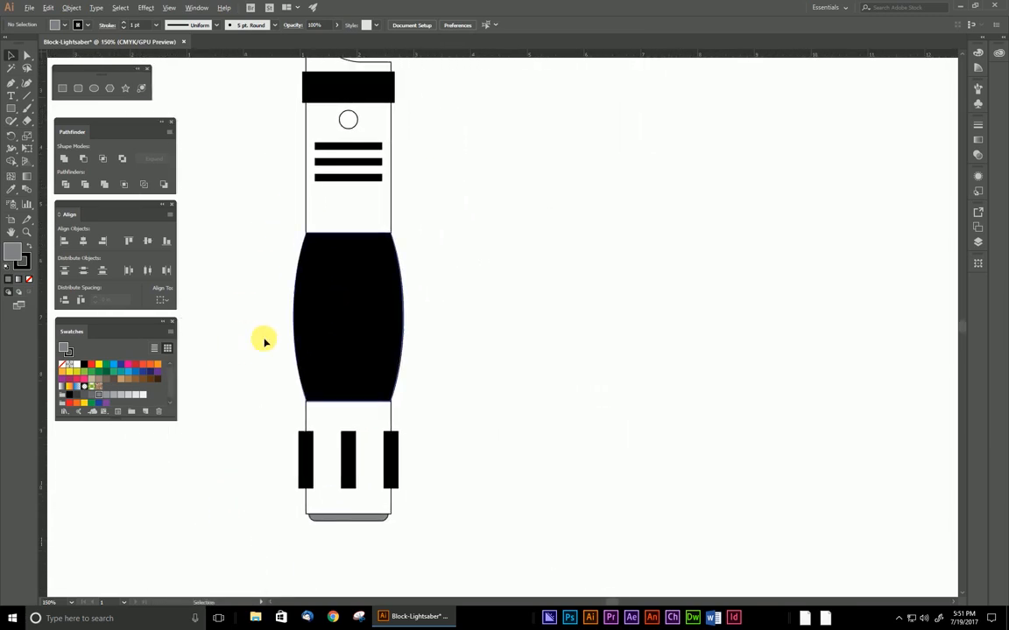
{"action": "left_click", "coordinate": [298, 306]}
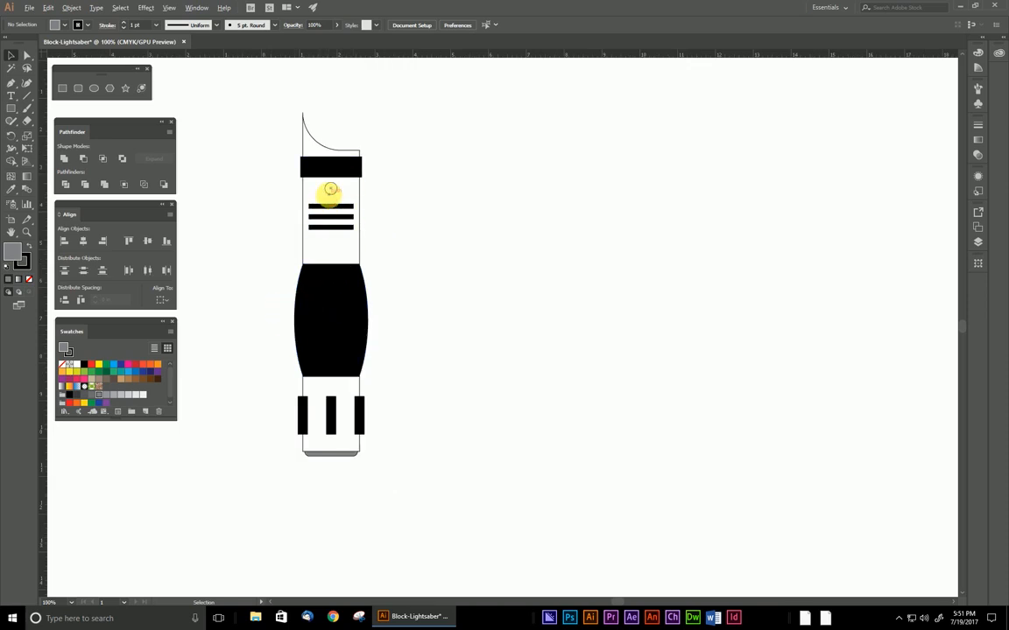
{"action": "left_click", "coordinate": [330, 189]}
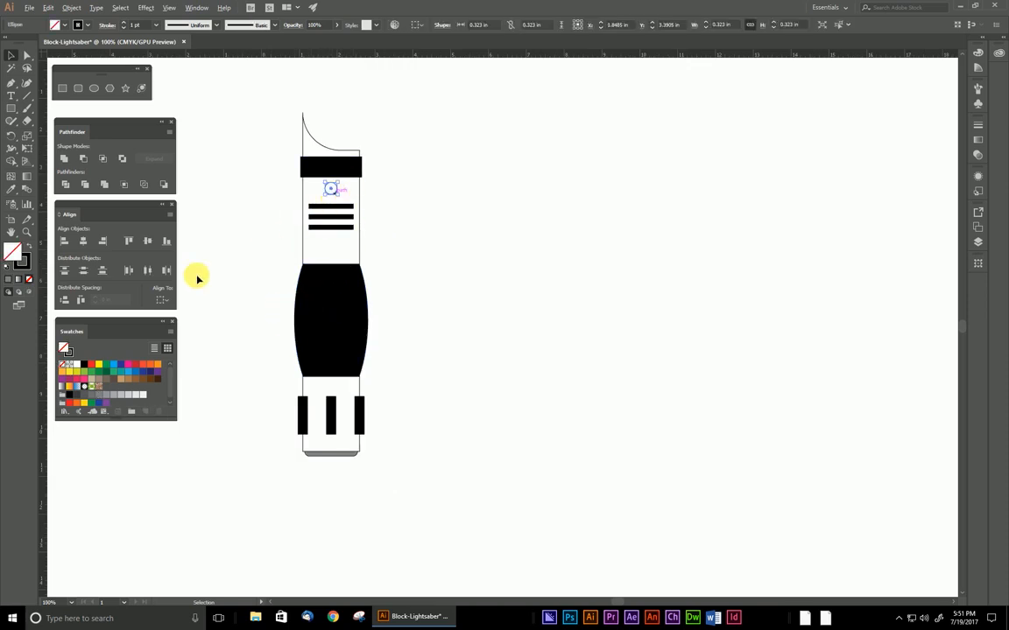
{"action": "left_click", "coordinate": [91, 364]}
{"action": "left_click", "coordinate": [256, 282]}
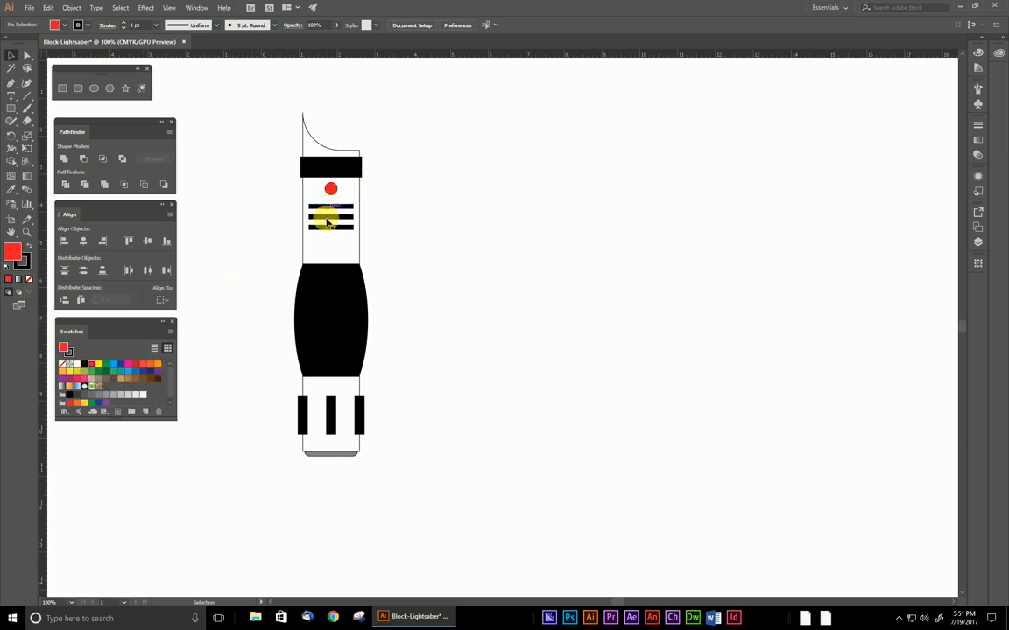
{"action": "scroll", "coordinate": [342, 232], "scroll_direction": "down", "scroll_amount": 2}
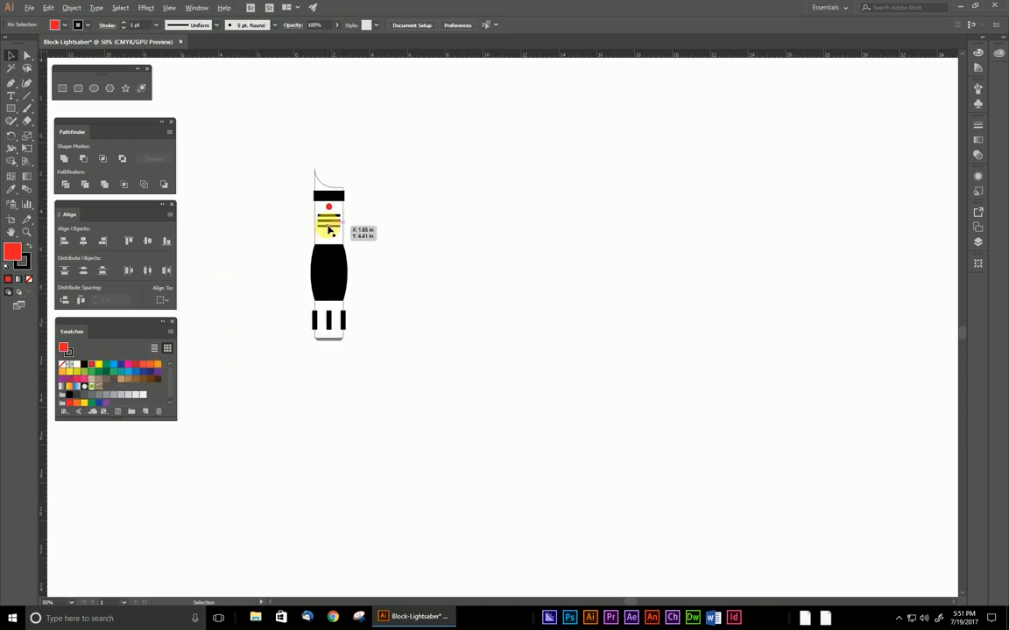
{"action": "left_click_drag", "start_coordinate": [375, 197], "coordinate": [357, 328]}
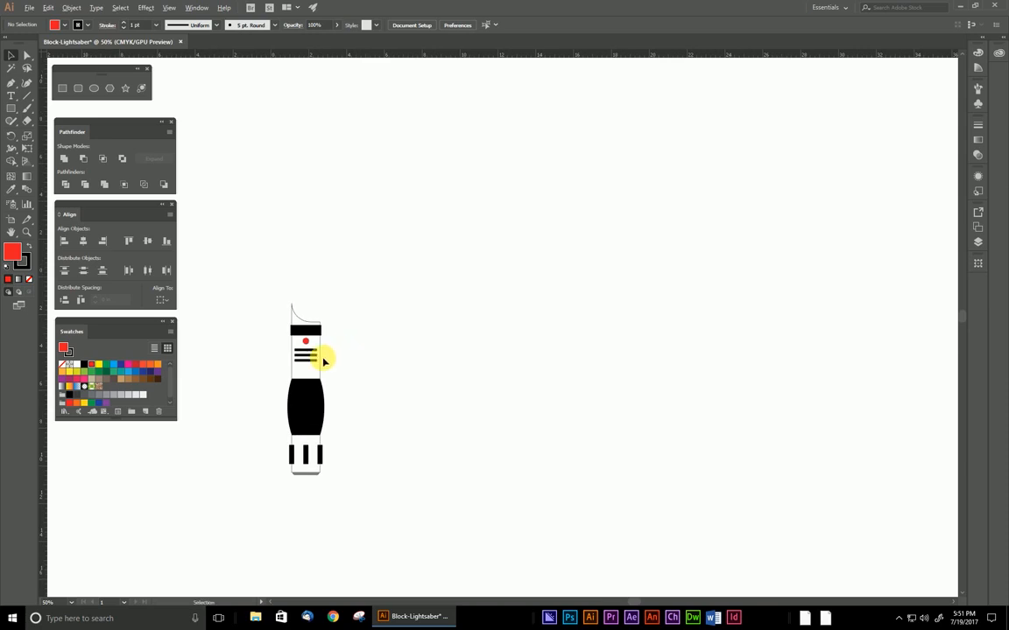
{"action": "scroll", "coordinate": [323, 355], "scroll_direction": "up", "scroll_amount": 2}
{"action": "left_click_drag", "start_coordinate": [357, 327], "coordinate": [352, 261]}
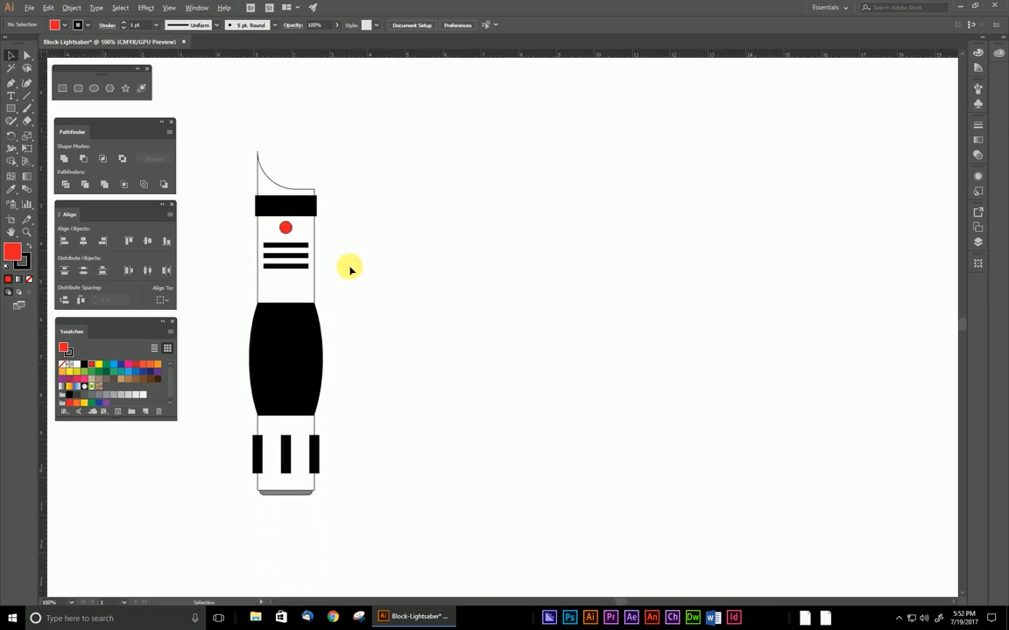
{"action": "left_click", "coordinate": [275, 181]}
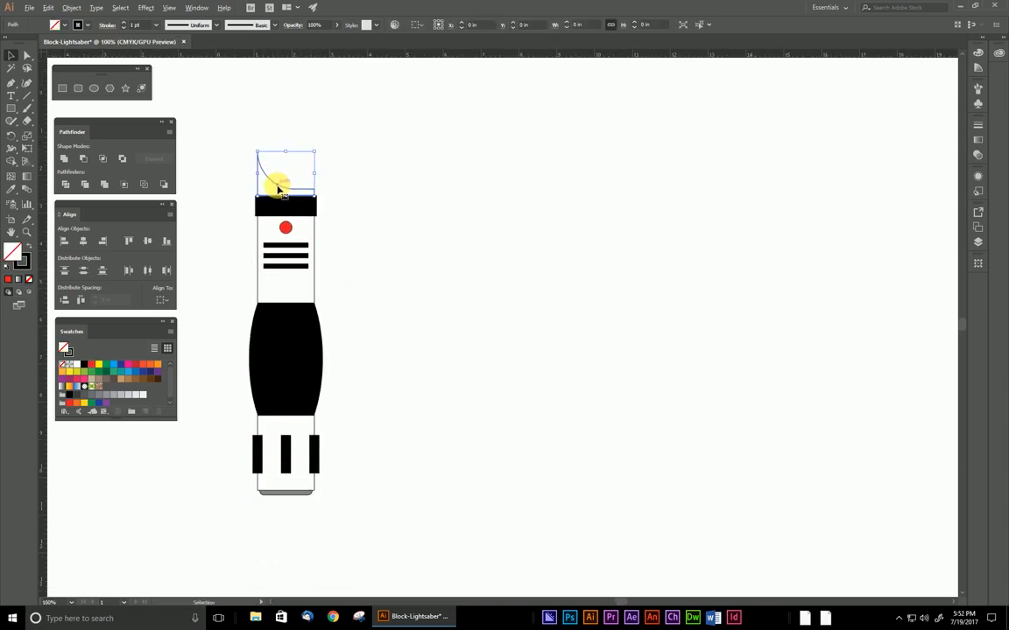
{"action": "left_click", "coordinate": [257, 276]}
{"action": "left_click", "coordinate": [281, 428]}
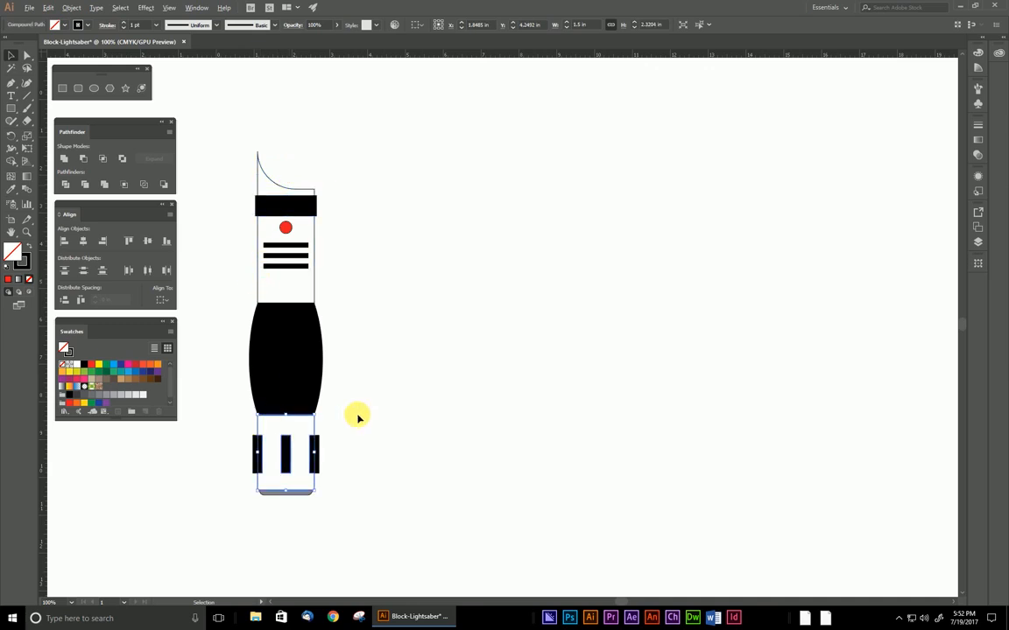
{"action": "left_click", "coordinate": [377, 390]}
- Select the lower body's compound path and open the Gradient tool's settings
{"action": "left_click", "coordinate": [259, 424]}
{"action": "left_click_drag", "start_coordinate": [347, 511], "coordinate": [409, 357]}
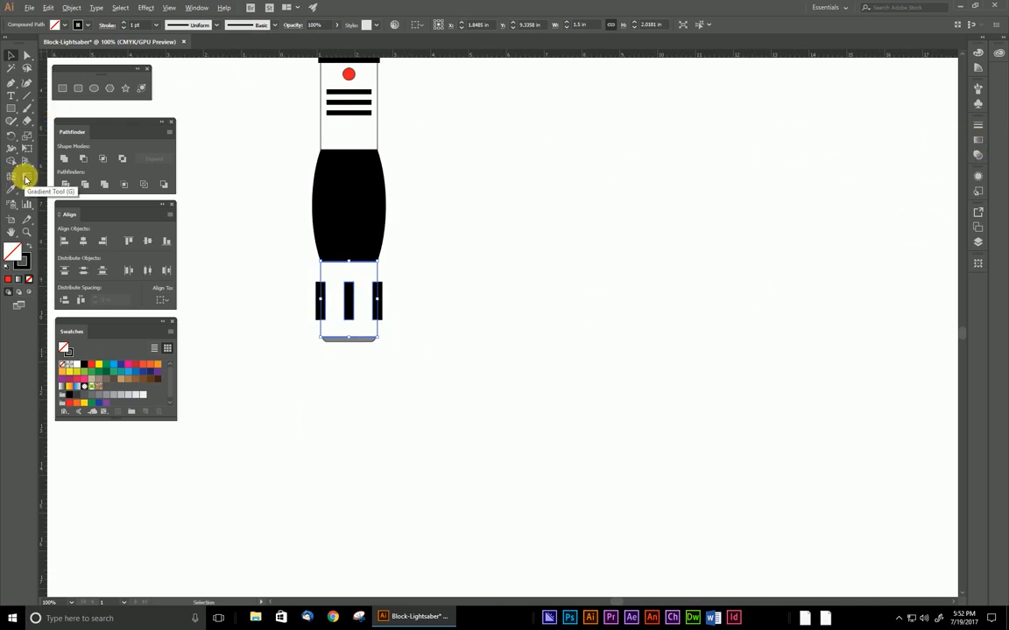
{"action": "left_click", "coordinate": [25, 179]}
{"action": "double_click", "coordinate": [26, 178]}
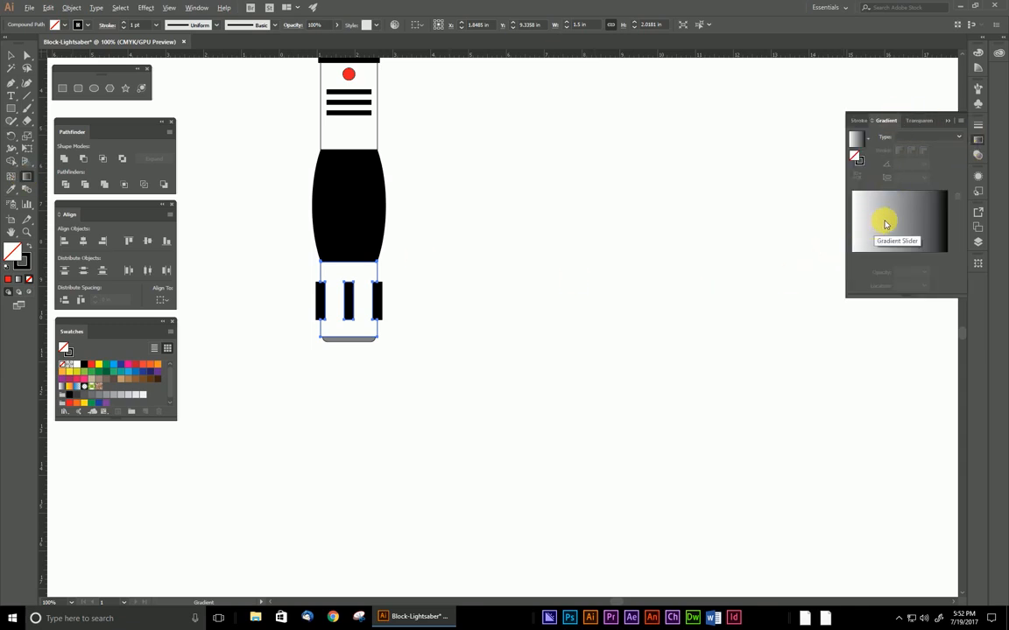
- Try applying the white-to-black linear gradient to the lower body's stroke, and undo it
{"action": "left_click", "coordinate": [863, 166]}
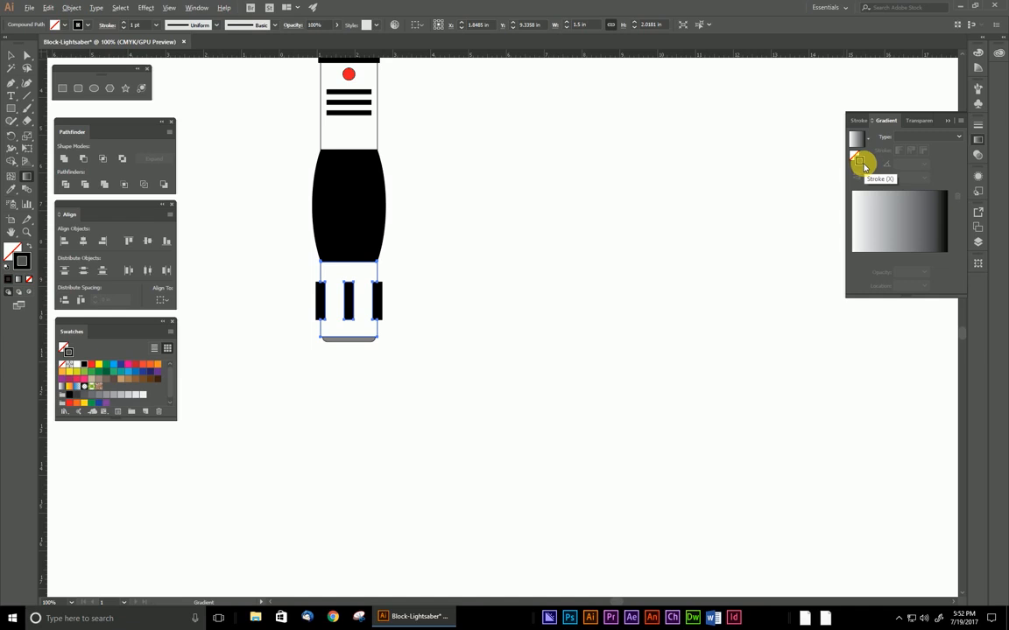
{"action": "left_click", "coordinate": [857, 156]}
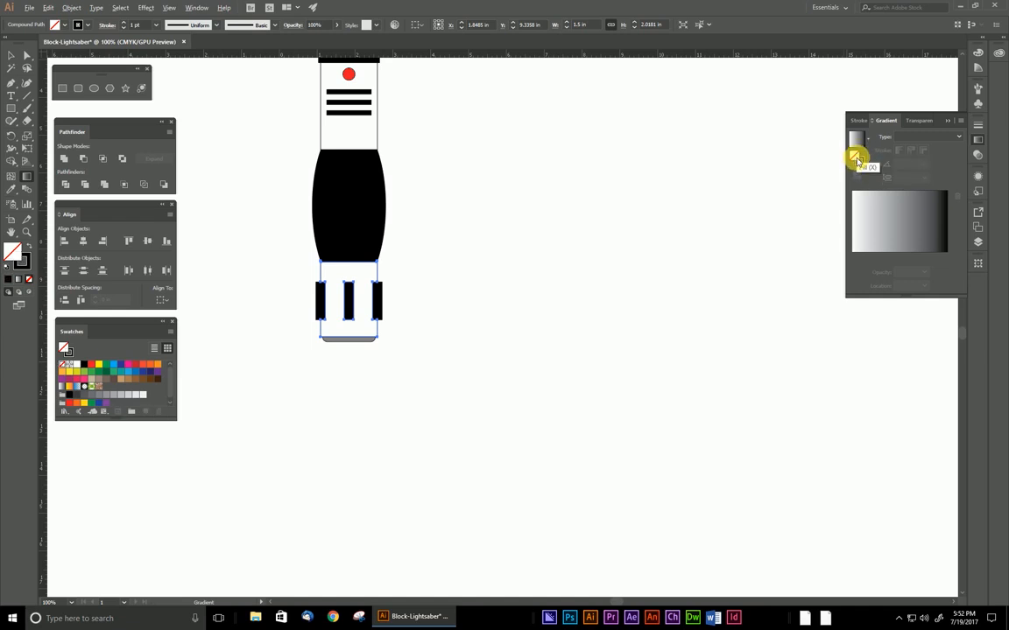
{"action": "left_click", "coordinate": [860, 163]}
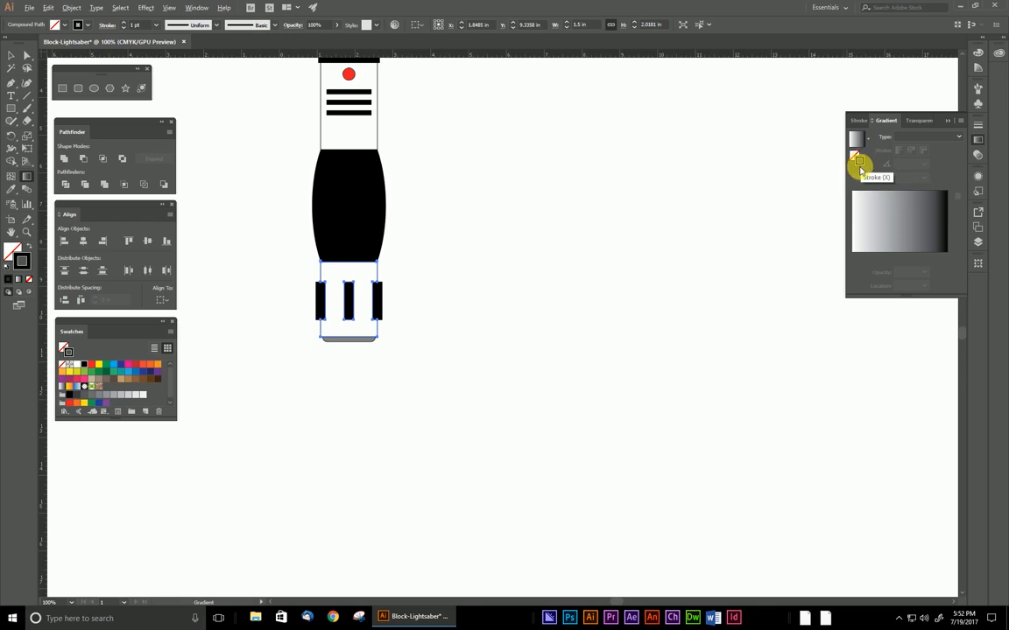
{"action": "left_click", "coordinate": [899, 226]}
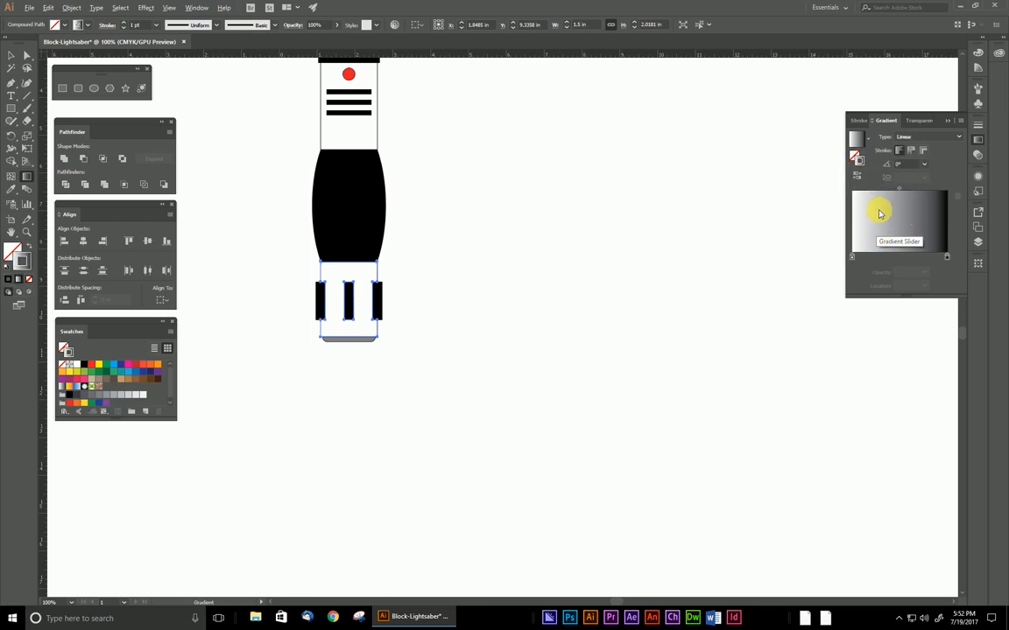
{"action": "key", "text": "ctrl+z"}
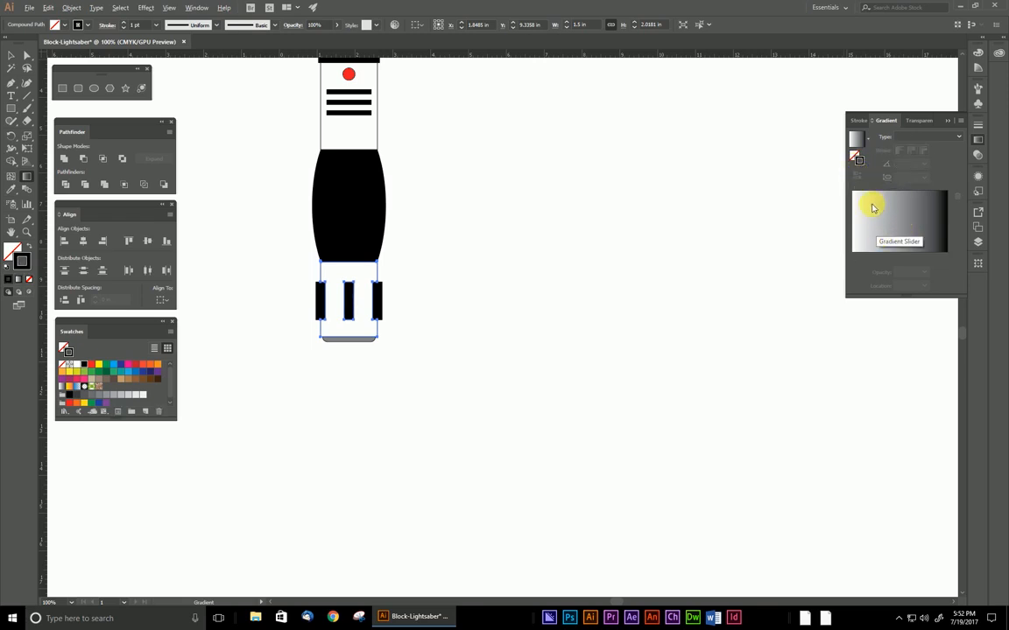
- Fill the lower body with the white-to-black linear gradient and try redrawing it in several directions across the piece
{"action": "left_click", "coordinate": [853, 156]}
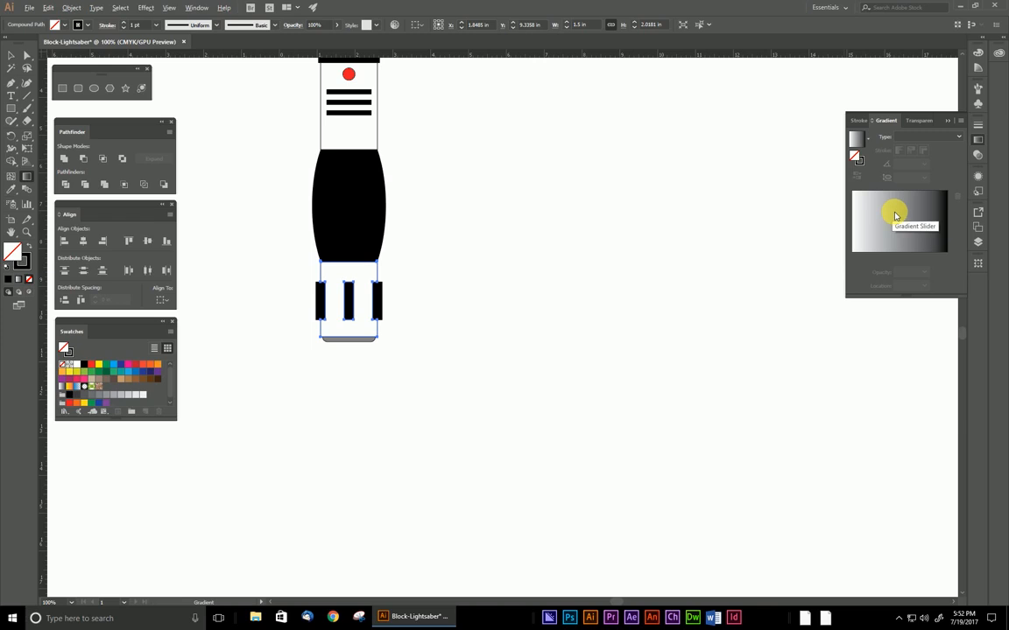
{"action": "left_click", "coordinate": [898, 223]}
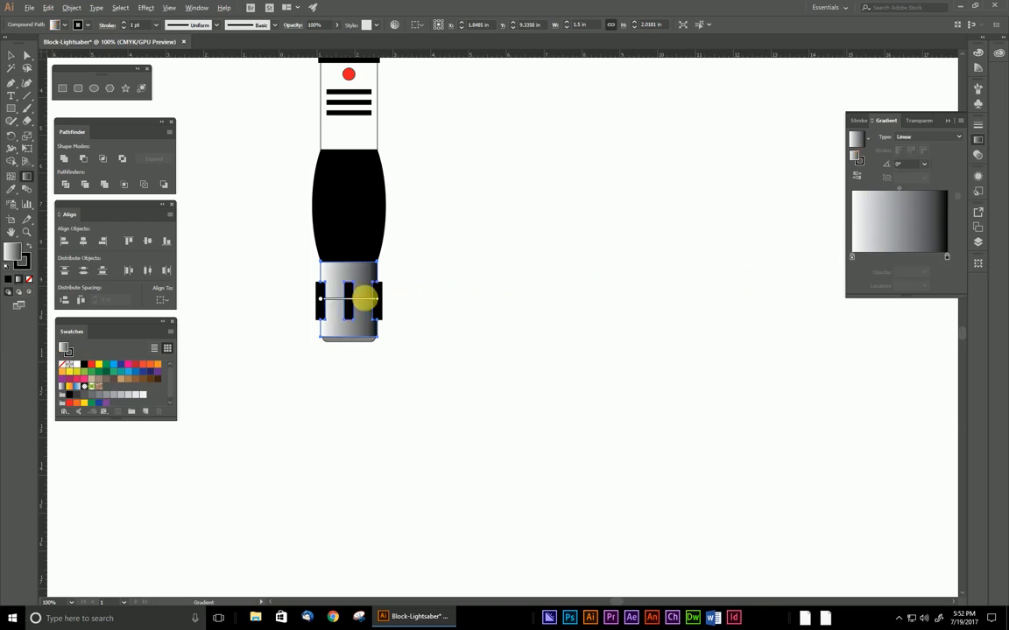
{"action": "left_click", "coordinate": [27, 175]}
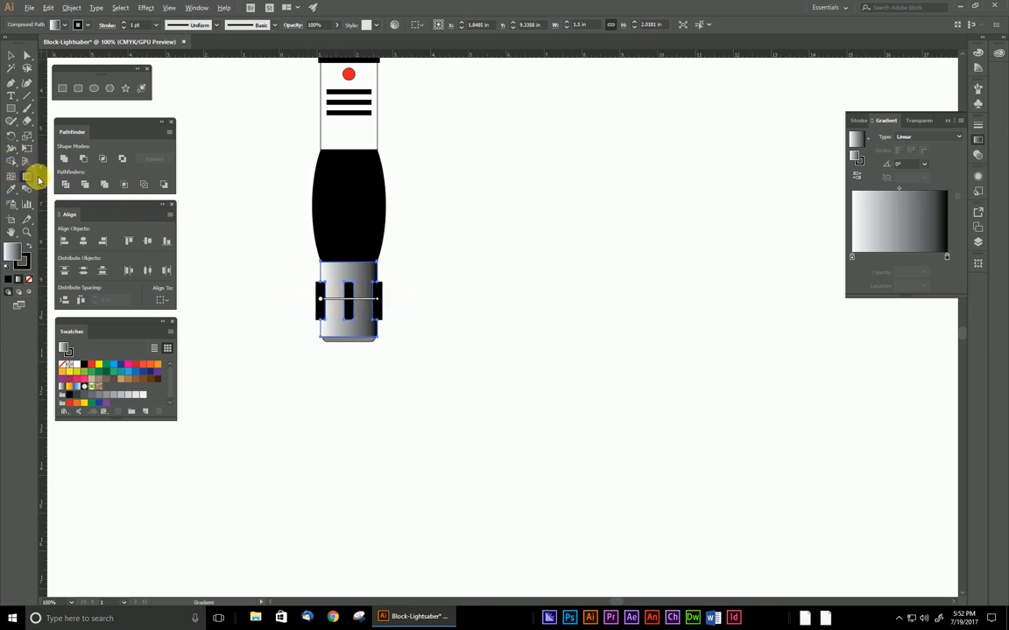
{"action": "left_click", "coordinate": [345, 328]}
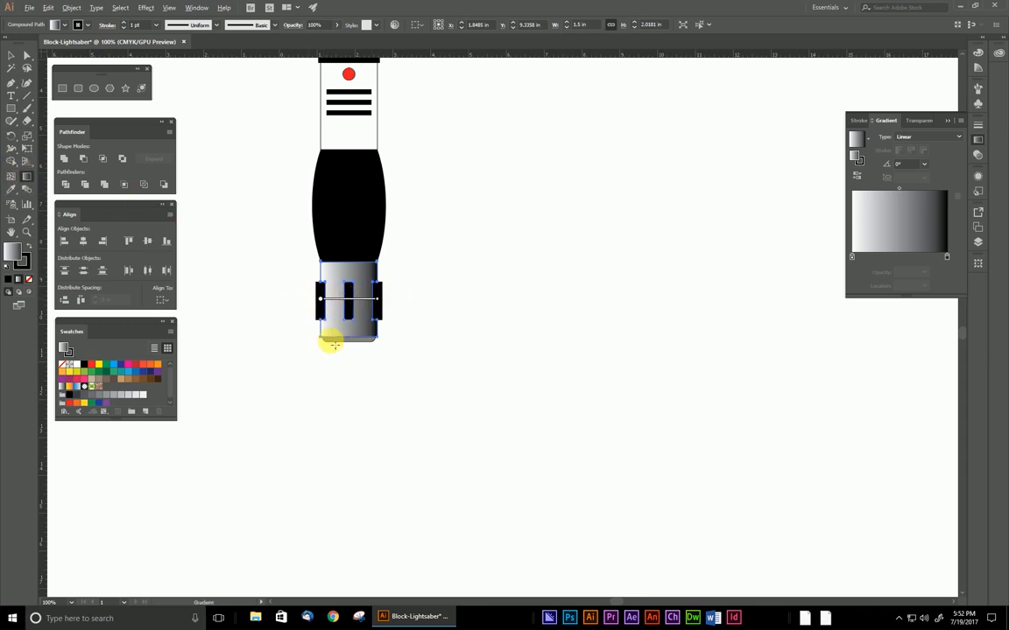
{"action": "left_click_drag", "start_coordinate": [338, 325], "coordinate": [377, 324]}
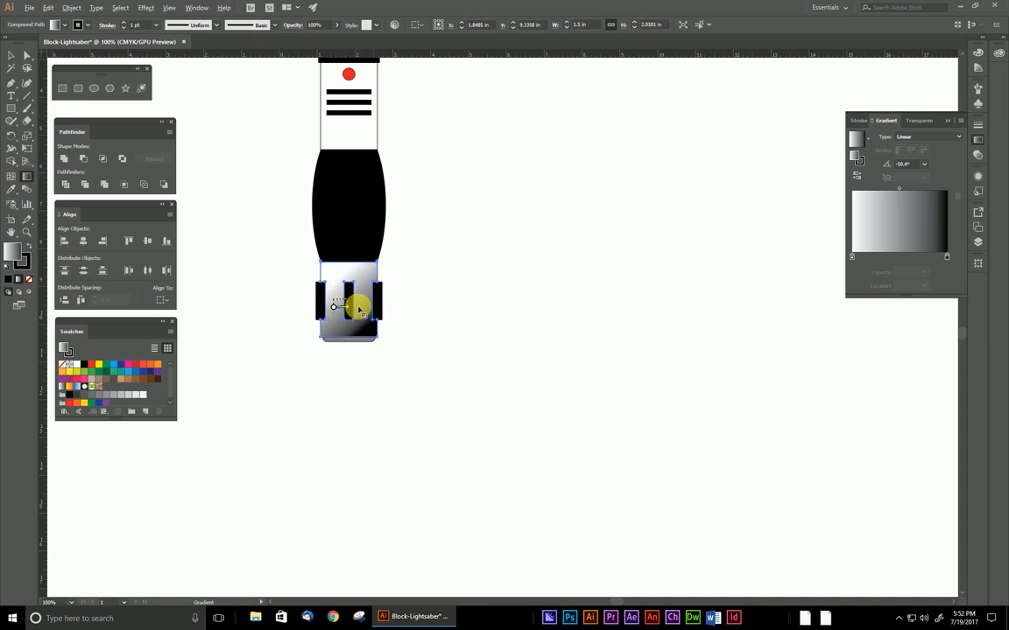
{"action": "left_click_drag", "start_coordinate": [356, 278], "coordinate": [306, 324]}
{"action": "mouse_move", "coordinate": [348, 284]}
{"action": "left_mouse_down"}
{"action": "mouse_move", "coordinate": [356, 323]}
{"action": "mouse_move", "coordinate": [387, 322]}
{"action": "mouse_move", "coordinate": [340, 323]}
{"action": "left_mouse_up"}
{"action": "left_click_drag", "start_coordinate": [332, 253], "coordinate": [341, 287]}
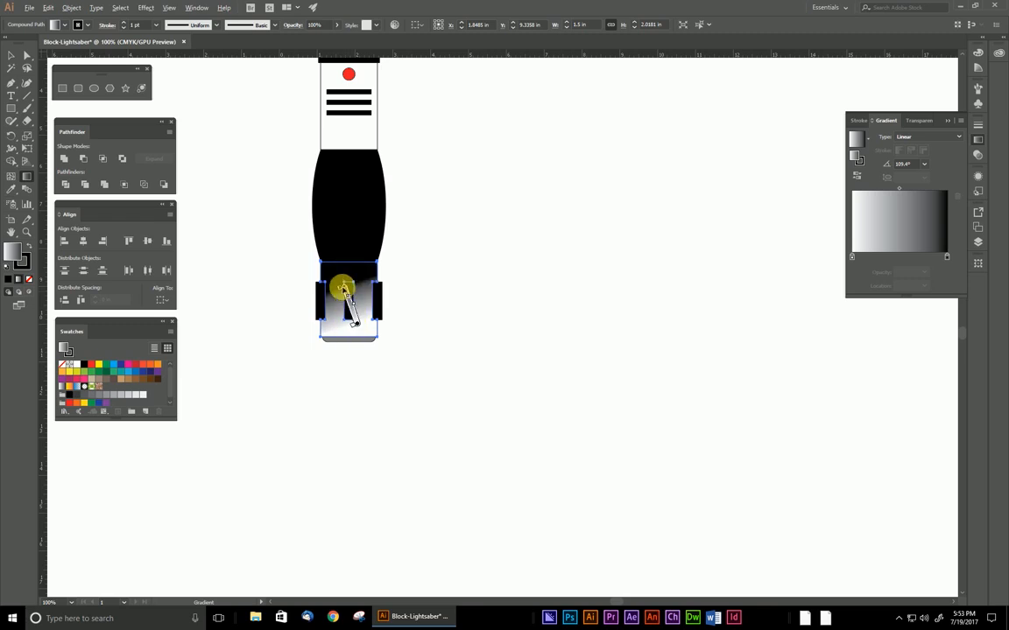
{"action": "mouse_move", "coordinate": [344, 276]}
{"action": "left_mouse_down"}
{"action": "mouse_move", "coordinate": [327, 232]}
{"action": "mouse_move", "coordinate": [338, 275]}
{"action": "left_mouse_up"}
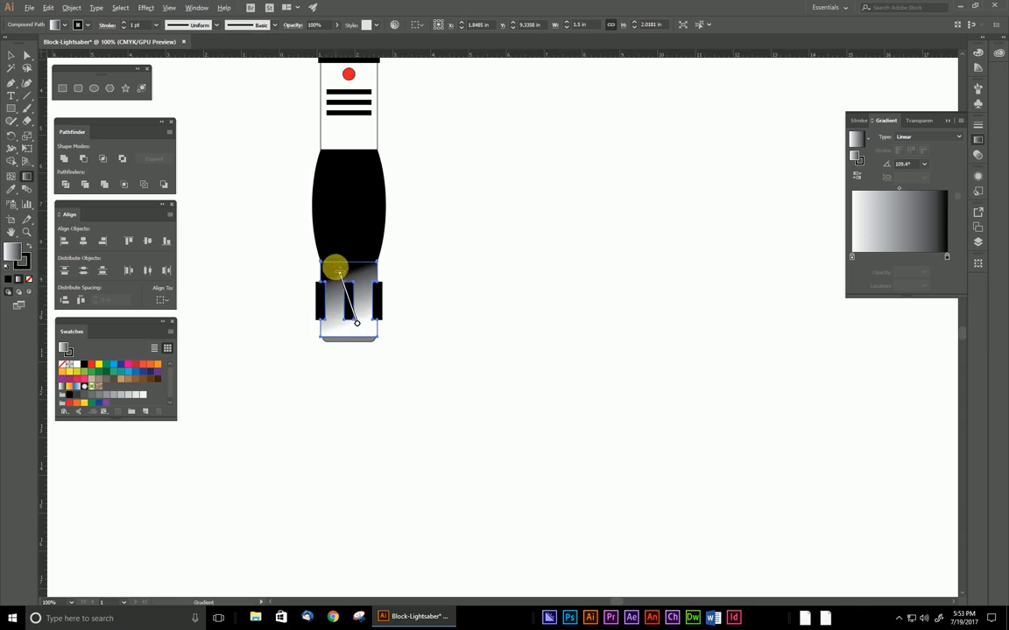
{"action": "mouse_move", "coordinate": [338, 274]}
{"action": "left_mouse_down"}
{"action": "mouse_move", "coordinate": [342, 265]}
{"action": "mouse_move", "coordinate": [398, 295]}
{"action": "mouse_move", "coordinate": [323, 291]}
{"action": "mouse_move", "coordinate": [324, 322]}
{"action": "left_mouse_up"}
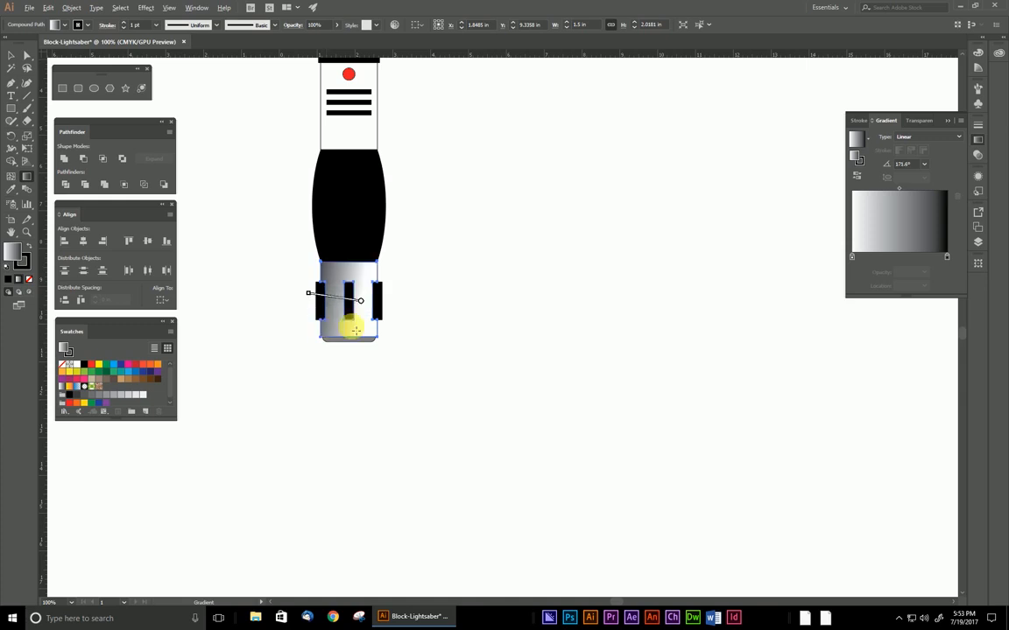
- Undo the lower body's gradient direction changes and its gradient fill
{"action": "key", "text": "v"}
{"action": "key", "text": "g"}
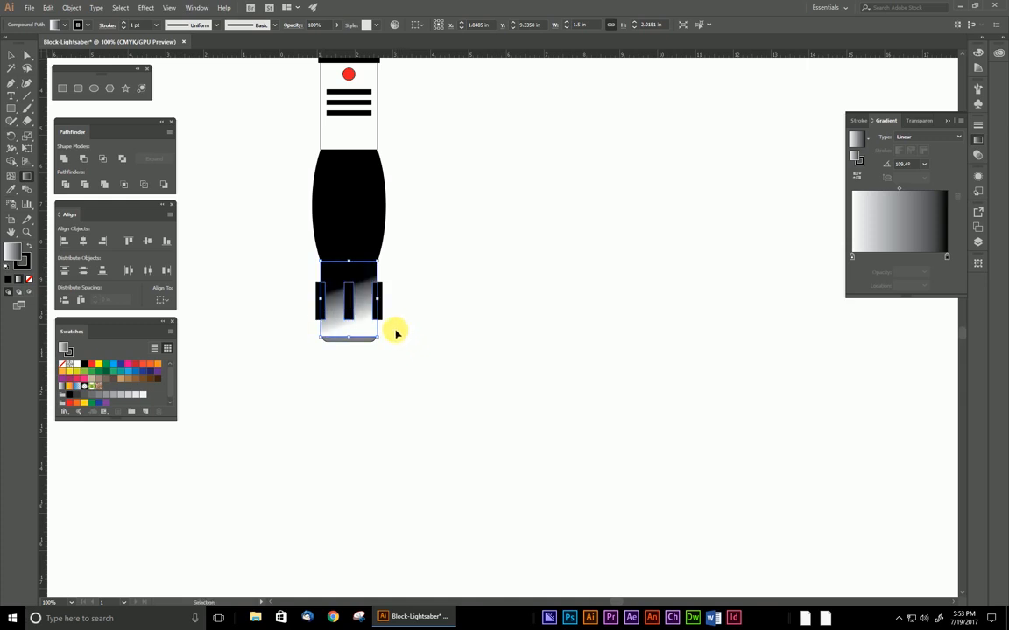
{"action": "key", "text": "ctrl+z"}
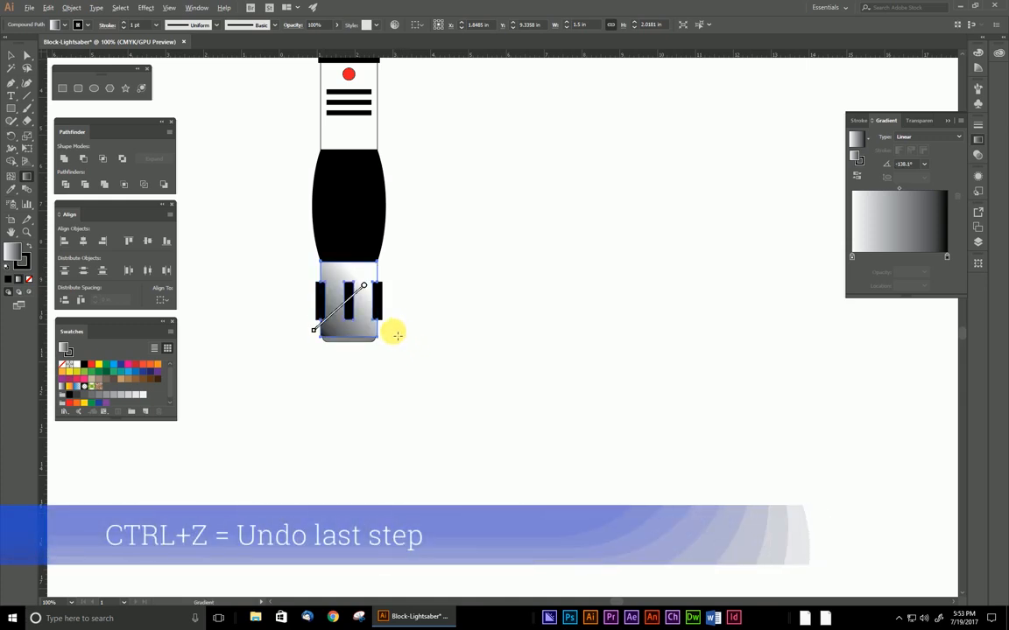
{"action": "key", "text": "ctrl+z"}
{"action": "key", "text": "ctrl+z"}
{"action": "key", "text": "ctrl+z"}
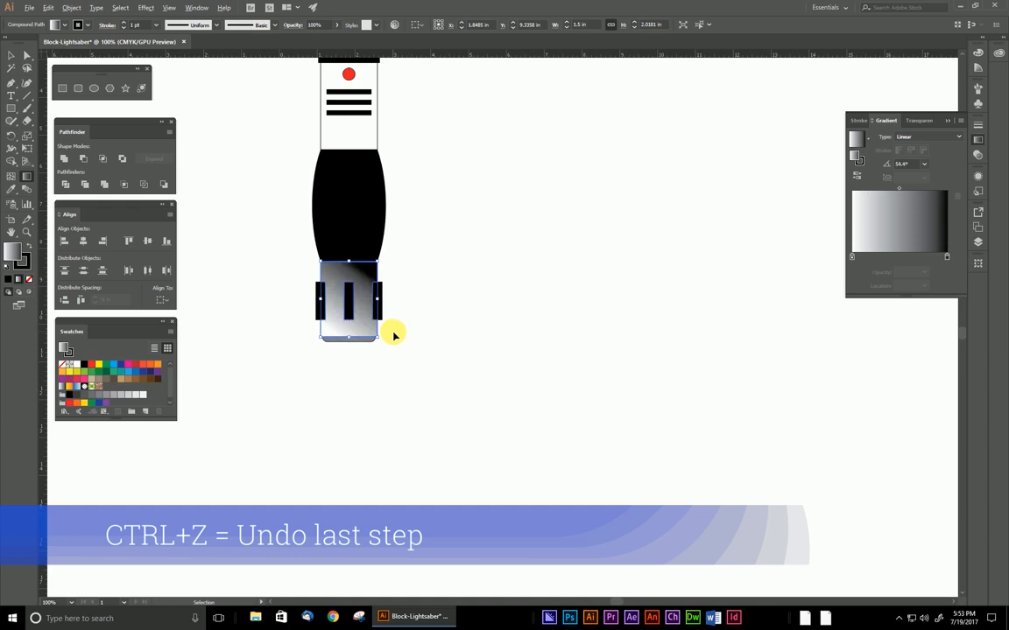
{"action": "key", "text": "ctrl+z"}
{"action": "key", "text": "ctrl+z"}
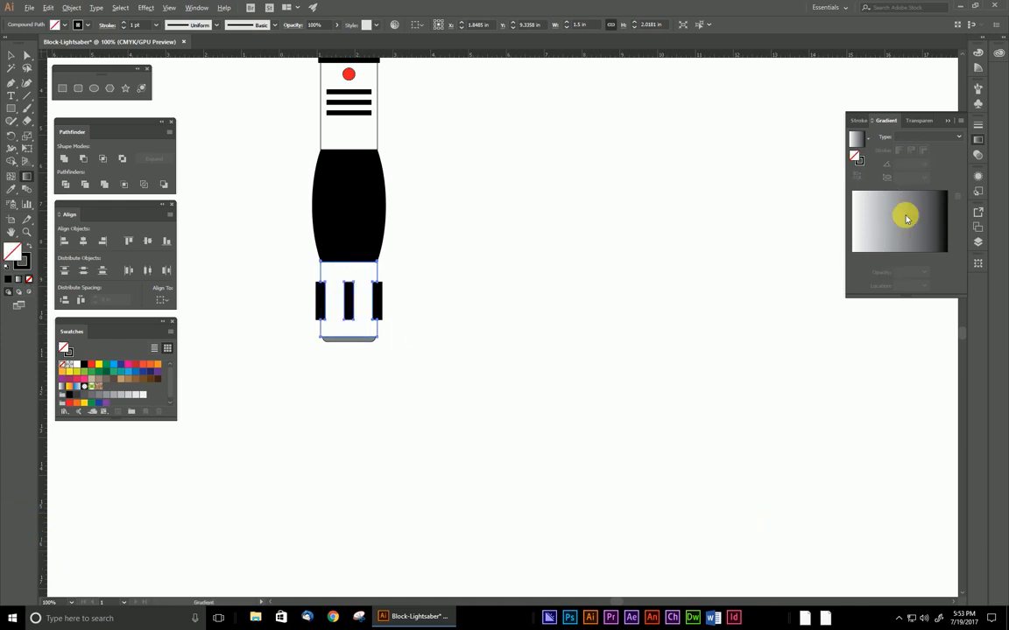
- Fill the lower body with the white-to-black linear gradient at 0° and add a white color stop at about 25%
{"action": "key", "text": "g"}
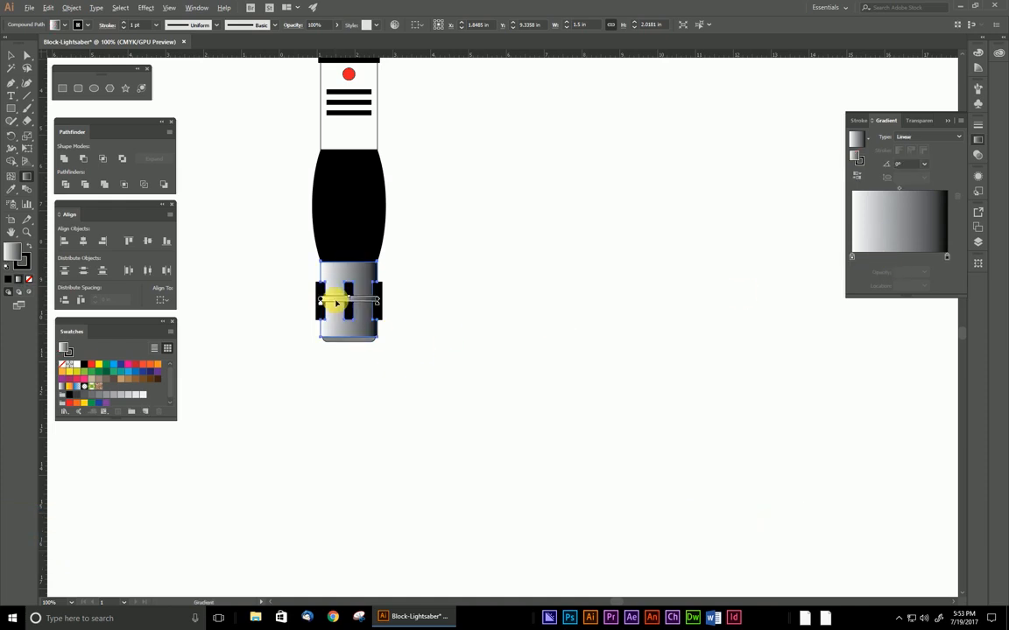
{"action": "mouse_move", "coordinate": [321, 307]}
{"action": "left_mouse_down"}
{"action": "mouse_move", "coordinate": [387, 299]}
{"action": "mouse_move", "coordinate": [381, 307]}
{"action": "left_mouse_up"}
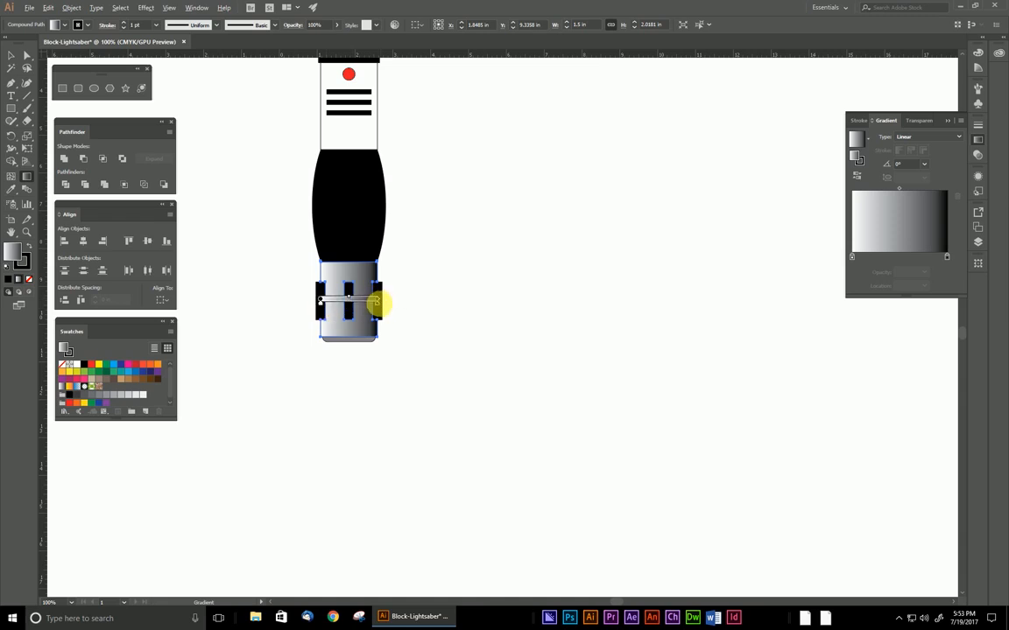
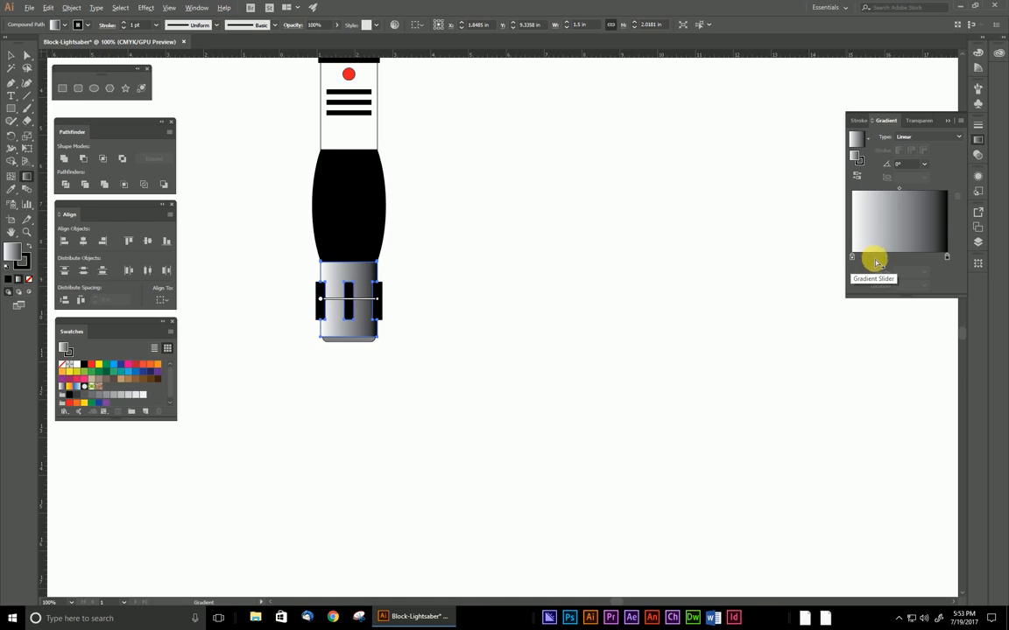
{"action": "left_click", "coordinate": [875, 258]}
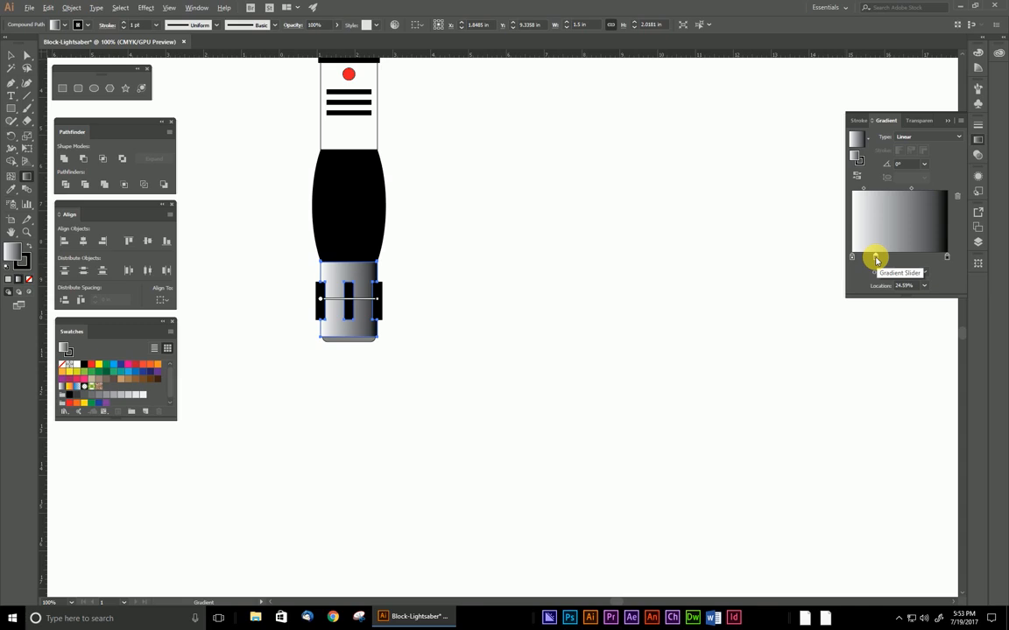
{"action": "double_click", "coordinate": [875, 258]}
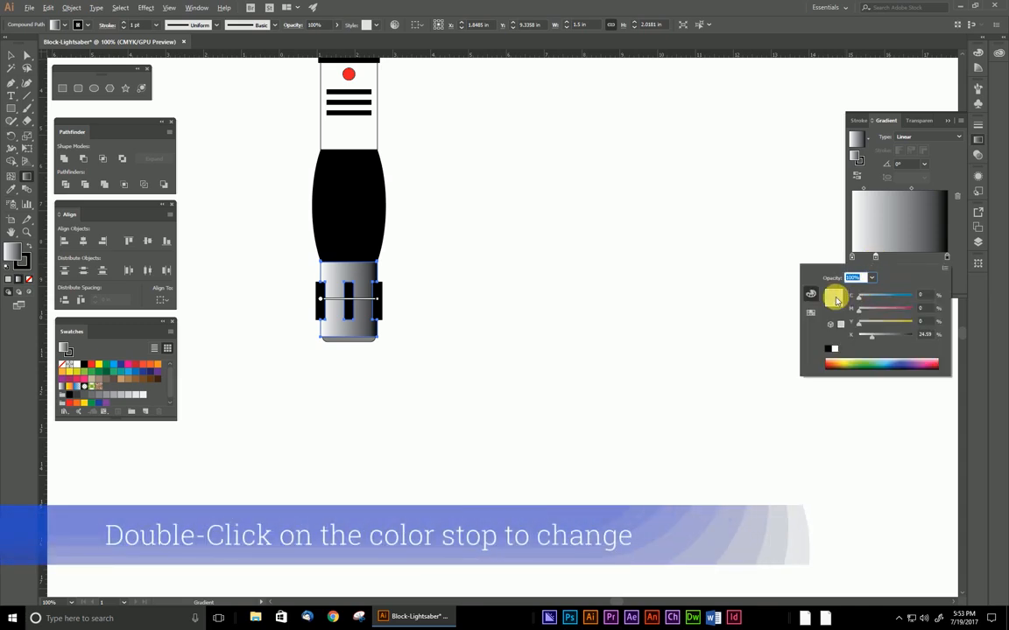
{"action": "left_click_drag", "start_coordinate": [872, 340], "coordinate": [858, 336]}
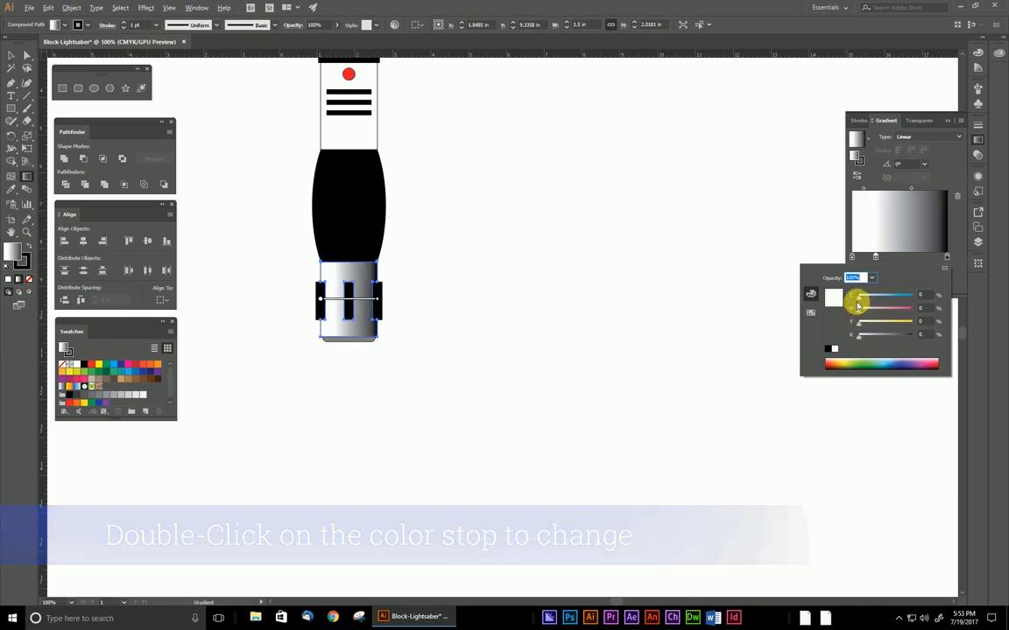
- Set the gradient's color stop at 0% to a 37% black gray and deselect the lower body
{"action": "left_click", "coordinate": [902, 260]}
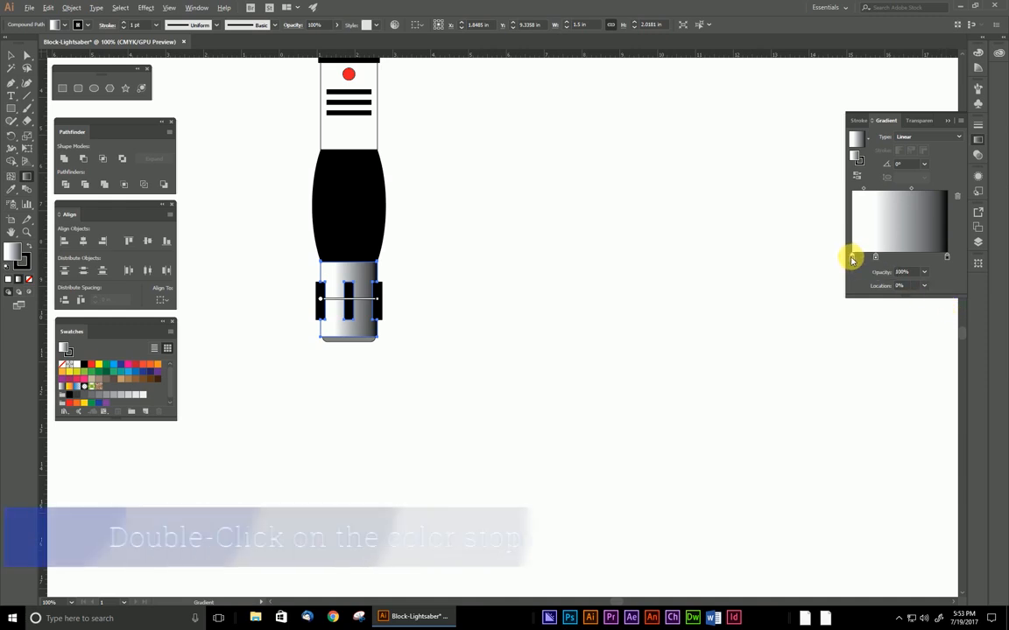
{"action": "double_click", "coordinate": [851, 259]}
{"action": "left_click_drag", "start_coordinate": [869, 299], "coordinate": [878, 296]}
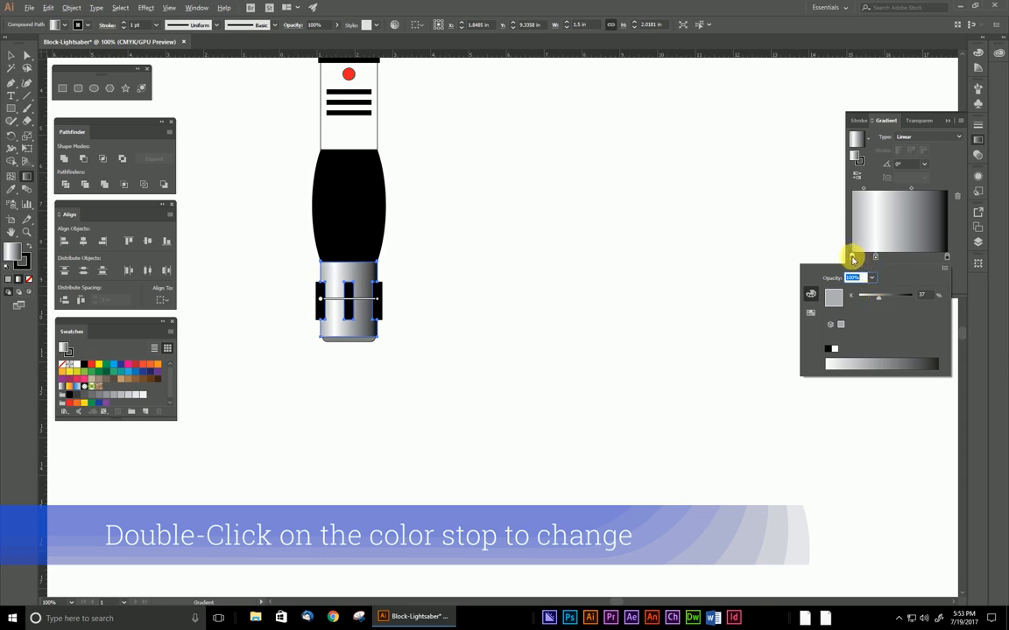
{"action": "left_click", "coordinate": [853, 260]}
{"action": "left_click", "coordinate": [10, 58]}
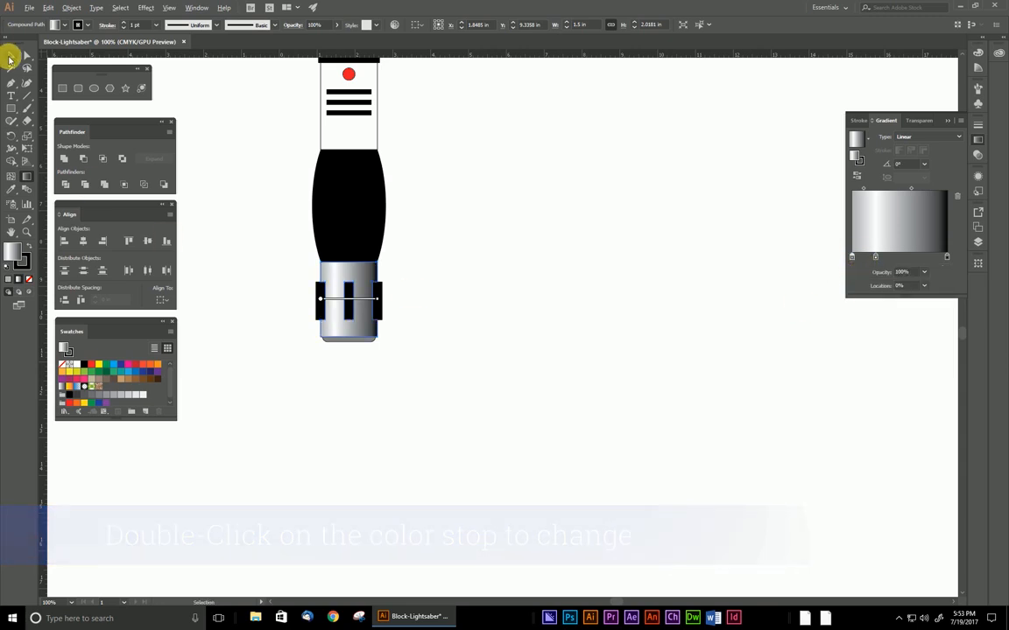
{"action": "left_click", "coordinate": [561, 351]}
- Replace the lower body gradient's black end stop with a dark gray one at 92.7%, trying and removing an extra stop at about 53%
{"action": "scroll", "coordinate": [447, 337], "scroll_direction": "up", "scroll_amount": 2}
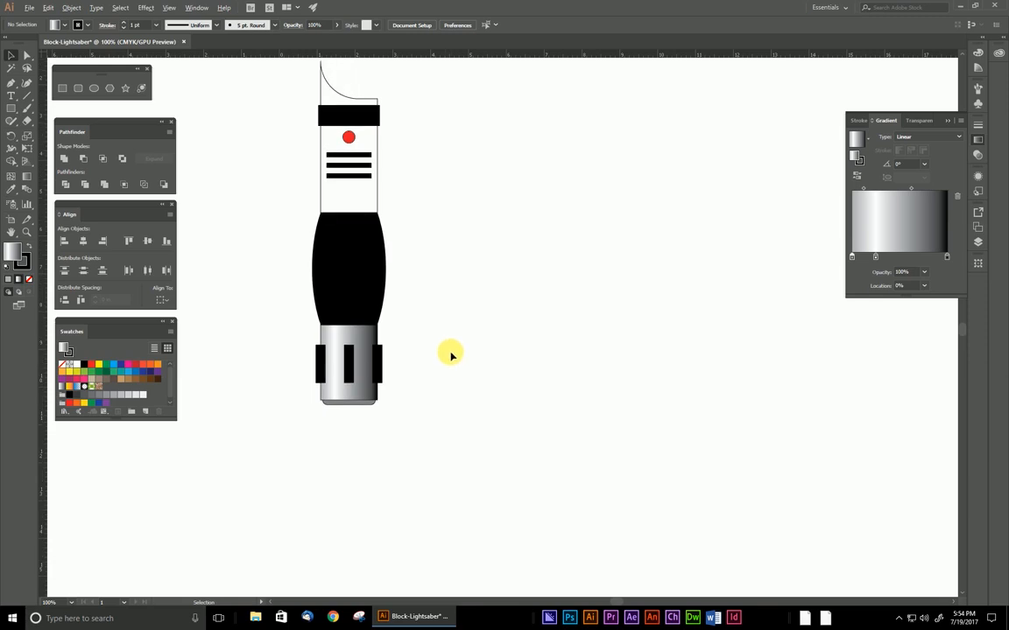
{"action": "scroll", "coordinate": [451, 353], "scroll_direction": "up", "scroll_amount": 2}
{"action": "left_click", "coordinate": [359, 459]}
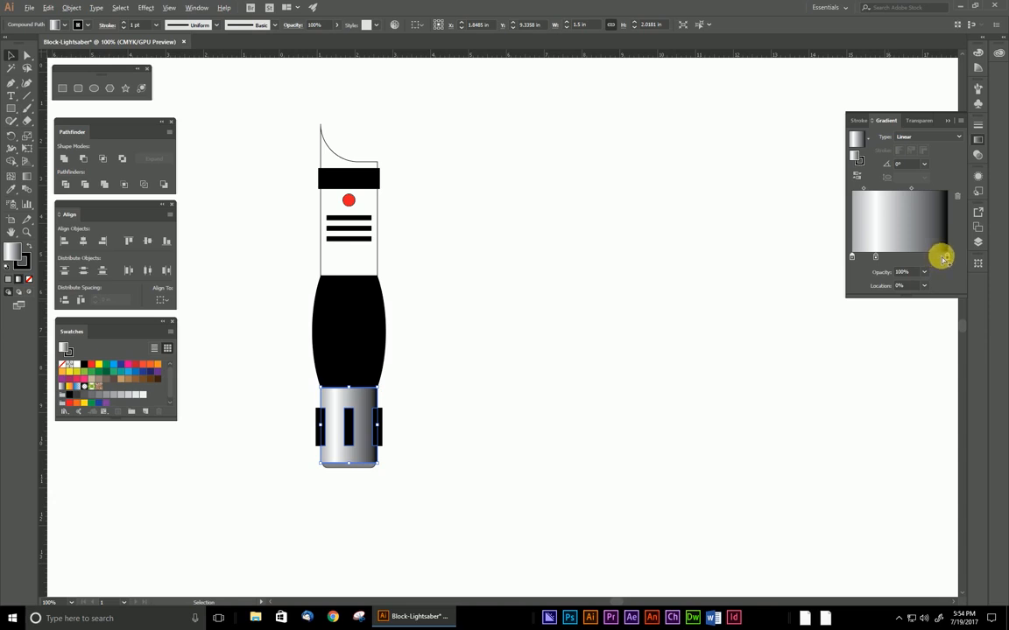
{"action": "left_click", "coordinate": [939, 257]}
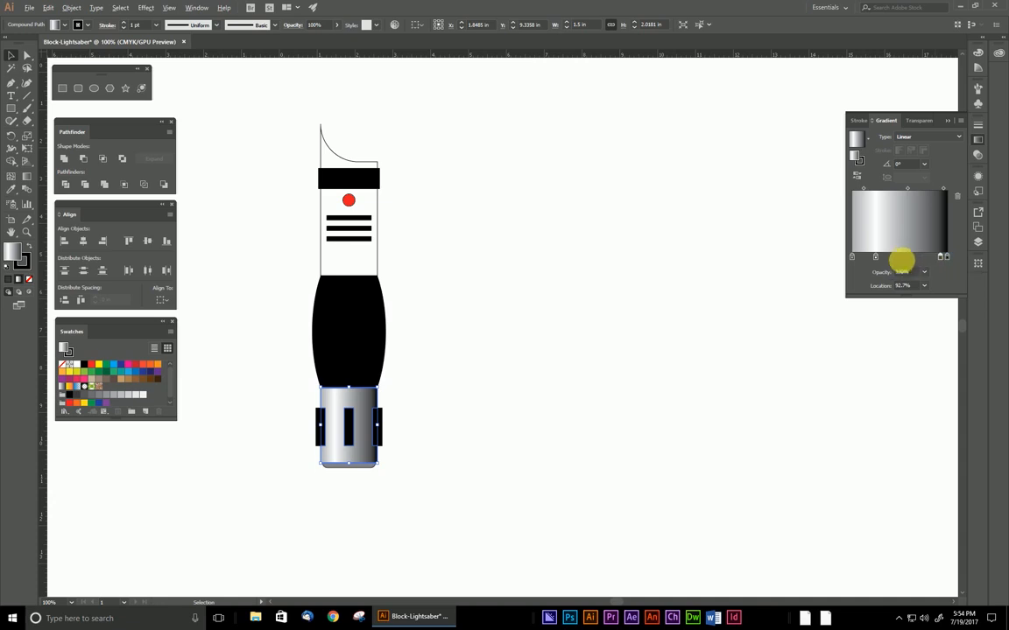
{"action": "left_click", "coordinate": [904, 258]}
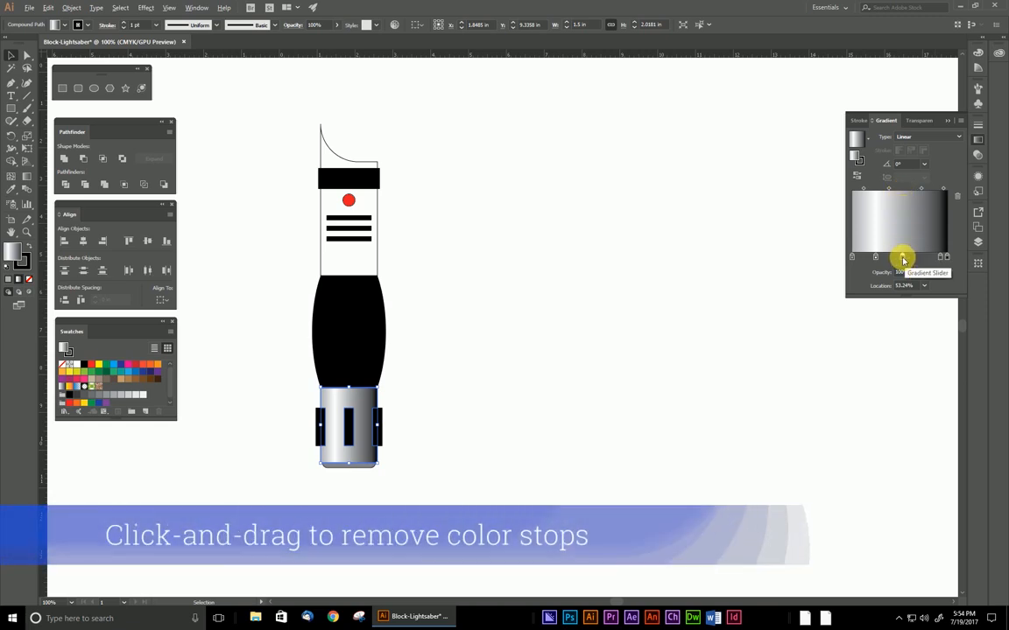
{"action": "left_click_drag", "start_coordinate": [904, 262], "coordinate": [947, 274]}
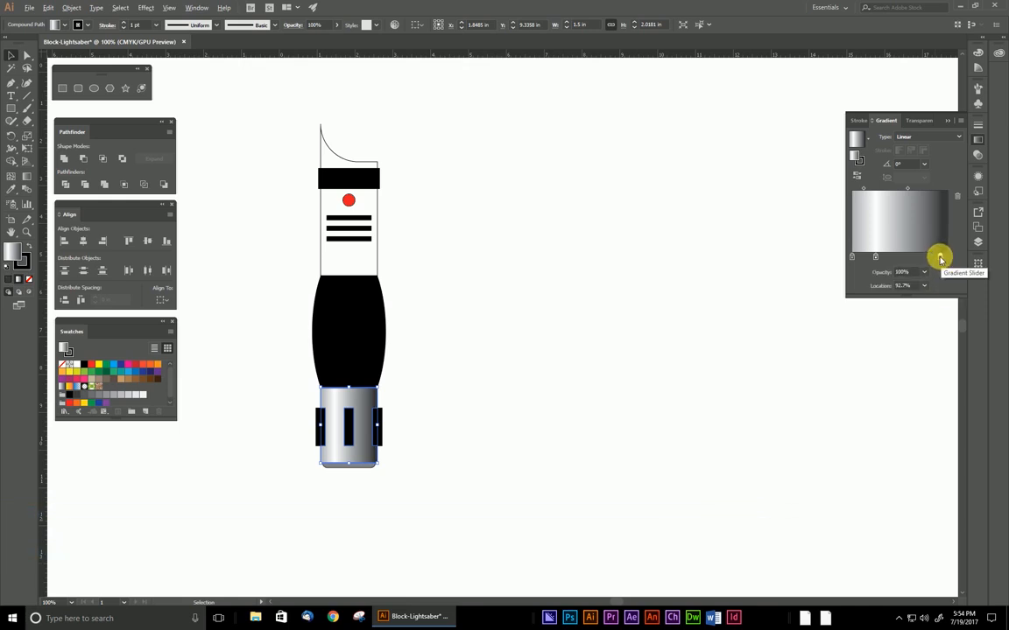
- Move the gradient's dark gray stop to the 100% location and deselect the lower body
{"action": "left_click_drag", "start_coordinate": [940, 259], "coordinate": [945, 260]}
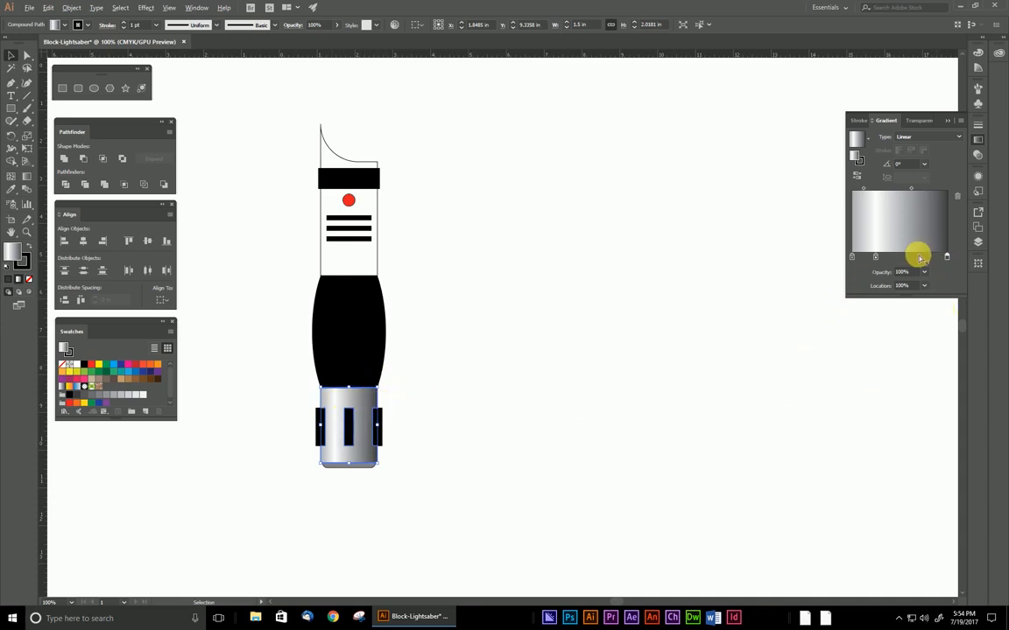
{"action": "mouse_move", "coordinate": [946, 256]}
{"action": "left_mouse_down"}
{"action": "mouse_move", "coordinate": [926, 262]}
{"action": "mouse_move", "coordinate": [948, 257]}
{"action": "left_mouse_up"}
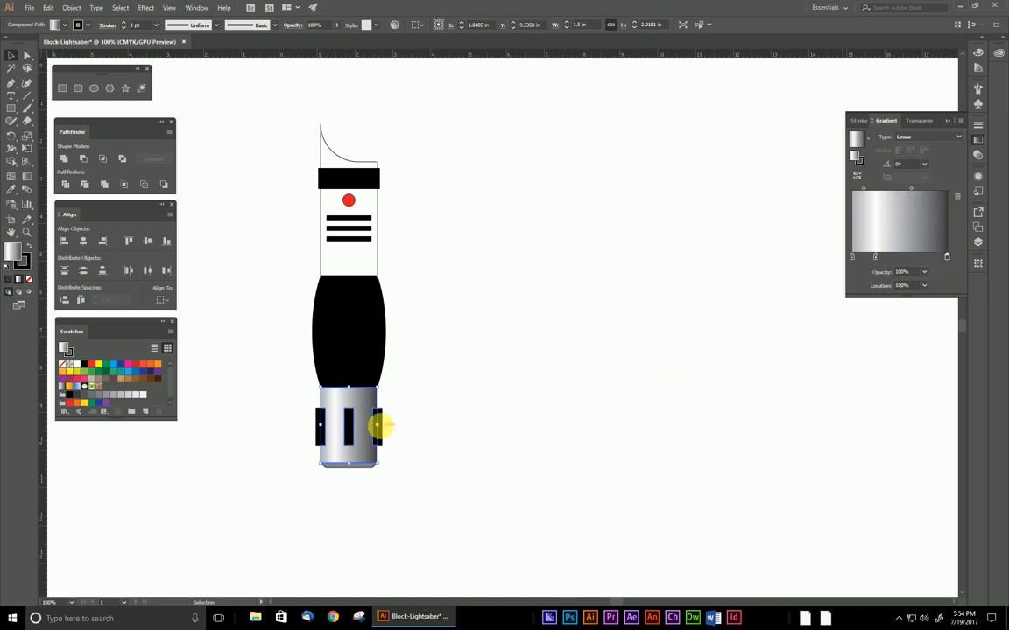
{"action": "left_click", "coordinate": [396, 435]}
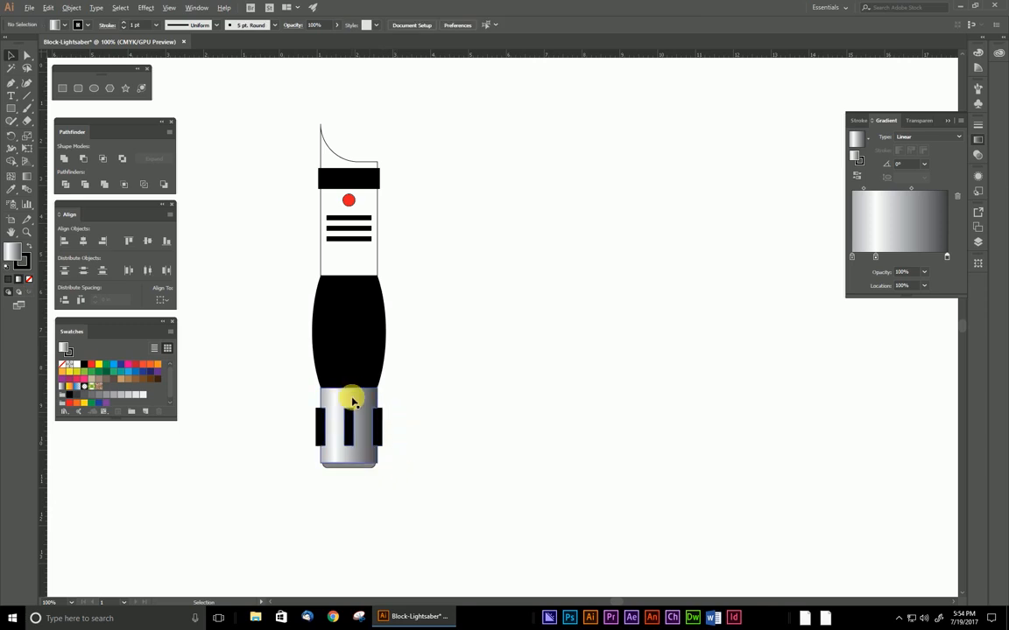
- Examine the lower body's metallic gradient and its edges around the black grips up close
{"action": "scroll", "coordinate": [342, 456], "scroll_direction": "up", "scroll_amount": 5}
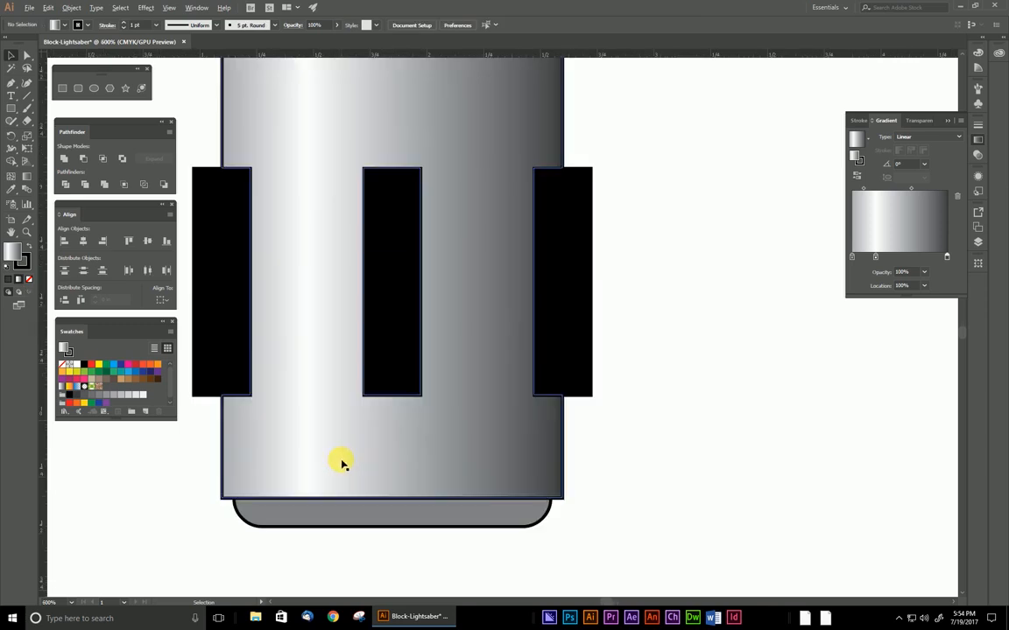
{"action": "left_click_drag", "start_coordinate": [370, 221], "coordinate": [415, 296]}
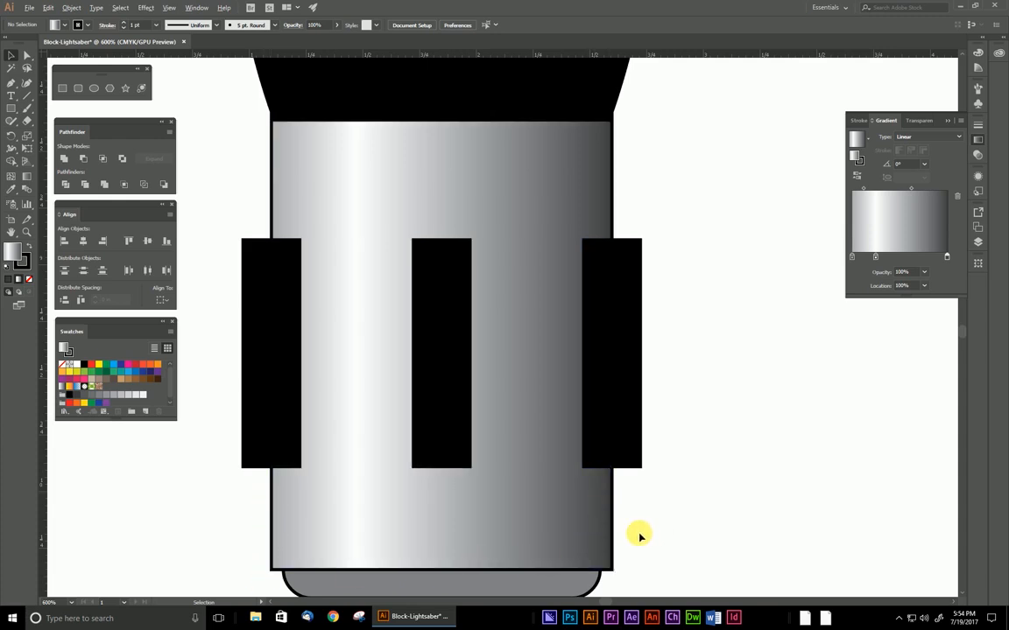
{"action": "left_click", "coordinate": [525, 529]}
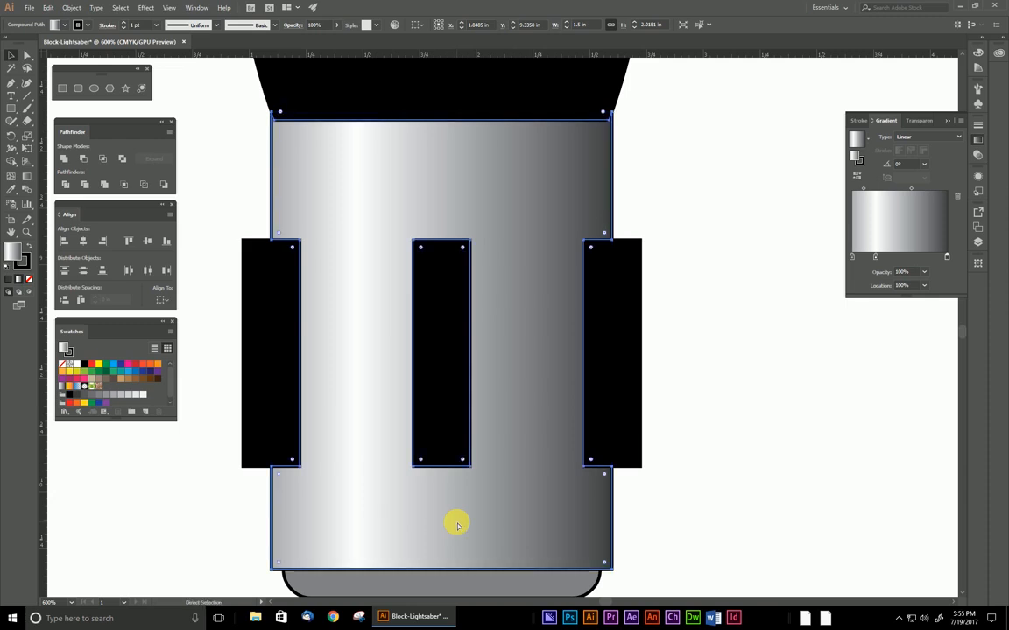
- Copy the lower body's metallic gradient onto the upper body and the curved emitter tip with the Eyedropper, and deselect them
{"action": "key", "text": "v"}
{"action": "scroll", "coordinate": [455, 514], "scroll_direction": "down", "scroll_amount": 5}
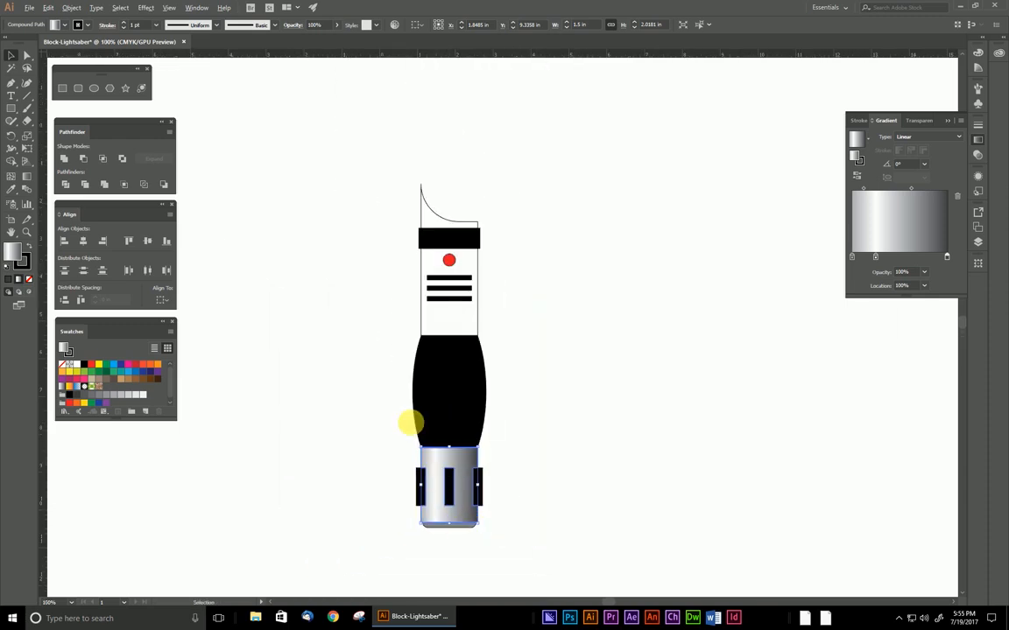
{"action": "left_click_drag", "start_coordinate": [324, 380], "coordinate": [273, 381]}
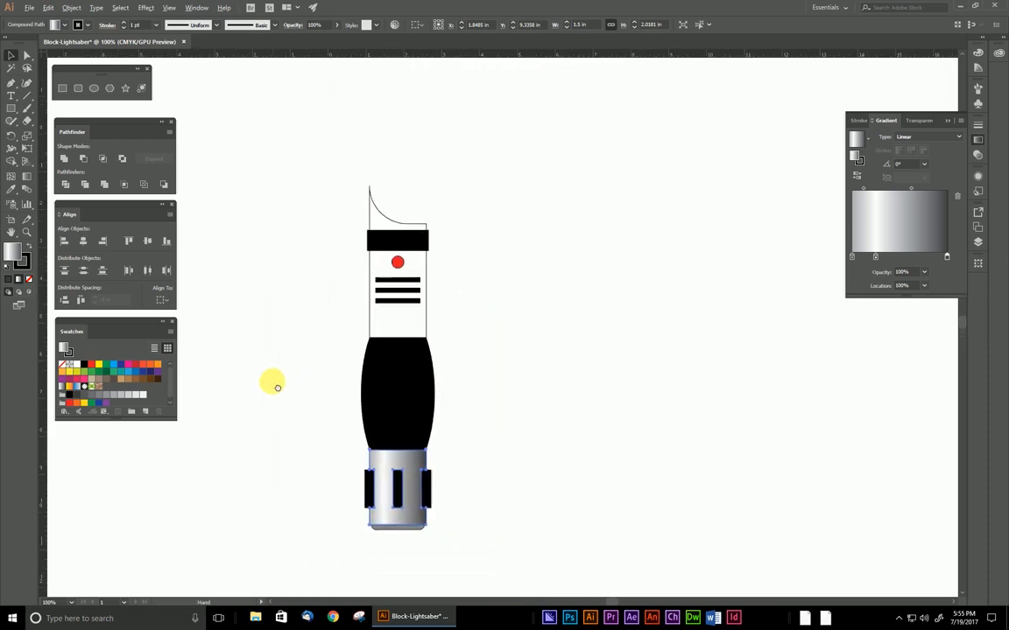
{"action": "left_click", "coordinate": [380, 326]}
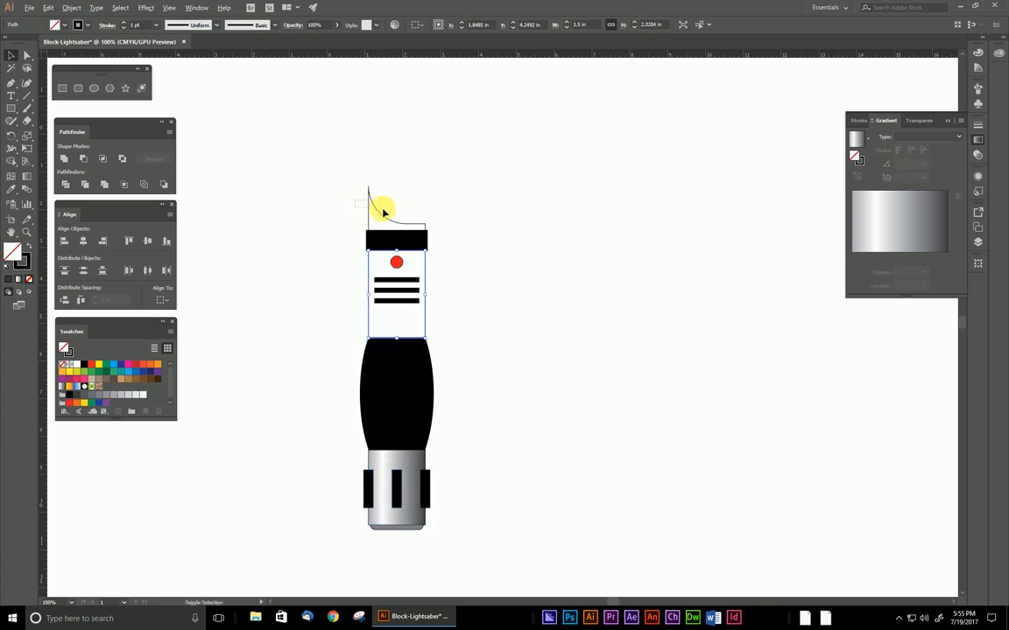
{"action": "left_click", "coordinate": [385, 213], "text": "shift"}
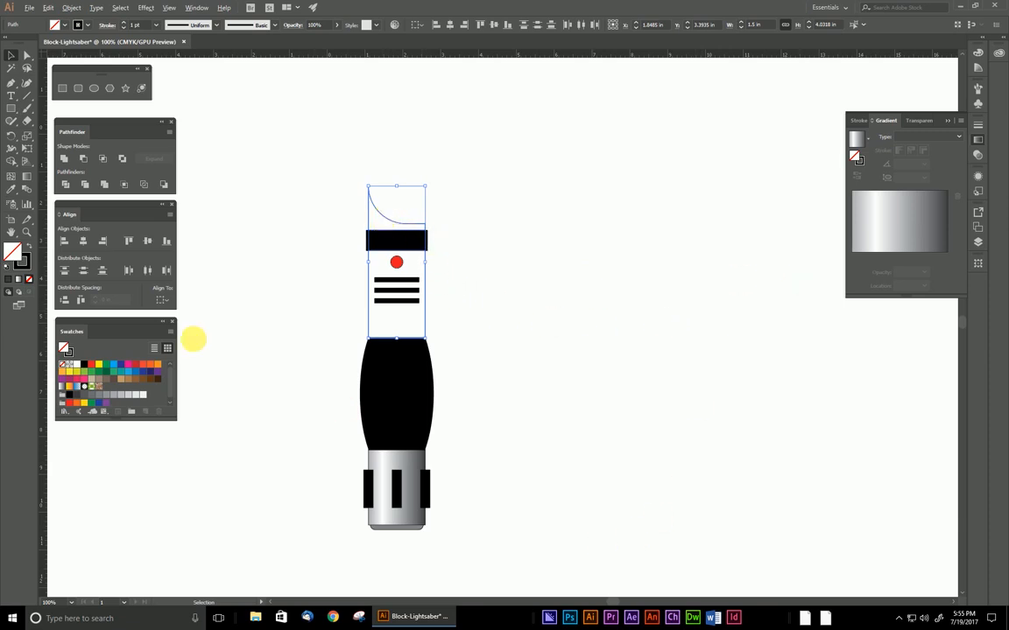
{"action": "left_click", "coordinate": [897, 228]}
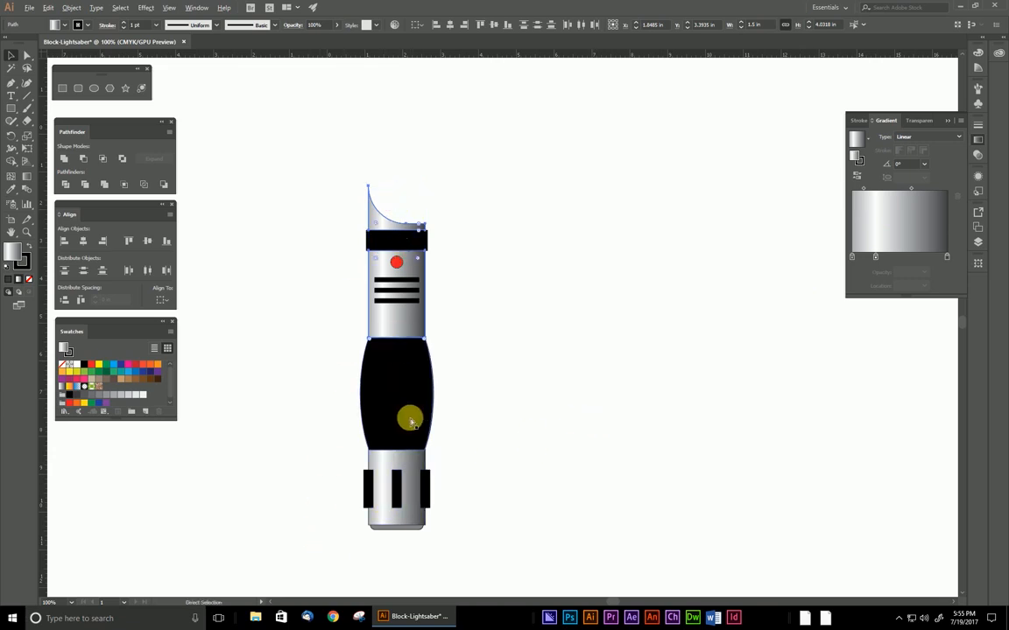
{"action": "key", "text": "slash"}
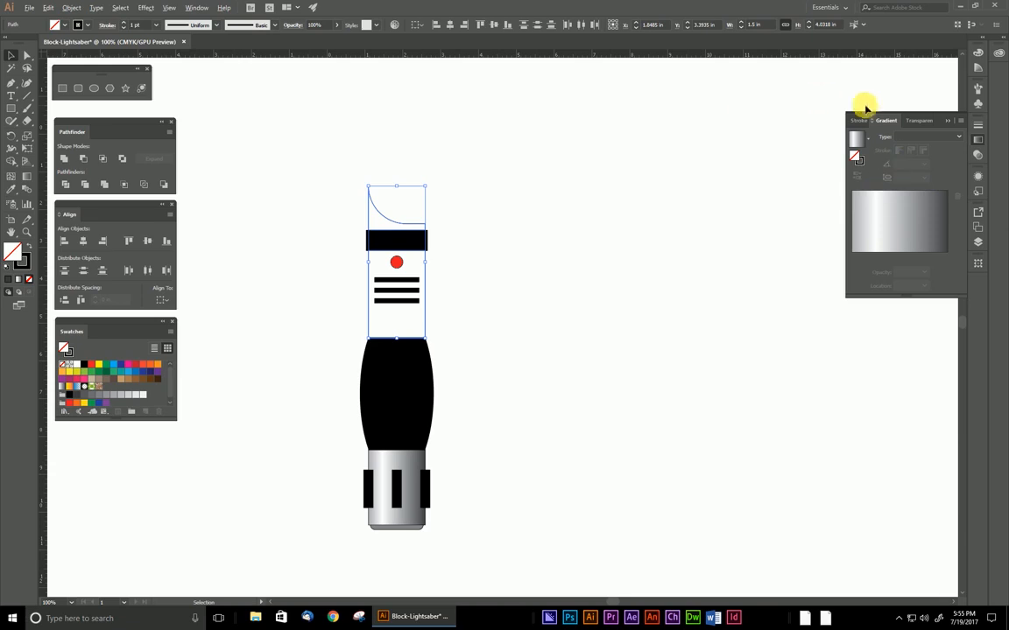
{"action": "left_click", "coordinate": [12, 191]}
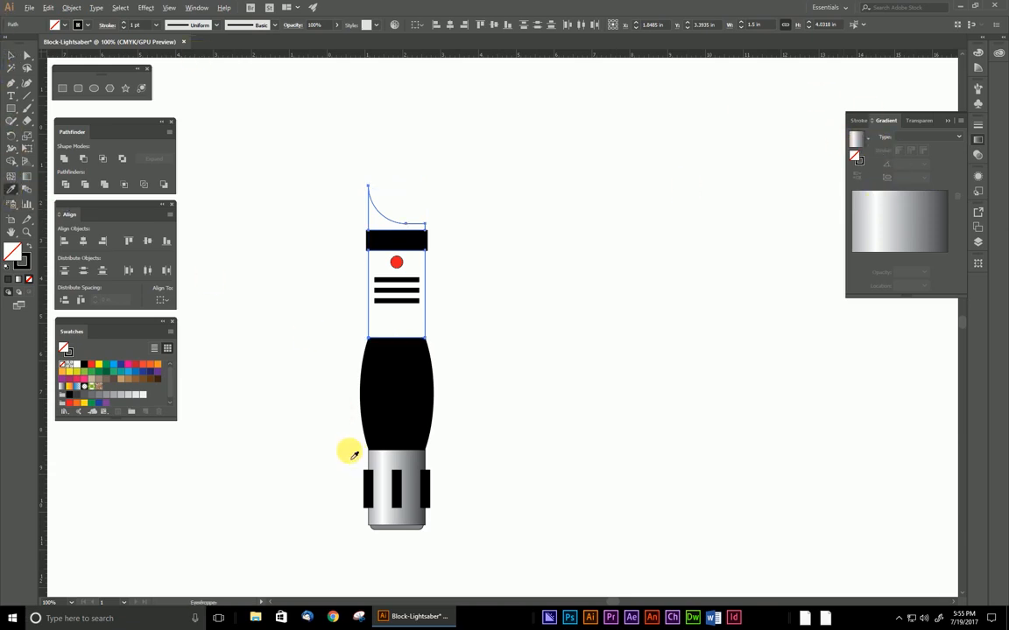
{"action": "left_click", "coordinate": [389, 469]}
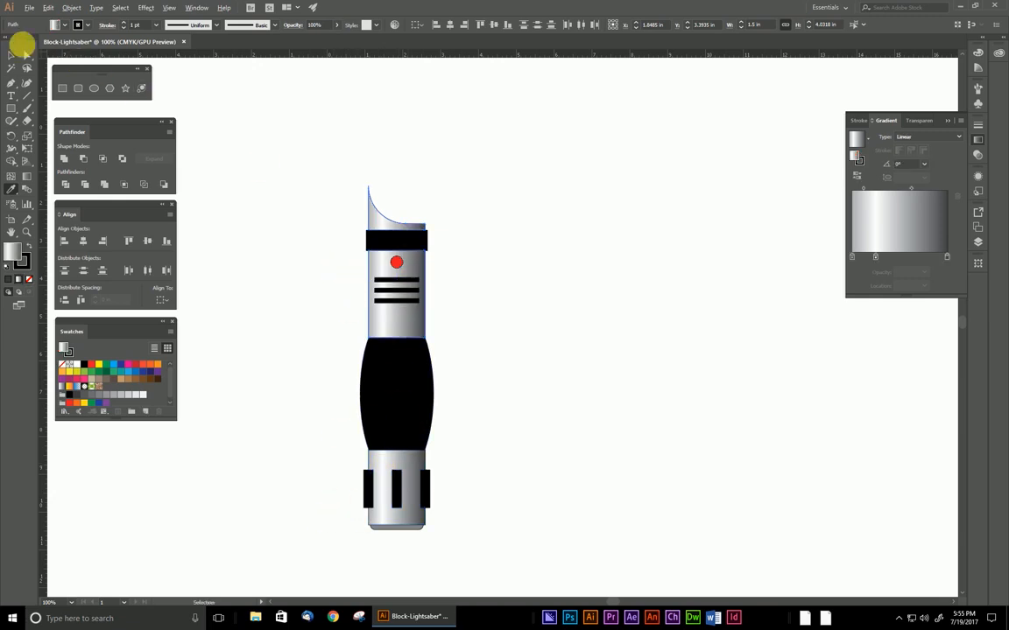
{"action": "left_click", "coordinate": [11, 55]}
{"action": "left_click", "coordinate": [296, 282]}
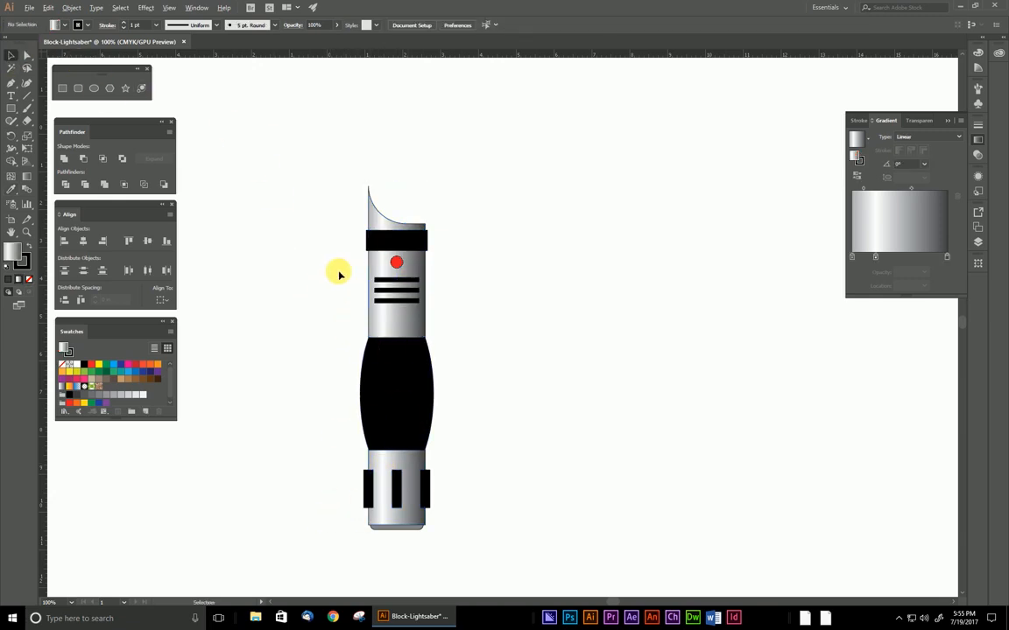
- Select all the lightsaber pieces, remove their strokes, and deselect them
{"action": "scroll", "coordinate": [342, 252], "scroll_direction": "up", "scroll_amount": 3}
{"action": "left_click_drag", "start_coordinate": [470, 129], "coordinate": [376, 181]}
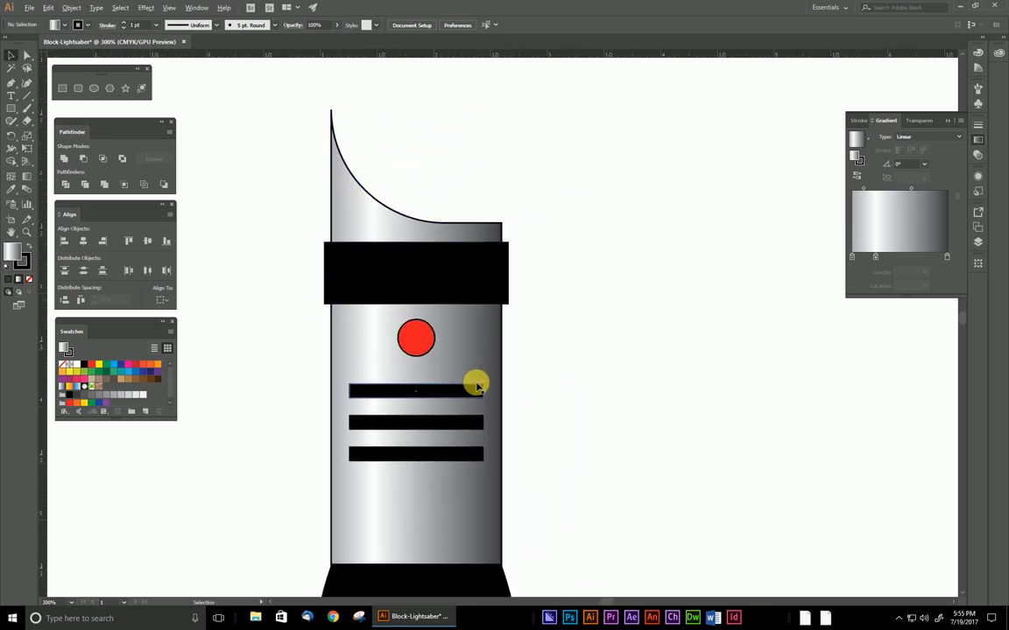
{"action": "key", "text": "a"}
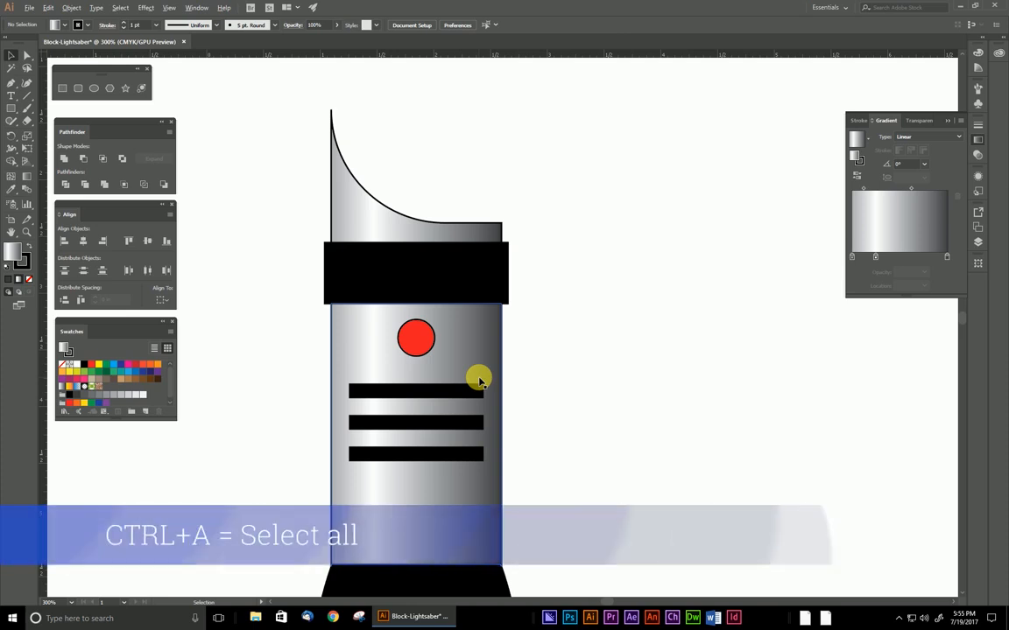
{"action": "key", "text": "ctrl+a"}
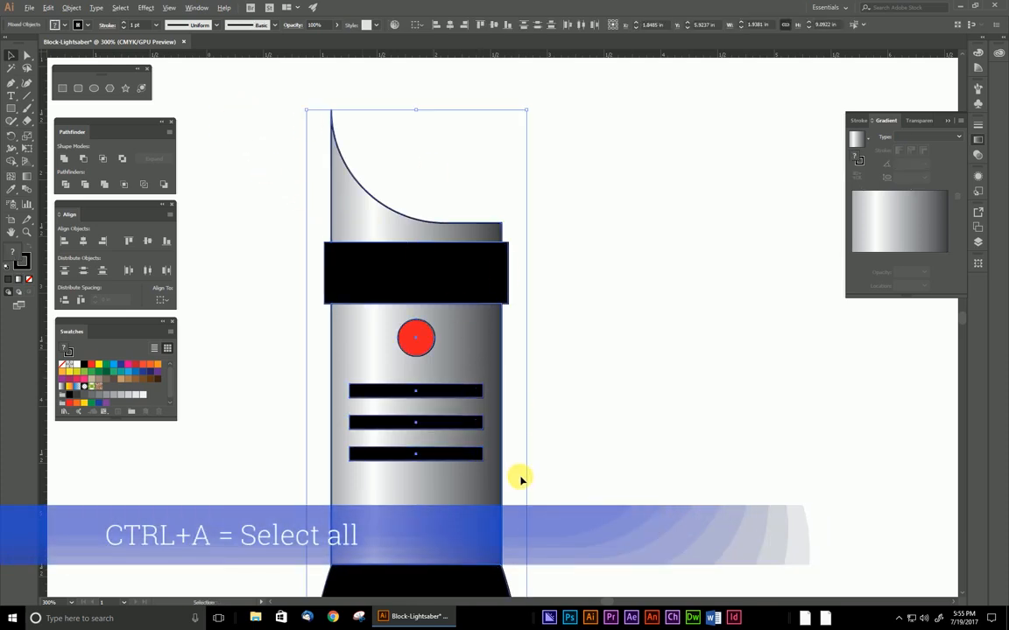
{"action": "left_click", "coordinate": [23, 262]}
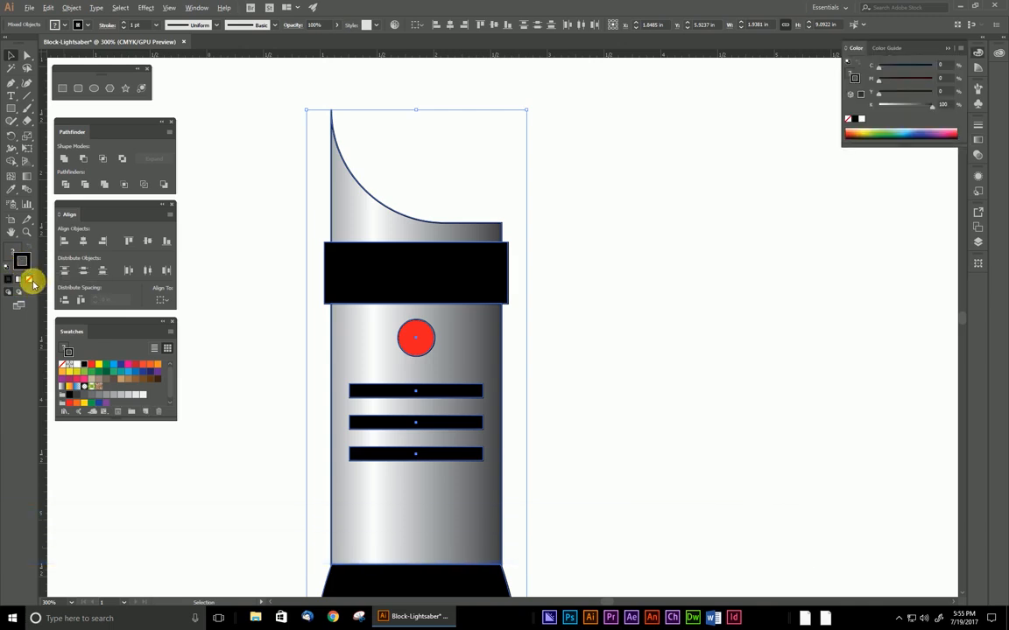
{"action": "left_click", "coordinate": [28, 281]}
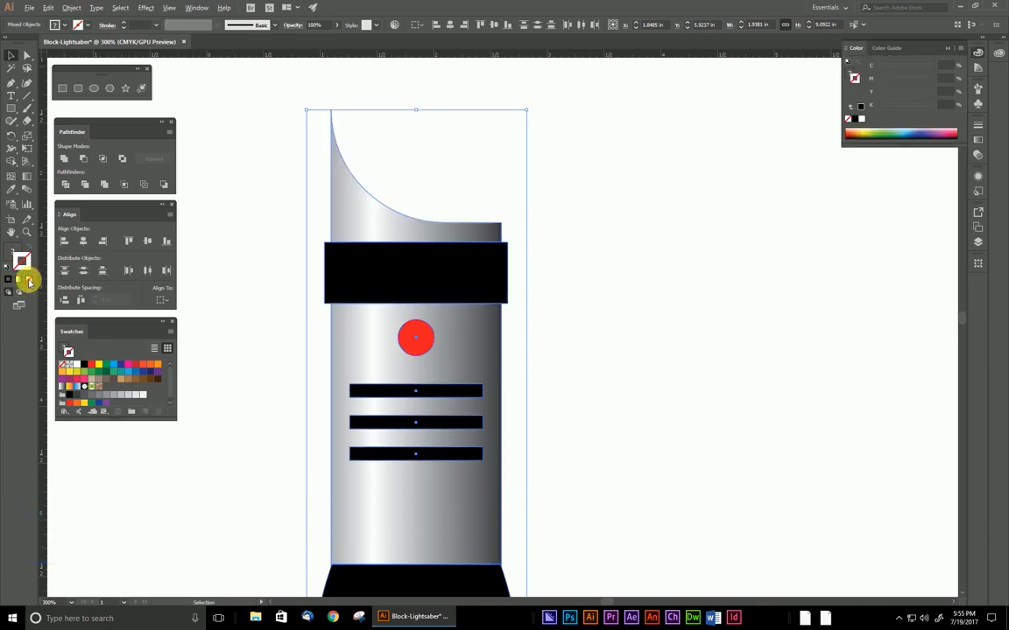
{"action": "left_click", "coordinate": [274, 374]}
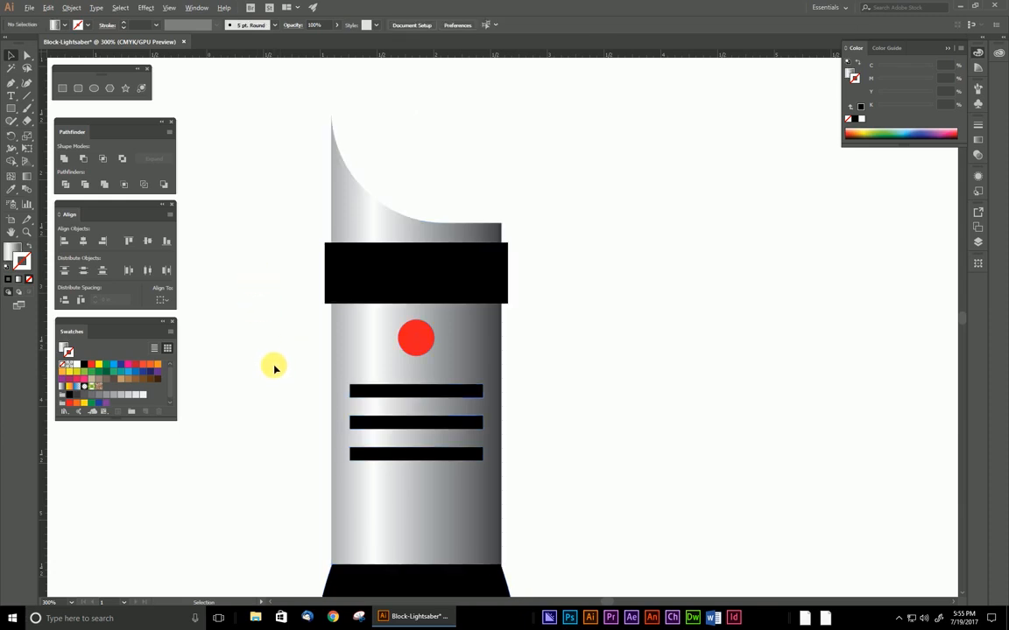
- View the whole hilt with plenty of empty canvas above it
{"action": "scroll", "coordinate": [272, 368], "scroll_direction": "down", "scroll_amount": 5}
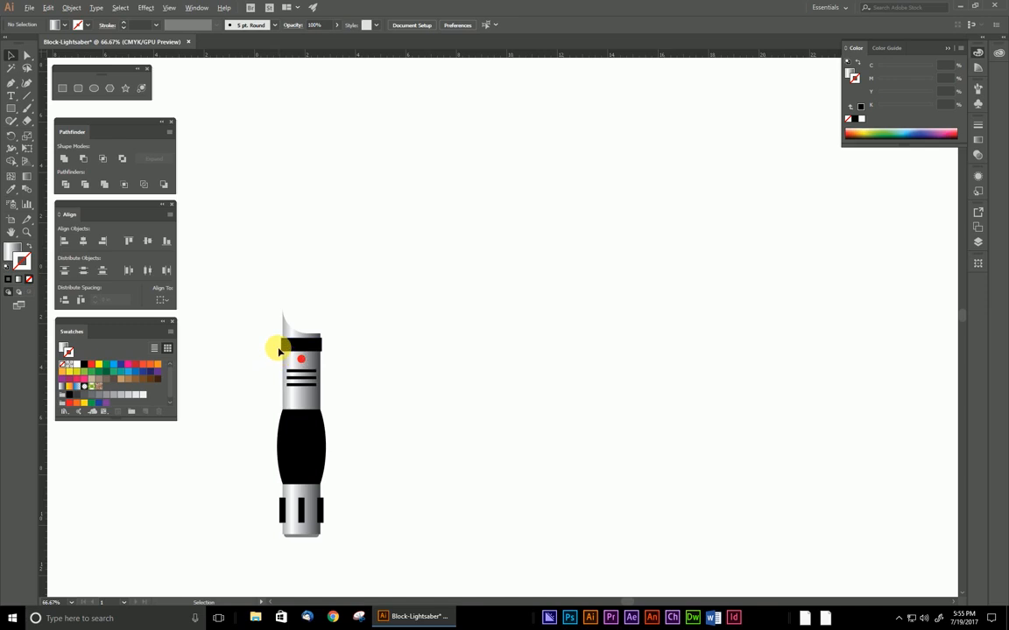
{"action": "scroll", "coordinate": [278, 350], "scroll_direction": "down", "scroll_amount": 1}
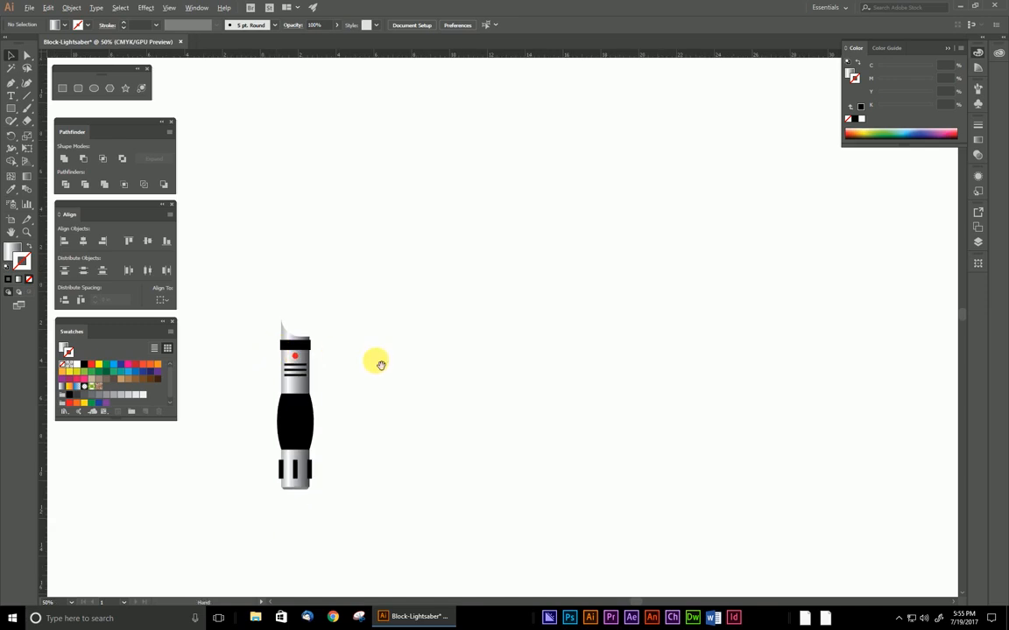
{"action": "left_click_drag", "start_coordinate": [378, 360], "coordinate": [459, 421]}
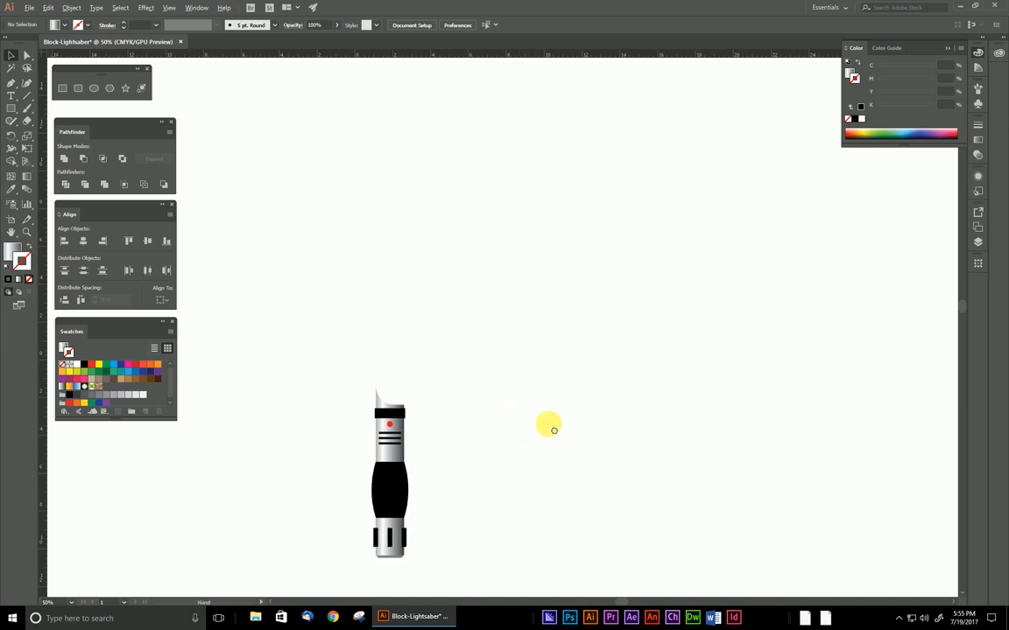
{"action": "mouse_move", "coordinate": [547, 423]}
{"action": "left_mouse_down"}
{"action": "mouse_move", "coordinate": [608, 407]}
{"action": "mouse_move", "coordinate": [549, 429]}
{"action": "left_mouse_up"}
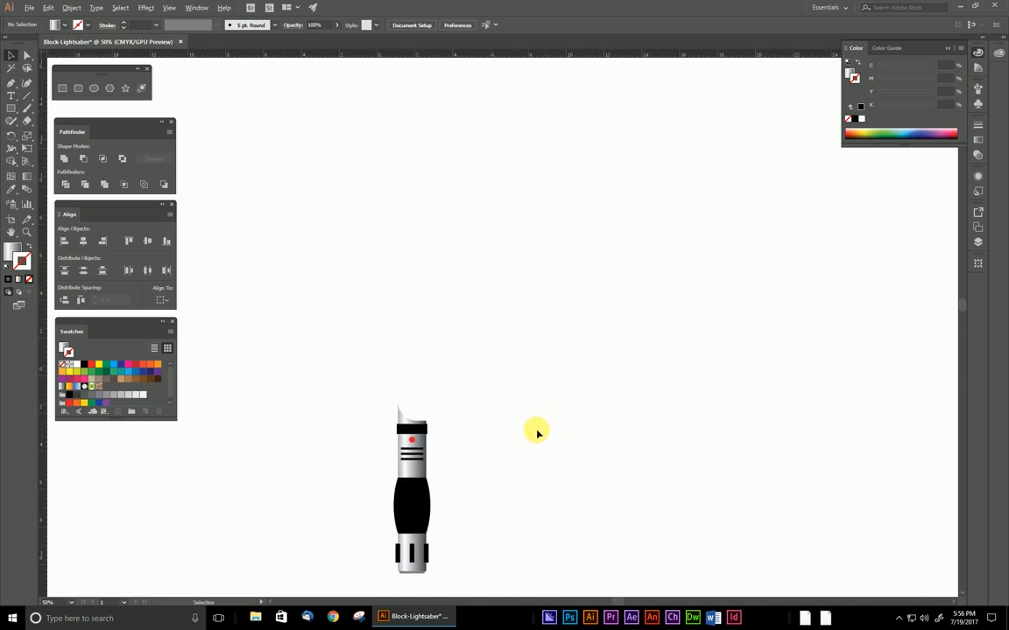
{"action": "scroll", "coordinate": [521, 440], "scroll_direction": "down", "scroll_amount": 2}
{"action": "scroll", "coordinate": [506, 445], "scroll_direction": "up", "scroll_amount": 2}
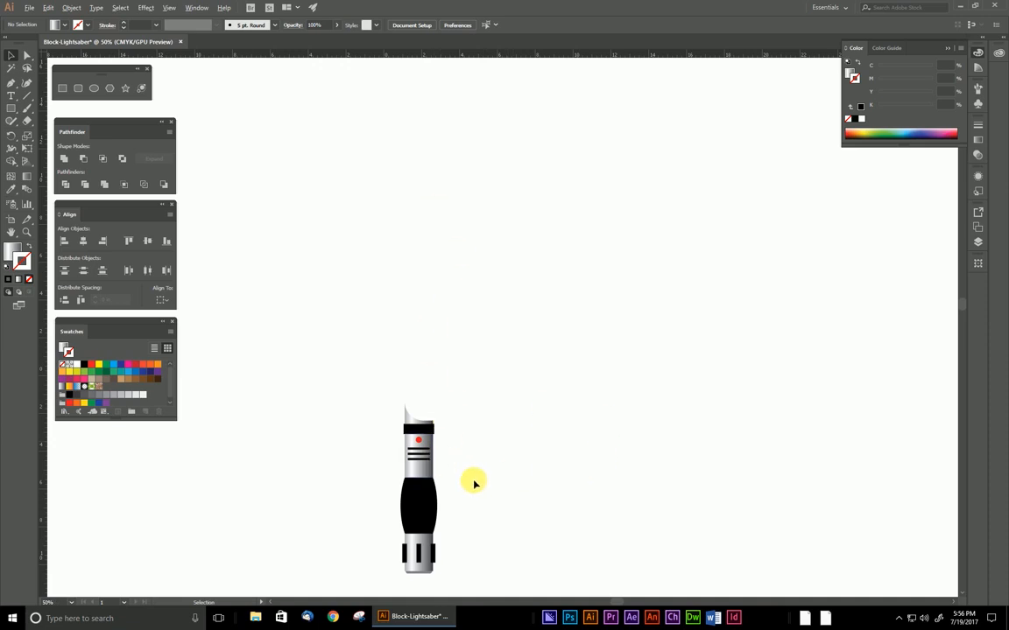
{"action": "scroll", "coordinate": [459, 468], "scroll_direction": "down", "scroll_amount": 3}
{"action": "scroll", "coordinate": [464, 466], "scroll_direction": "up", "scroll_amount": 2}
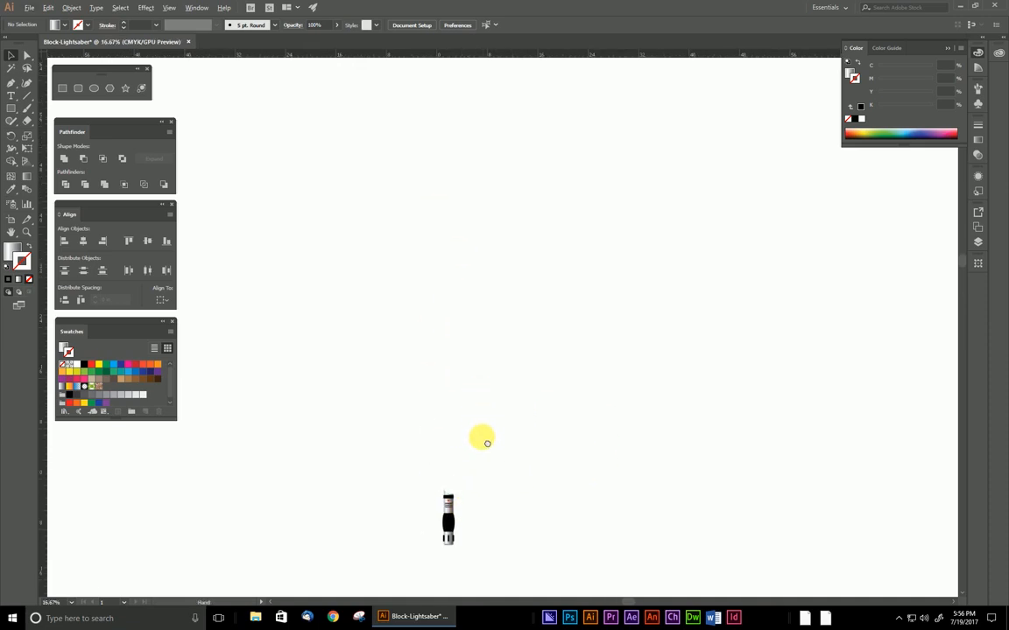
{"action": "scroll", "coordinate": [457, 490], "scroll_direction": "up", "scroll_amount": 1}
{"action": "scroll", "coordinate": [461, 464], "scroll_direction": "up", "scroll_amount": 1}
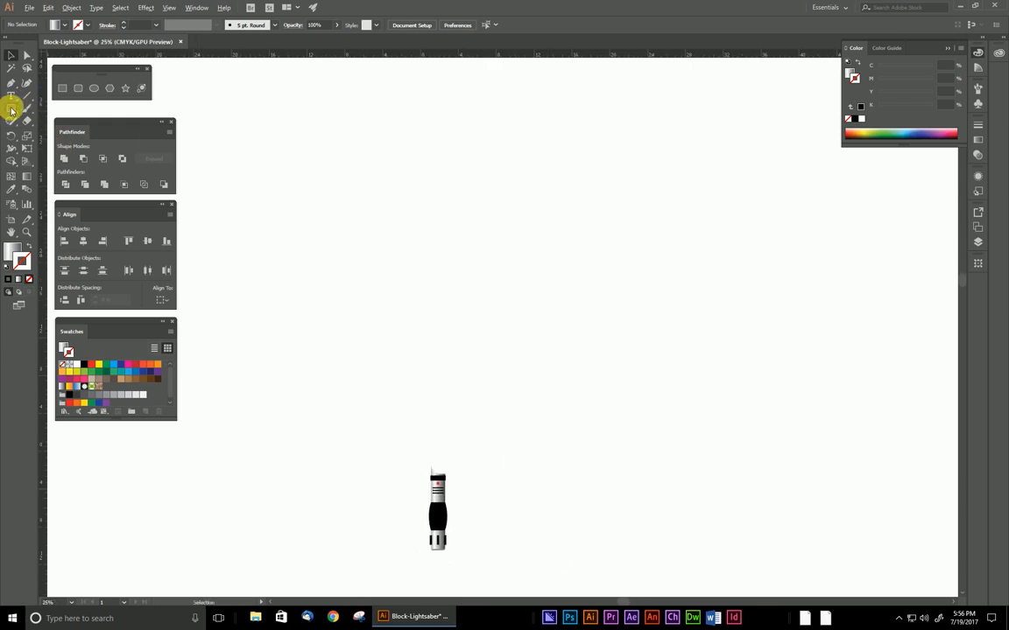
{"action": "left_click", "coordinate": [80, 89]}
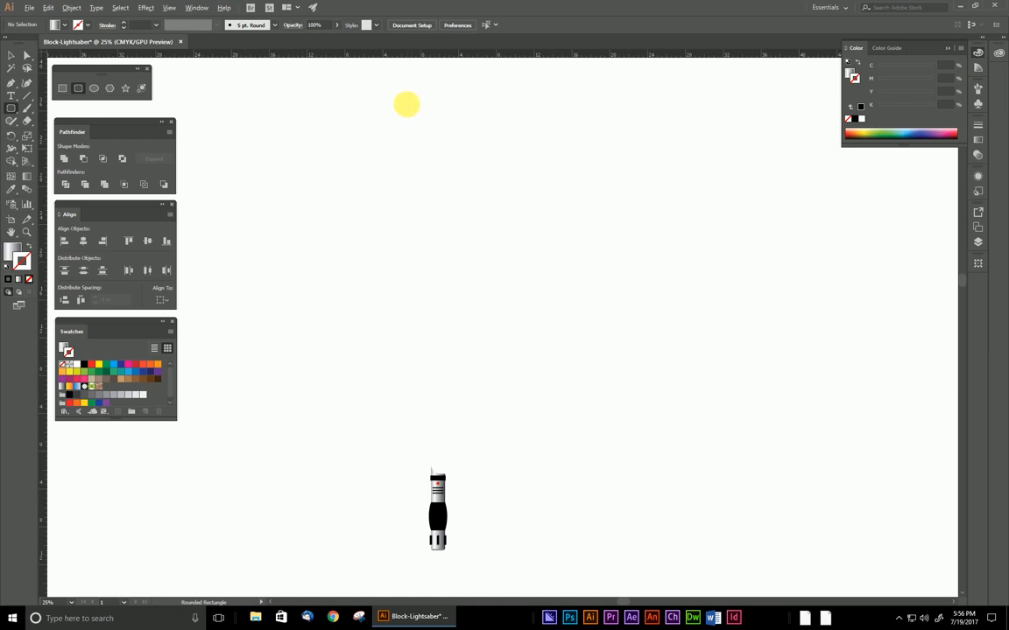
{"action": "left_click", "coordinate": [401, 158]}
{"action": "left_click", "coordinate": [460, 290]}
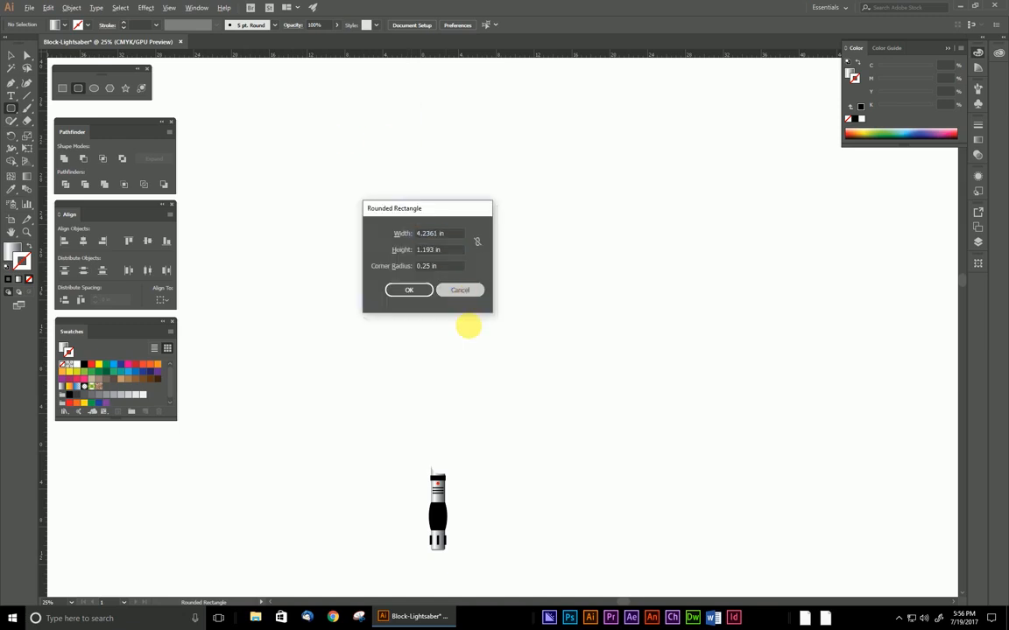
- Create a 1 in wide by 25 in high rectangle above the hilt as the blade
{"action": "left_click", "coordinate": [62, 89]}
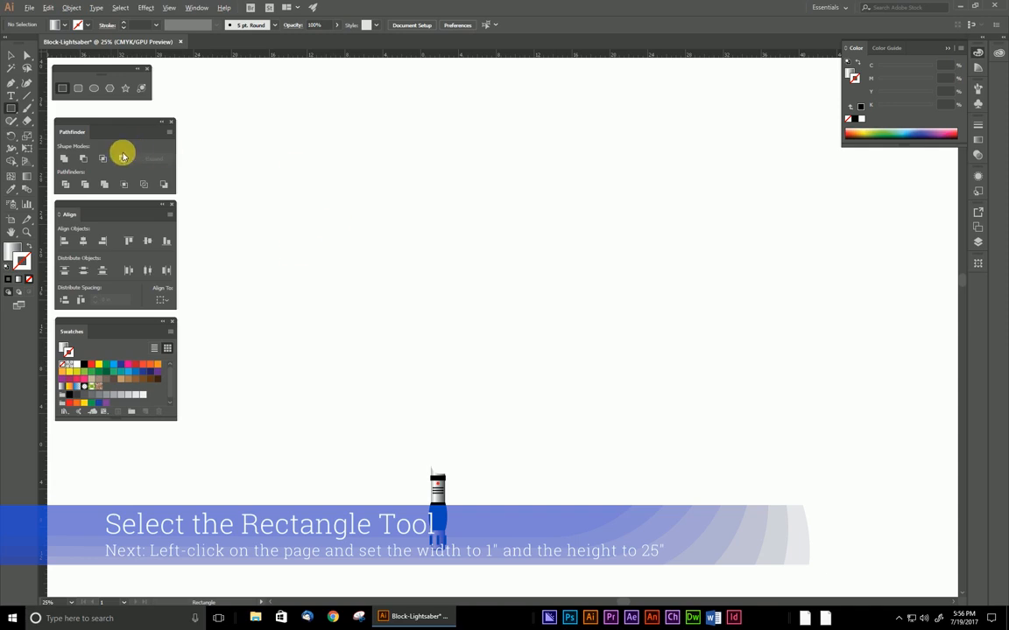
{"action": "left_click", "coordinate": [434, 160]}
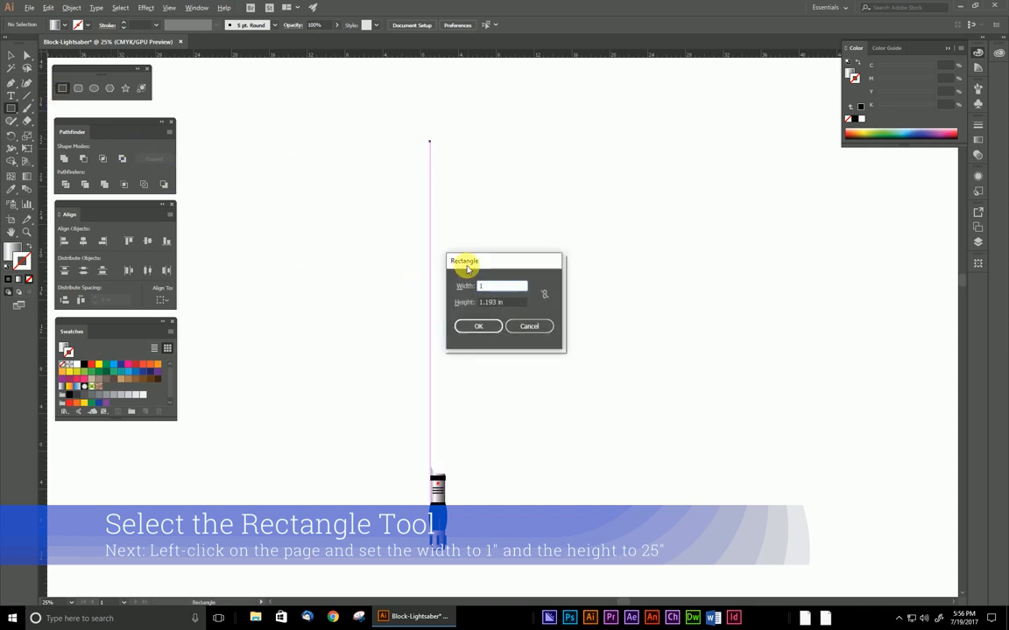
{"action": "key", "text": "Tab"}
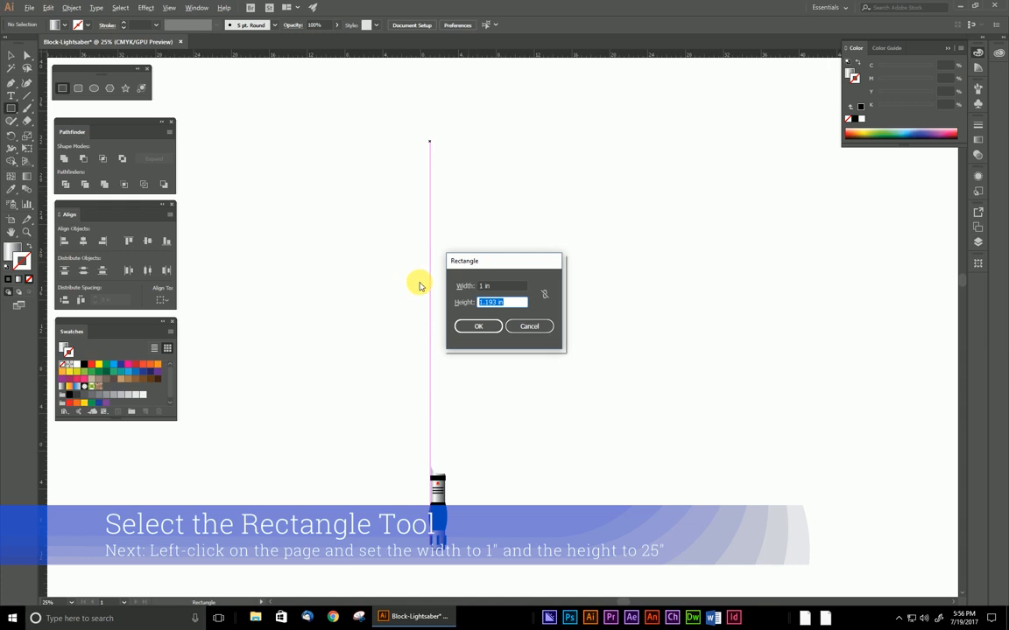
{"action": "left_click", "coordinate": [471, 328]}
{"action": "key", "text": "v"}
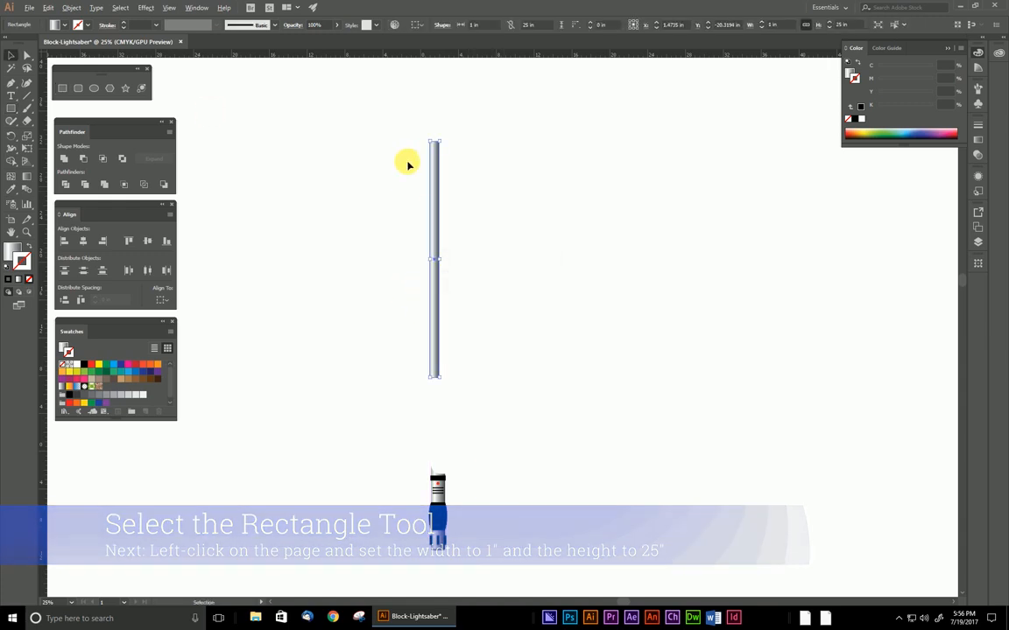
- Reset the blade rectangle to the default fill and stroke and deselect it
{"action": "left_click", "coordinate": [9, 249]}
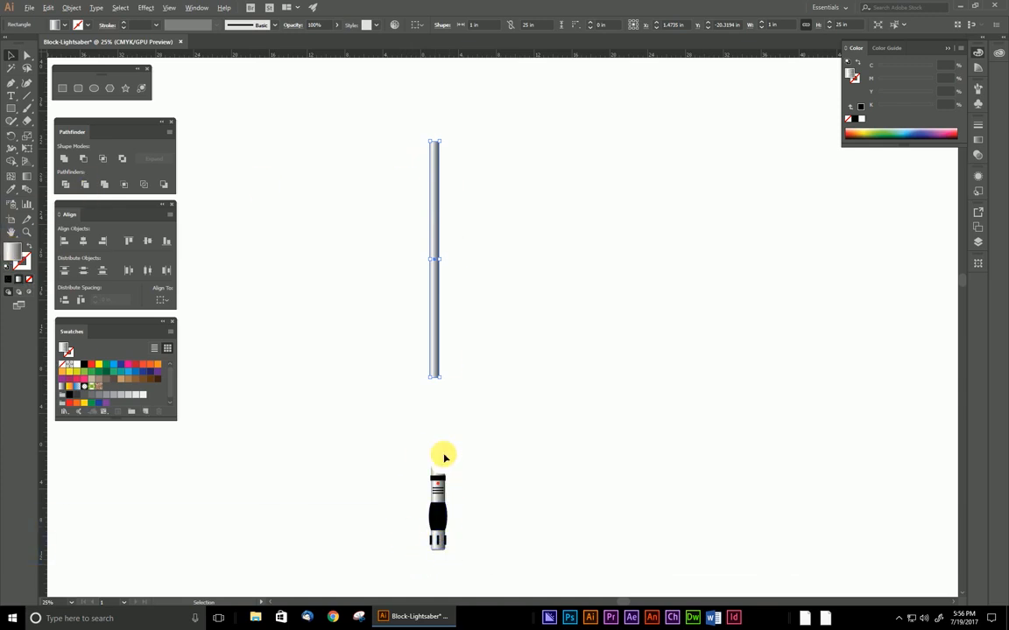
{"action": "left_click", "coordinate": [442, 398]}
{"action": "left_click_drag", "start_coordinate": [369, 295], "coordinate": [467, 329]}
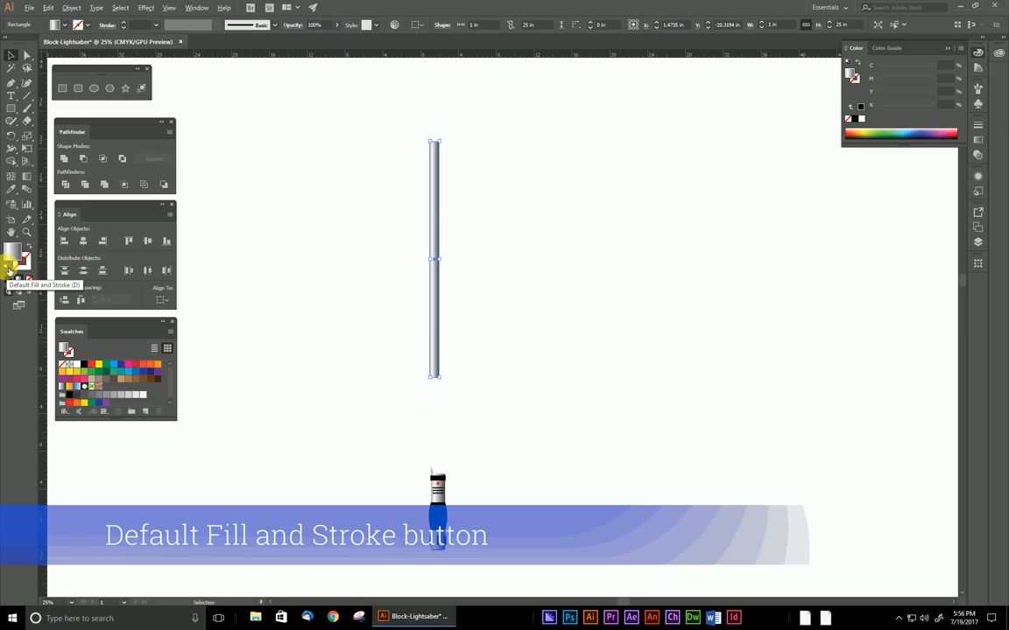
{"action": "left_click", "coordinate": [9, 270]}
{"action": "left_click", "coordinate": [411, 292]}
- Move the blade rectangle down so it is centered on the hilt and its lower end overlaps the red button's upper half
{"action": "scroll", "coordinate": [445, 243], "scroll_direction": "up", "scroll_amount": 3}
{"action": "scroll", "coordinate": [445, 244], "scroll_direction": "down", "scroll_amount": 2}
{"action": "left_click_drag", "start_coordinate": [485, 394], "coordinate": [445, 484]}
{"action": "scroll", "coordinate": [439, 480], "scroll_direction": "up", "scroll_amount": 4}
{"action": "left_click_drag", "start_coordinate": [552, 498], "coordinate": [468, 424]}
{"action": "left_click", "coordinate": [359, 378]}
{"action": "left_click_drag", "start_coordinate": [363, 432], "coordinate": [376, 373]}
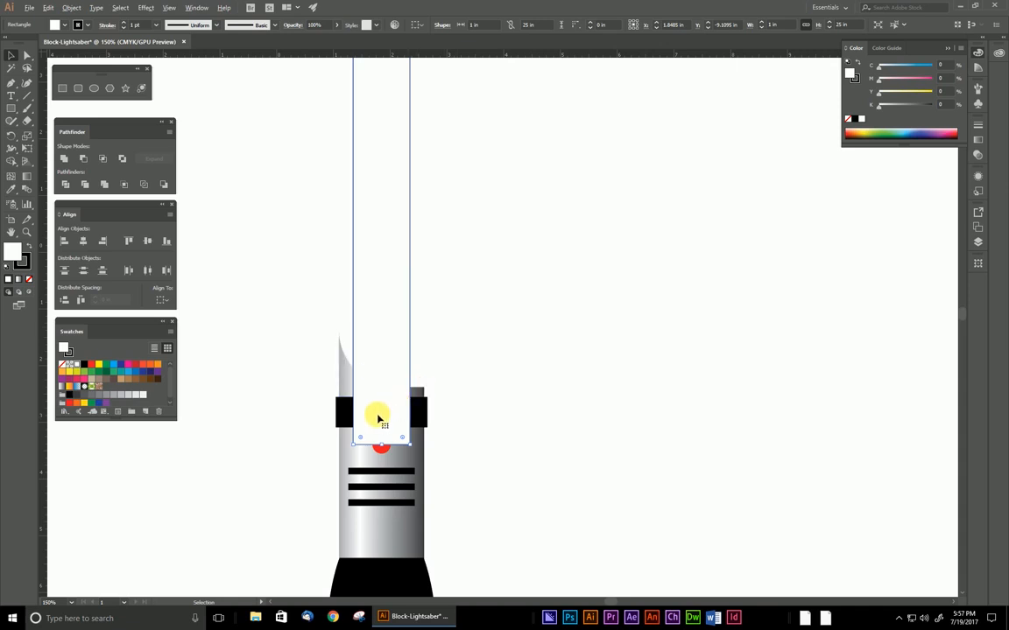
{"action": "mouse_move", "coordinate": [374, 401]}
{"action": "left_mouse_down"}
{"action": "mouse_move", "coordinate": [374, 382]}
{"action": "mouse_move", "coordinate": [391, 414]}
{"action": "mouse_move", "coordinate": [391, 404]}
{"action": "left_mouse_up"}
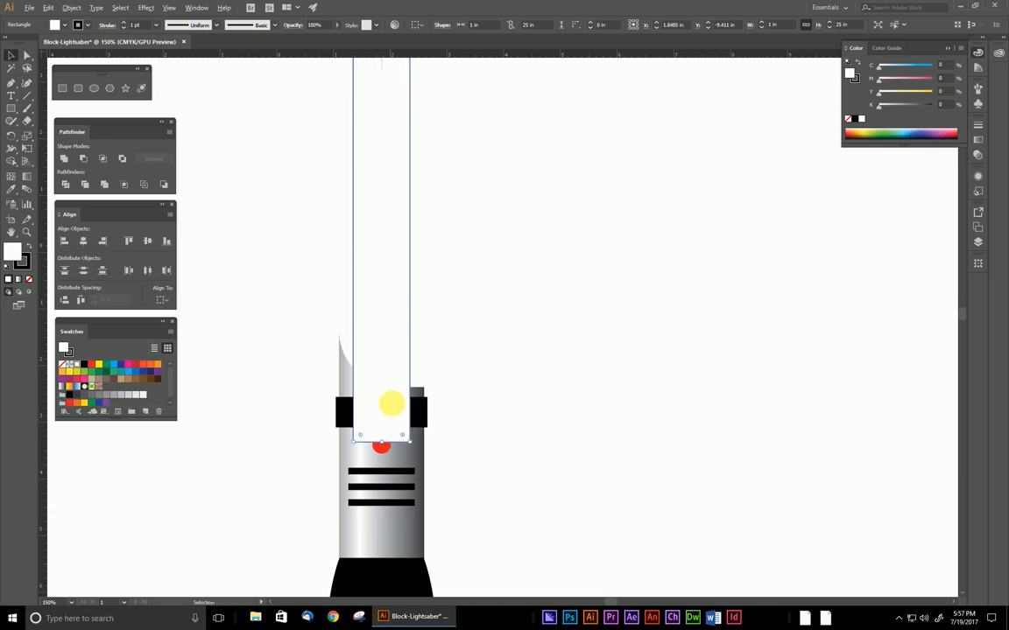
- Send the blade rectangle to the back, behind the hilt pieces, and deselect it
{"action": "right_click", "coordinate": [394, 303]}
{"action": "mouse_move", "coordinate": [423, 464]}
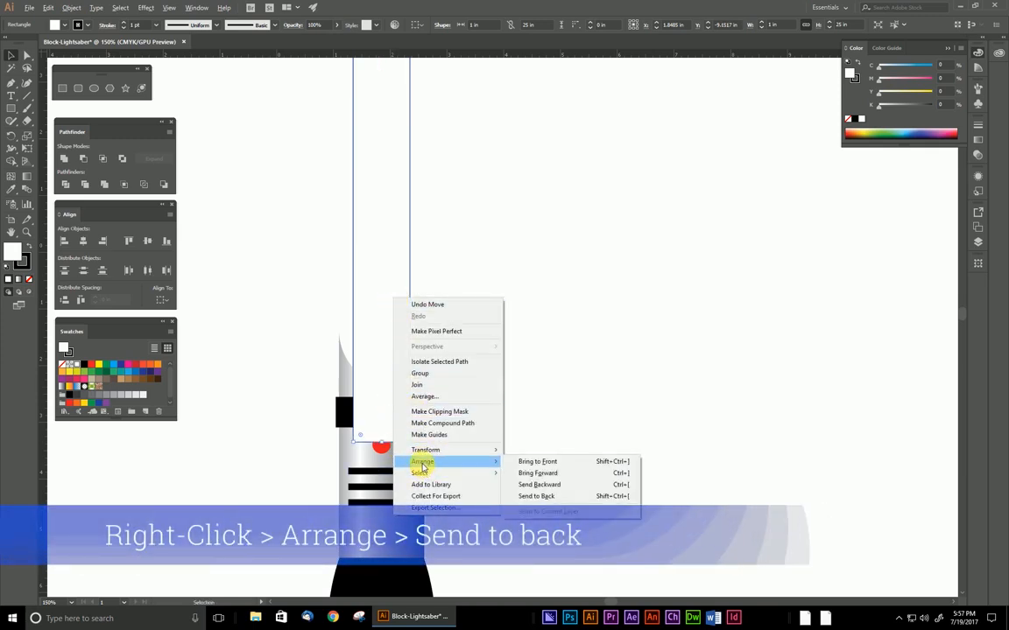
{"action": "left_click", "coordinate": [532, 497]}
{"action": "left_click", "coordinate": [522, 465]}
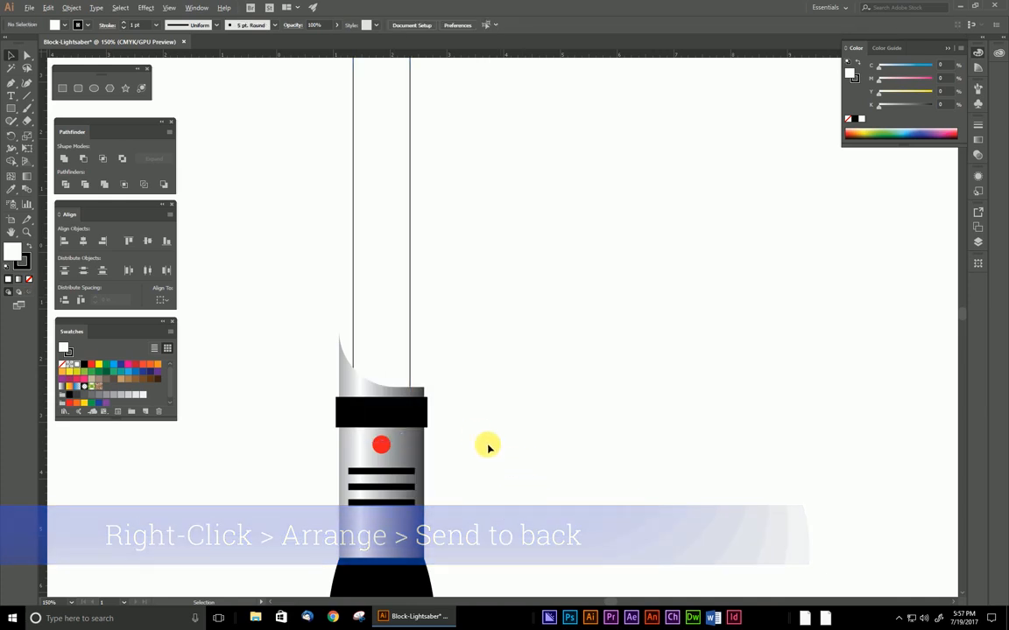
{"action": "scroll", "coordinate": [484, 443], "scroll_direction": "down", "scroll_amount": 1}
{"action": "scroll", "coordinate": [480, 434], "scroll_direction": "down", "scroll_amount": 4}
{"action": "scroll", "coordinate": [486, 430], "scroll_direction": "down", "scroll_amount": 1}
{"action": "scroll", "coordinate": [486, 425], "scroll_direction": "up", "scroll_amount": 2}
{"action": "left_click_drag", "start_coordinate": [486, 421], "coordinate": [394, 385]}
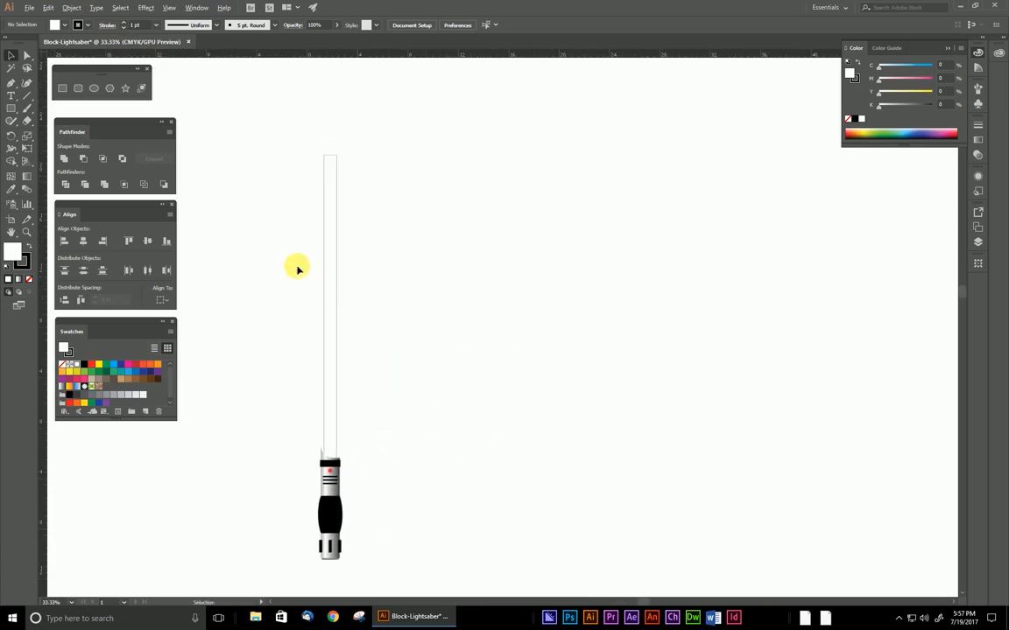
- Stretch the blade rectangle's upper edge upward until it is about 30 in high, keeping its 1 in width, and deselect it
{"action": "left_click_drag", "start_coordinate": [286, 218], "coordinate": [451, 265]}
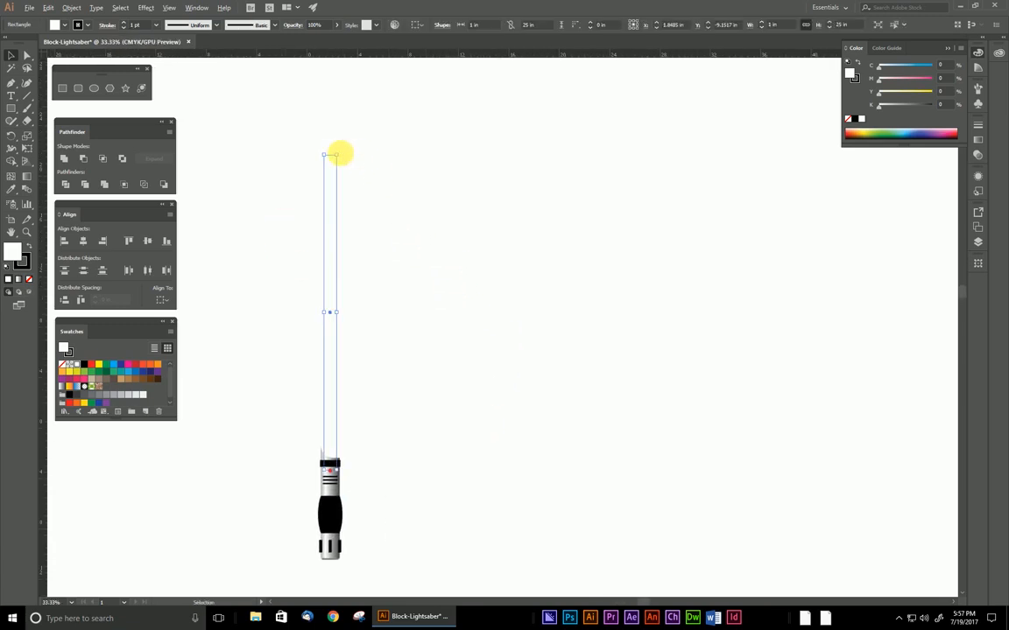
{"action": "scroll", "coordinate": [336, 158], "scroll_direction": "up", "scroll_amount": 2}
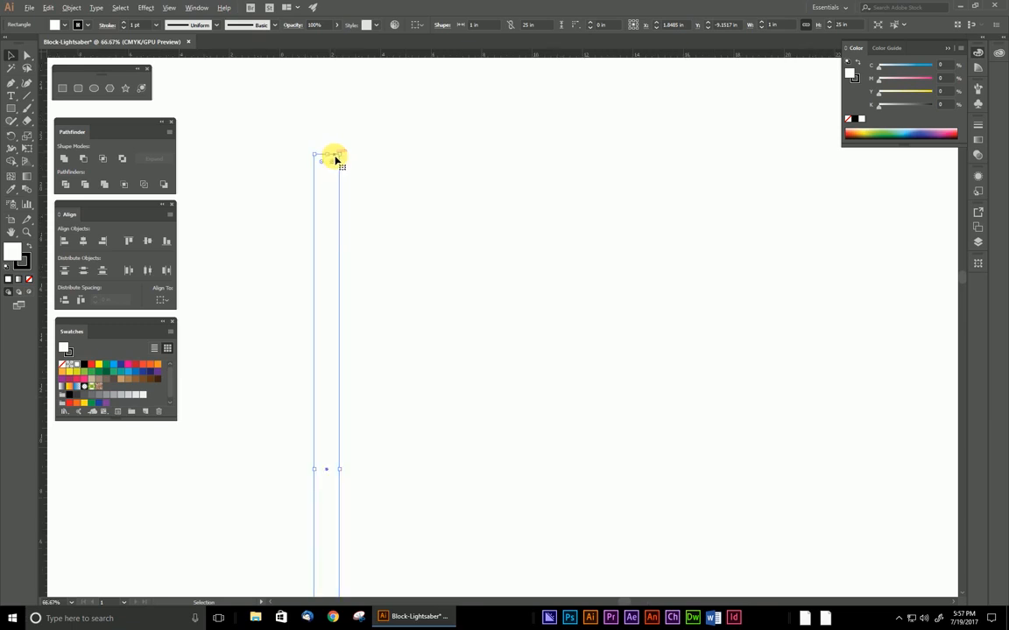
{"action": "left_click_drag", "start_coordinate": [390, 114], "coordinate": [425, 373]}
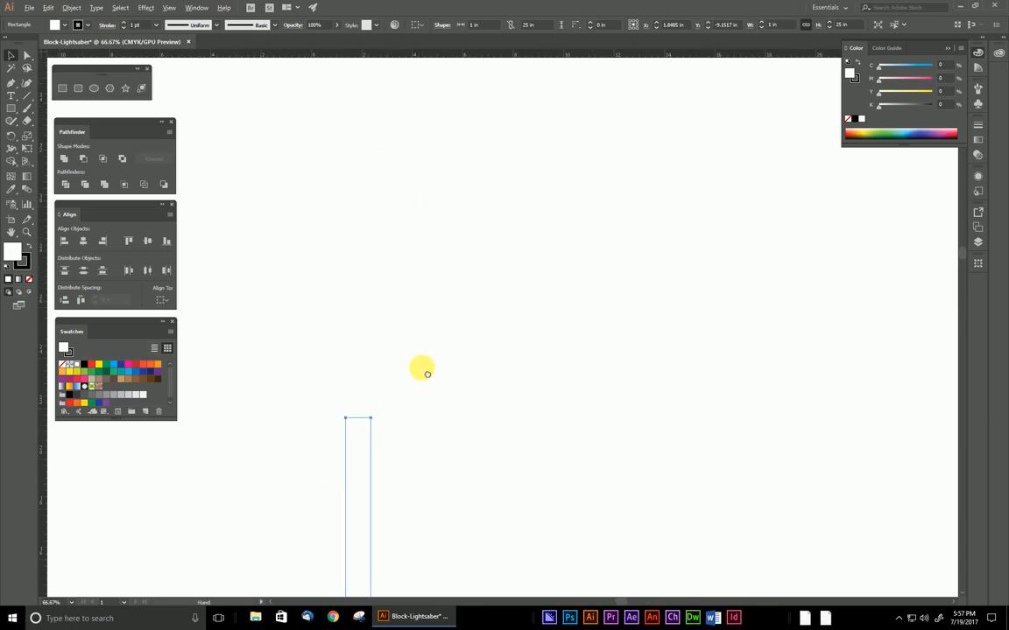
{"action": "left_click_drag", "start_coordinate": [361, 421], "coordinate": [356, 277]}
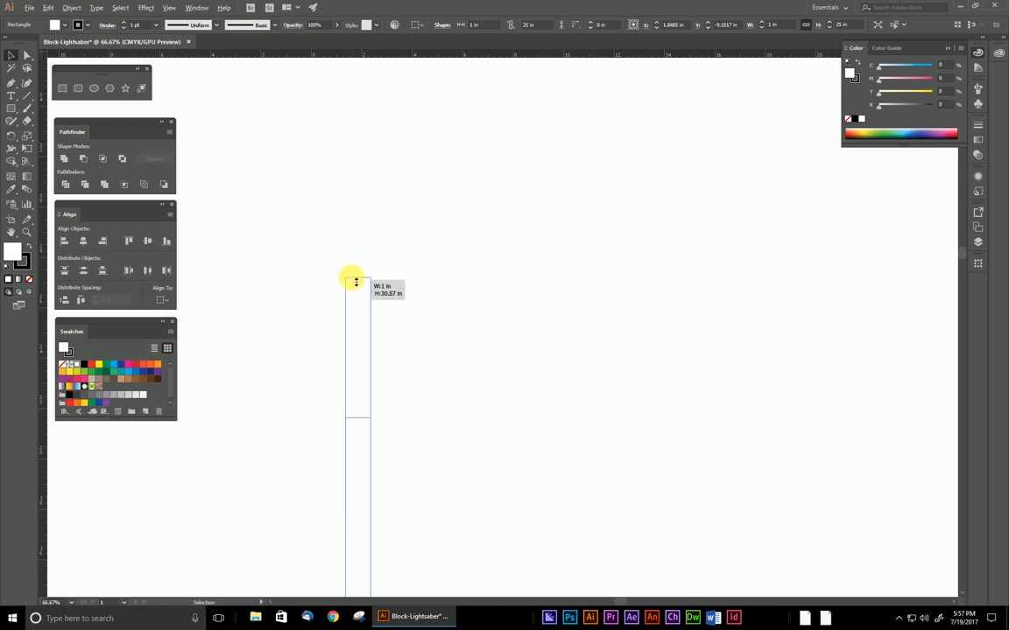
{"action": "left_click_drag", "start_coordinate": [354, 291], "coordinate": [355, 296]}
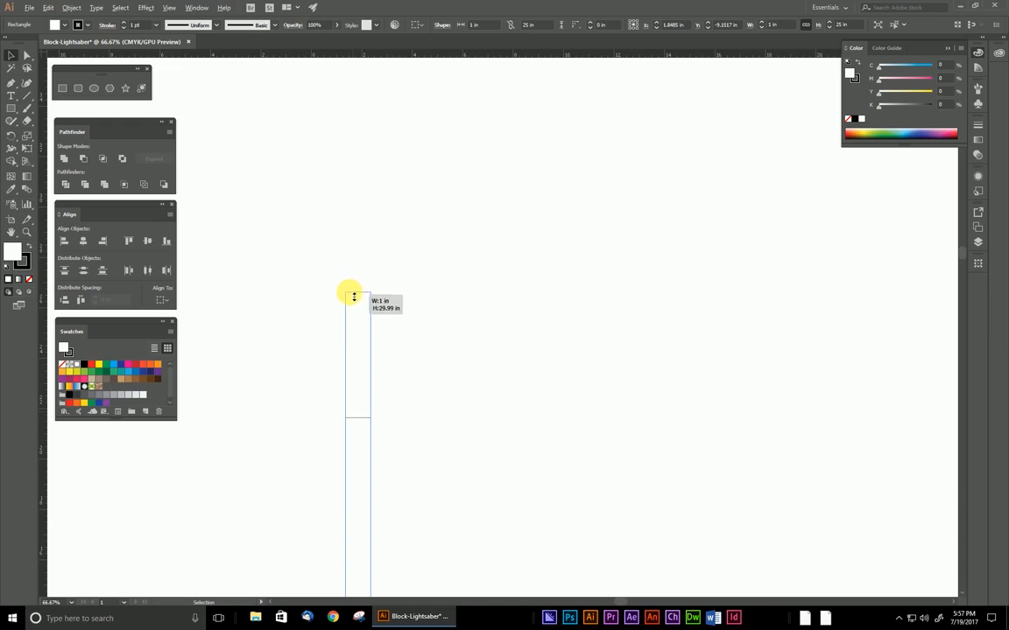
{"action": "left_click_drag", "start_coordinate": [353, 295], "coordinate": [353, 296]}
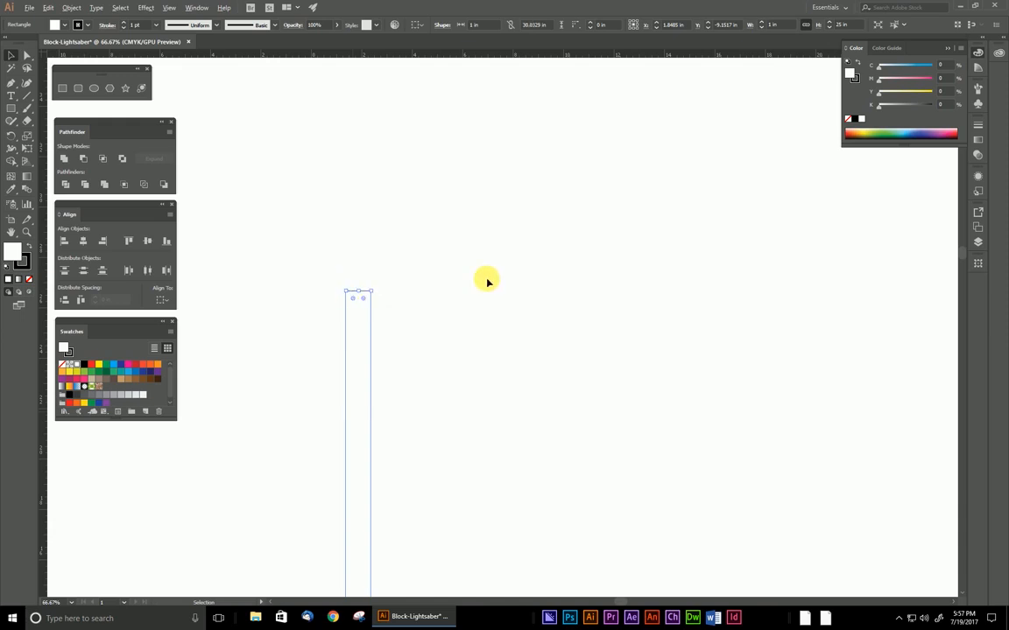
{"action": "left_click", "coordinate": [415, 318]}
- Give the blade rectangle a 20 pt stroke aligned to the inside
{"action": "left_click_drag", "start_coordinate": [349, 477], "coordinate": [462, 138]}
{"action": "key", "text": "ctrl+minus"}
{"action": "scroll", "coordinate": [515, 256], "scroll_direction": "down", "scroll_amount": 3}
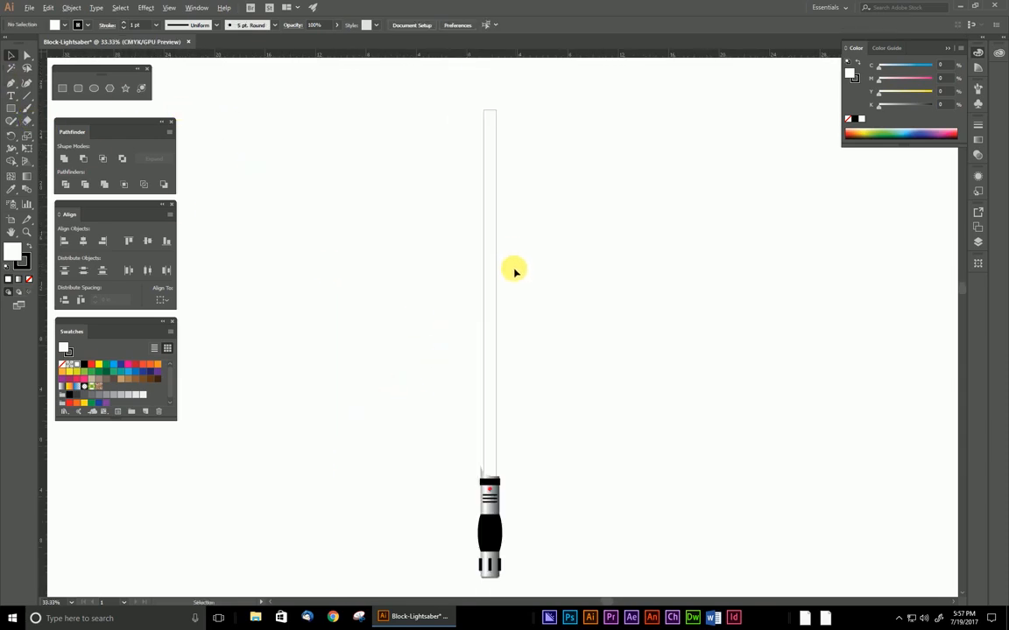
{"action": "scroll", "coordinate": [540, 266], "scroll_direction": "up", "scroll_amount": 2}
{"action": "left_click_drag", "start_coordinate": [520, 311], "coordinate": [490, 297]}
{"action": "left_click", "coordinate": [473, 239]}
{"action": "left_click", "coordinate": [401, 293]}
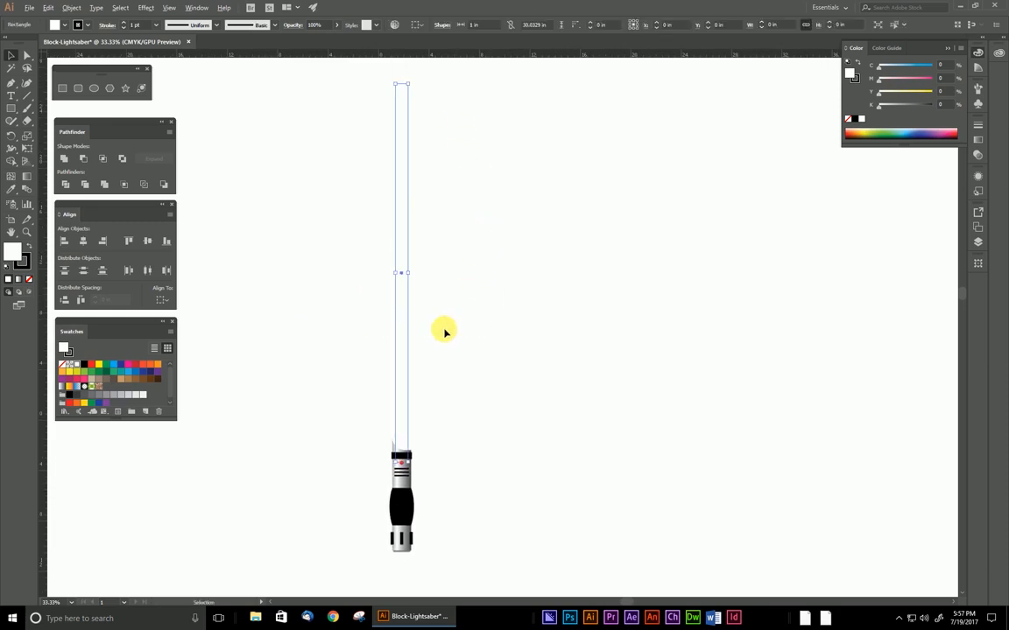
{"action": "left_click", "coordinate": [978, 126]}
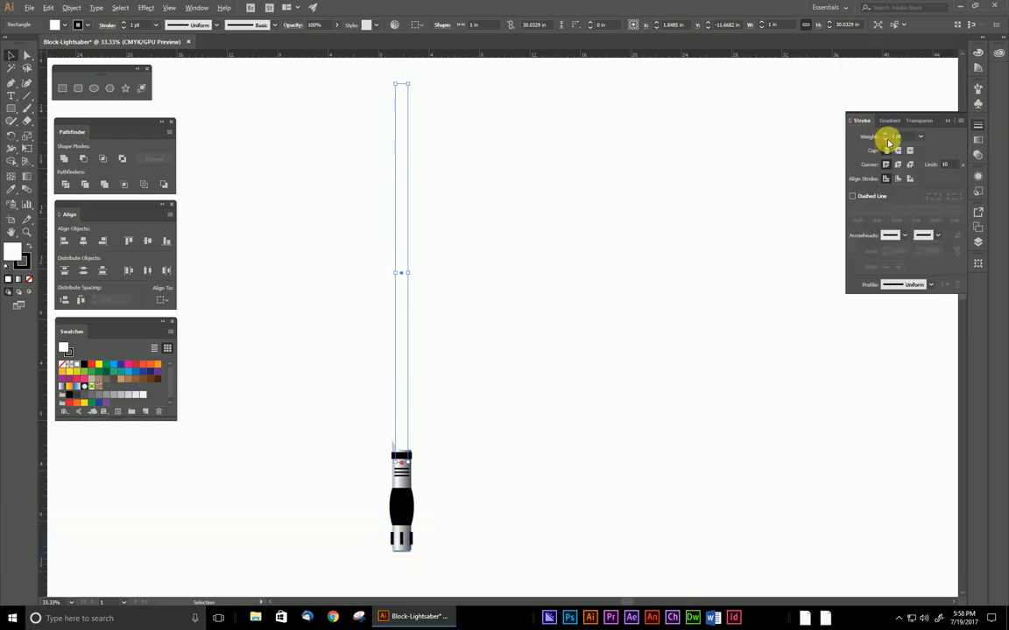
{"action": "left_click", "coordinate": [895, 137]}
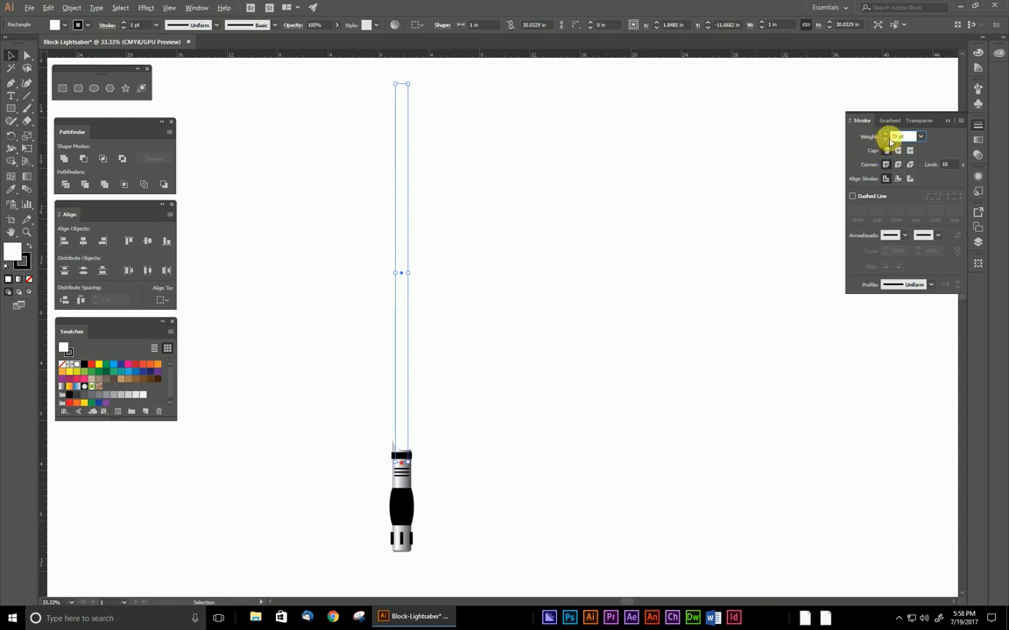
{"action": "left_click", "coordinate": [898, 180]}
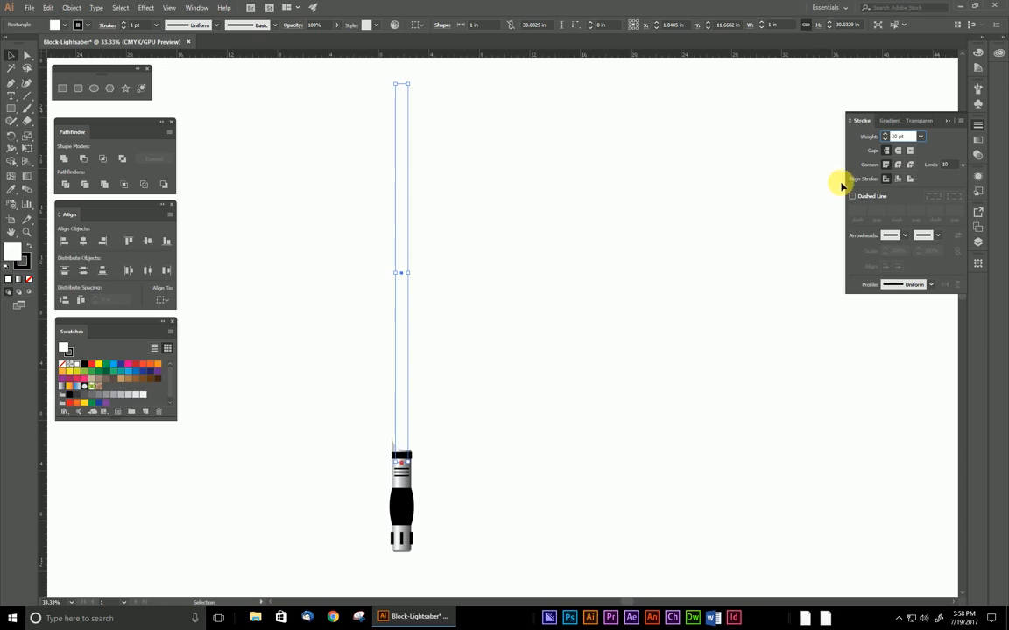
{"action": "left_click", "coordinate": [886, 180]}
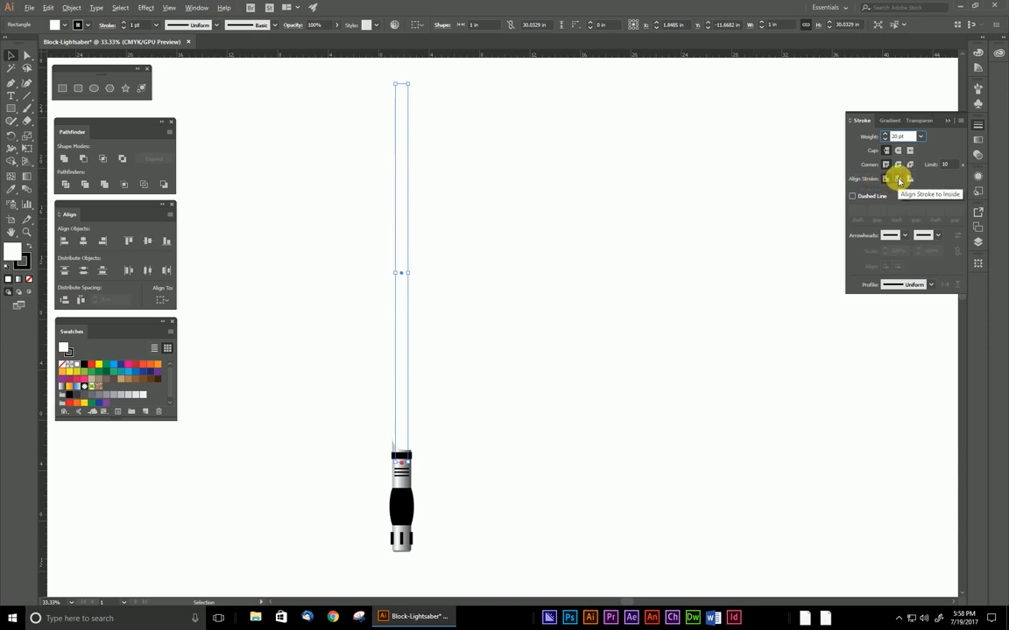
{"action": "left_click", "coordinate": [898, 180]}
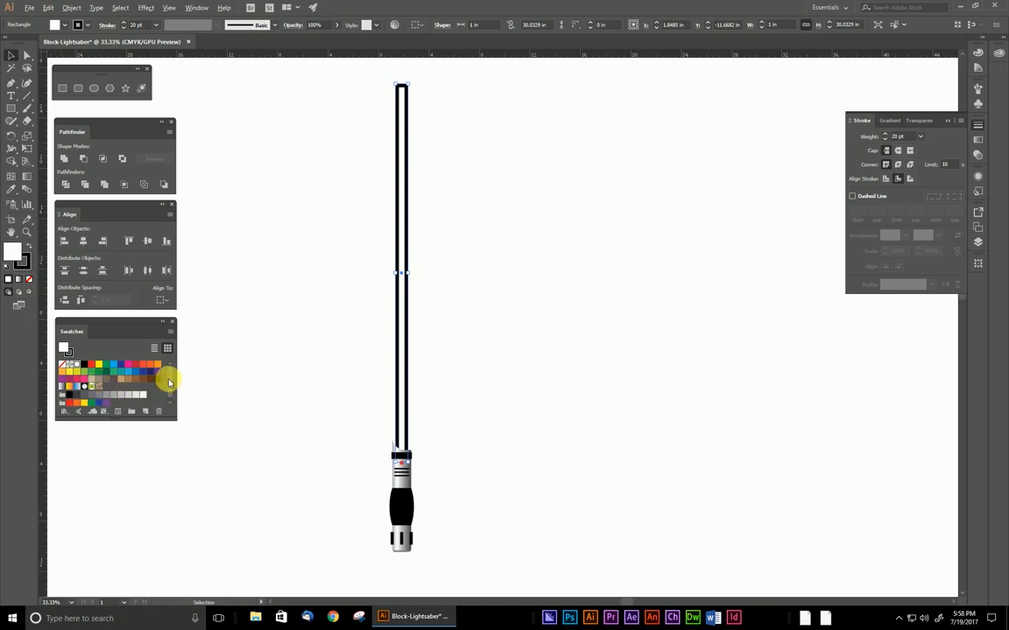
- Remove the blade's fill, color its stroke with the purple swatch, and deselect it
{"action": "left_click", "coordinate": [62, 378]}
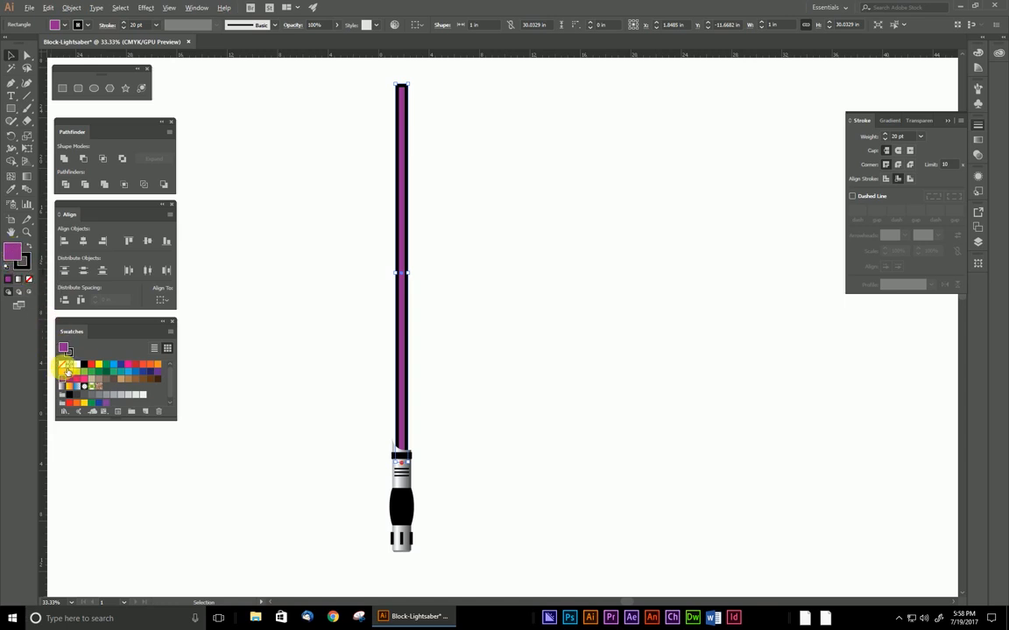
{"action": "left_click", "coordinate": [64, 365]}
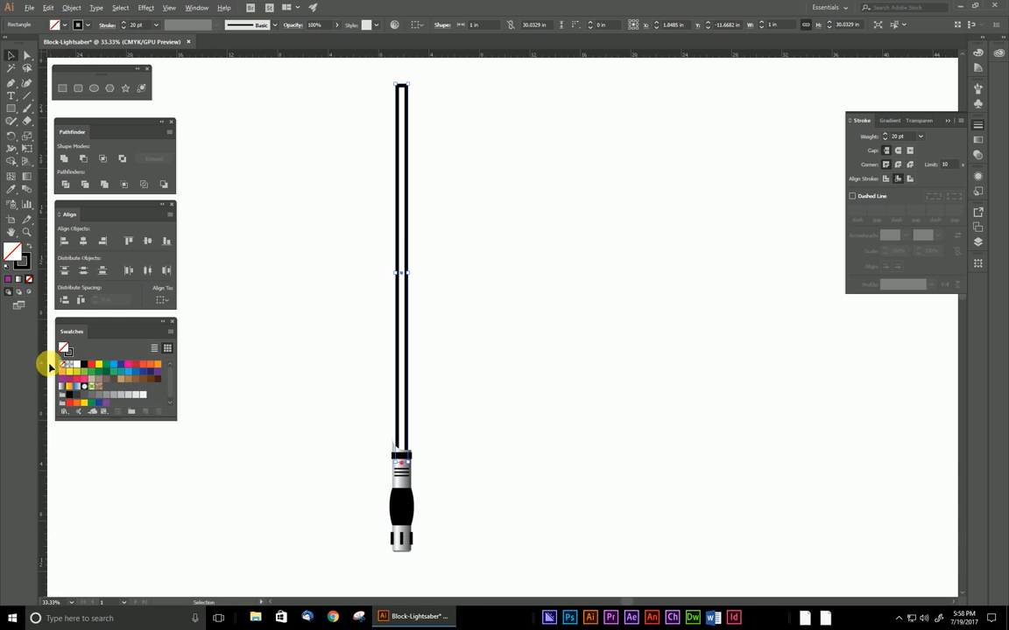
{"action": "left_click", "coordinate": [70, 353]}
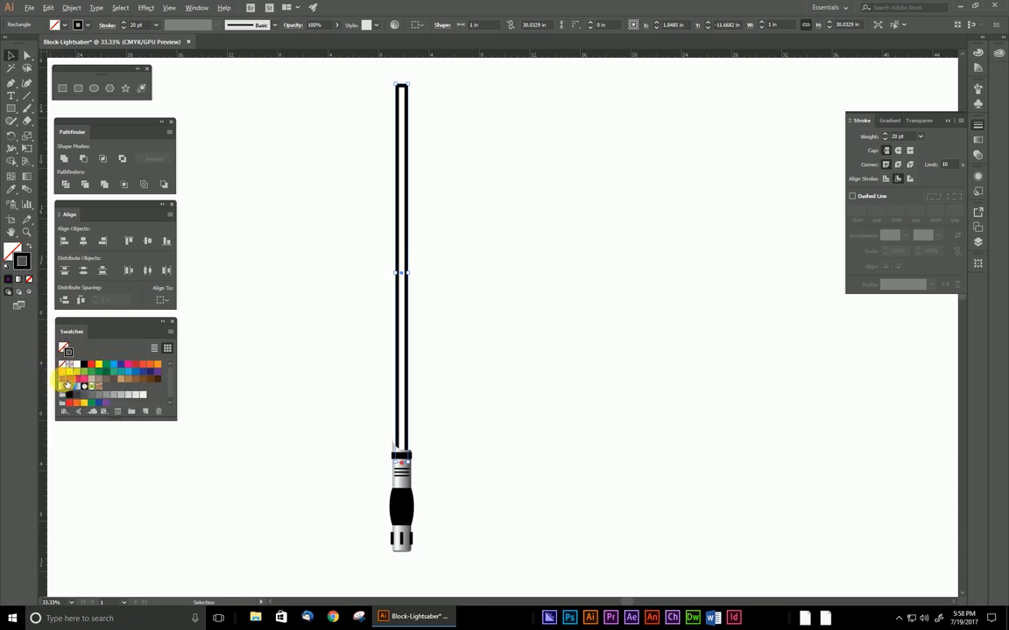
{"action": "left_click", "coordinate": [81, 386]}
{"action": "left_click", "coordinate": [520, 263]}
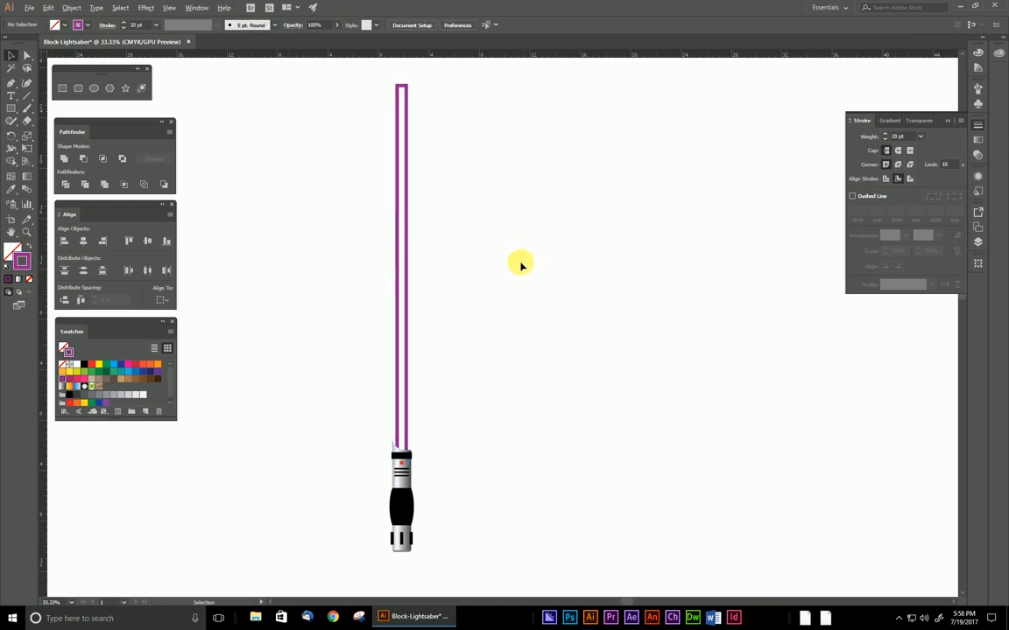
- Round the blade's corners fully to a 0.5 in radius so its tip becomes a semicircle, and deselect it
{"action": "left_click_drag", "start_coordinate": [470, 149], "coordinate": [266, 233]}
{"action": "scroll", "coordinate": [408, 72], "scroll_direction": "up", "scroll_amount": 4}
{"action": "scroll", "coordinate": [377, 127], "scroll_direction": "up", "scroll_amount": 2}
{"action": "left_click_drag", "start_coordinate": [428, 101], "coordinate": [355, 257]}
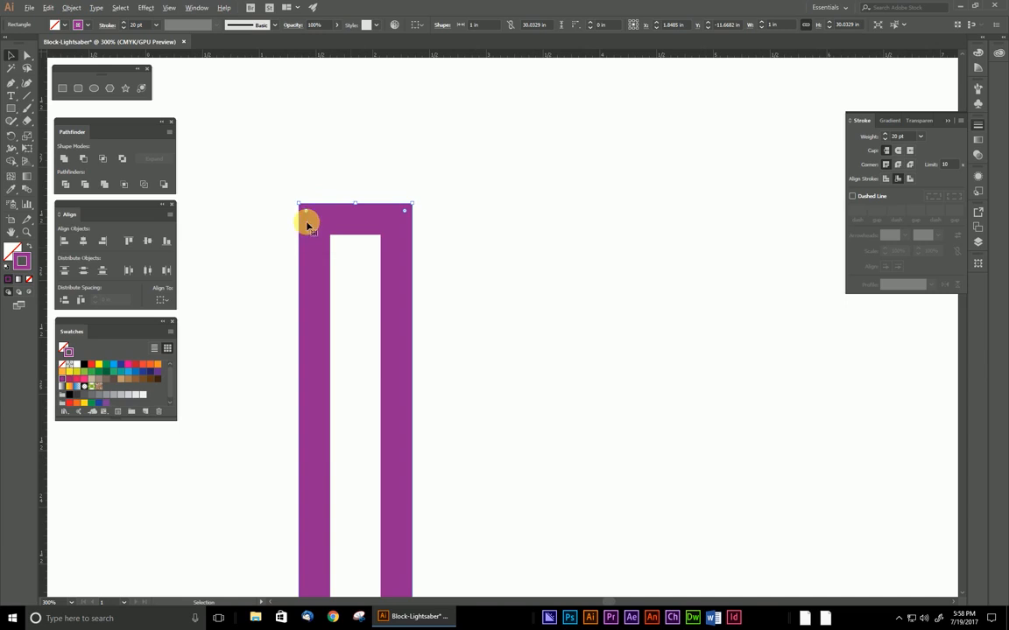
{"action": "left_click", "coordinate": [10, 56]}
{"action": "left_click_drag", "start_coordinate": [392, 290], "coordinate": [515, 312]}
{"action": "left_click_drag", "start_coordinate": [241, 165], "coordinate": [500, 295]}
{"action": "left_click", "coordinate": [27, 56]}
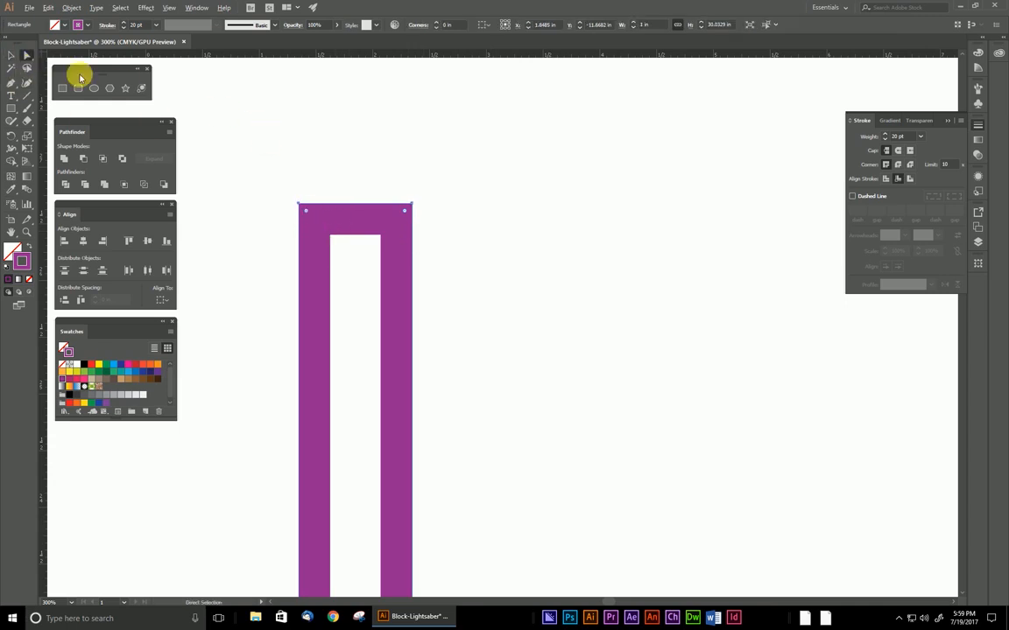
{"action": "left_click", "coordinate": [11, 56]}
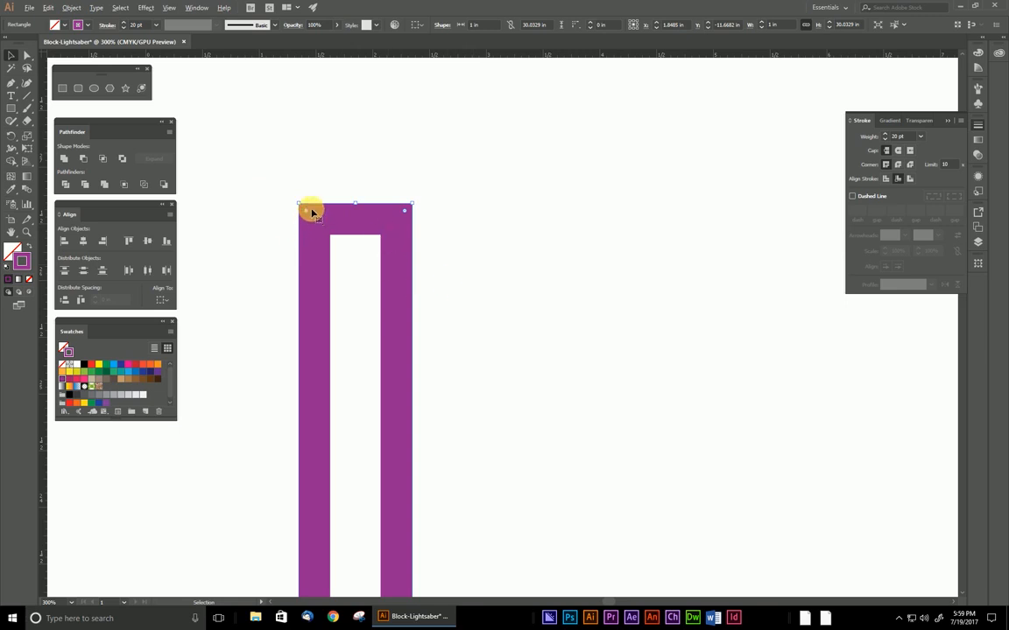
{"action": "left_click_drag", "start_coordinate": [307, 213], "coordinate": [395, 377]}
{"action": "left_click", "coordinate": [536, 360]}
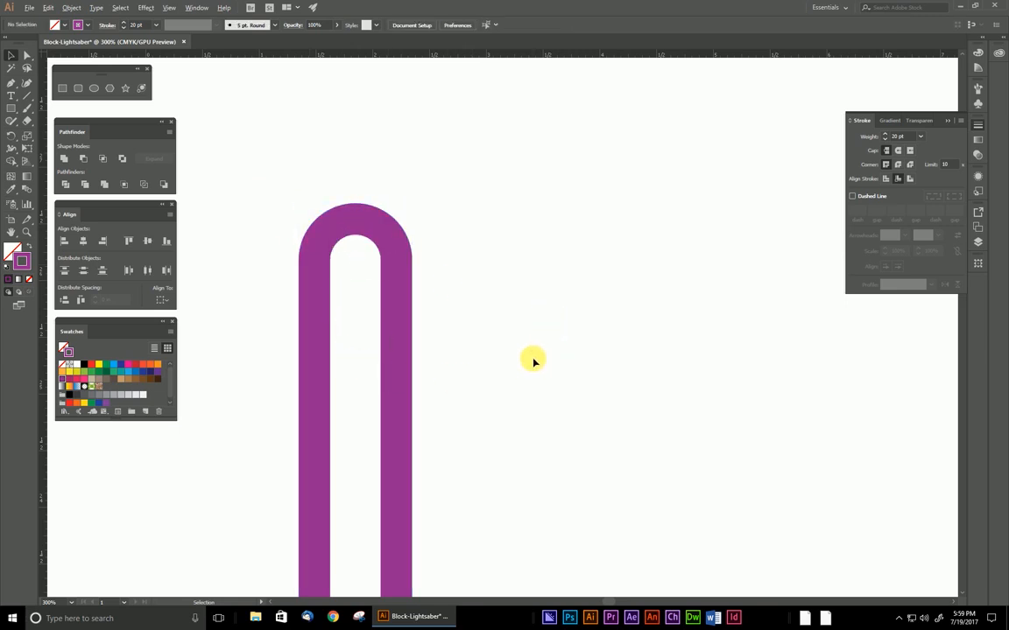
- Apply a Gaussian Blur effect with a 48.5 pixel radius to the purple blade, with the preview enabled, and deselect it
{"action": "scroll", "coordinate": [525, 358], "scroll_direction": "down", "scroll_amount": 3}
{"action": "left_click_drag", "start_coordinate": [537, 404], "coordinate": [470, 256]}
{"action": "scroll", "coordinate": [471, 256], "scroll_direction": "down", "scroll_amount": 1}
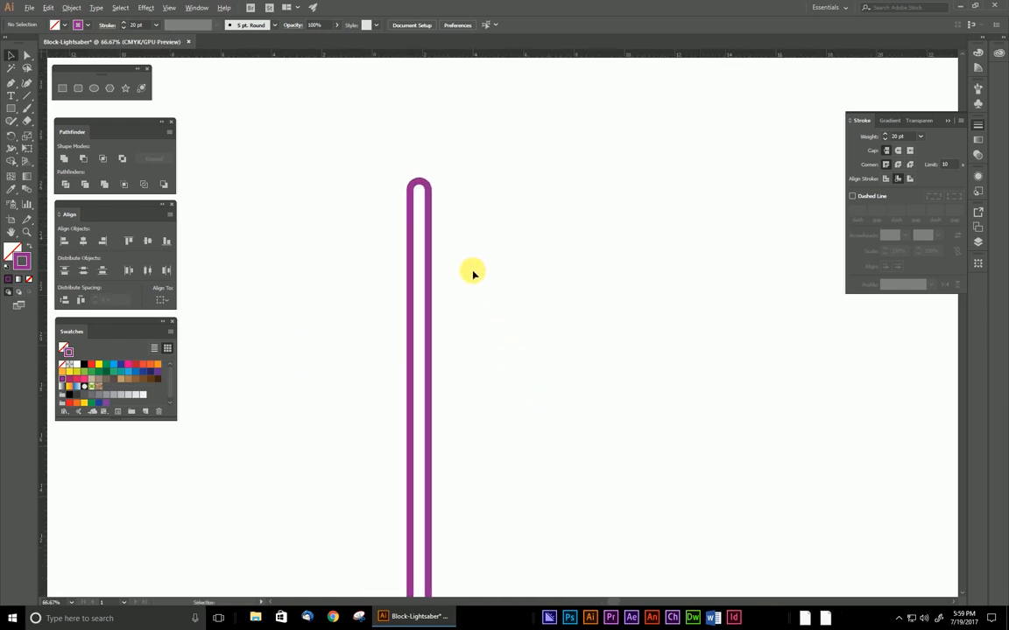
{"action": "scroll", "coordinate": [472, 274], "scroll_direction": "down", "scroll_amount": 4}
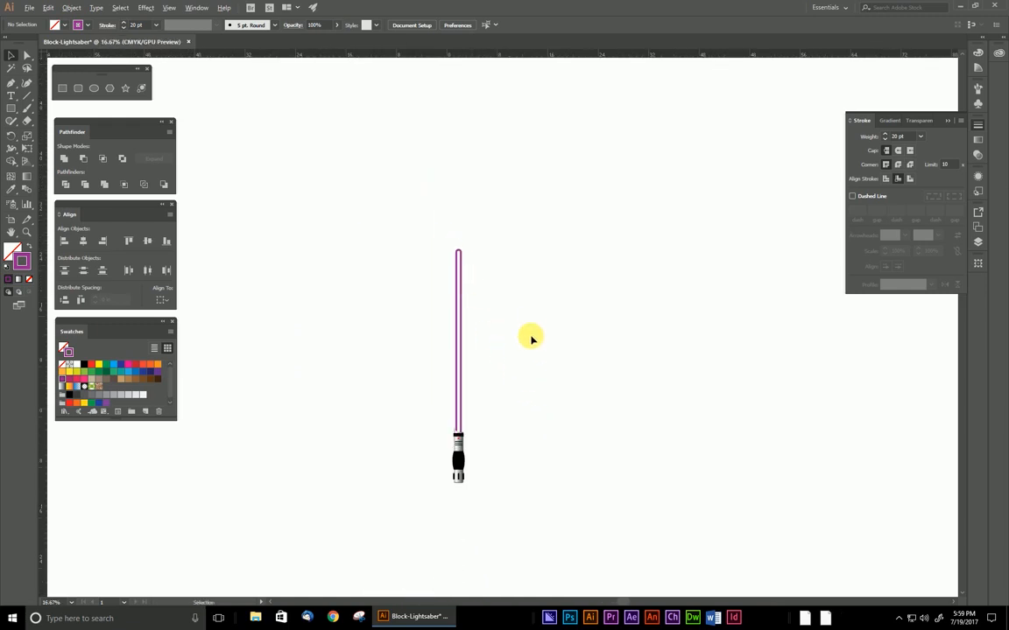
{"action": "left_click_drag", "start_coordinate": [521, 360], "coordinate": [437, 318]}
{"action": "scroll", "coordinate": [402, 284], "scroll_direction": "up", "scroll_amount": 2}
{"action": "left_click_drag", "start_coordinate": [417, 413], "coordinate": [469, 308]}
{"action": "left_click_drag", "start_coordinate": [466, 174], "coordinate": [298, 298]}
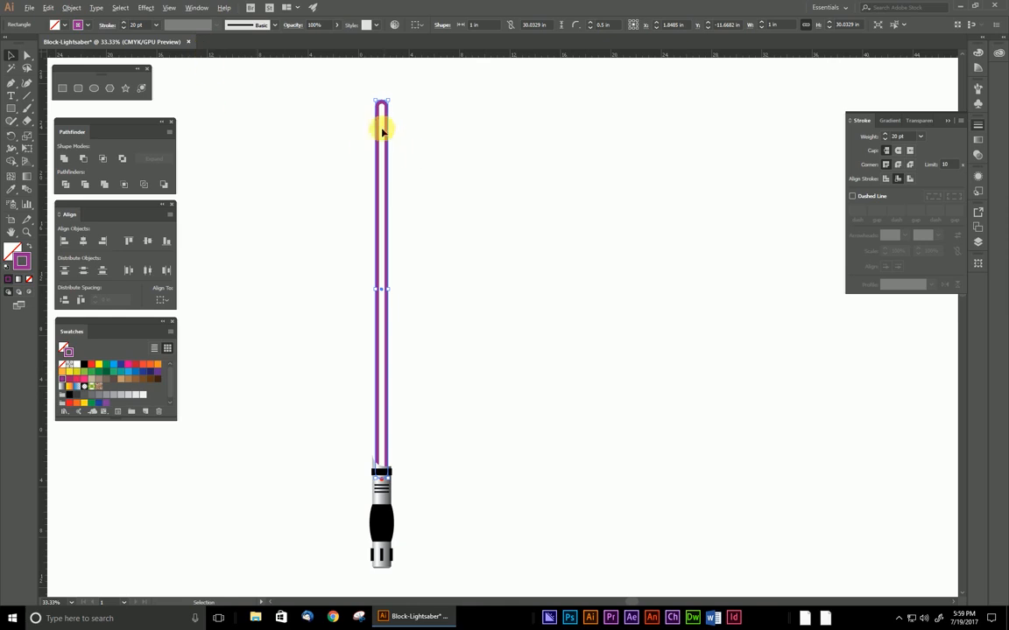
{"action": "left_click", "coordinate": [147, 7]}
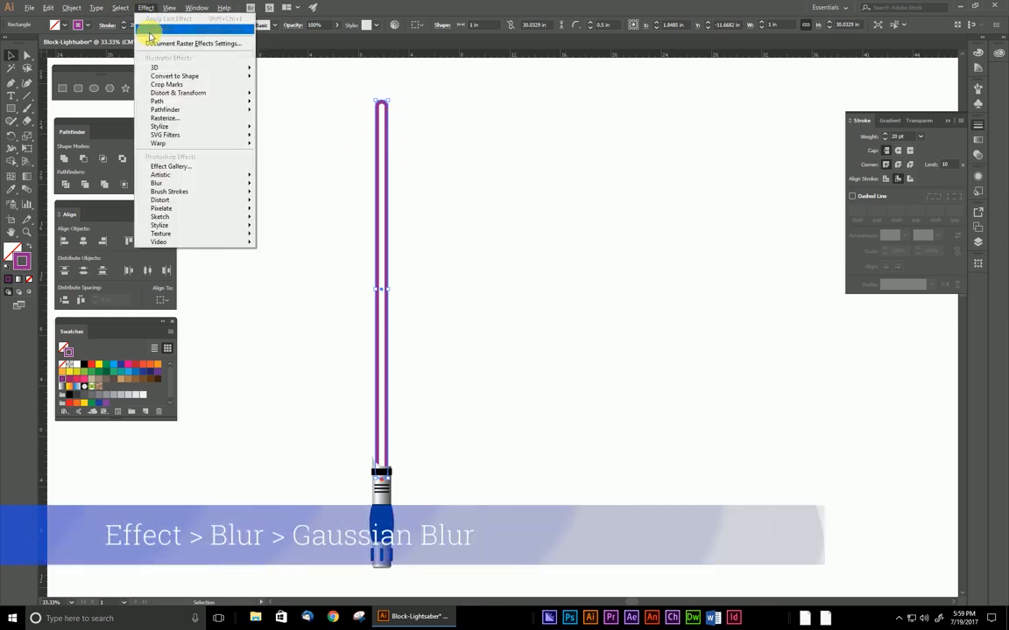
{"action": "mouse_move", "coordinate": [219, 183]}
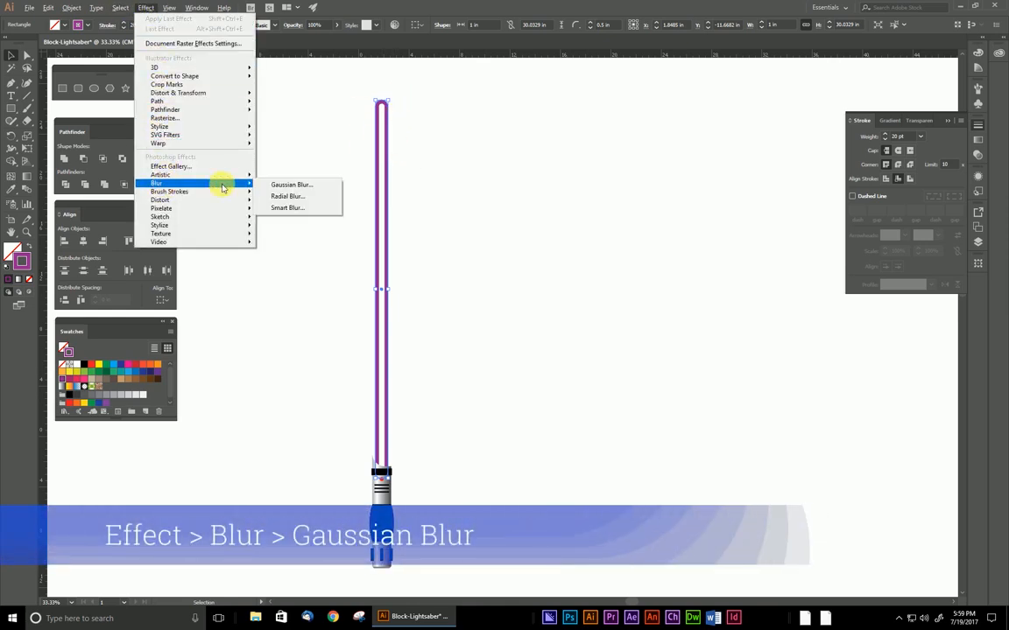
{"action": "left_click", "coordinate": [282, 186]}
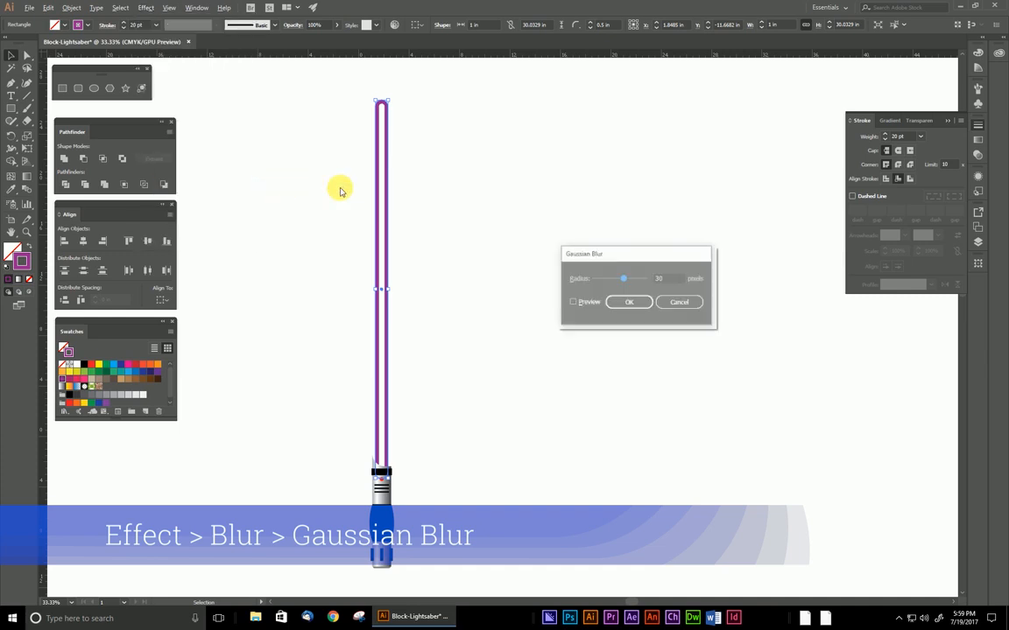
{"action": "left_click", "coordinate": [574, 303]}
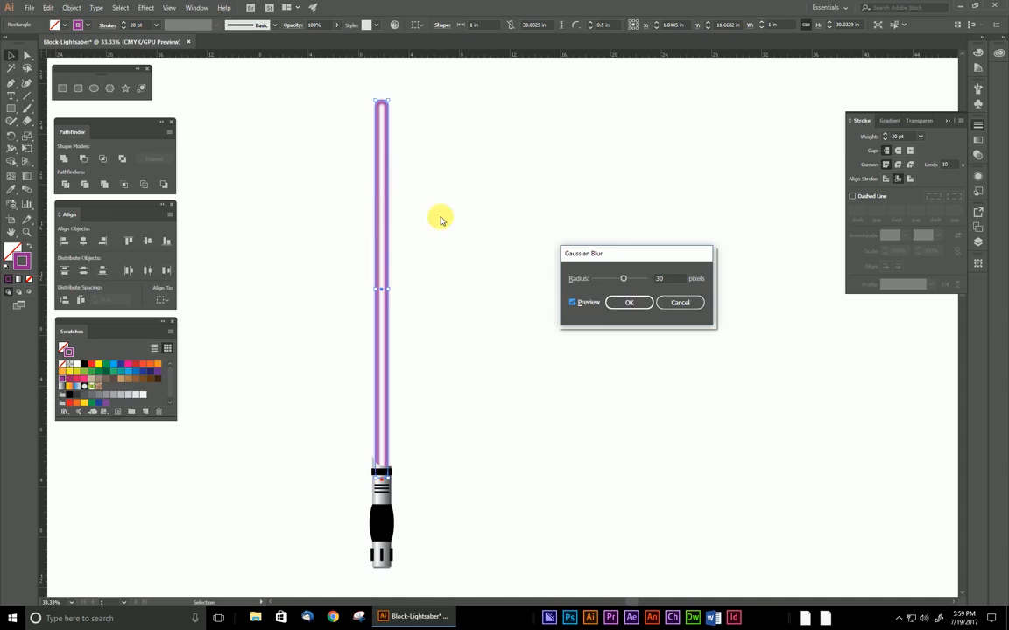
{"action": "double_click", "coordinate": [659, 279]}
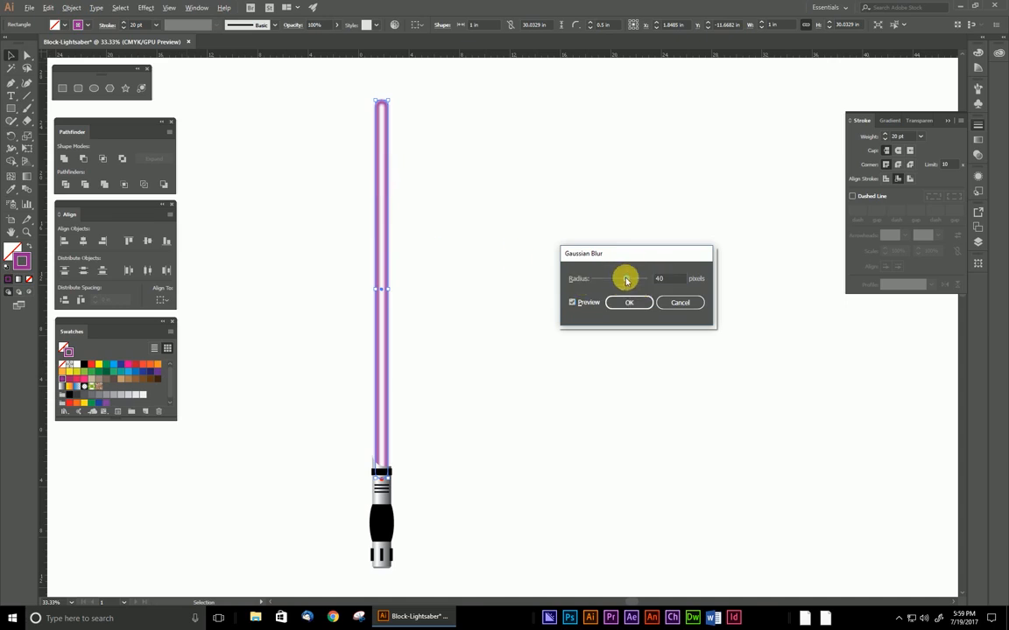
{"action": "left_click_drag", "start_coordinate": [629, 281], "coordinate": [632, 281]}
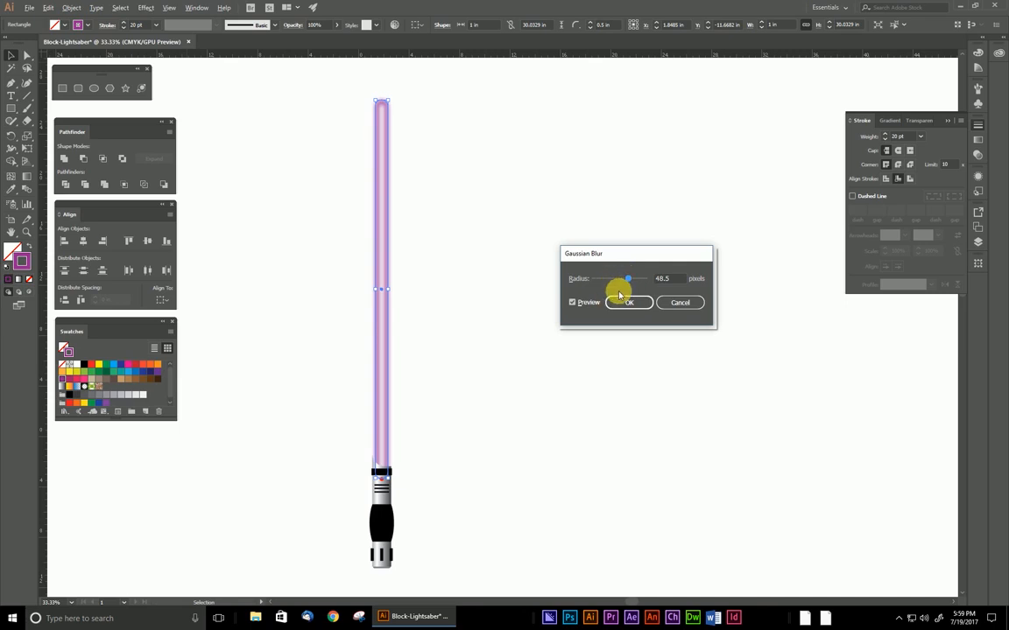
{"action": "left_click", "coordinate": [627, 308]}
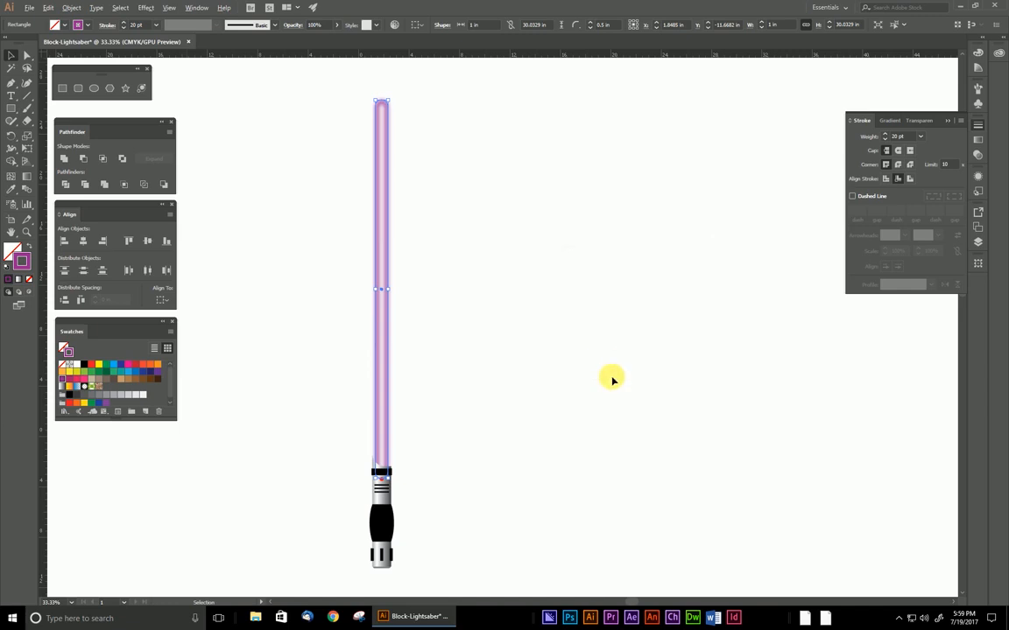
{"action": "left_click", "coordinate": [584, 351]}
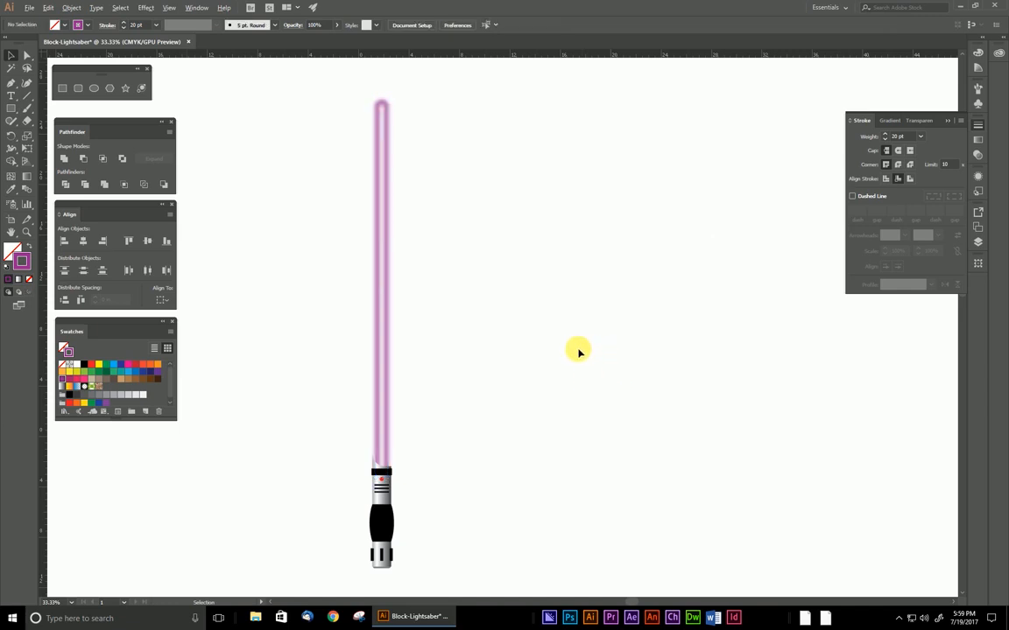
- Select the blade together with all hilt parts and group them into one object
{"action": "scroll", "coordinate": [567, 352], "scroll_direction": "down", "scroll_amount": 2}
{"action": "left_click_drag", "start_coordinate": [567, 354], "coordinate": [480, 367]}
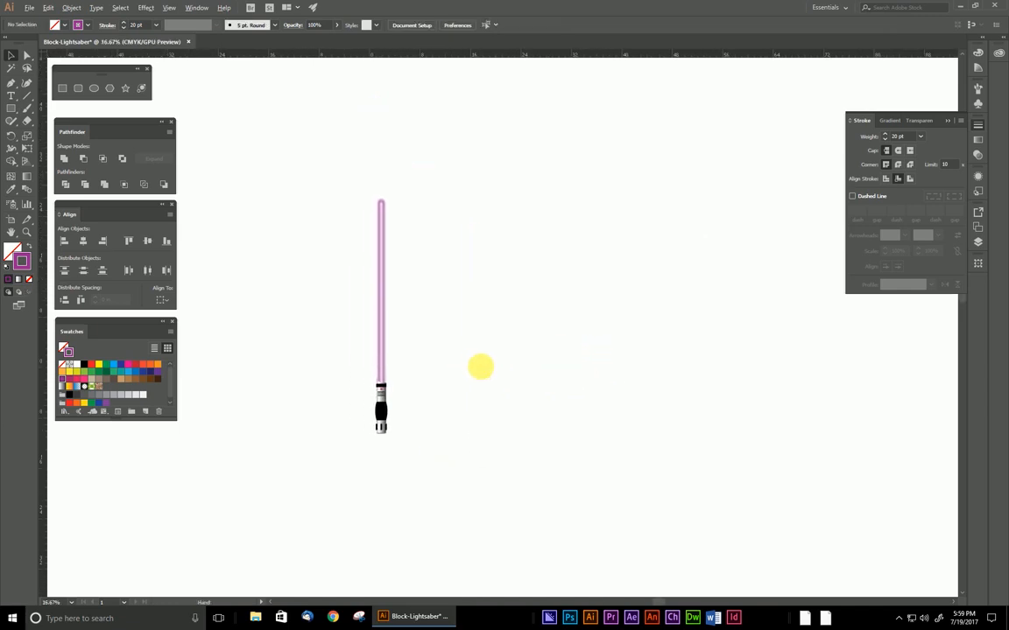
{"action": "scroll", "coordinate": [393, 239], "scroll_direction": "up", "scroll_amount": 1}
{"action": "left_click_drag", "start_coordinate": [434, 295], "coordinate": [283, 451]}
{"action": "left_click", "coordinate": [319, 417]}
{"action": "left_click_drag", "start_coordinate": [316, 96], "coordinate": [476, 544]}
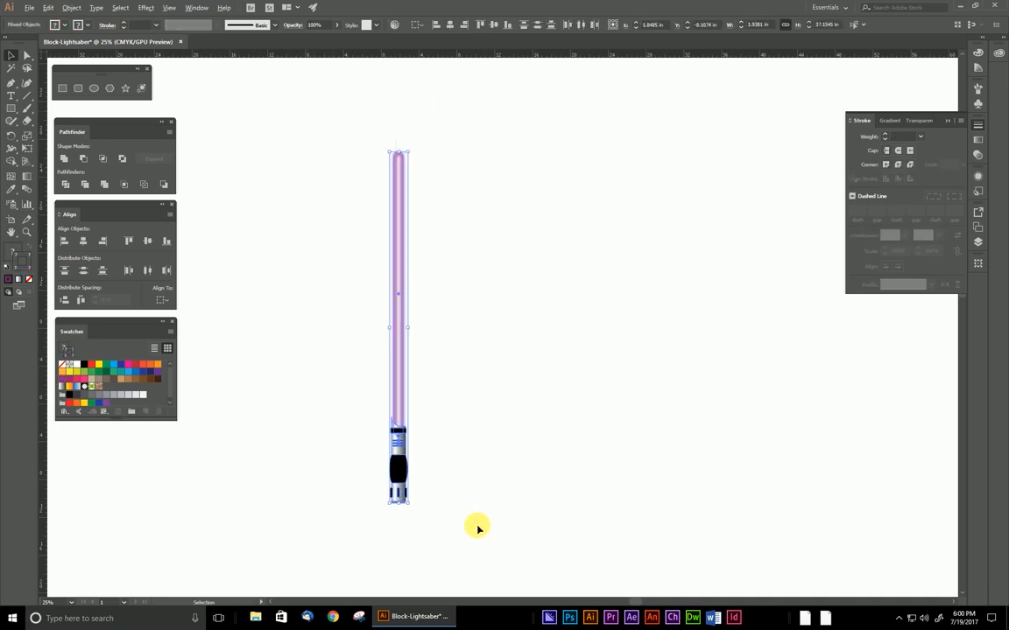
{"action": "key", "text": "a"}
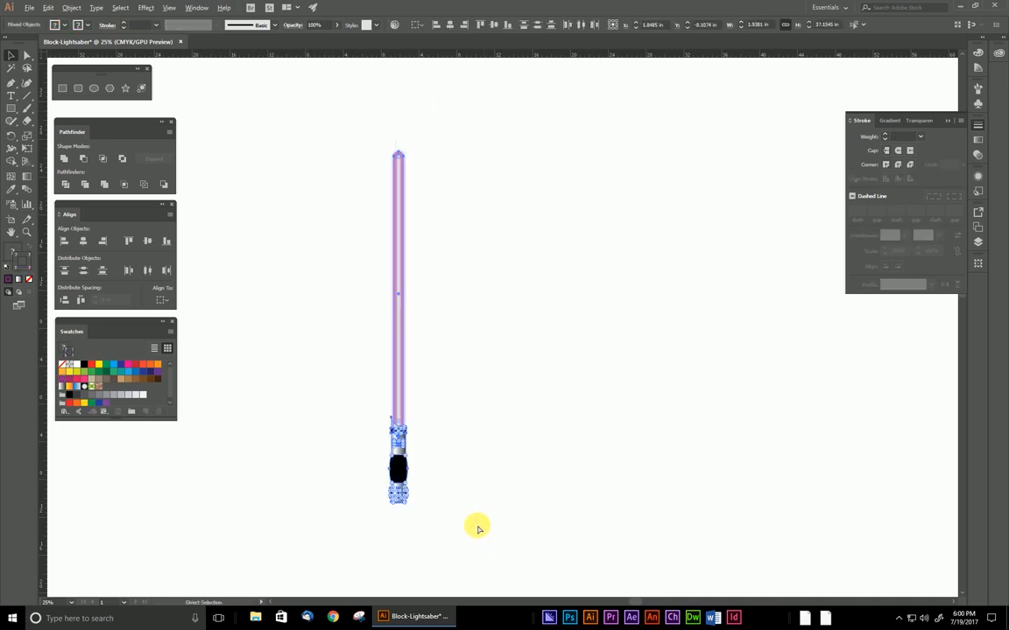
{"action": "key", "text": "ctrl+g"}
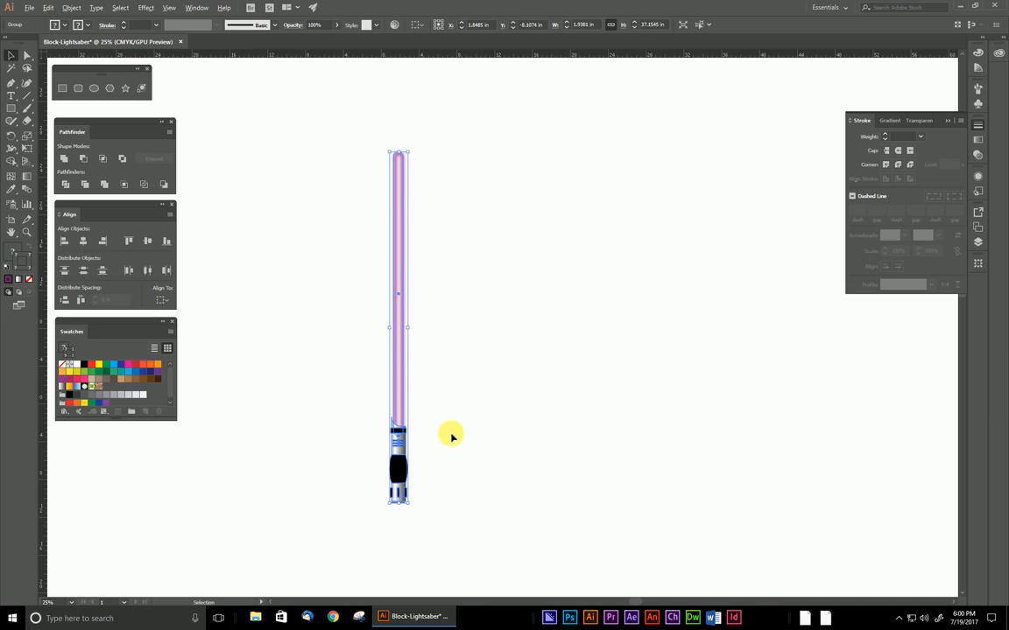
{"action": "left_click", "coordinate": [463, 446]}
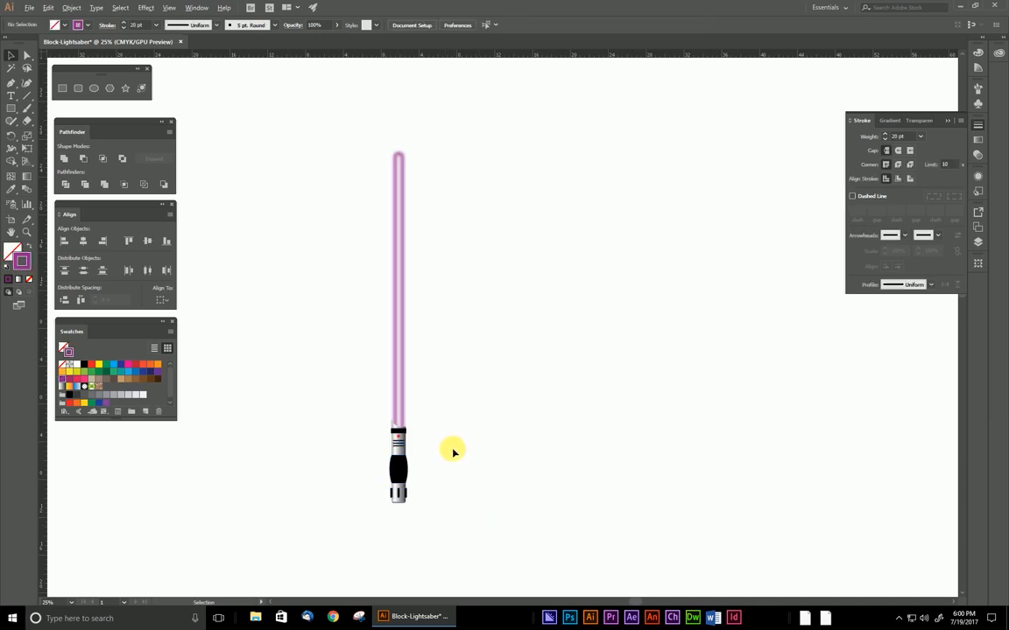
- Show the artboards so the page boundary is visible around the lightsaber
{"action": "scroll", "coordinate": [452, 451], "scroll_direction": "up", "scroll_amount": 2}
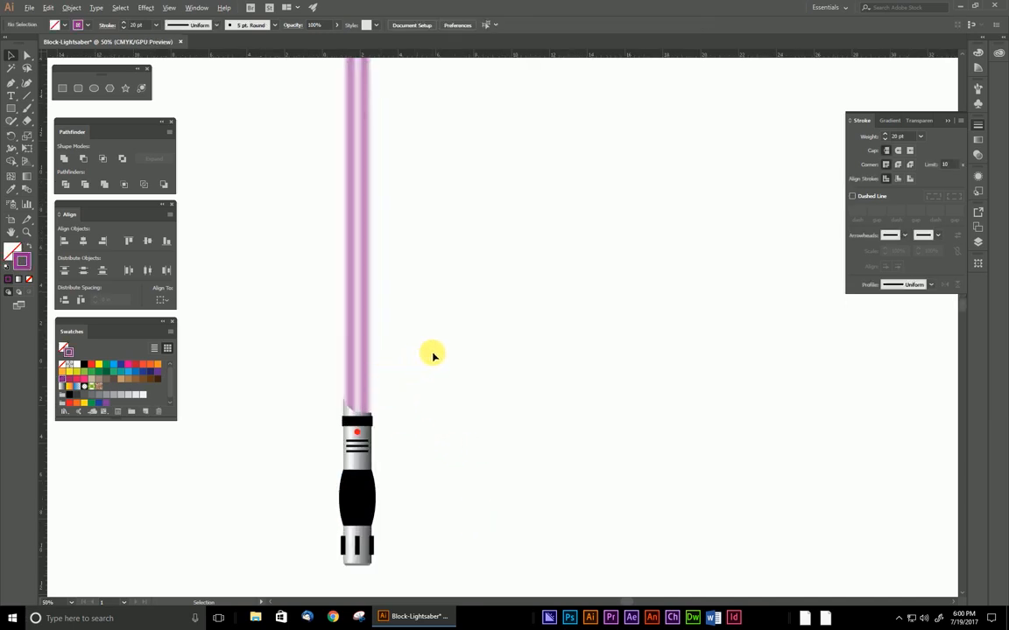
{"action": "scroll", "coordinate": [432, 355], "scroll_direction": "down", "scroll_amount": 2}
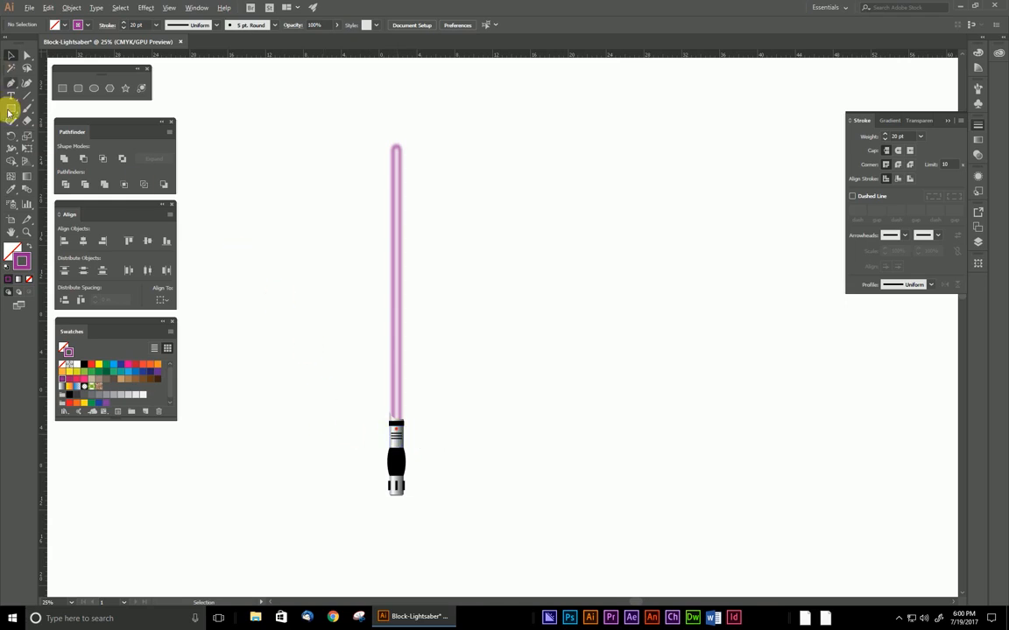
{"action": "left_click", "coordinate": [186, 9]}
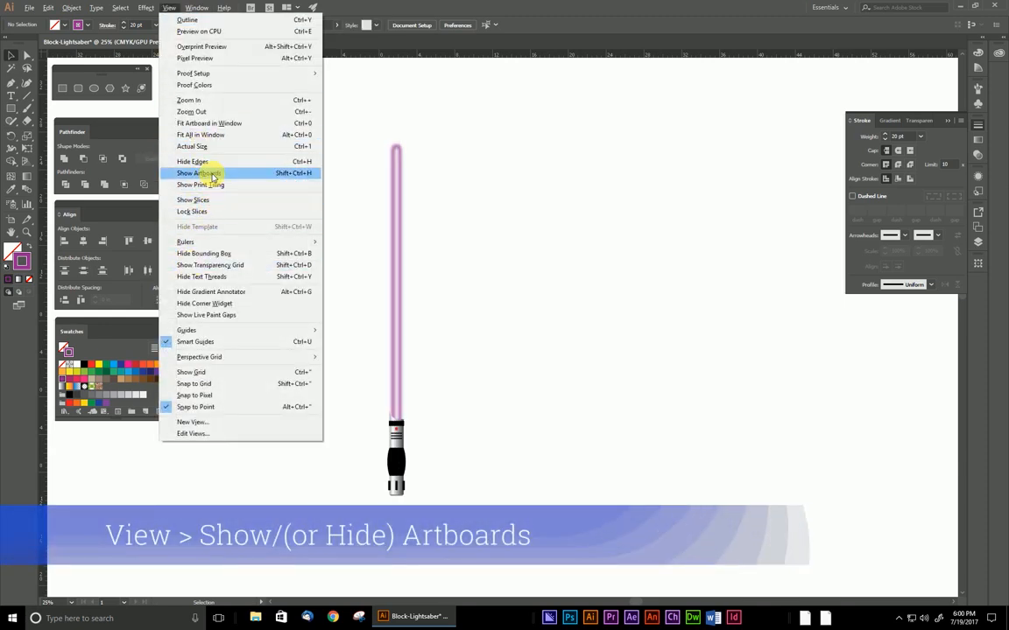
{"action": "left_click", "coordinate": [213, 175]}
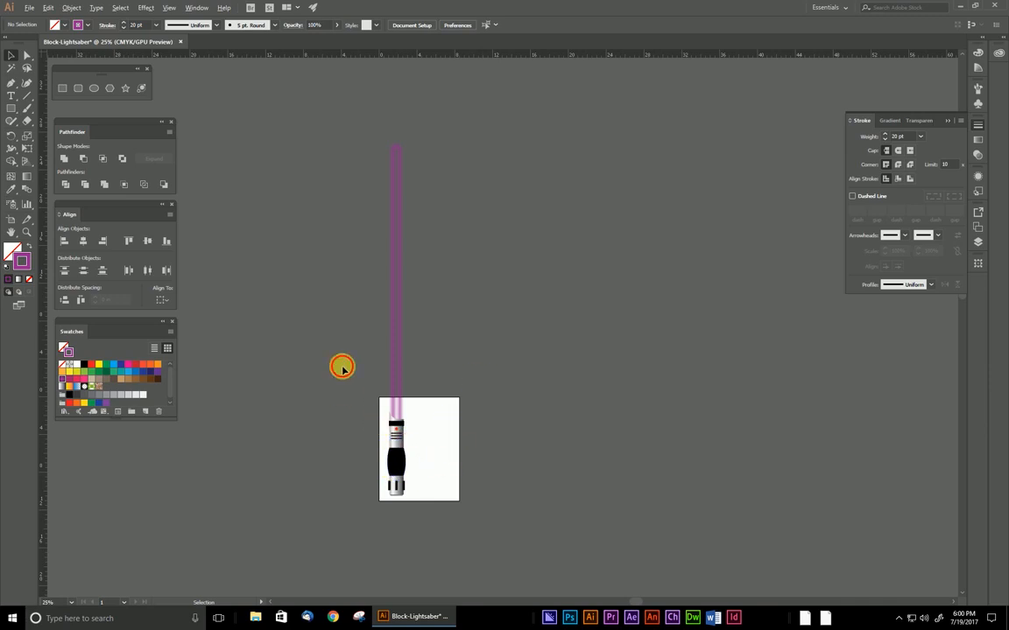
- Scale the whole lightsaber group down proportionally to about 9.7 in tall so it fits on the artboard
{"action": "left_click_drag", "start_coordinate": [342, 368], "coordinate": [493, 516]}
{"action": "left_click", "coordinate": [489, 515]}
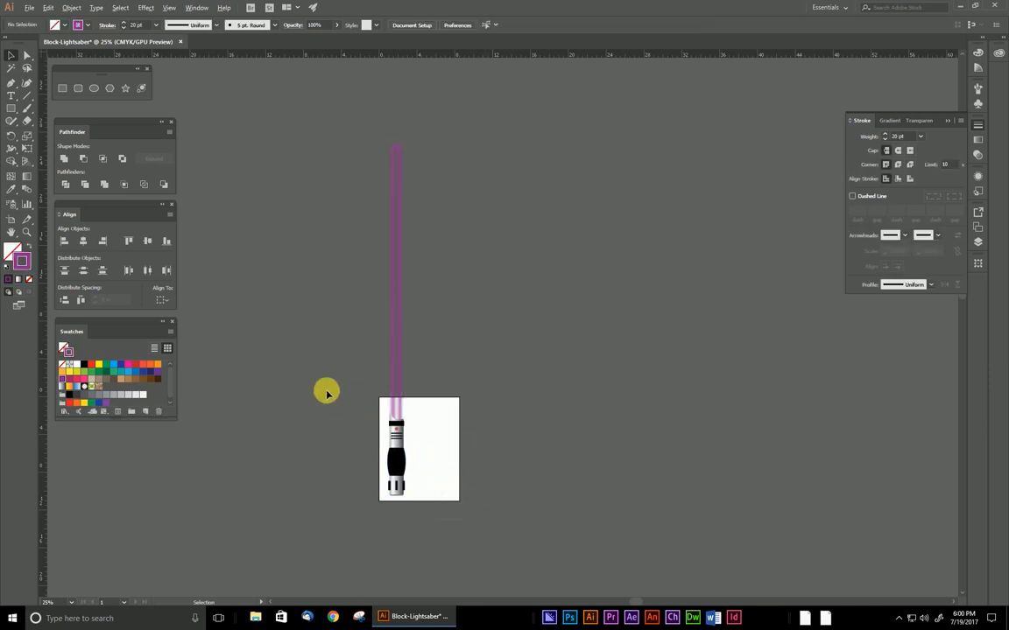
{"action": "key", "text": "ctrl+a"}
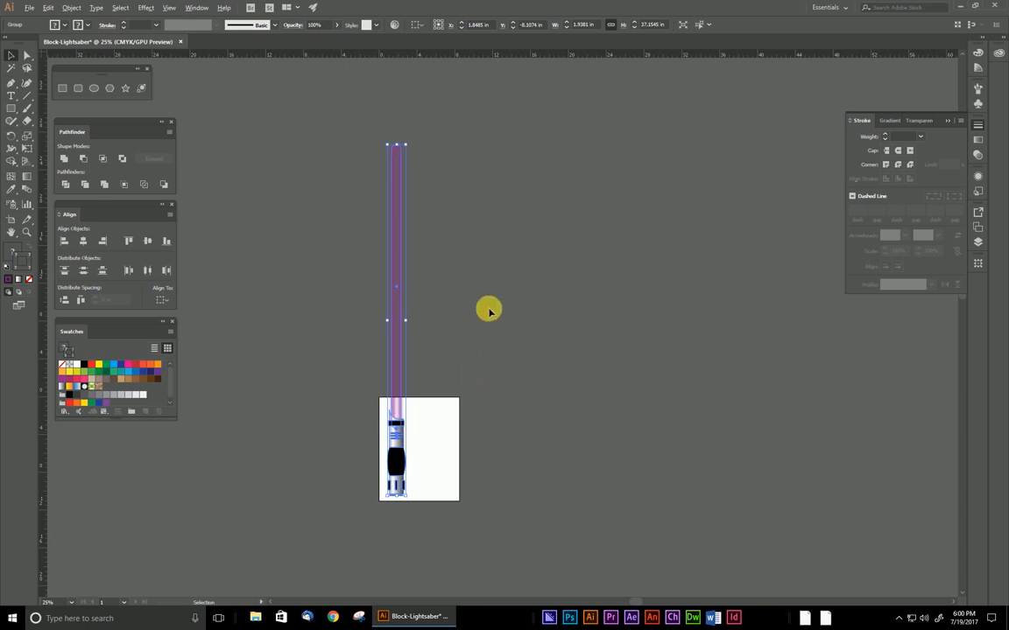
{"action": "left_click", "coordinate": [442, 289]}
{"action": "left_click", "coordinate": [396, 234]}
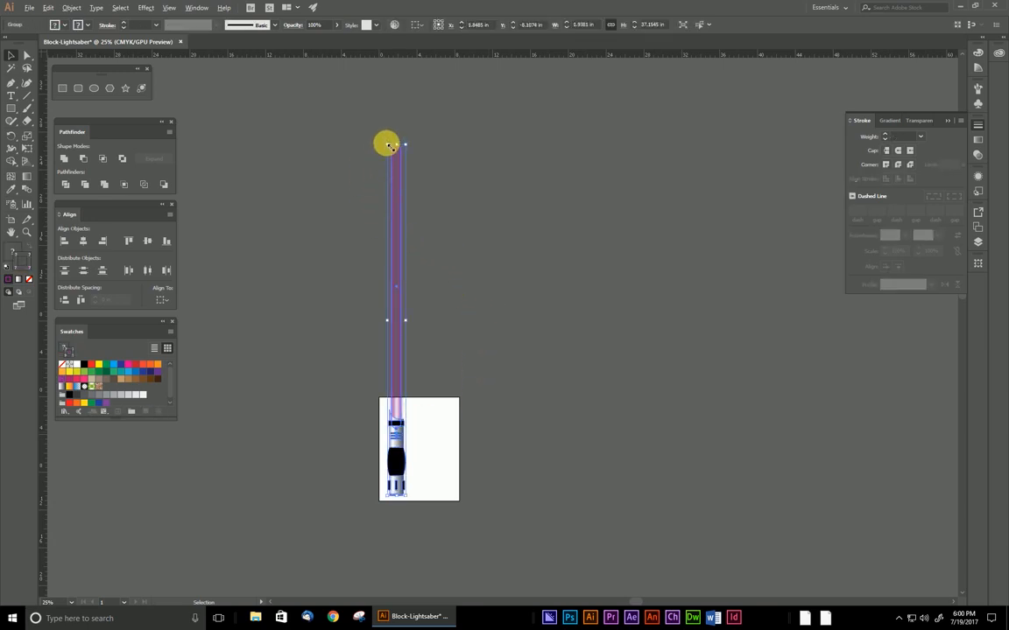
{"action": "left_click_drag", "start_coordinate": [389, 145], "coordinate": [392, 405]}
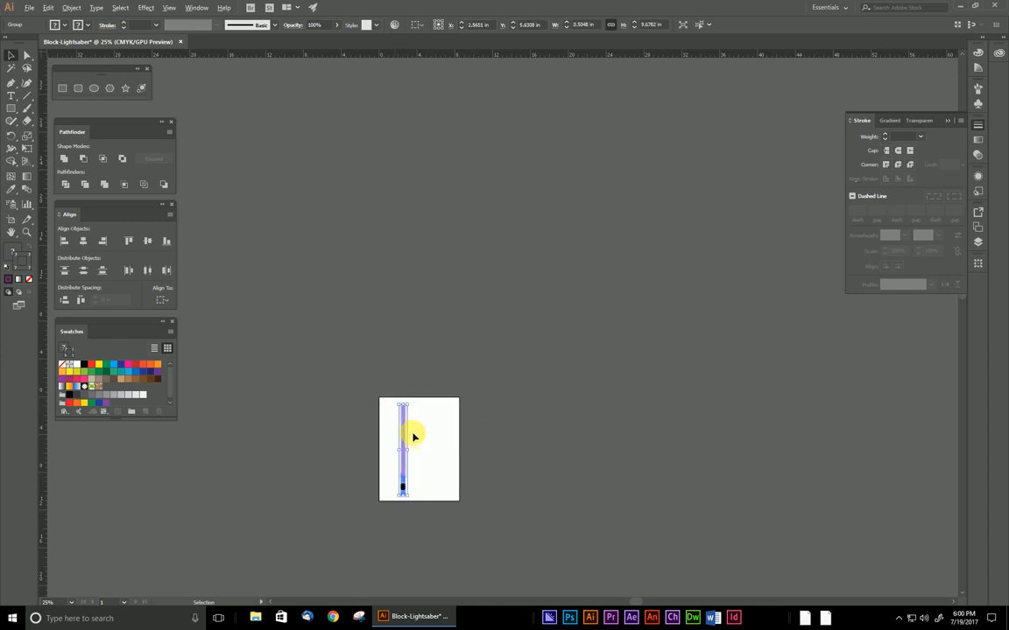
{"action": "scroll", "coordinate": [410, 431], "scroll_direction": "up", "scroll_amount": 5}
{"action": "left_click_drag", "start_coordinate": [432, 444], "coordinate": [474, 233]}
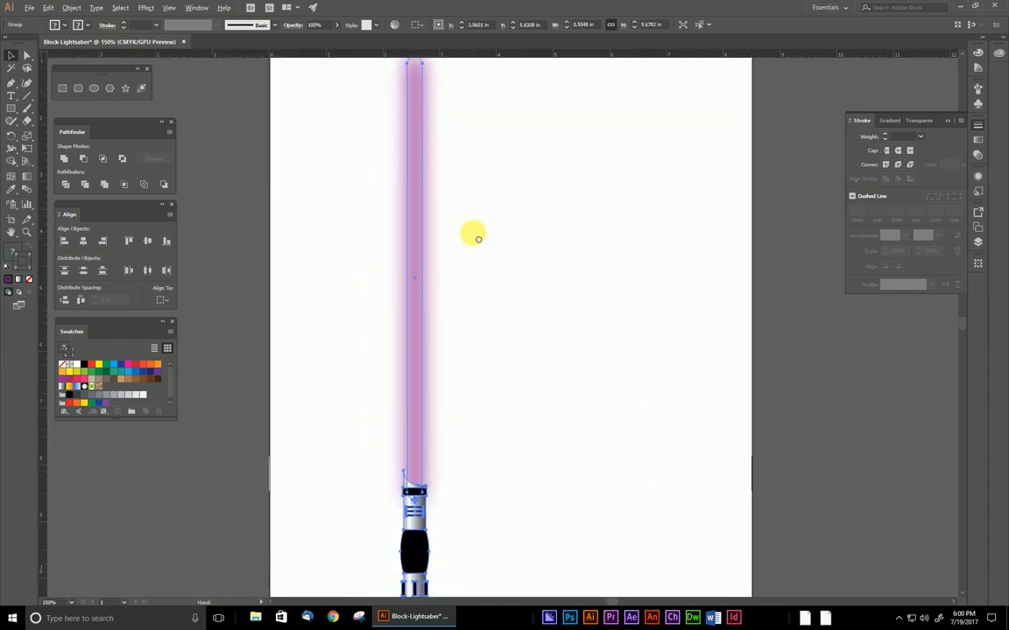
{"action": "scroll", "coordinate": [462, 252], "scroll_direction": "down", "scroll_amount": 1}
{"action": "left_click", "coordinate": [419, 232]}
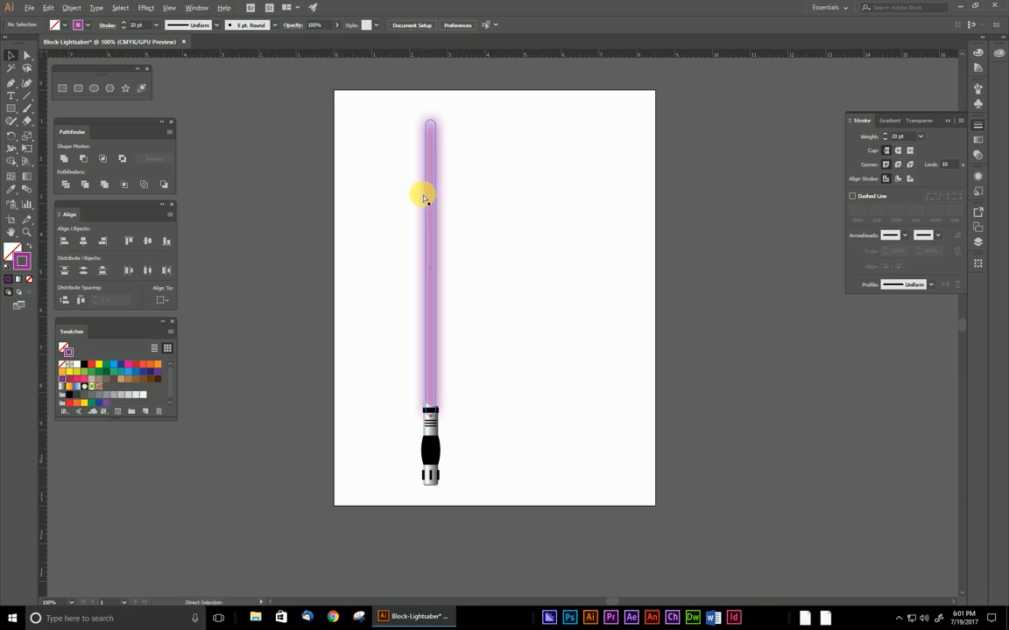
- Undo the scaling of the lightsaber and ungroup its parts
{"action": "key", "text": "ctrl+z"}
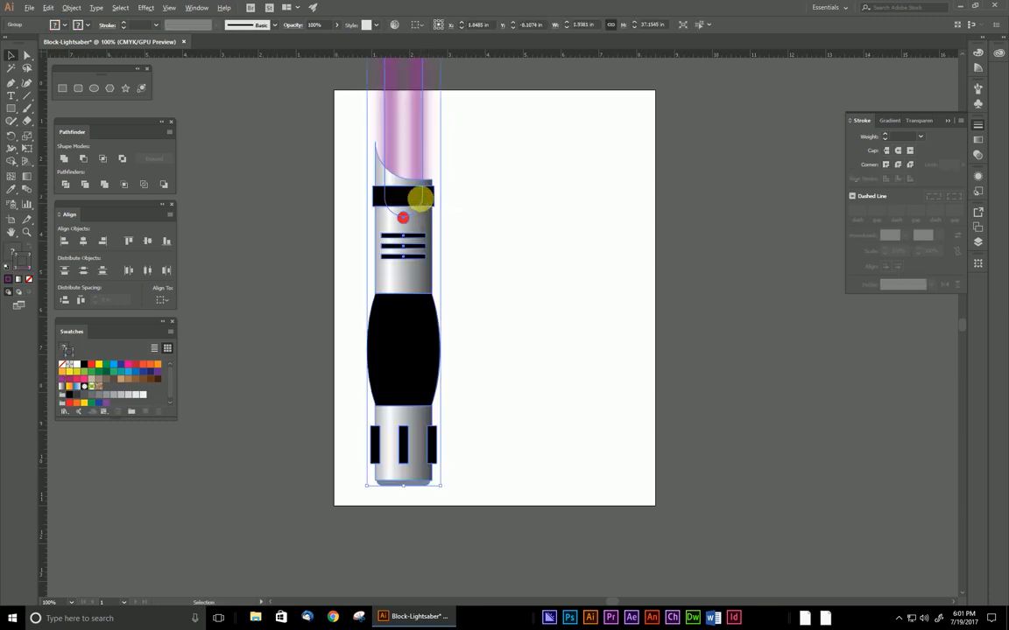
{"action": "scroll", "coordinate": [421, 202], "scroll_direction": "down", "scroll_amount": 3}
{"action": "scroll", "coordinate": [446, 280], "scroll_direction": "up", "scroll_amount": 5}
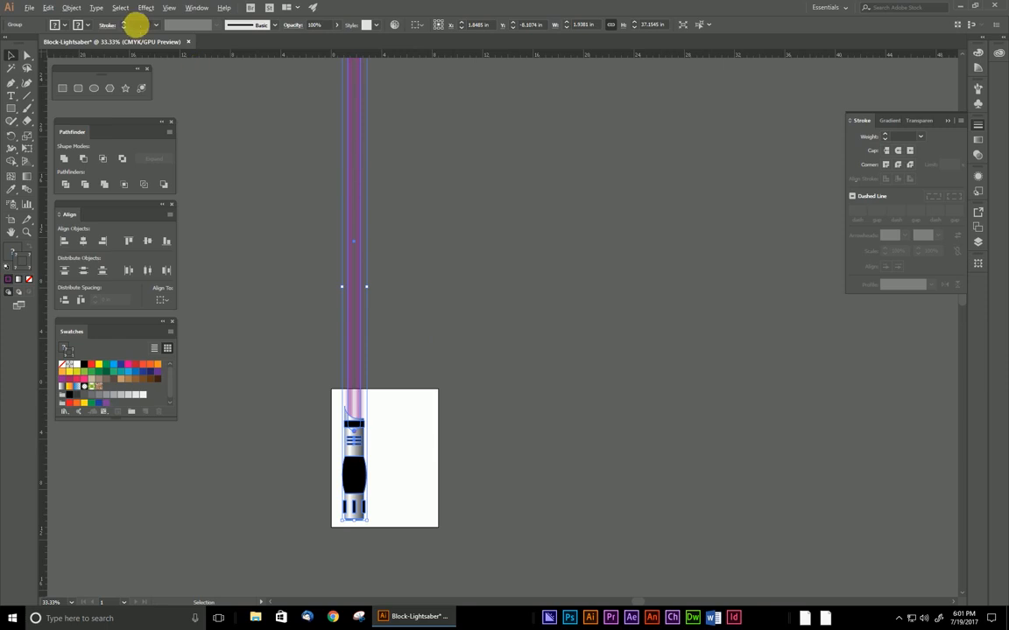
{"action": "right_click", "coordinate": [349, 107]}
{"action": "left_click", "coordinate": [367, 186]}
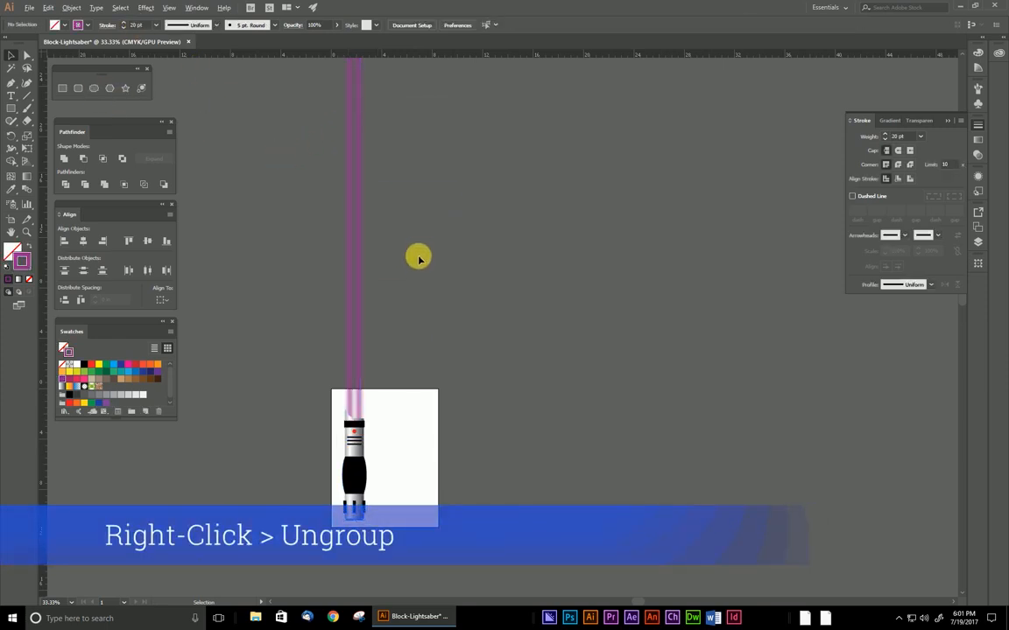
- Expand the appearance of the blurred purple blade
{"action": "left_click", "coordinate": [349, 192]}
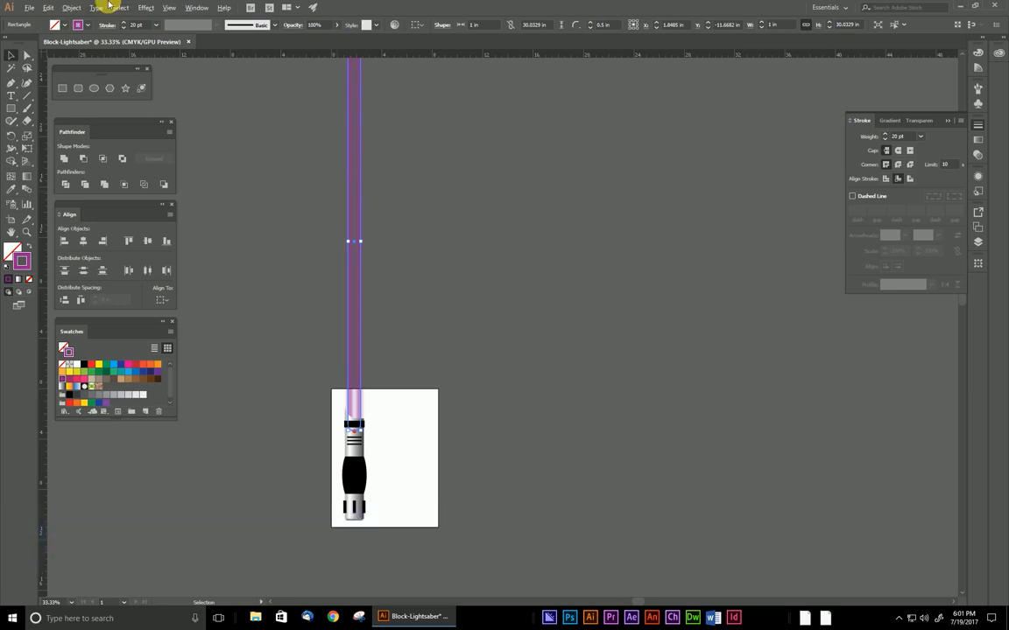
{"action": "left_click", "coordinate": [70, 8]}
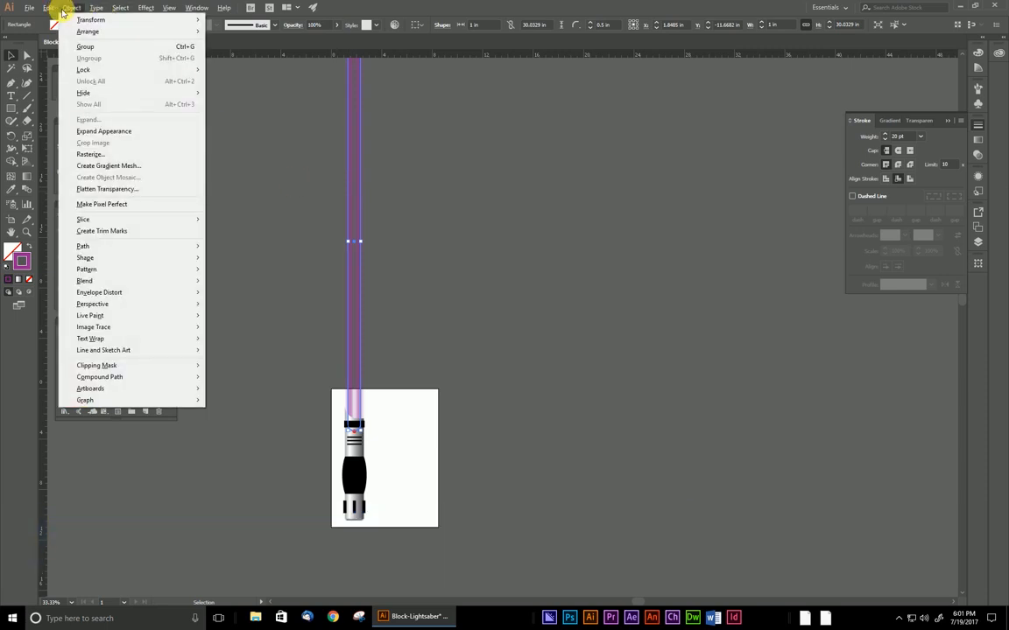
{"action": "left_click", "coordinate": [91, 133]}
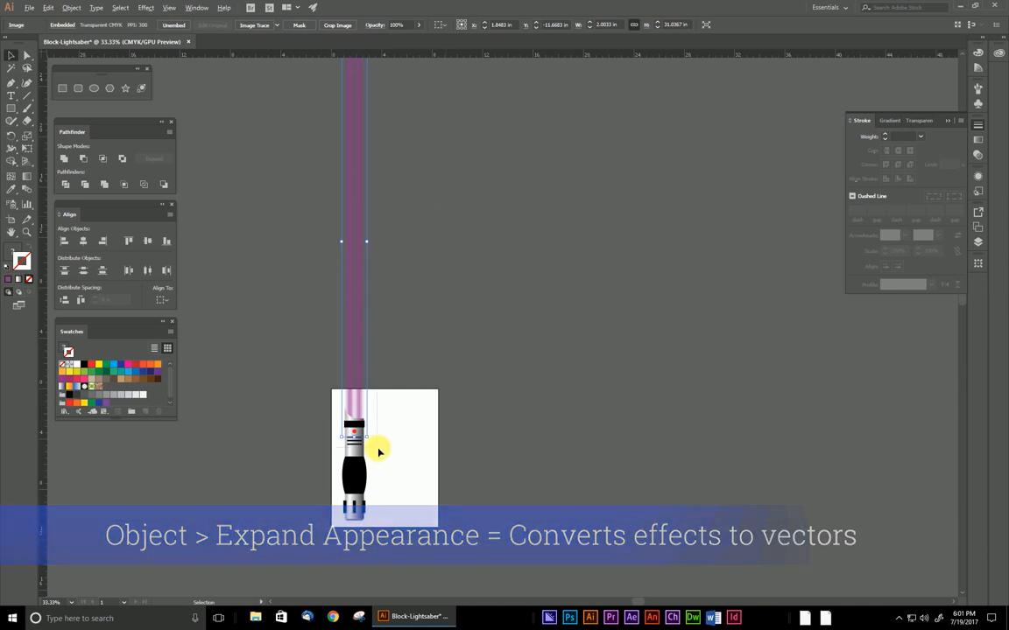
- Select the expanded blade together with the hilt parts and group them
{"action": "left_click", "coordinate": [360, 454], "text": "shift"}
{"action": "key", "text": "a"}
{"action": "key", "text": "v"}
{"action": "key", "text": "ctrl+g"}
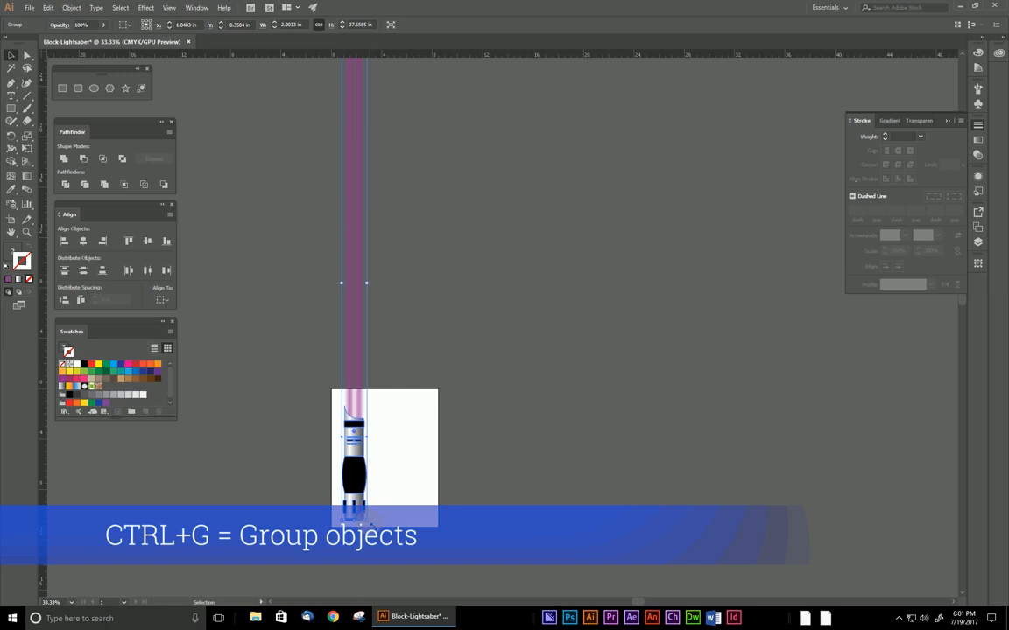
- Scale the grouped lightsaber down proportionally to about 9.7 in tall to fit the artboard, and deselect it
{"action": "scroll", "coordinate": [376, 198], "scroll_direction": "up", "scroll_amount": 2}
{"action": "left_click_drag", "start_coordinate": [343, 72], "coordinate": [362, 427]}
{"action": "left_click", "coordinate": [417, 452]}
{"action": "scroll", "coordinate": [370, 449], "scroll_direction": "up", "scroll_amount": 5}
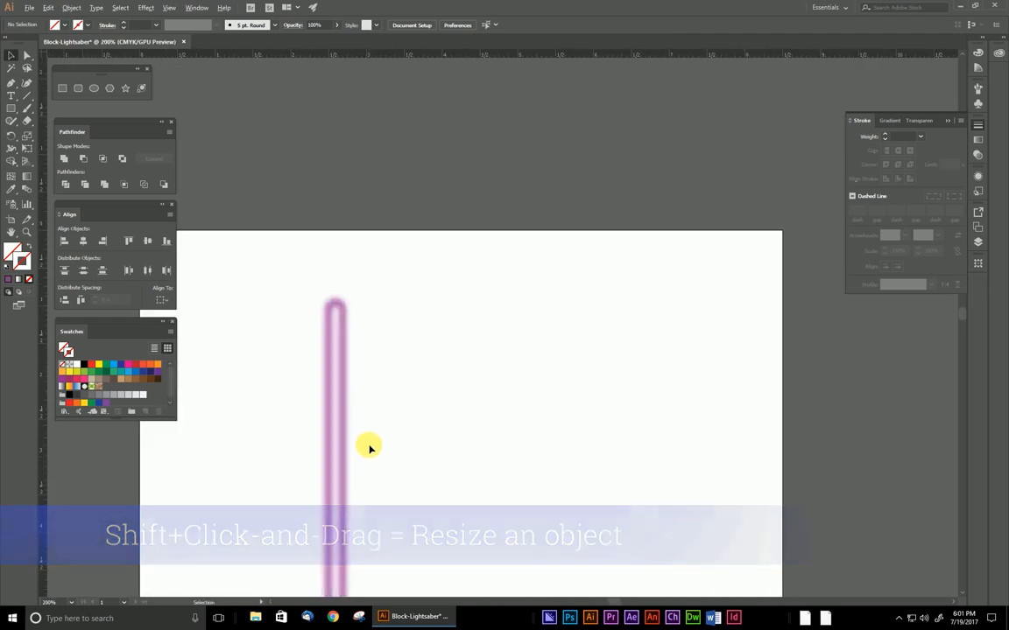
{"action": "left_click_drag", "start_coordinate": [401, 475], "coordinate": [392, 149]}
{"action": "scroll", "coordinate": [387, 234], "scroll_direction": "down", "scroll_amount": 1}
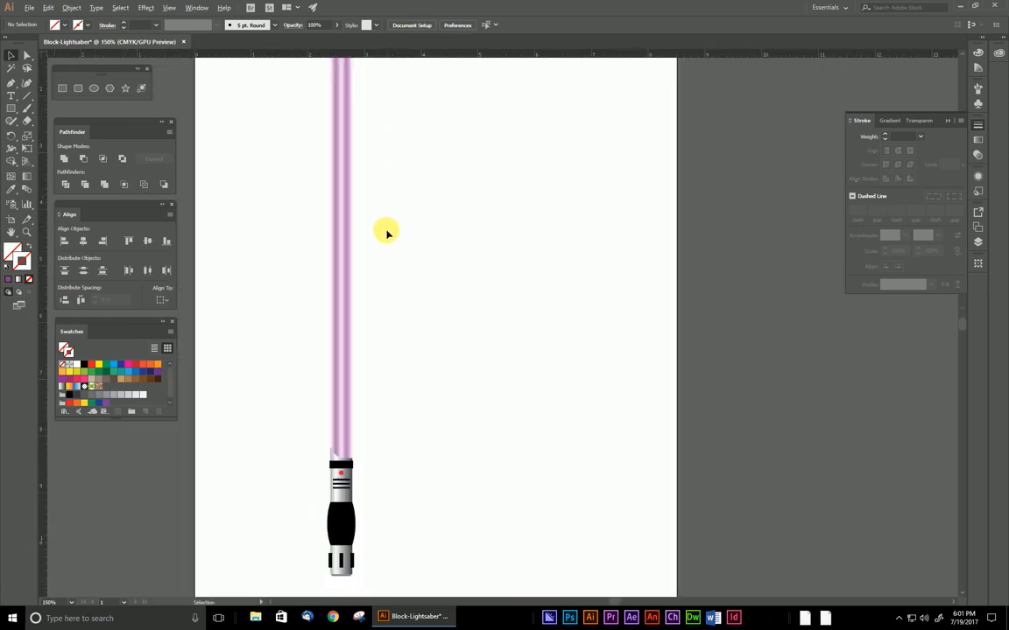
- Move the scaled lightsaber to the center of the artboard, at X 4.25 in and Y 5.5 in, and deselect it
{"action": "scroll", "coordinate": [387, 234], "scroll_direction": "down", "scroll_amount": 2}
{"action": "left_click_drag", "start_coordinate": [407, 241], "coordinate": [384, 239]}
{"action": "left_click", "coordinate": [441, 291]}
- Examine the scaled lightsaber's hilt details and blade glow up close, and return to the full artboard view
{"action": "scroll", "coordinate": [372, 340], "scroll_direction": "up", "scroll_amount": 5}
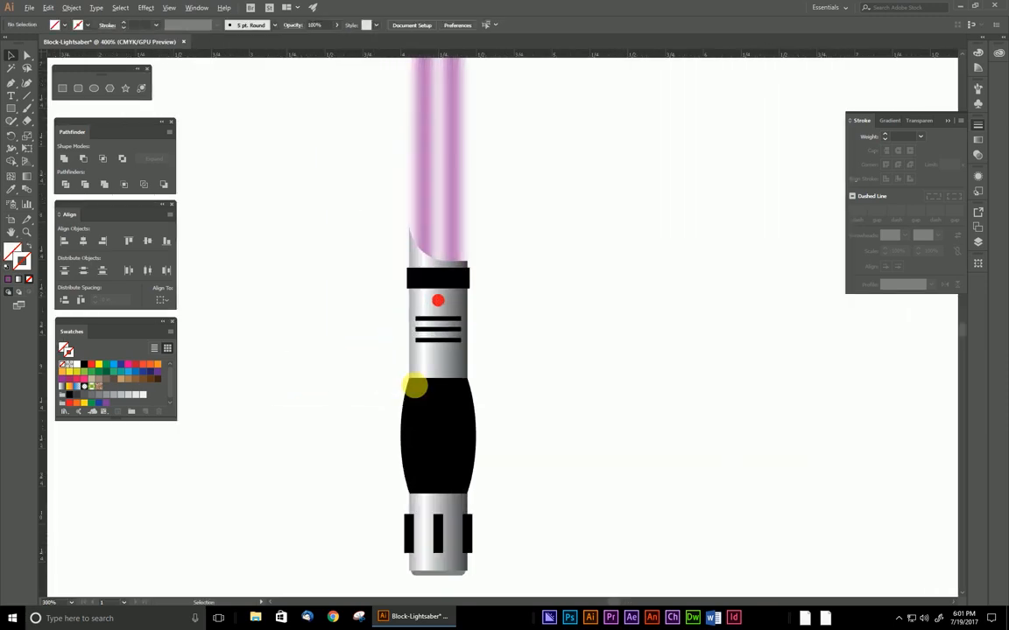
{"action": "left_click", "coordinate": [421, 394]}
{"action": "scroll", "coordinate": [435, 368], "scroll_direction": "up", "scroll_amount": 1}
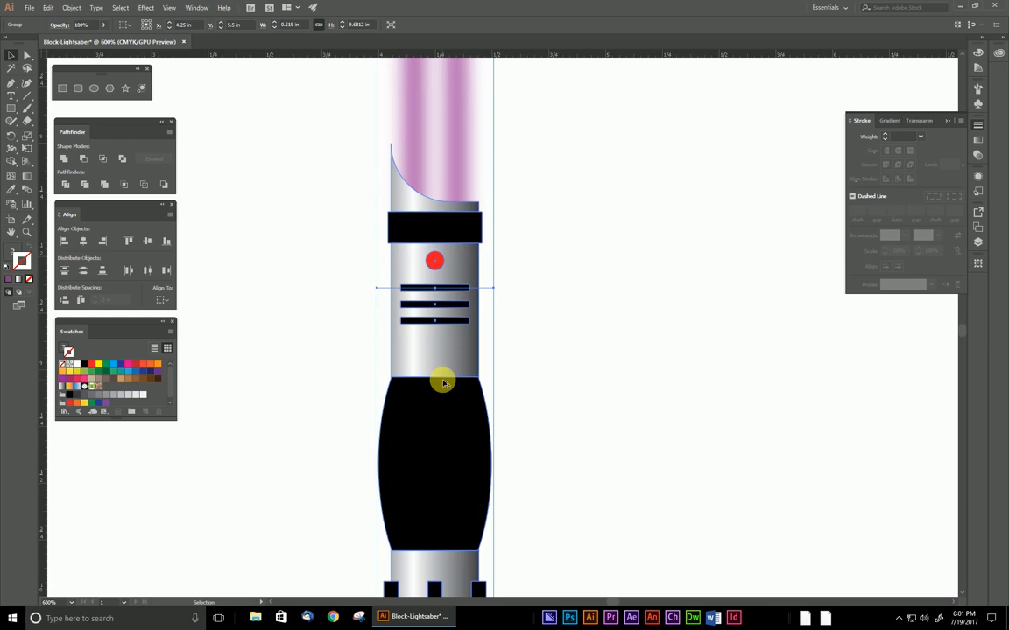
{"action": "scroll", "coordinate": [450, 276], "scroll_direction": "up", "scroll_amount": 2}
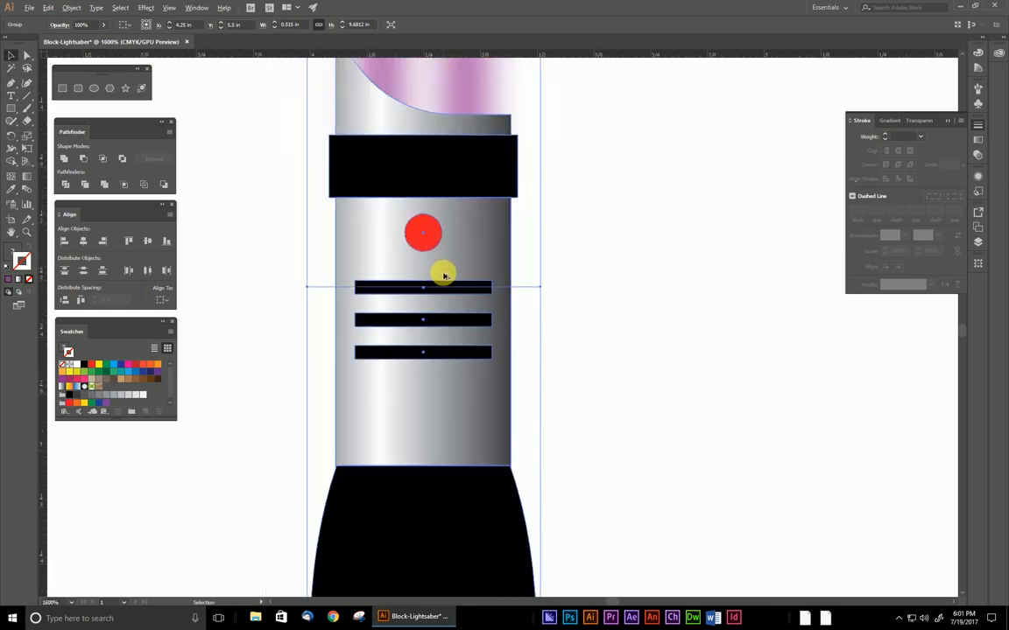
{"action": "scroll", "coordinate": [443, 278], "scroll_direction": "down", "scroll_amount": 5}
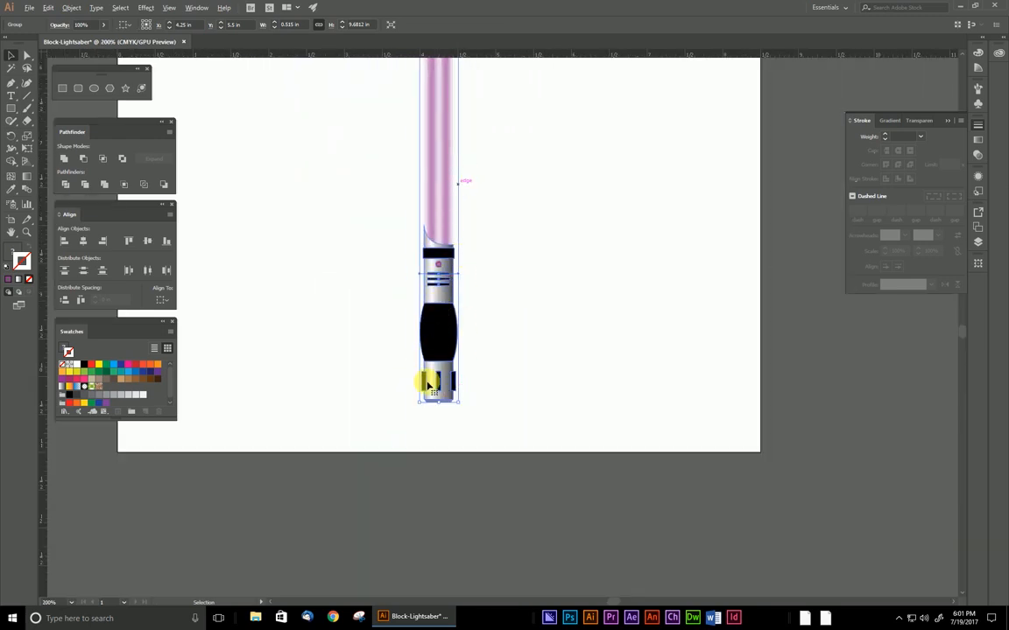
{"action": "left_click", "coordinate": [502, 253]}
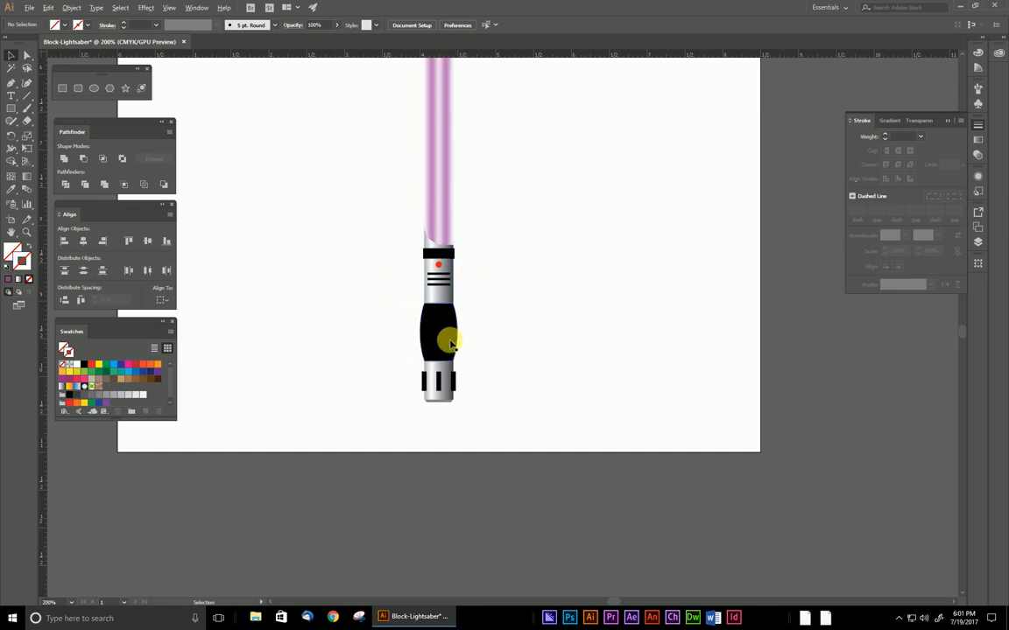
{"action": "left_click_drag", "start_coordinate": [377, 54], "coordinate": [383, 64]}
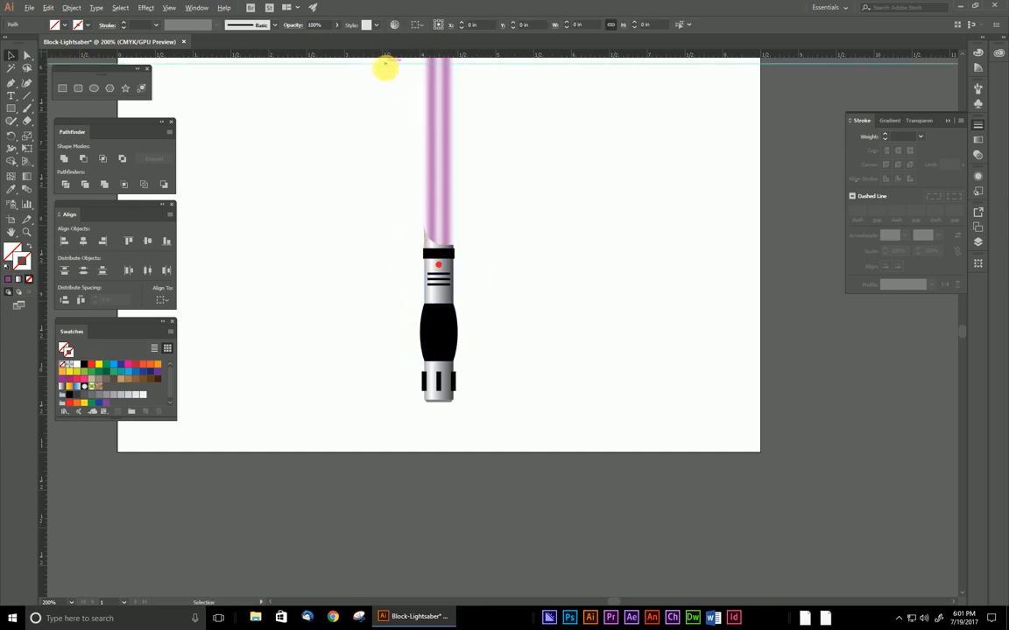
{"action": "key", "text": "v"}
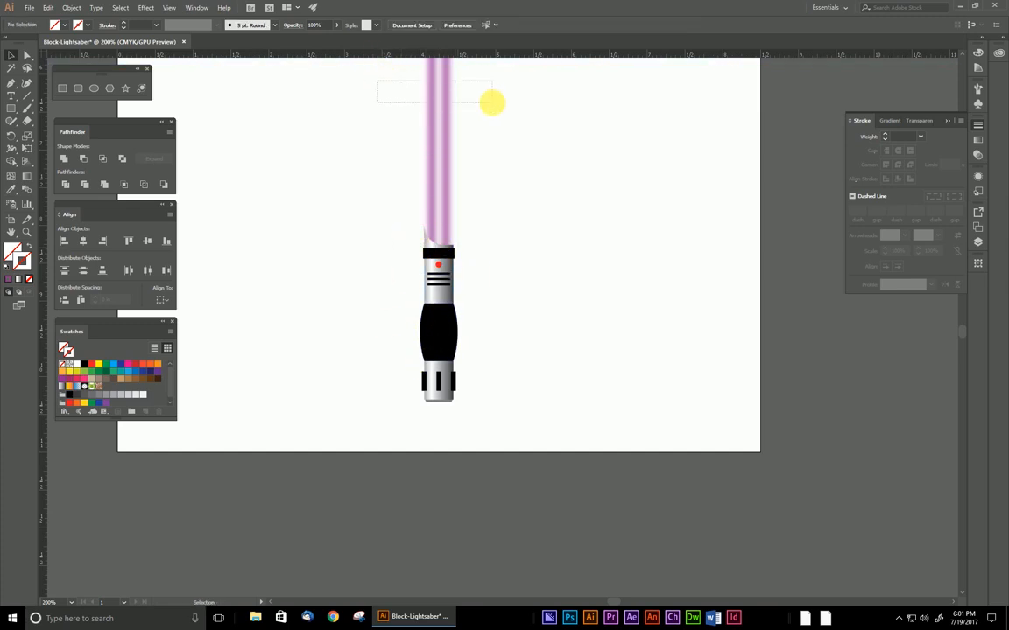
{"action": "left_click", "coordinate": [442, 106]}
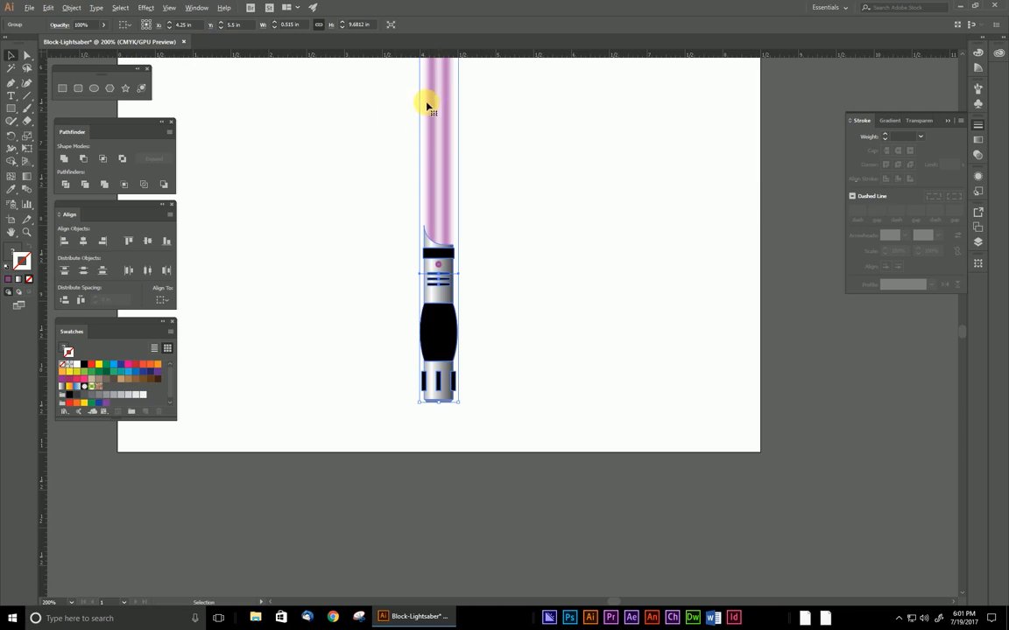
{"action": "left_click", "coordinate": [508, 398]}
{"action": "scroll", "coordinate": [496, 400], "scroll_direction": "down", "scroll_amount": 1}
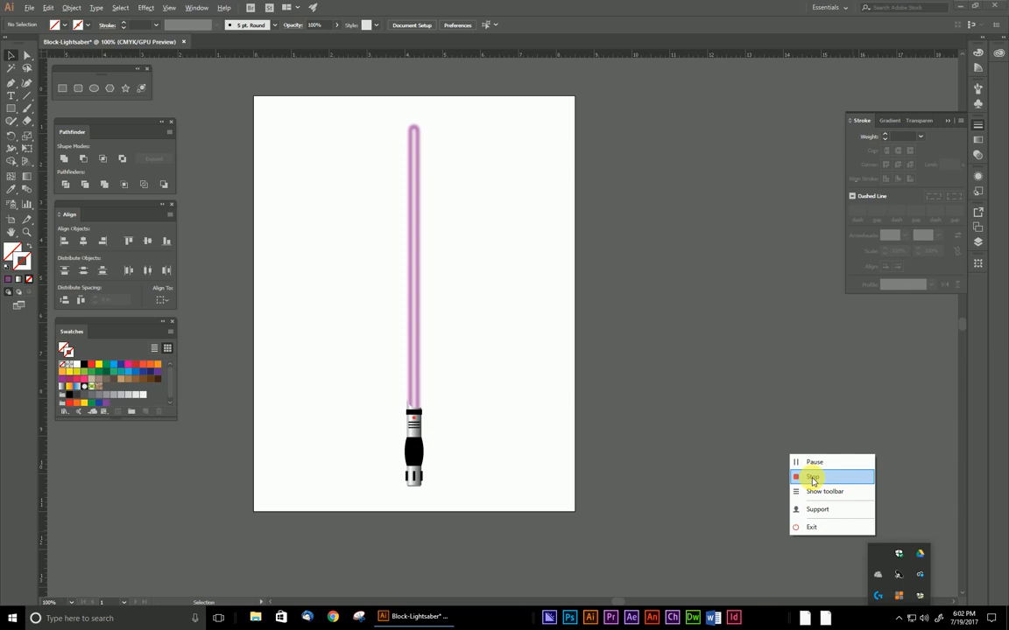